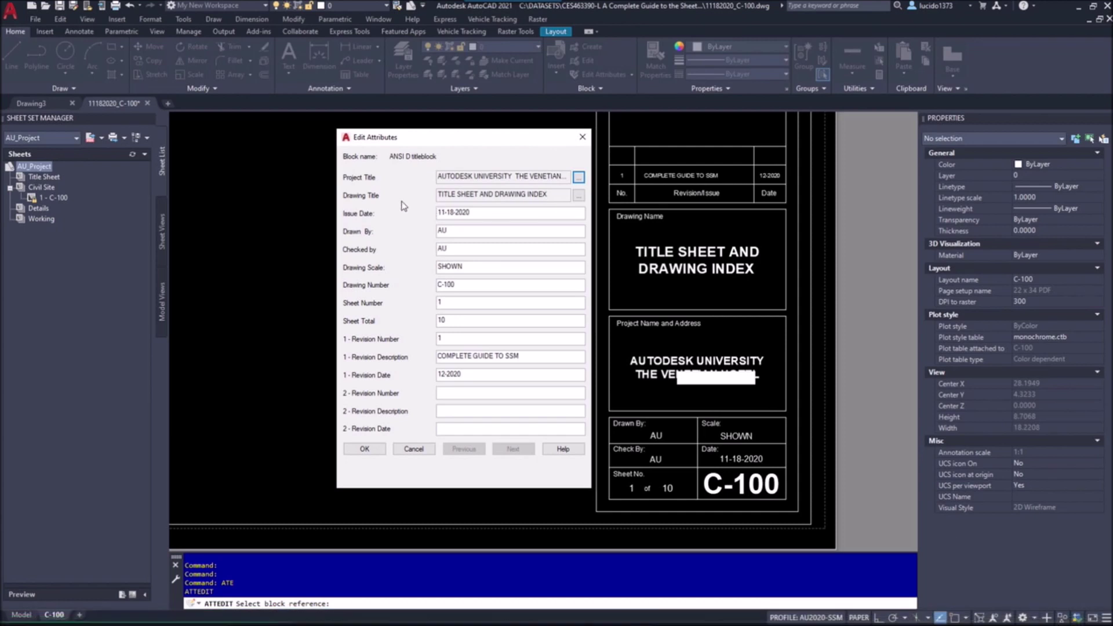
- Insert an uppercase CurrentSheetDescription field on a new line above the existing Drawing Title text in the title block
{"action": "left_click", "coordinate": [578, 195]}
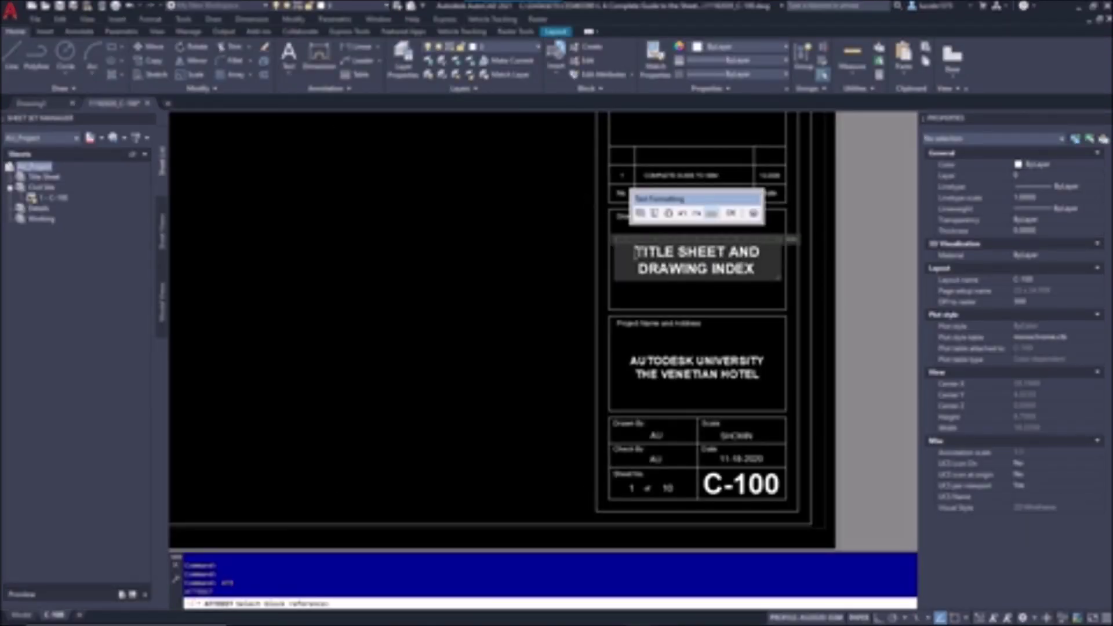
{"action": "key", "text": "Return"}
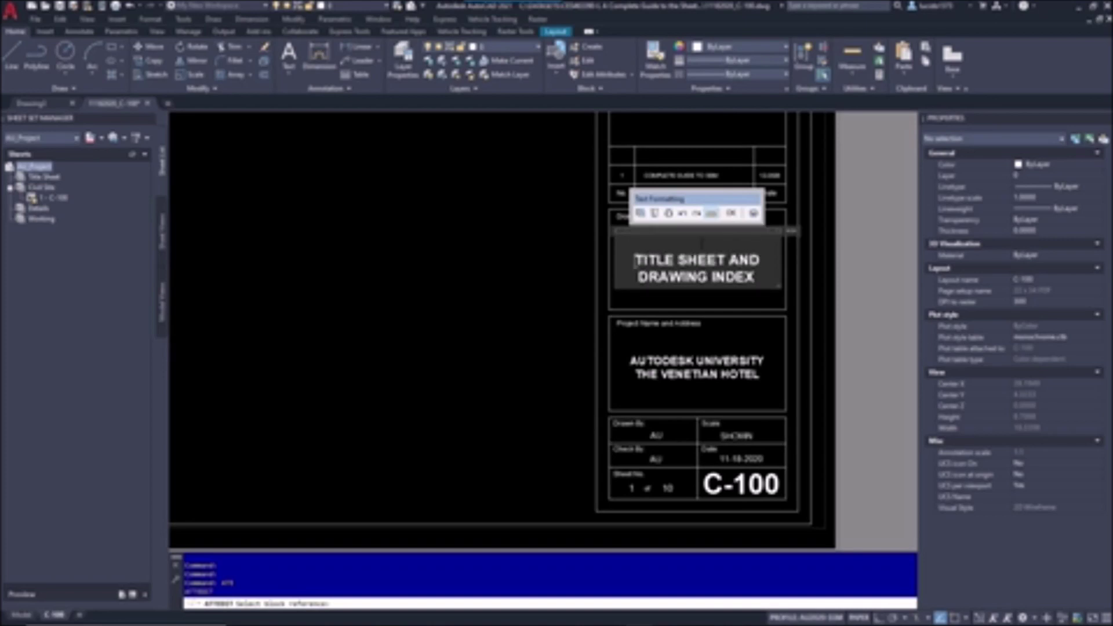
{"action": "right_click", "coordinate": [698, 244]}
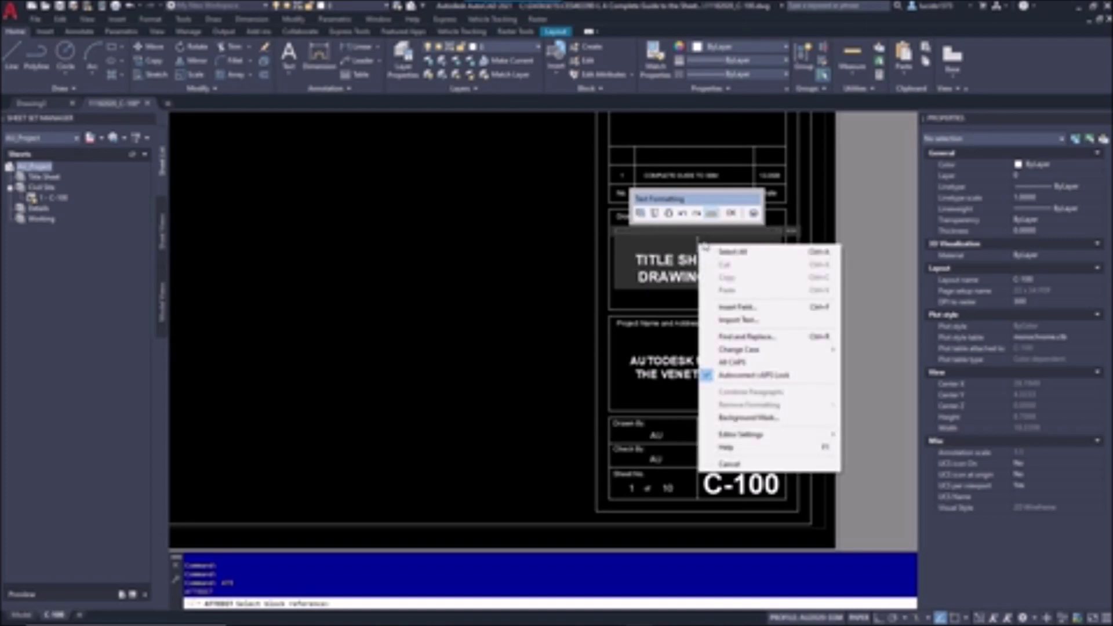
{"action": "left_click", "coordinate": [738, 308]}
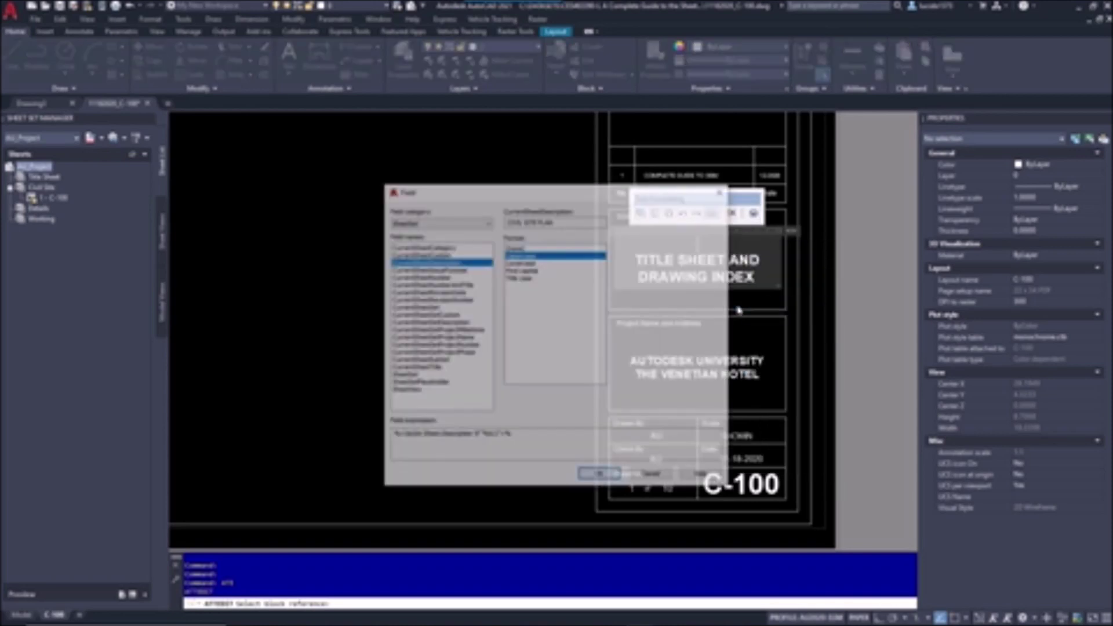
{"action": "left_click", "coordinate": [600, 475]}
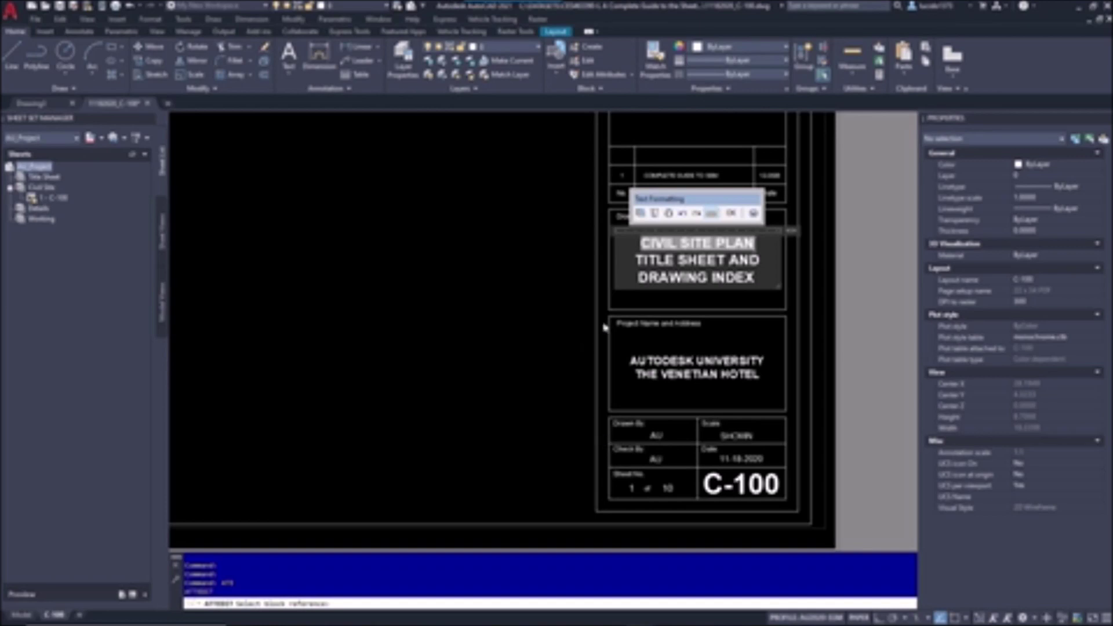
- Replace the "TITLE SHEET AND" line with an uppercase CurrentSheetSetCustom field for the 01-Drawing Name First property
{"action": "left_click_drag", "start_coordinate": [760, 262], "coordinate": [634, 261]}
{"action": "right_click", "coordinate": [661, 269]}
{"action": "left_click", "coordinate": [694, 323]}
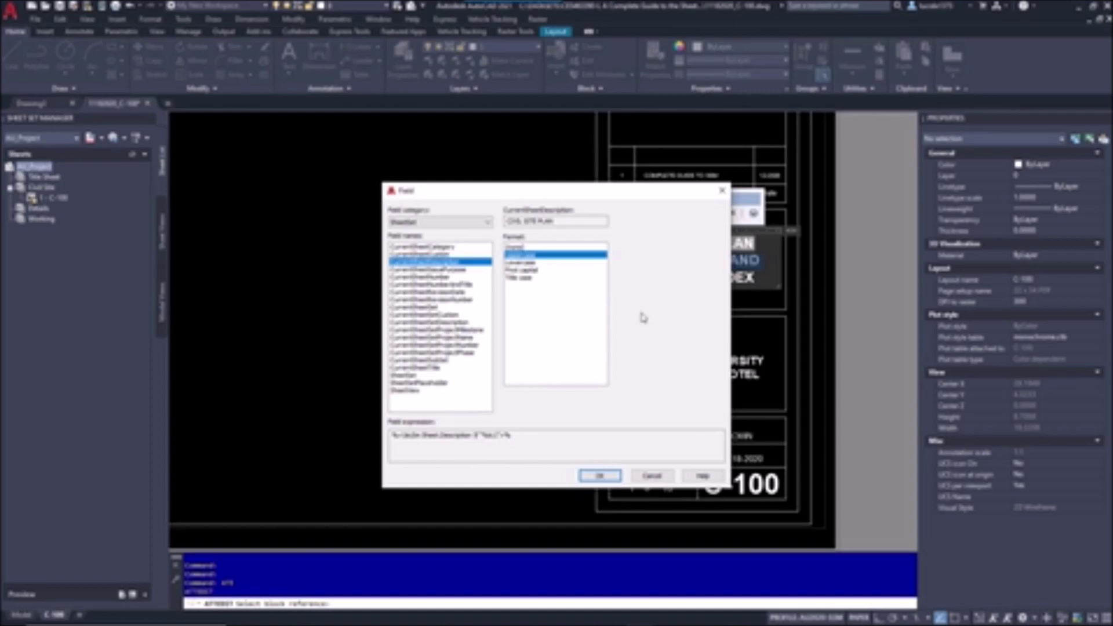
{"action": "left_click", "coordinate": [424, 316]}
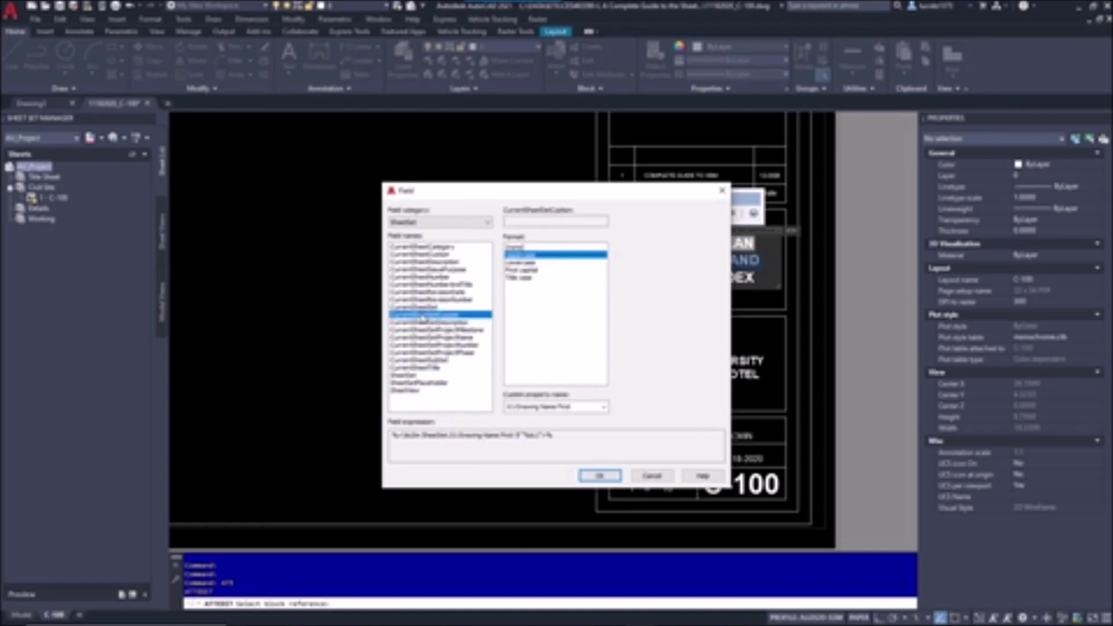
{"action": "left_click", "coordinate": [603, 407]}
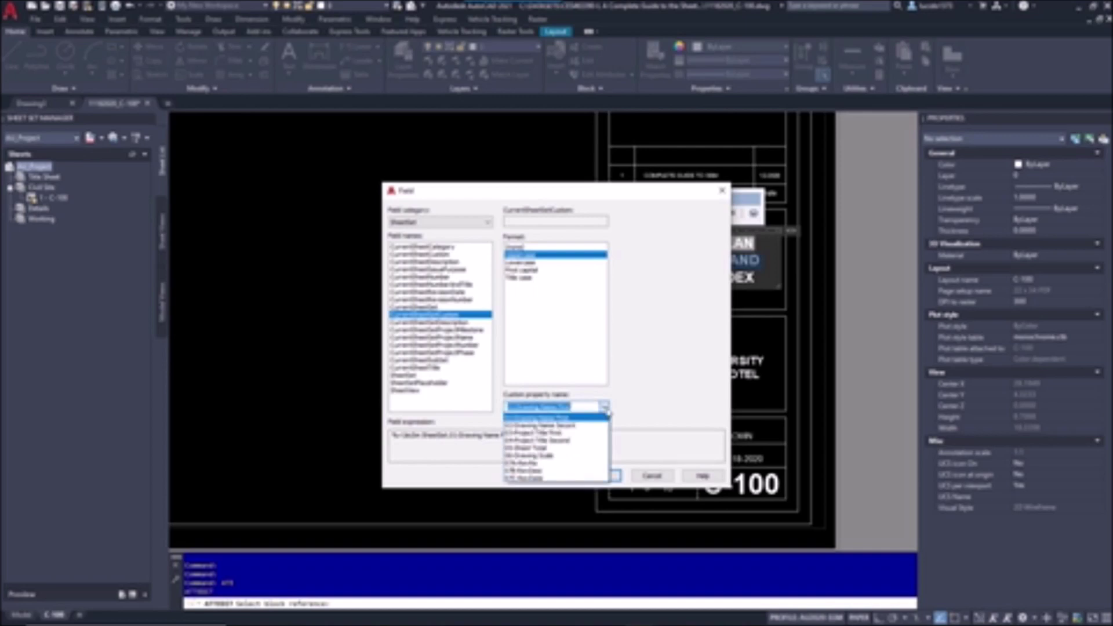
{"action": "left_click", "coordinate": [539, 418]}
{"action": "left_click", "coordinate": [597, 475]}
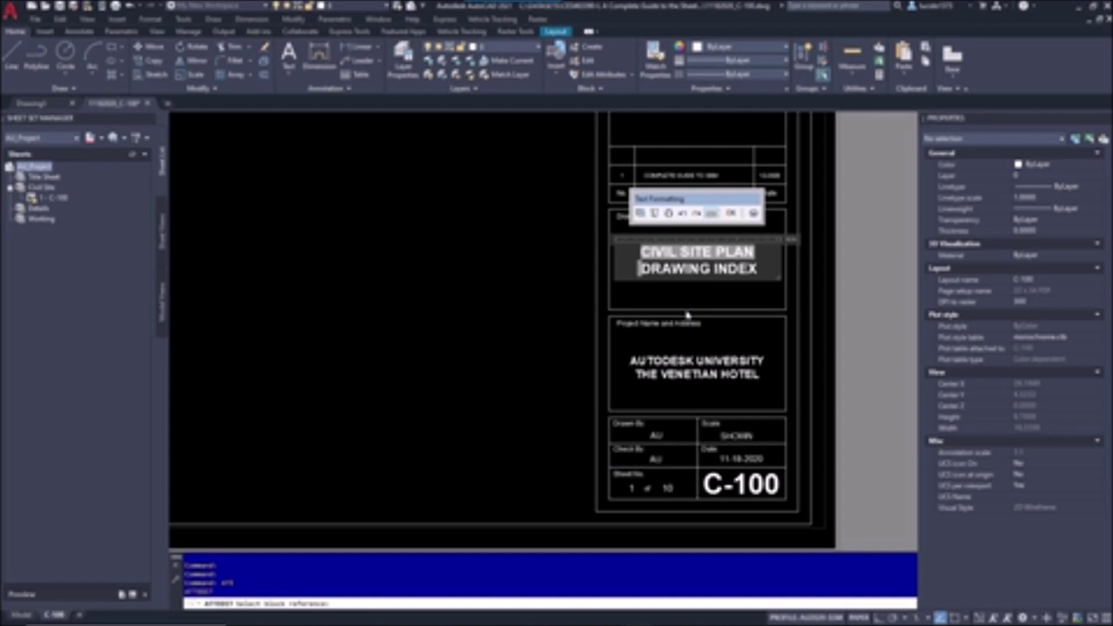
- Finish editing the drawing title and regenerate the layout
{"action": "left_click", "coordinate": [556, 315]}
{"action": "type", "text": "RE"}
{"action": "key", "text": "Return"}
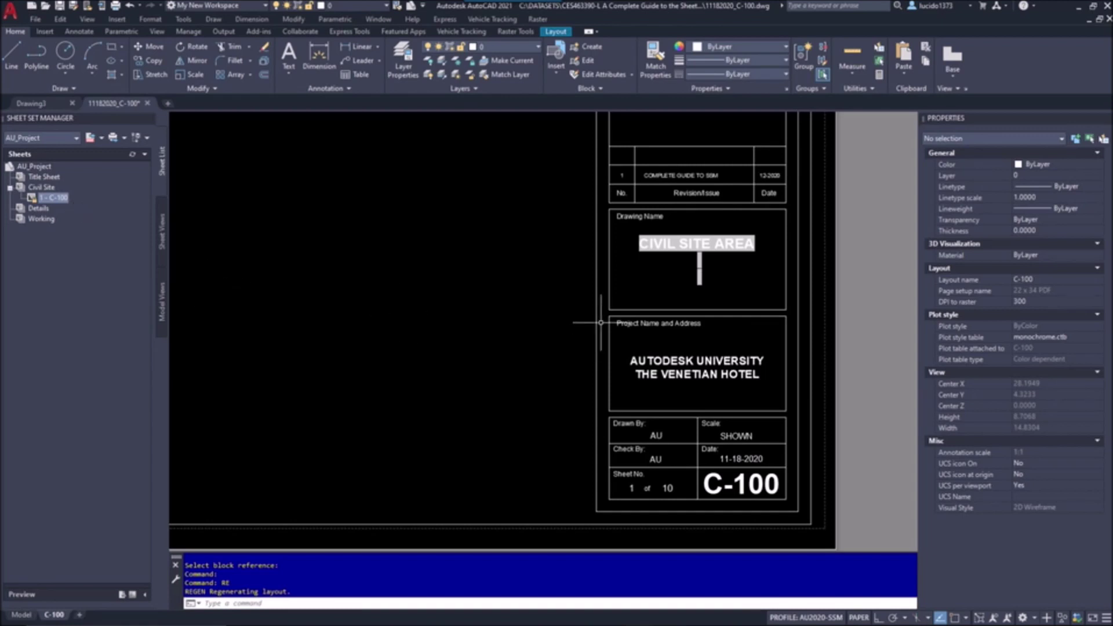
- In the title block's Project Title attribute, replace "AUTODESK UNIVERSITY" with an uppercase CurrentSheetSetCustom field for 03-Project Title First
{"action": "type", "text": "ATE"}
{"action": "key", "text": "Return"}
{"action": "left_click", "coordinate": [659, 323]}
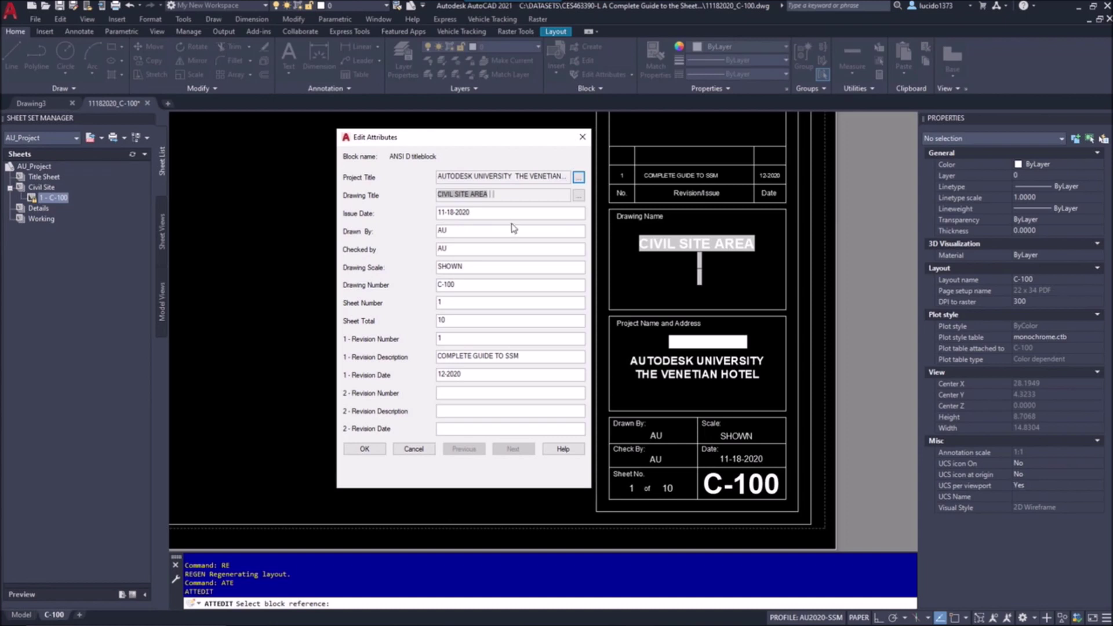
{"action": "left_click", "coordinate": [579, 178]}
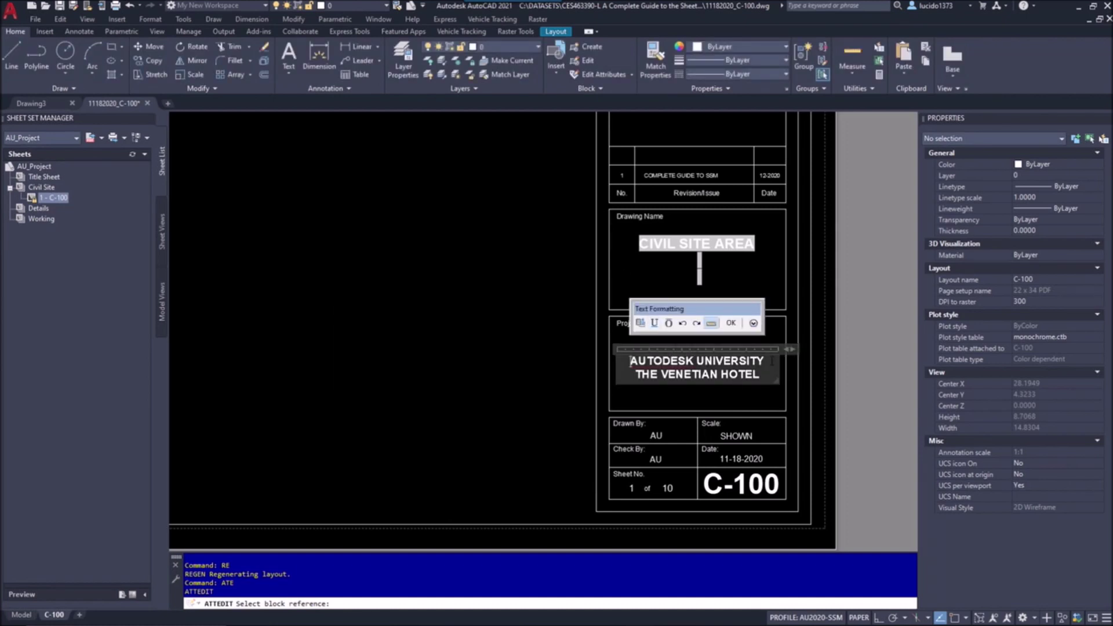
{"action": "left_click_drag", "start_coordinate": [772, 361], "coordinate": [620, 361]}
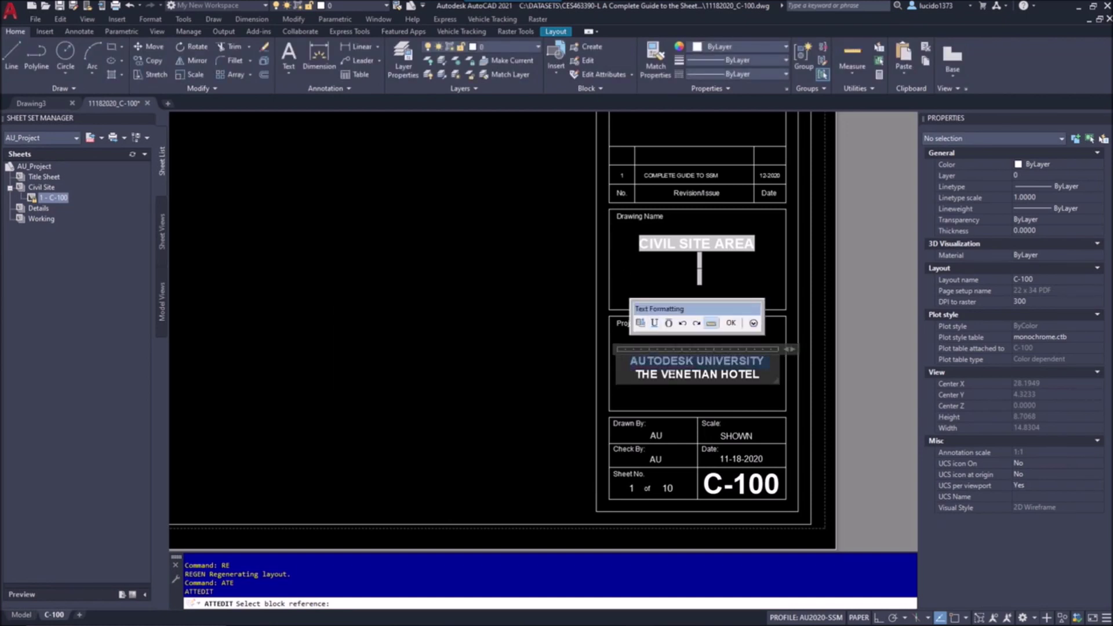
{"action": "right_click", "coordinate": [679, 373]}
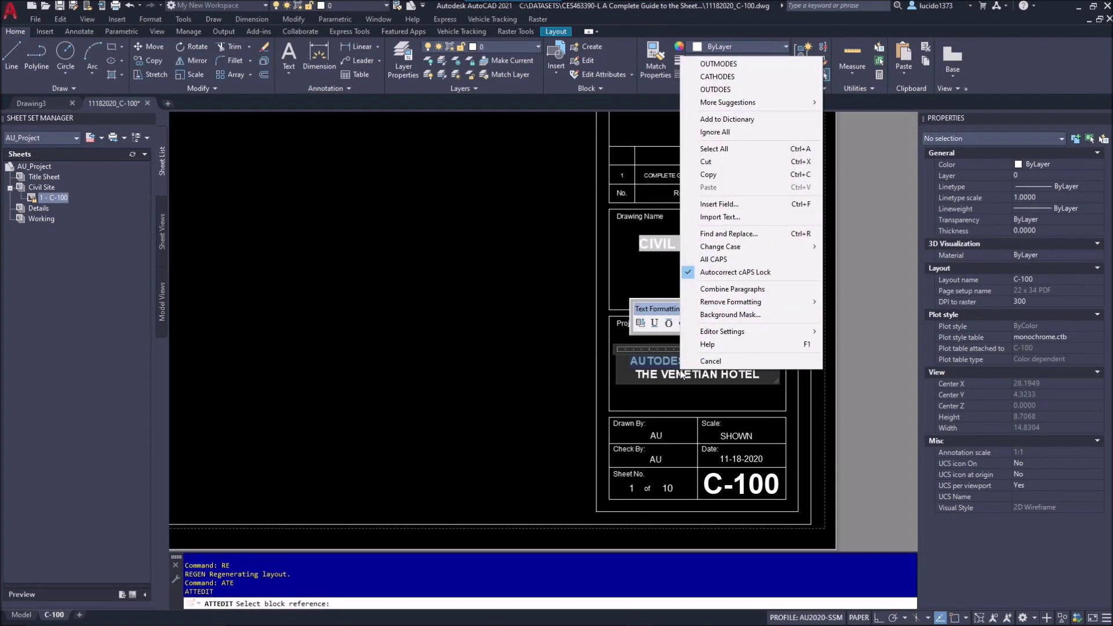
{"action": "left_click", "coordinate": [719, 204]}
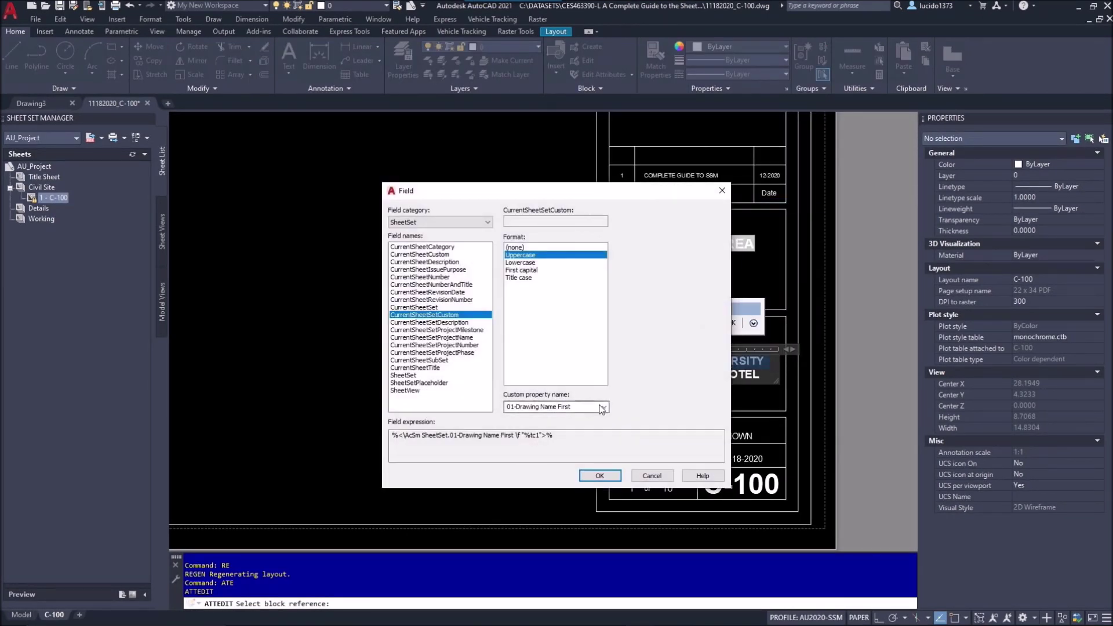
{"action": "left_click", "coordinate": [601, 407]}
{"action": "left_click", "coordinate": [533, 433]}
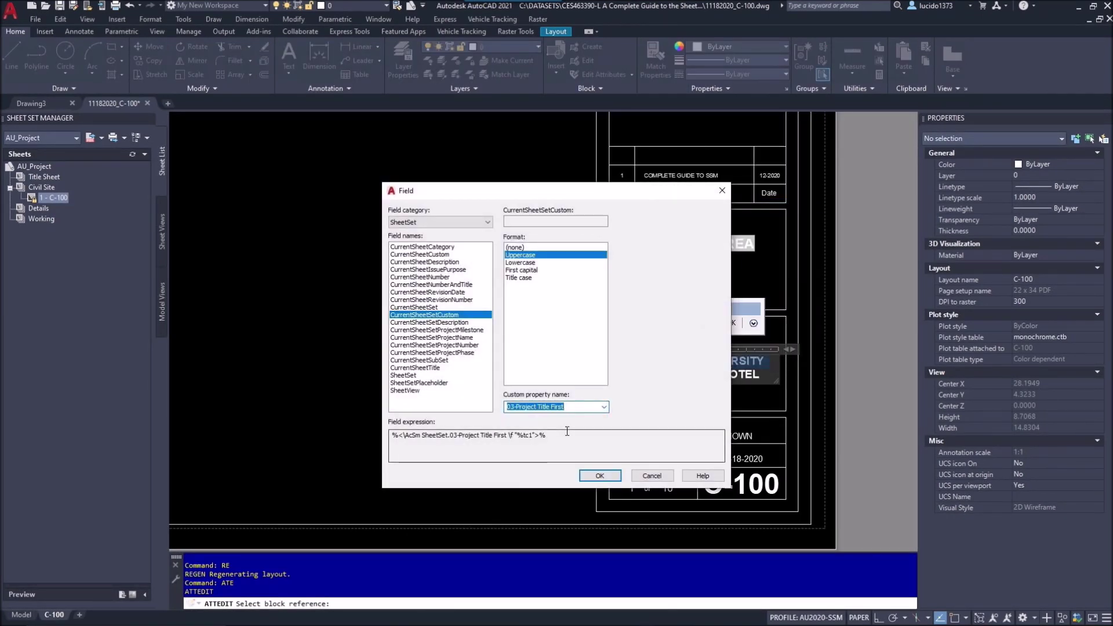
{"action": "left_click", "coordinate": [597, 473]}
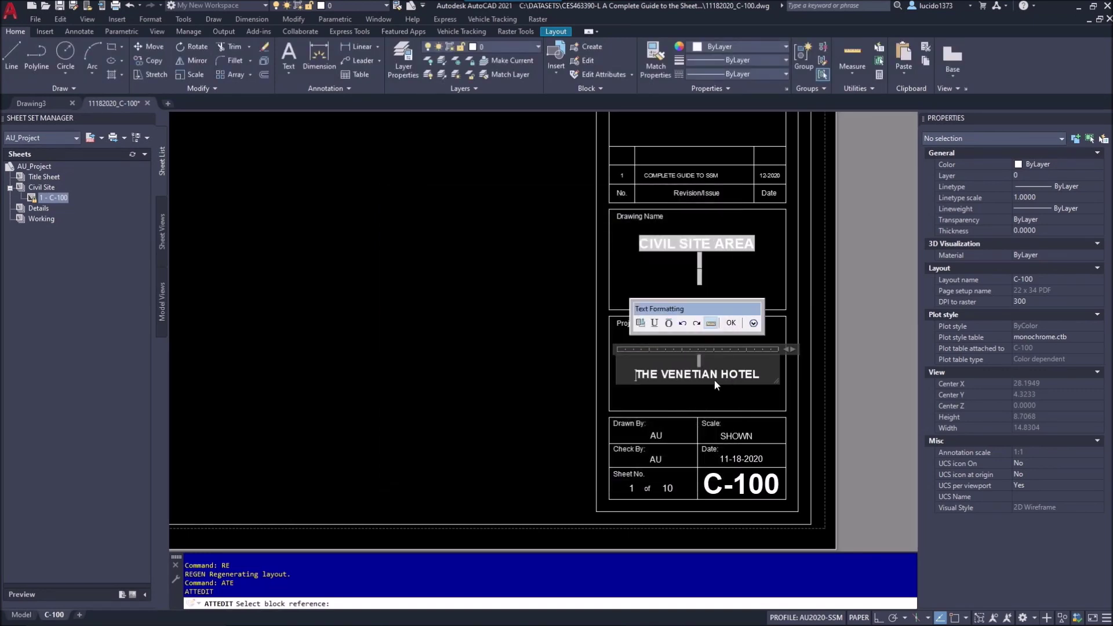
- Replace "THE VENETIAN HOTEL" with an uppercase CurrentSheetSetCustom field for 04-Project Title Second and accept the project title text
{"action": "left_click", "coordinate": [695, 373]}
{"action": "right_click", "coordinate": [697, 373]}
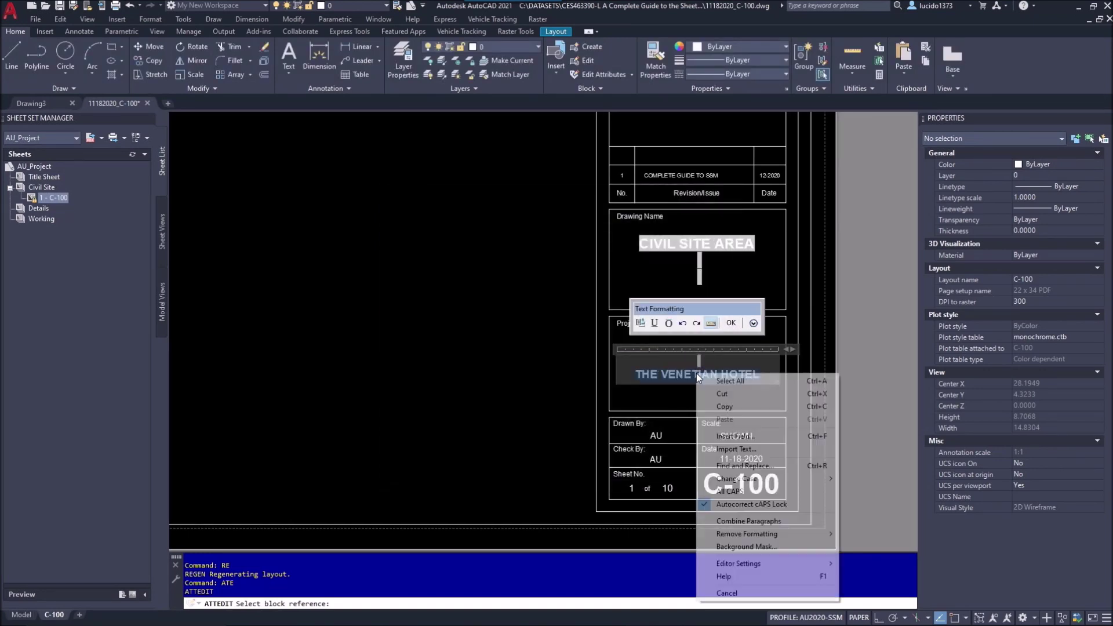
{"action": "left_click", "coordinate": [728, 436]}
{"action": "left_click", "coordinate": [603, 407]}
{"action": "left_click", "coordinate": [572, 441]}
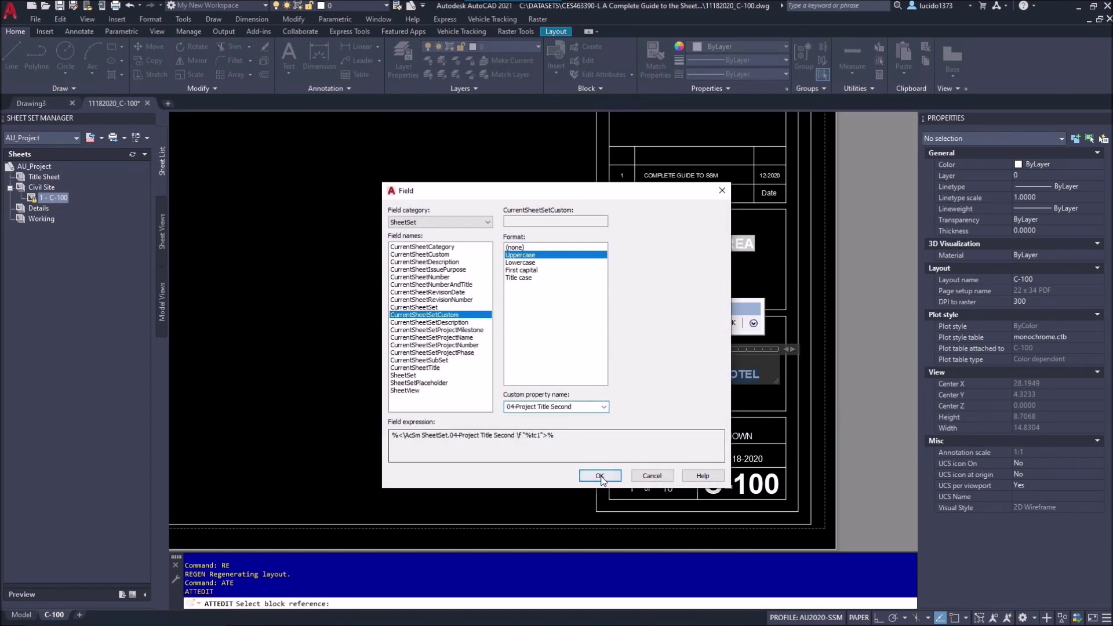
{"action": "left_click", "coordinate": [597, 476]}
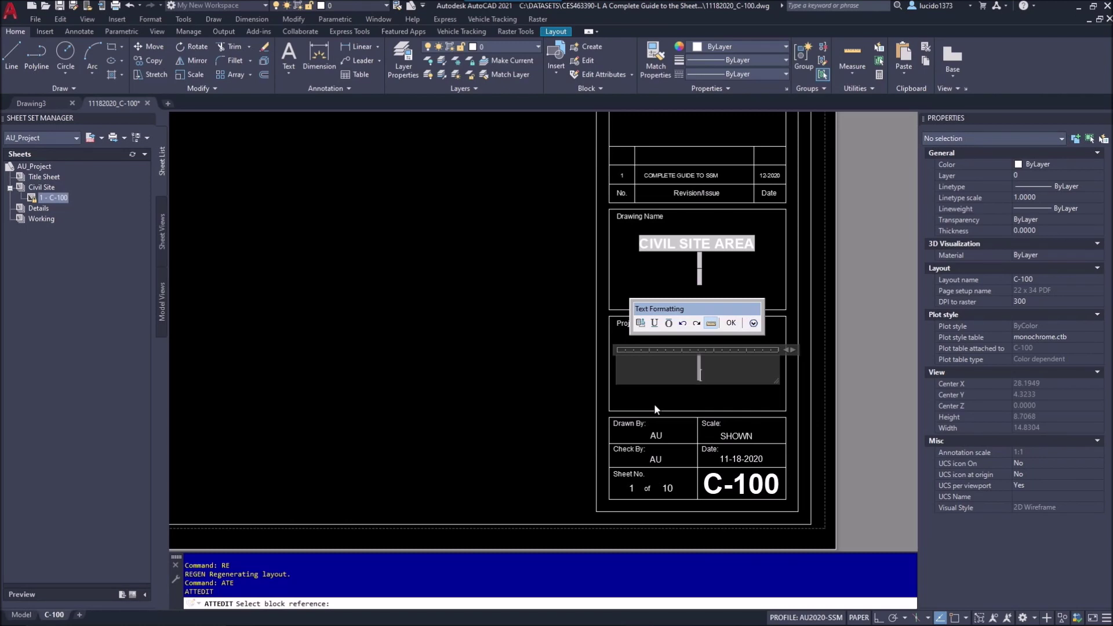
{"action": "left_click", "coordinate": [731, 324]}
- Replace the Issue Date value with an uppercase CurrentSheetSetProjectMilestone field
{"action": "left_click_drag", "start_coordinate": [479, 215], "coordinate": [415, 215]}
{"action": "right_click", "coordinate": [453, 218]}
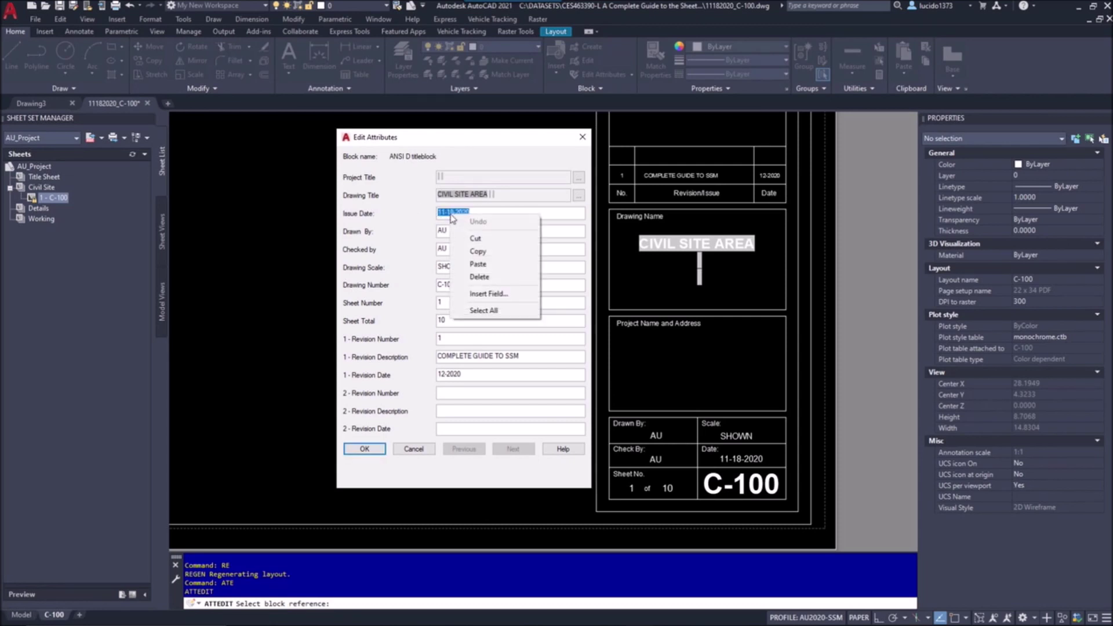
{"action": "left_click", "coordinate": [490, 294]}
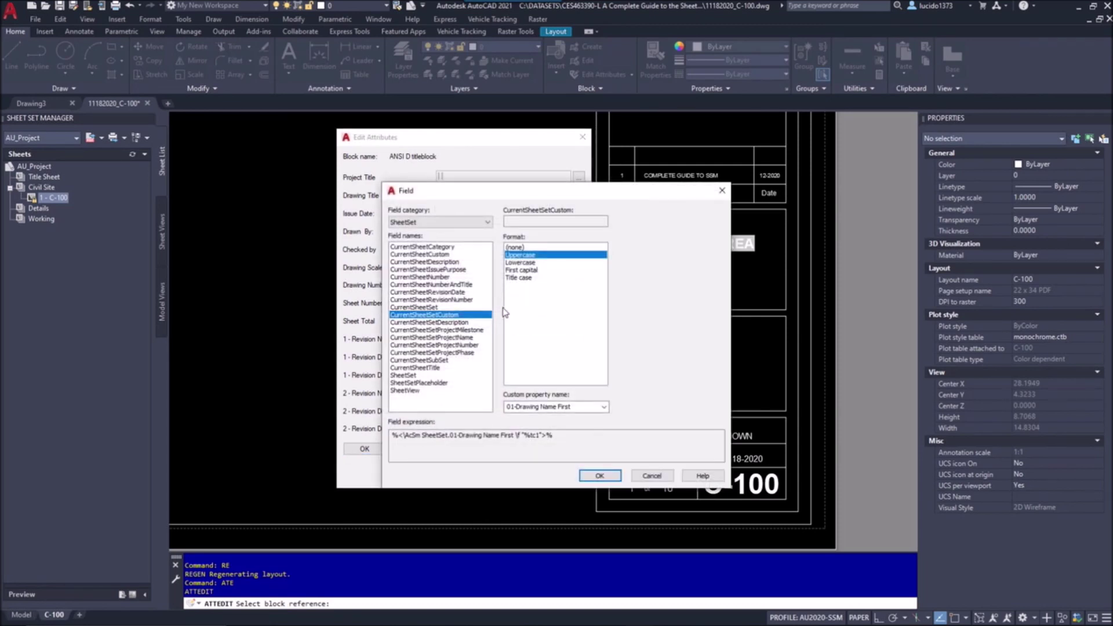
{"action": "left_click", "coordinate": [463, 330]}
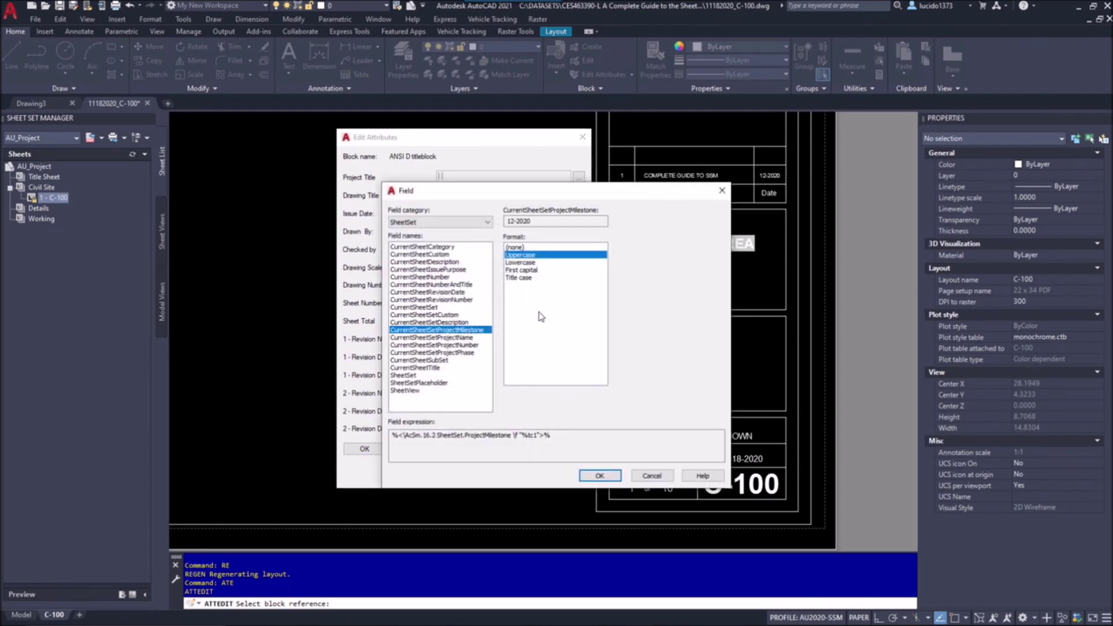
{"action": "left_click", "coordinate": [599, 475]}
- Replace the Drawn By value with an uppercase CurrentSheetCustom field for the 01-Drawn by property
{"action": "left_click", "coordinate": [462, 235]}
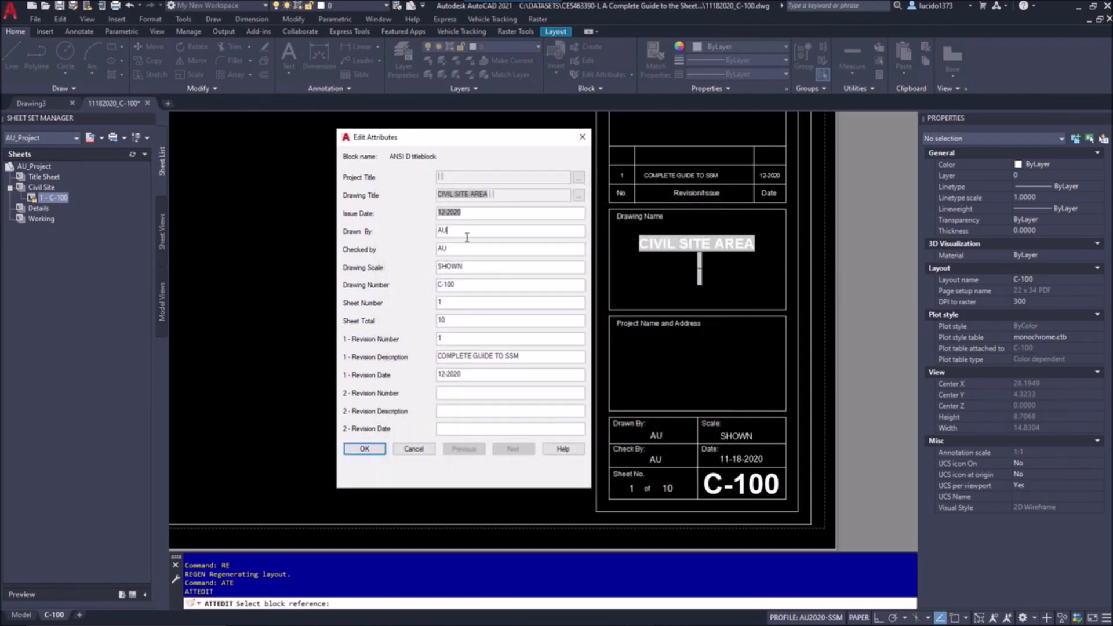
{"action": "left_click_drag", "start_coordinate": [460, 232], "coordinate": [439, 232]}
{"action": "right_click", "coordinate": [440, 231]}
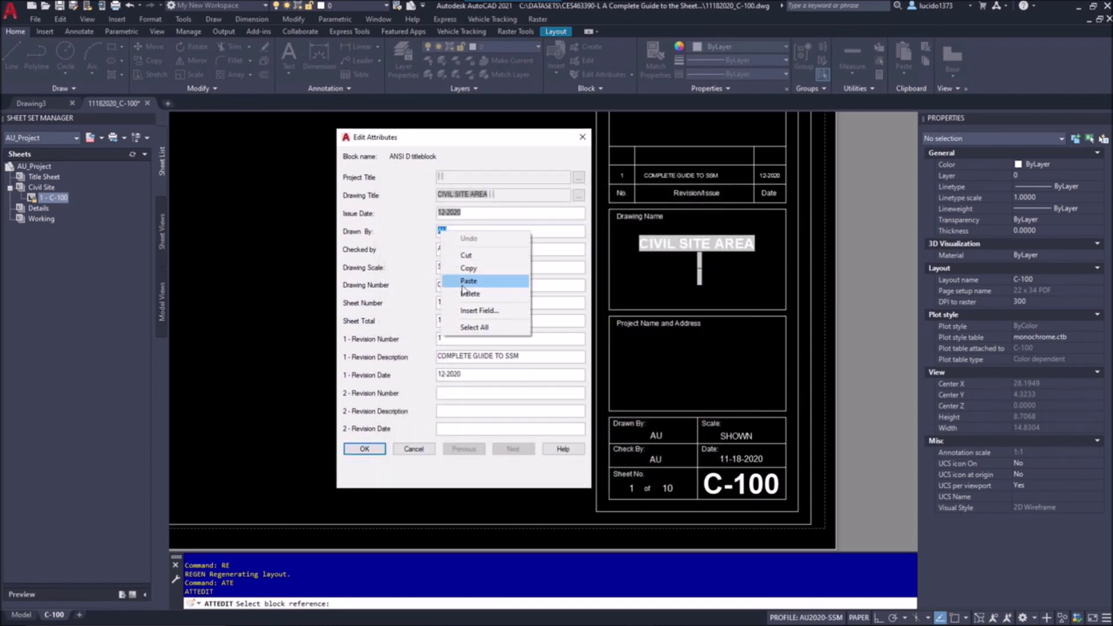
{"action": "left_click", "coordinate": [476, 313]}
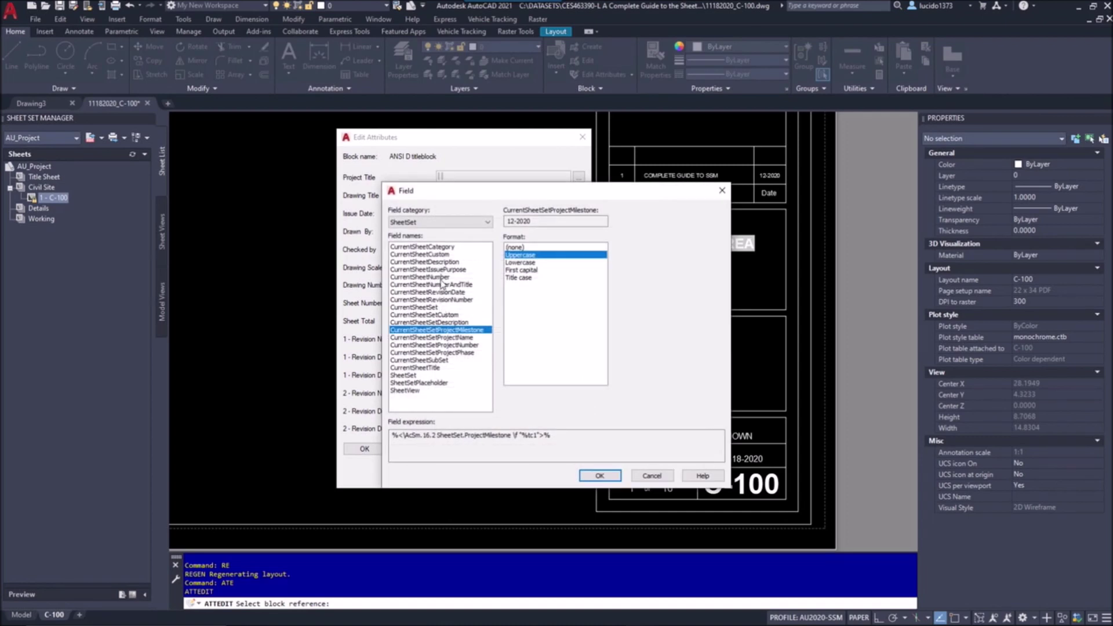
{"action": "left_click", "coordinate": [429, 254]}
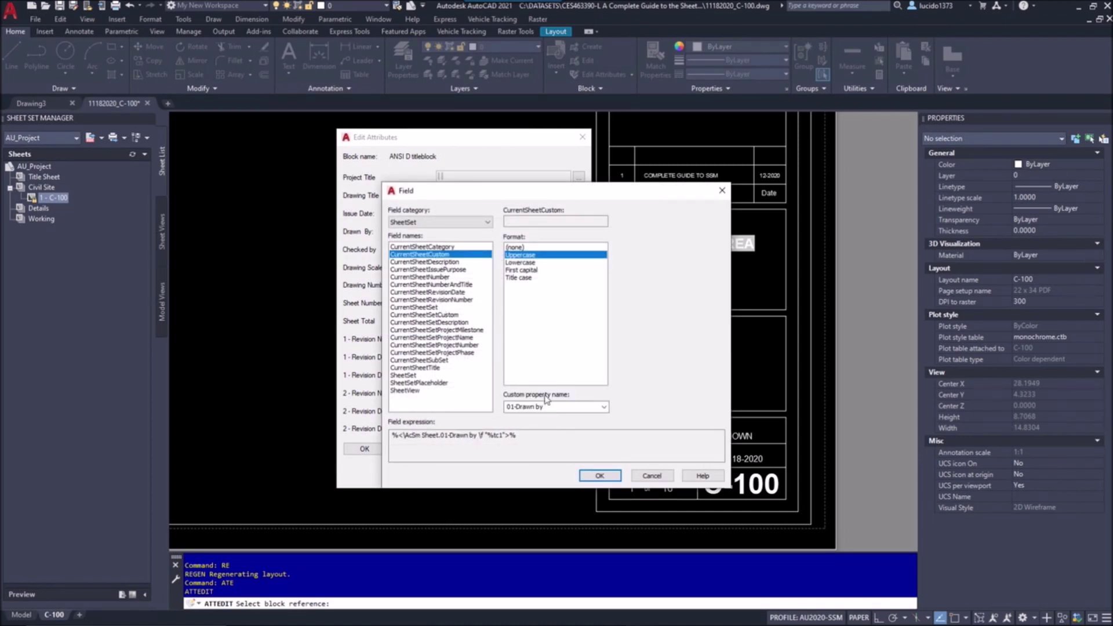
{"action": "left_click", "coordinate": [600, 475]}
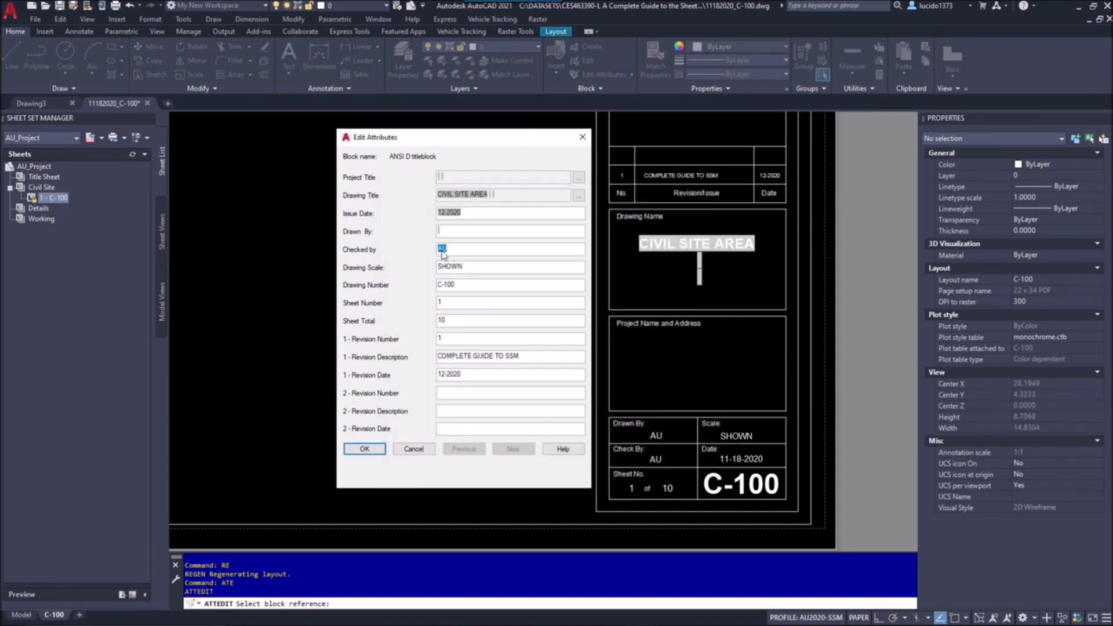
- Replace the Checked by value with an uppercase CurrentSheetCustom field for the 02-Checked by property
{"action": "right_click", "coordinate": [442, 252]}
{"action": "left_click", "coordinate": [524, 329]}
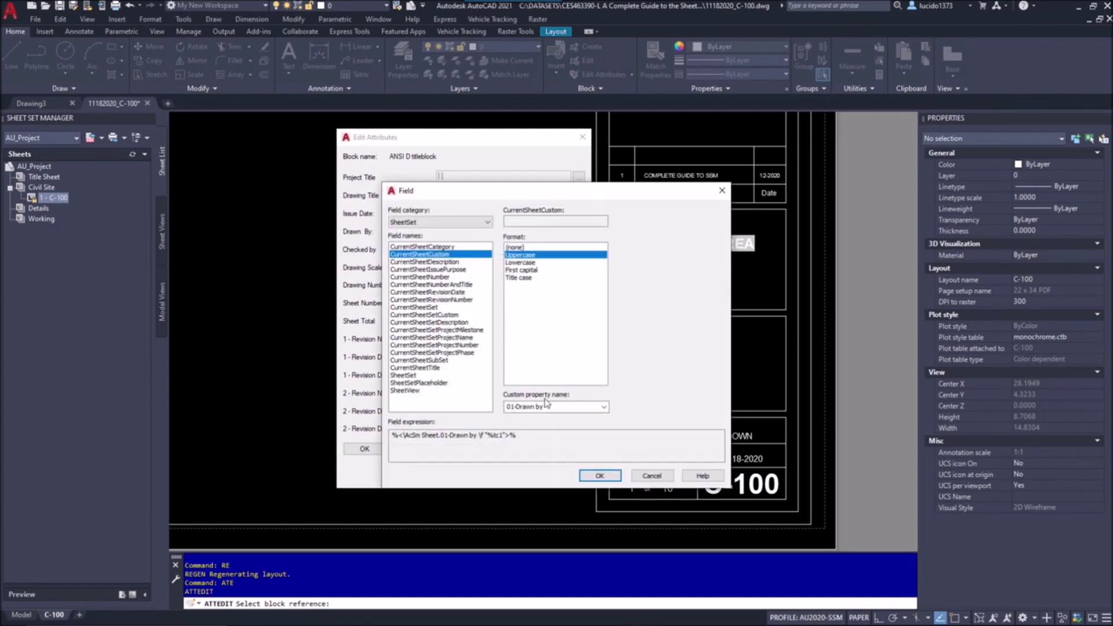
{"action": "left_click", "coordinate": [591, 407]}
{"action": "left_click", "coordinate": [553, 425]}
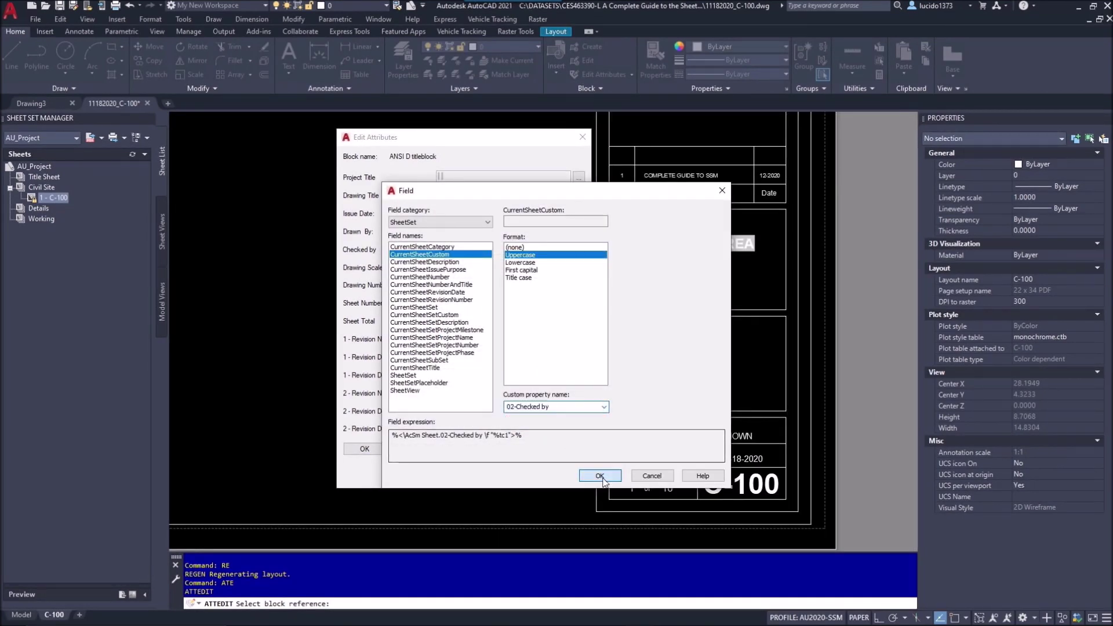
{"action": "left_click", "coordinate": [599, 475]}
- Replace the Drawing Scale value with an uppercase CurrentSheetSetCustom field for the Drawing Scale custom property
{"action": "double_click", "coordinate": [467, 267]}
{"action": "right_click", "coordinate": [451, 269]}
{"action": "left_click", "coordinate": [492, 348]}
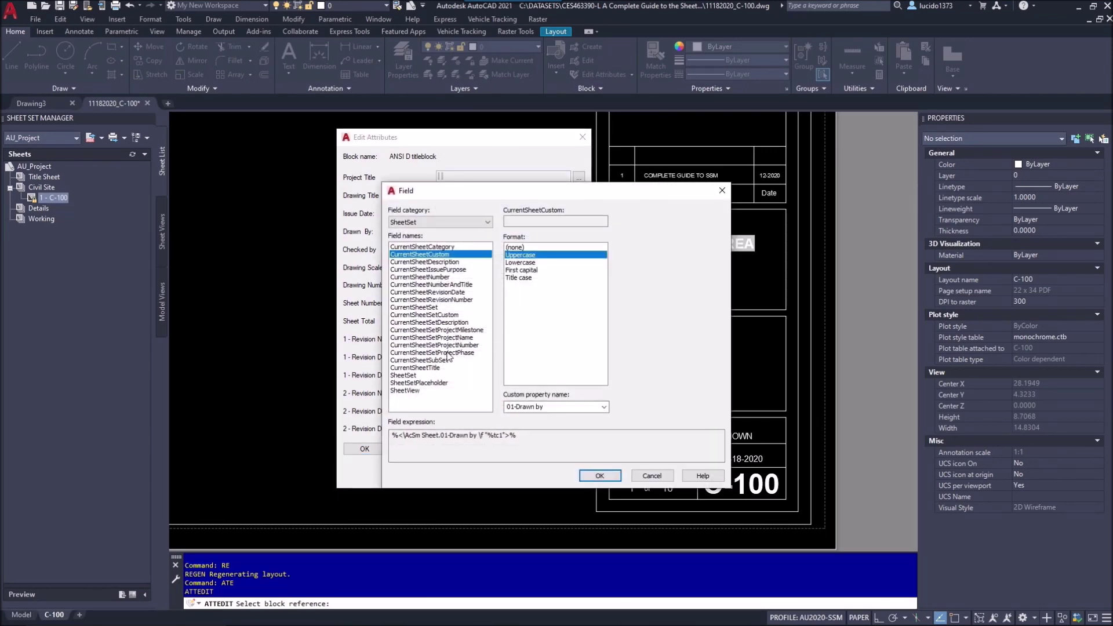
{"action": "left_click", "coordinate": [433, 315]}
{"action": "left_click", "coordinate": [603, 407]}
{"action": "left_click", "coordinate": [548, 461]}
{"action": "left_click", "coordinate": [600, 475]}
- Replace the Drawing Number value with an uppercase CurrentSheetTitle field
{"action": "left_click", "coordinate": [486, 287]}
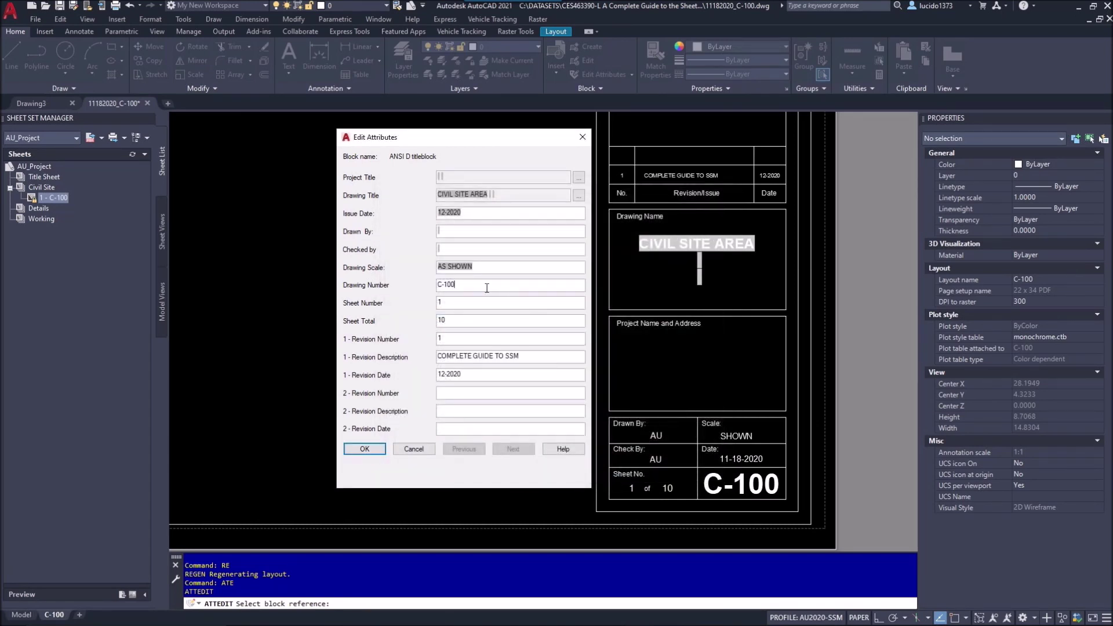
{"action": "double_click", "coordinate": [454, 287]}
{"action": "right_click", "coordinate": [450, 288]}
{"action": "left_click", "coordinate": [487, 367]}
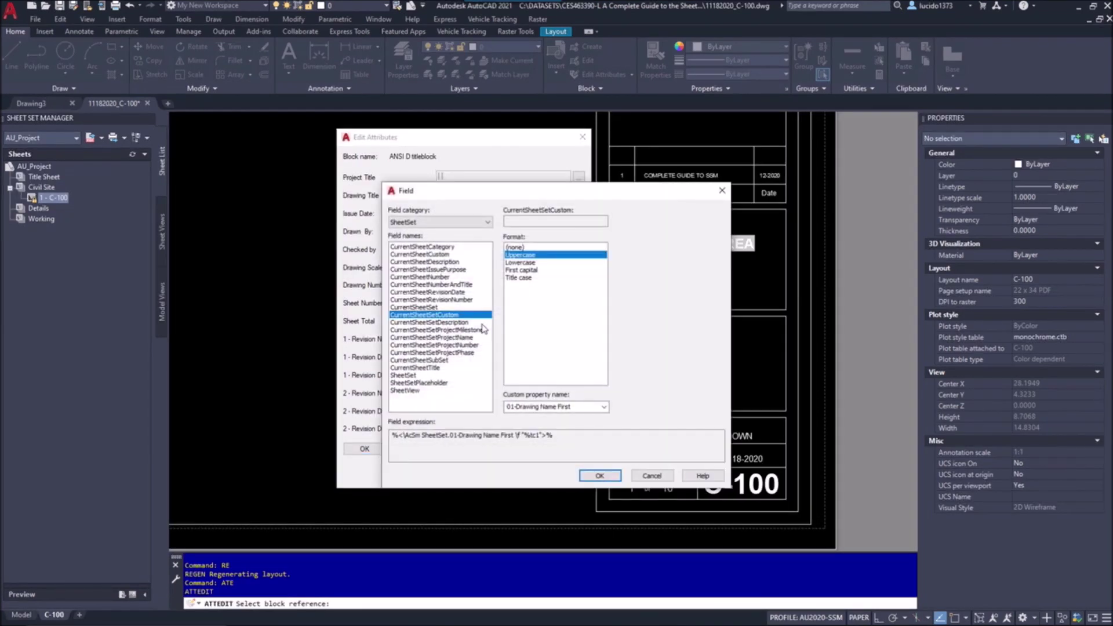
{"action": "left_click", "coordinate": [435, 368]}
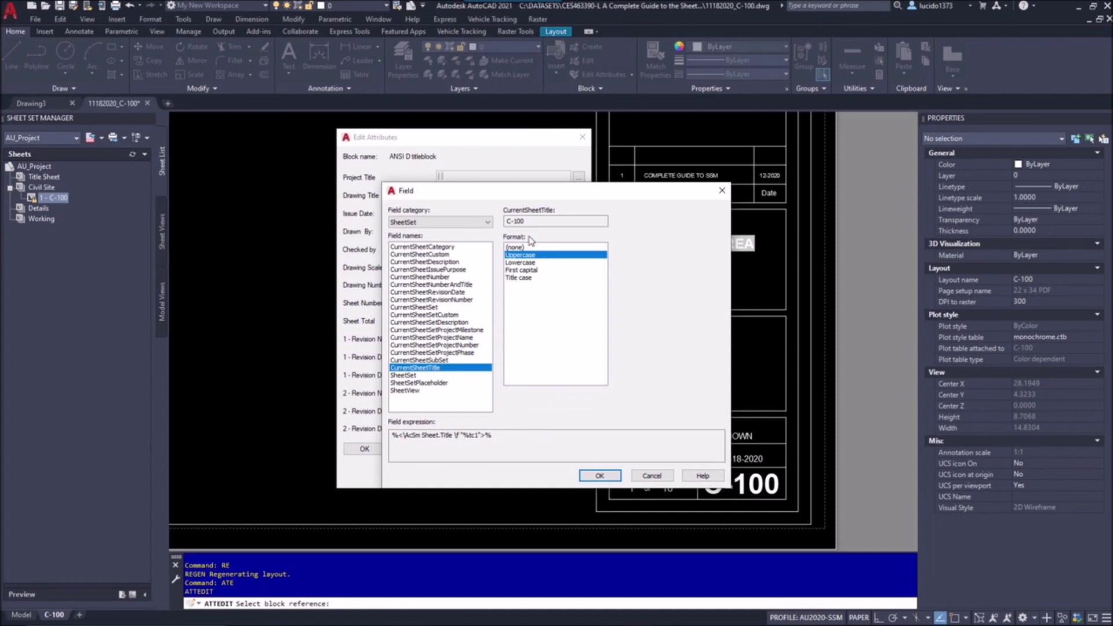
{"action": "left_click", "coordinate": [600, 476]}
- Replace the Sheet Number value with an uppercase CurrentSheetNumber field
{"action": "left_click", "coordinate": [439, 304]}
{"action": "right_click", "coordinate": [439, 305]}
{"action": "left_click", "coordinate": [469, 380]}
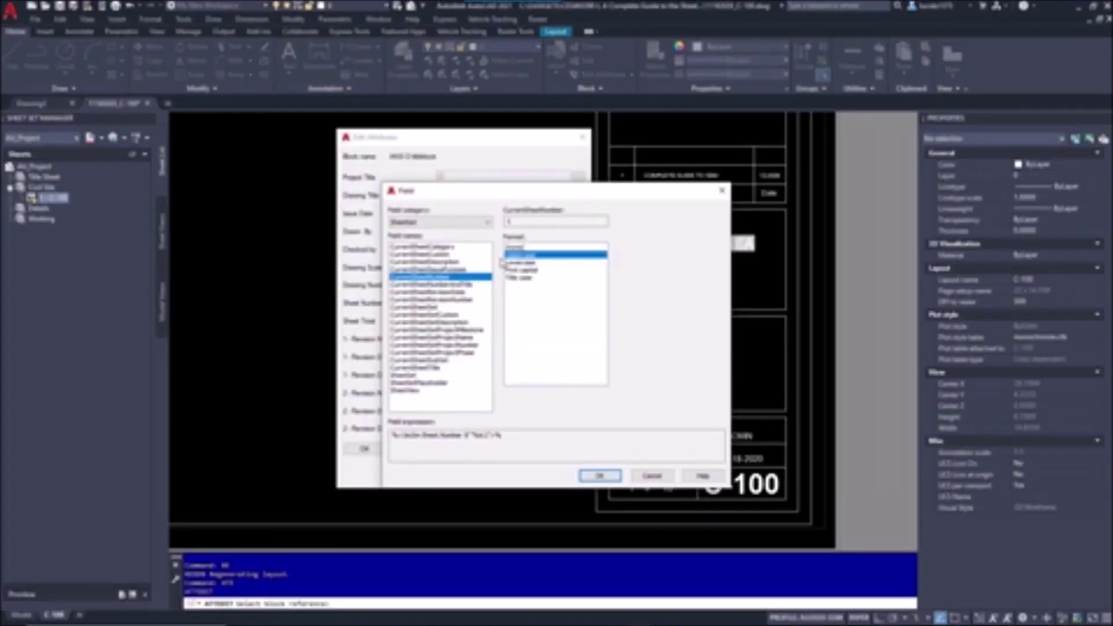
{"action": "left_click", "coordinate": [600, 476]}
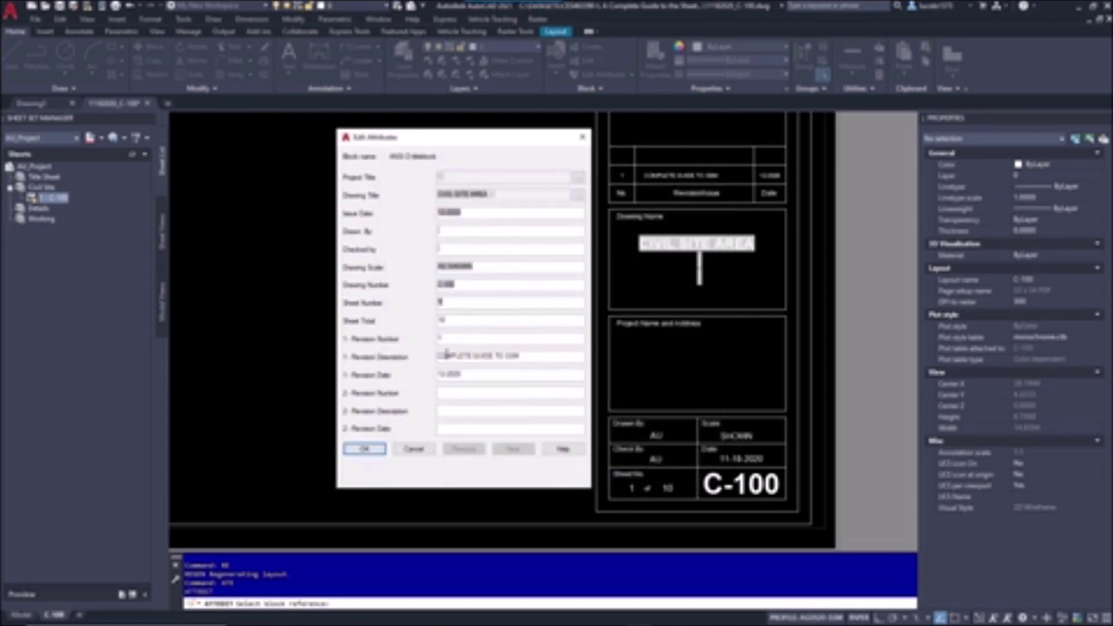
- Replace the Sheet Total value with an uppercase CurrentSheetSetCustom field for the 05-Sheet Total property
{"action": "double_click", "coordinate": [440, 320]}
{"action": "right_click", "coordinate": [440, 326]}
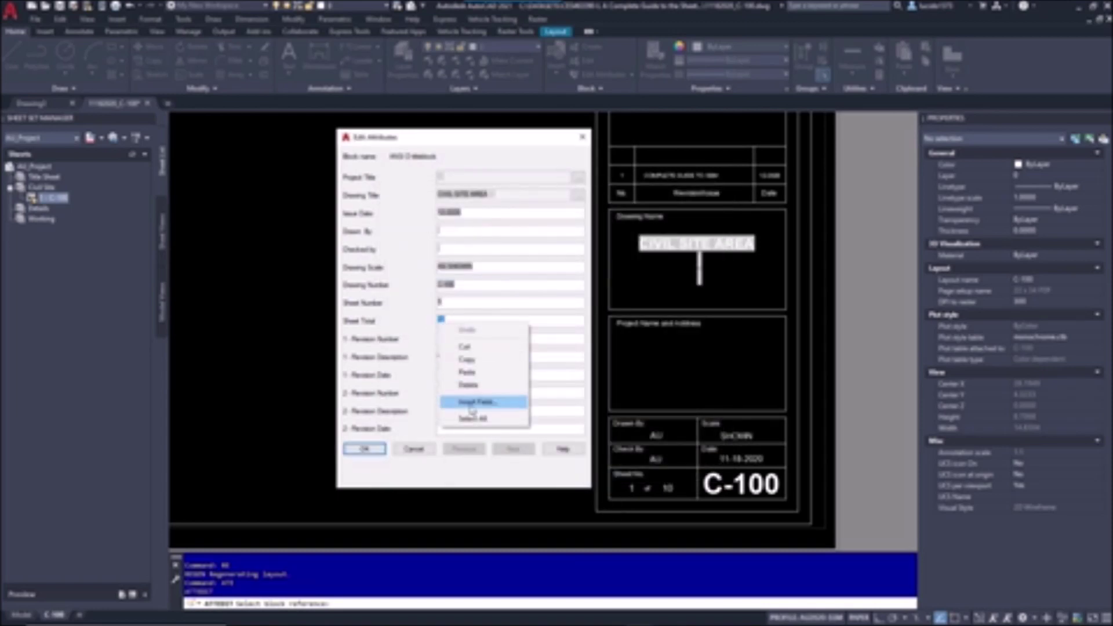
{"action": "left_click", "coordinate": [476, 401]}
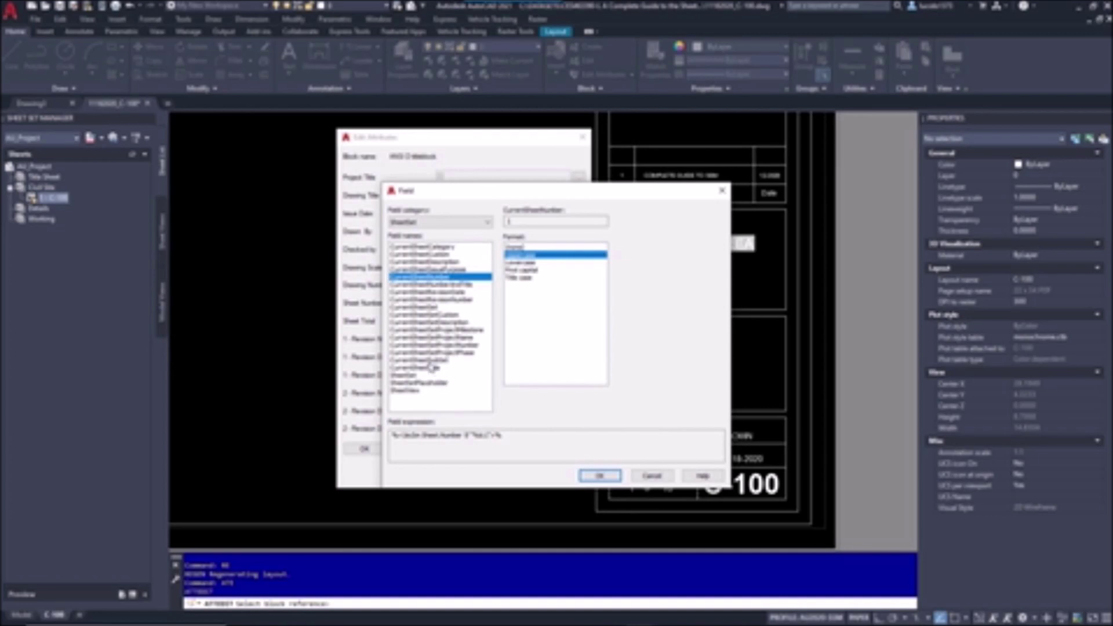
{"action": "left_click", "coordinate": [443, 316]}
{"action": "left_click", "coordinate": [603, 406]}
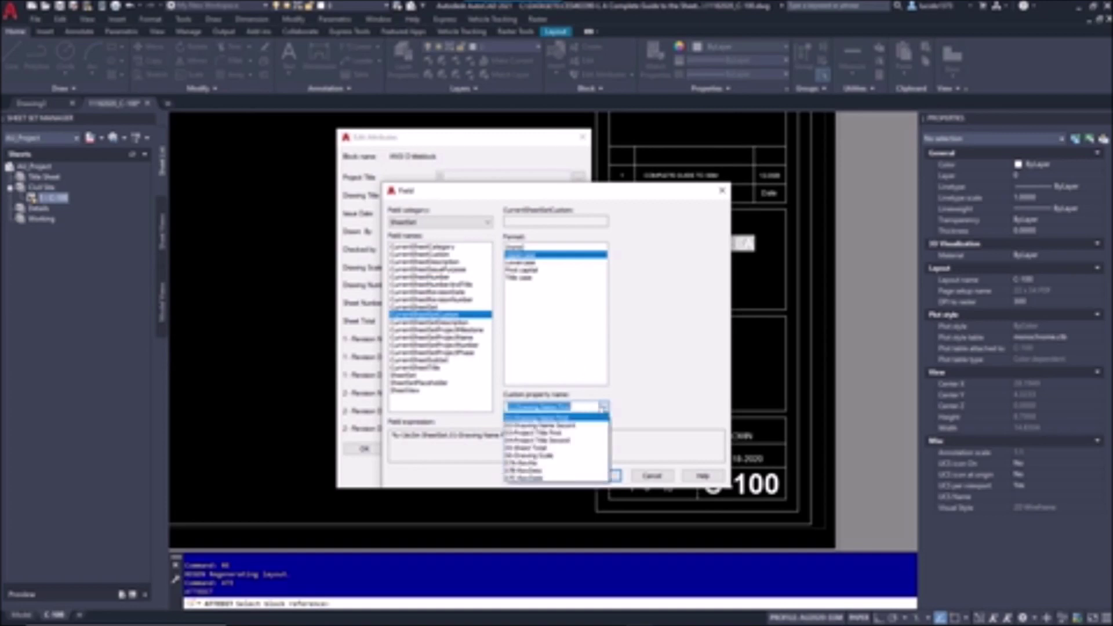
{"action": "left_click", "coordinate": [550, 449]}
{"action": "left_click", "coordinate": [600, 475]}
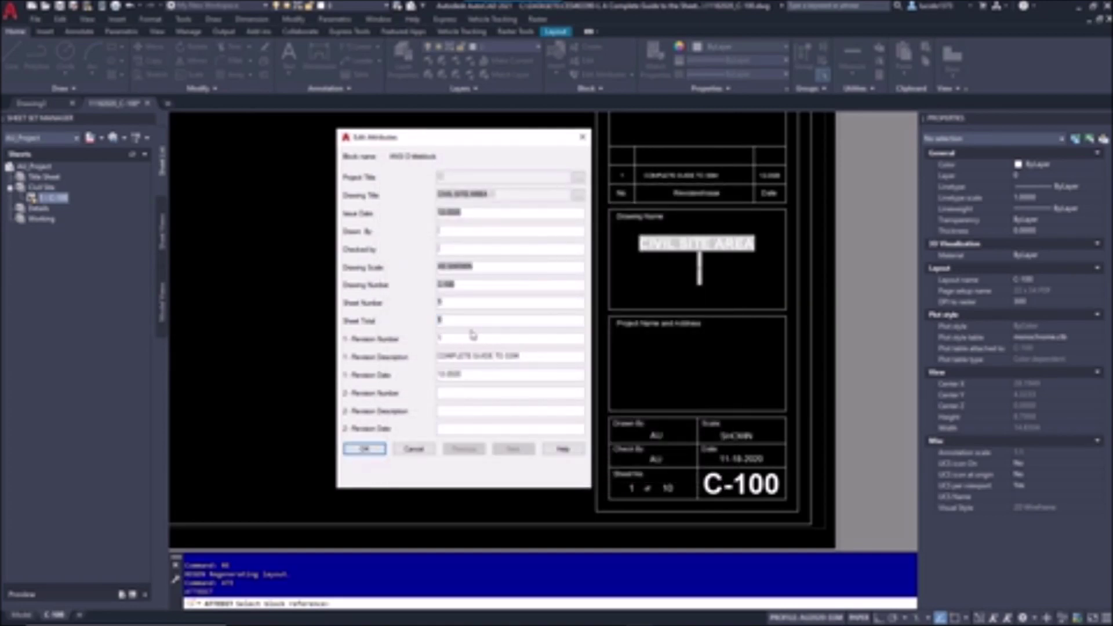
- Replace the first Revision Number value with an uppercase CurrentSheetSetCustom field for the 07A-RevNo property
{"action": "left_click_drag", "start_coordinate": [456, 337], "coordinate": [430, 336]}
{"action": "right_click", "coordinate": [443, 336]}
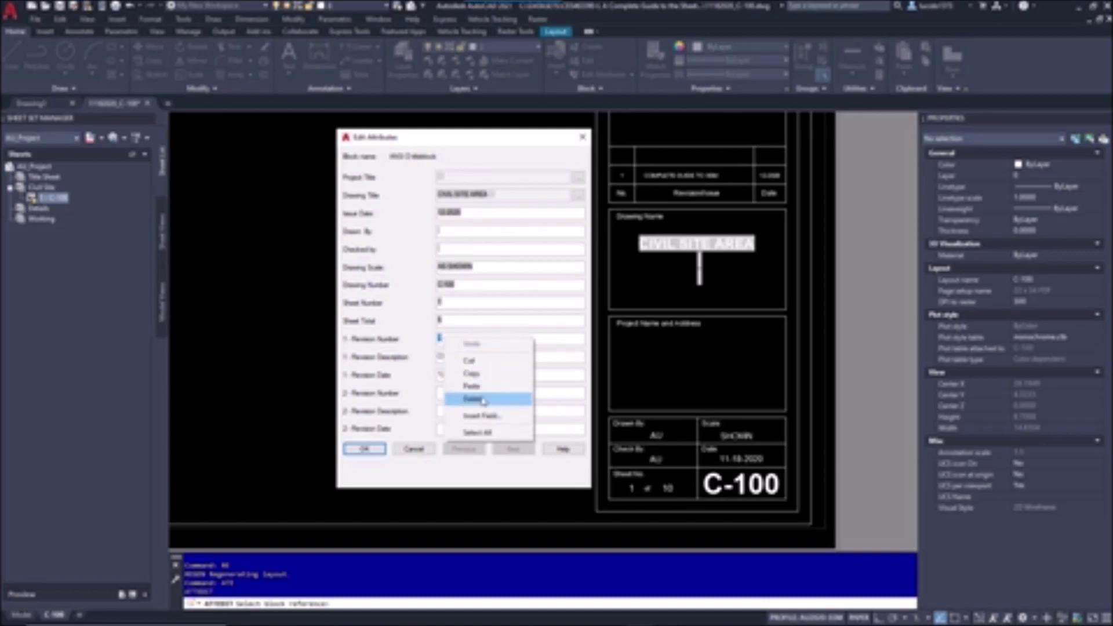
{"action": "left_click", "coordinate": [480, 416]}
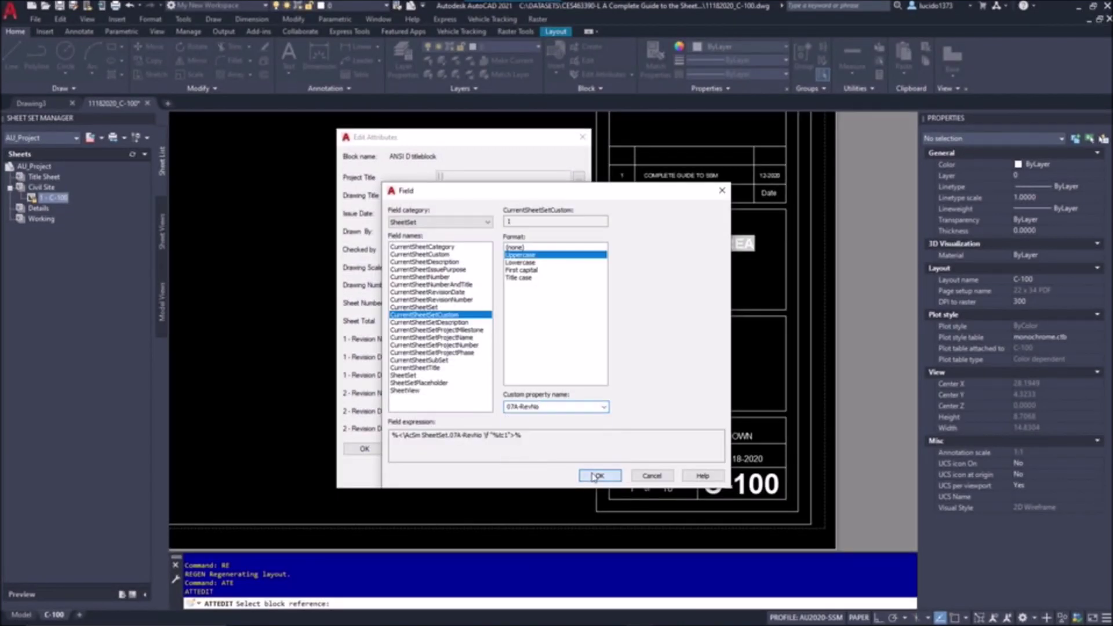
{"action": "left_click", "coordinate": [599, 474]}
- Replace the first Revision Description value with an uppercase CurrentSheetSetCustom field for the 07B-RevDesc property
{"action": "left_click_drag", "start_coordinate": [522, 356], "coordinate": [434, 354]}
{"action": "right_click", "coordinate": [463, 360]}
{"action": "left_click", "coordinate": [498, 439]}
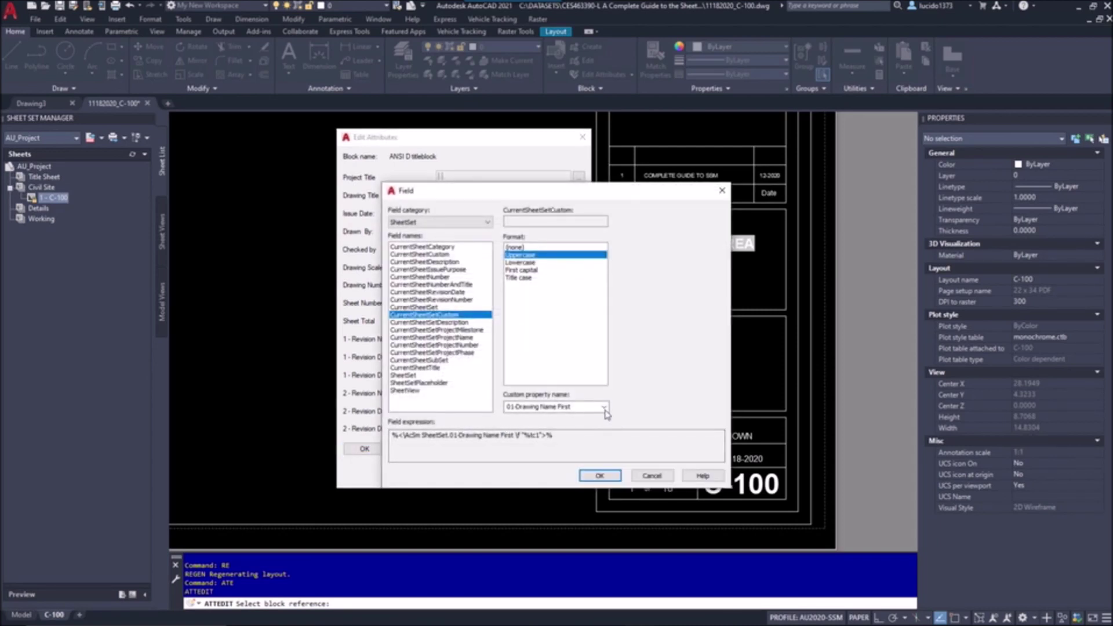
{"action": "left_click", "coordinate": [604, 407]}
{"action": "left_click", "coordinate": [539, 470]}
{"action": "left_click", "coordinate": [599, 476]}
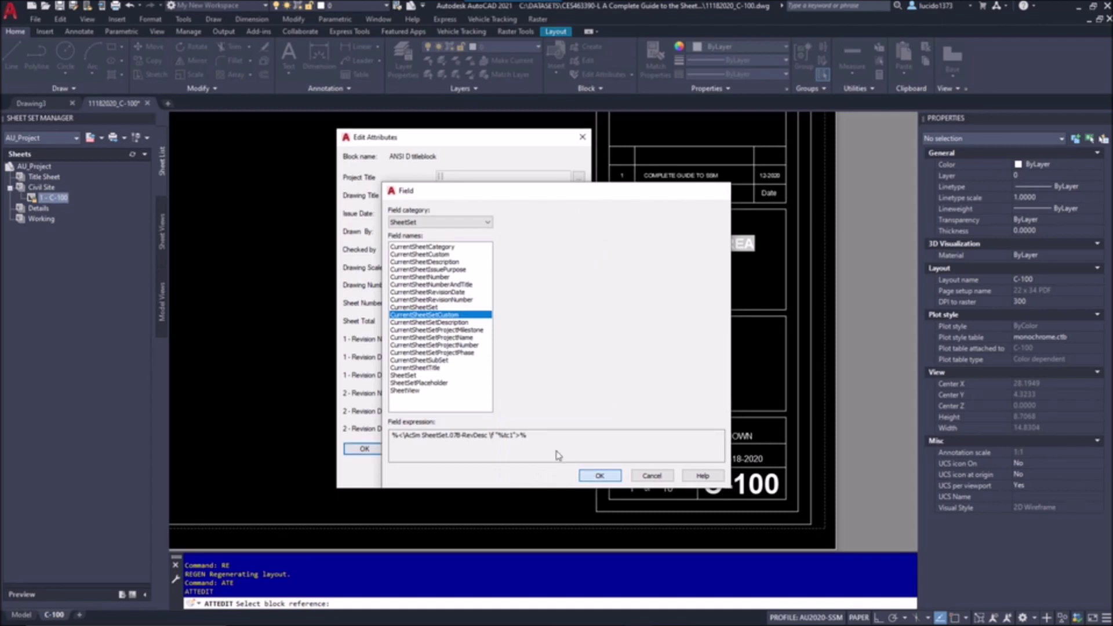
- Replace the first Revision Date value with an uppercase CurrentSheetSetCustom field for the 07C-RevDate property and apply the attribute edits
{"action": "left_click_drag", "start_coordinate": [488, 377], "coordinate": [437, 374]}
{"action": "right_click", "coordinate": [457, 378]}
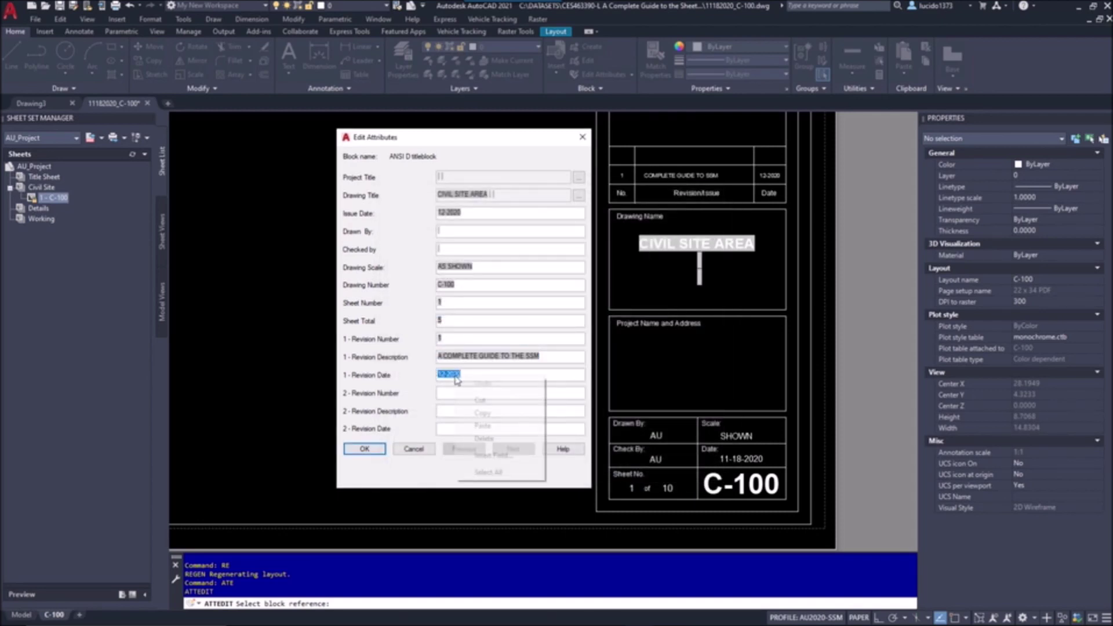
{"action": "left_click", "coordinate": [503, 455]}
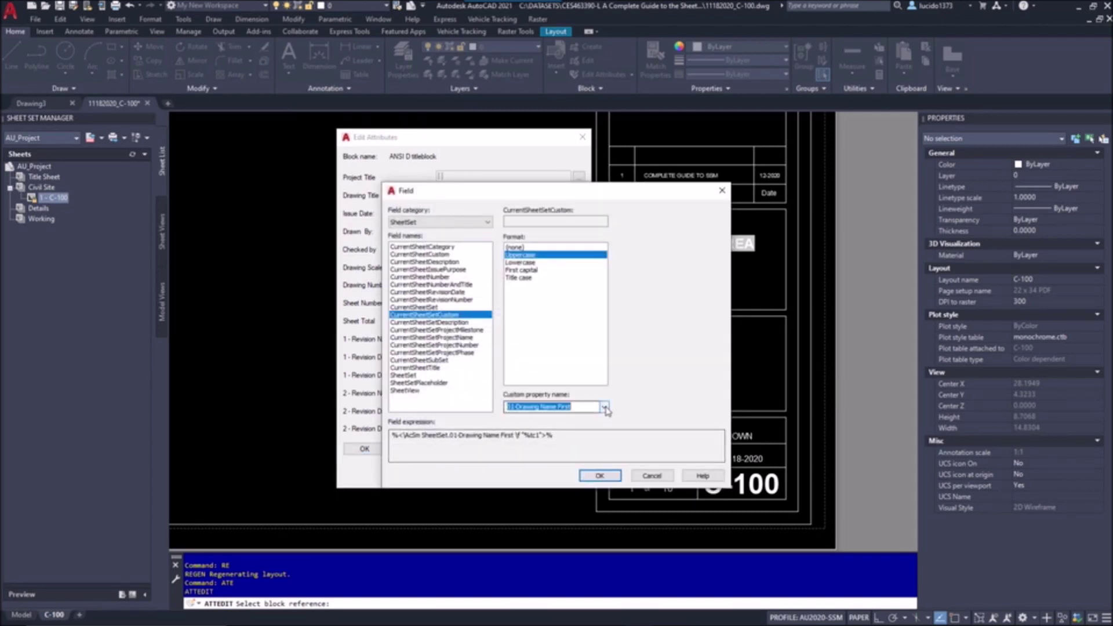
{"action": "left_click", "coordinate": [604, 407]}
{"action": "left_click", "coordinate": [540, 472]}
{"action": "left_click", "coordinate": [599, 476]}
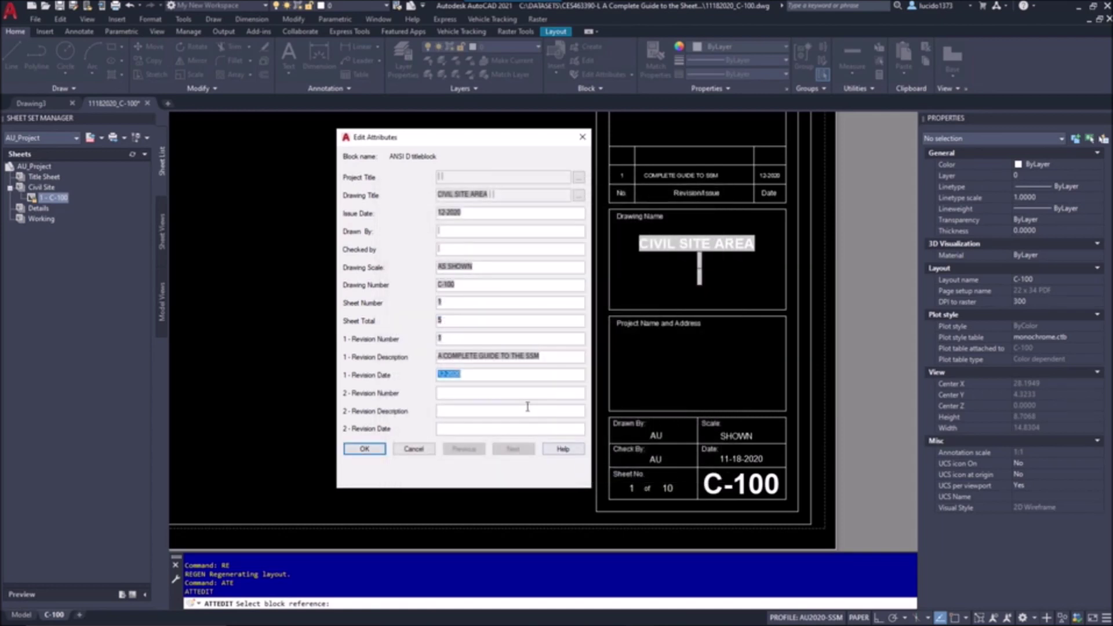
{"action": "left_click", "coordinate": [374, 449]}
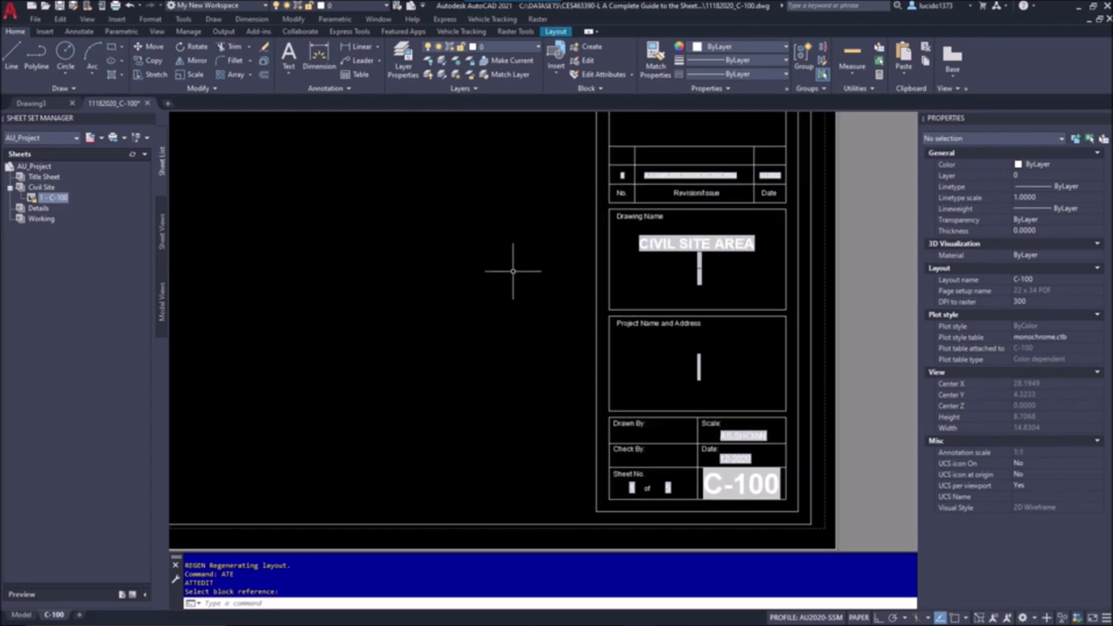
- Review the project control and custom property values of the AU_Project sheet set
{"action": "scroll", "coordinate": [514, 266], "scroll_direction": "down", "scroll_amount": 4}
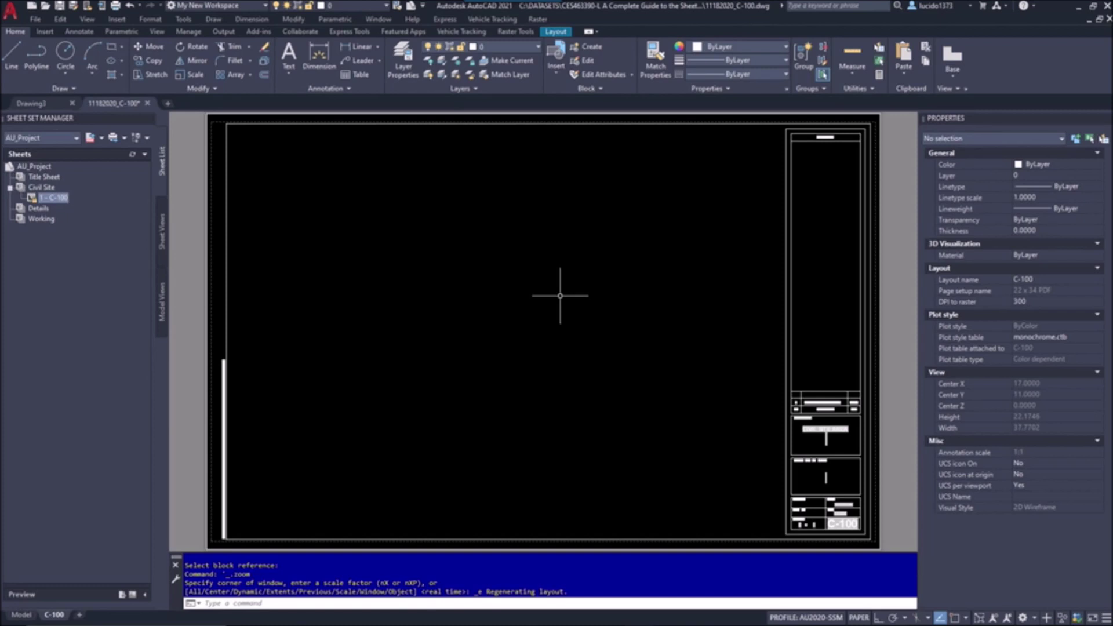
{"action": "right_click", "coordinate": [36, 166]}
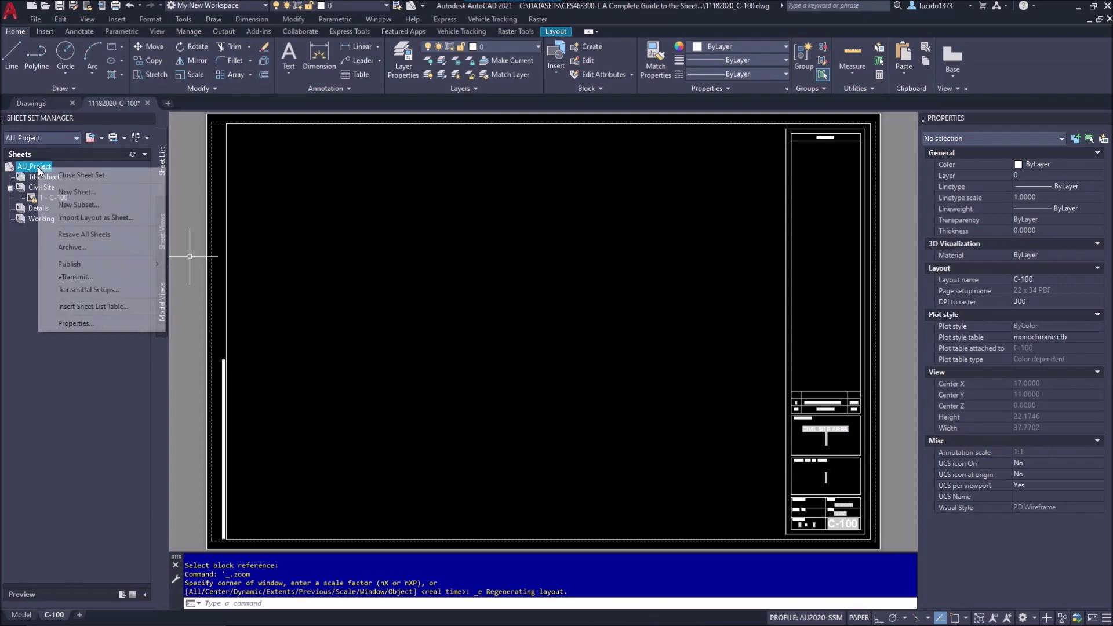
{"action": "left_click", "coordinate": [81, 323]}
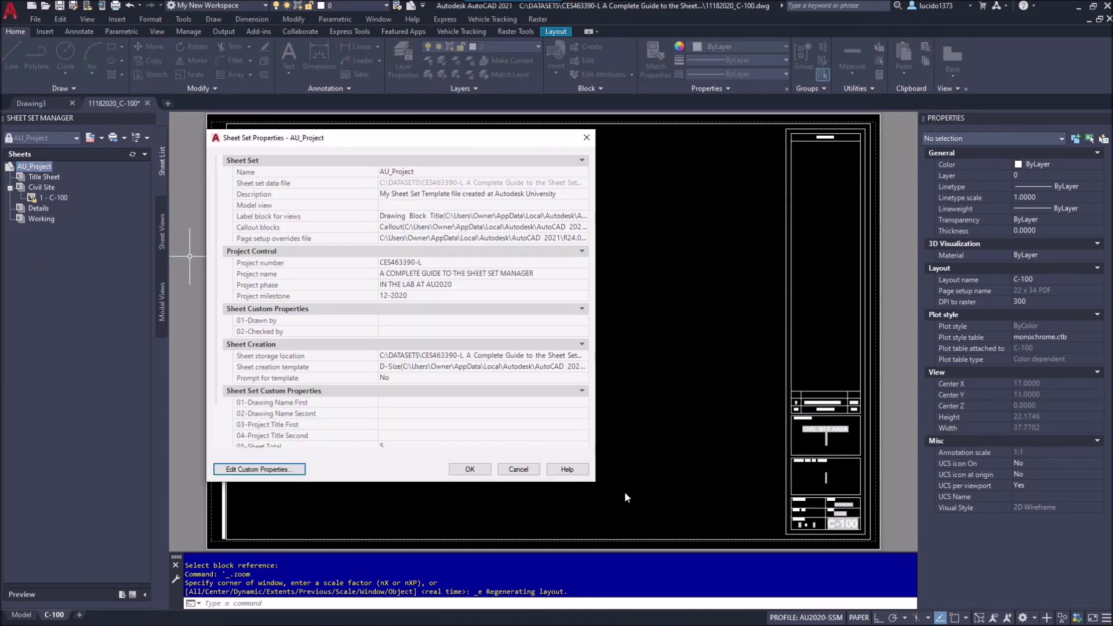
{"action": "left_click", "coordinate": [533, 469]}
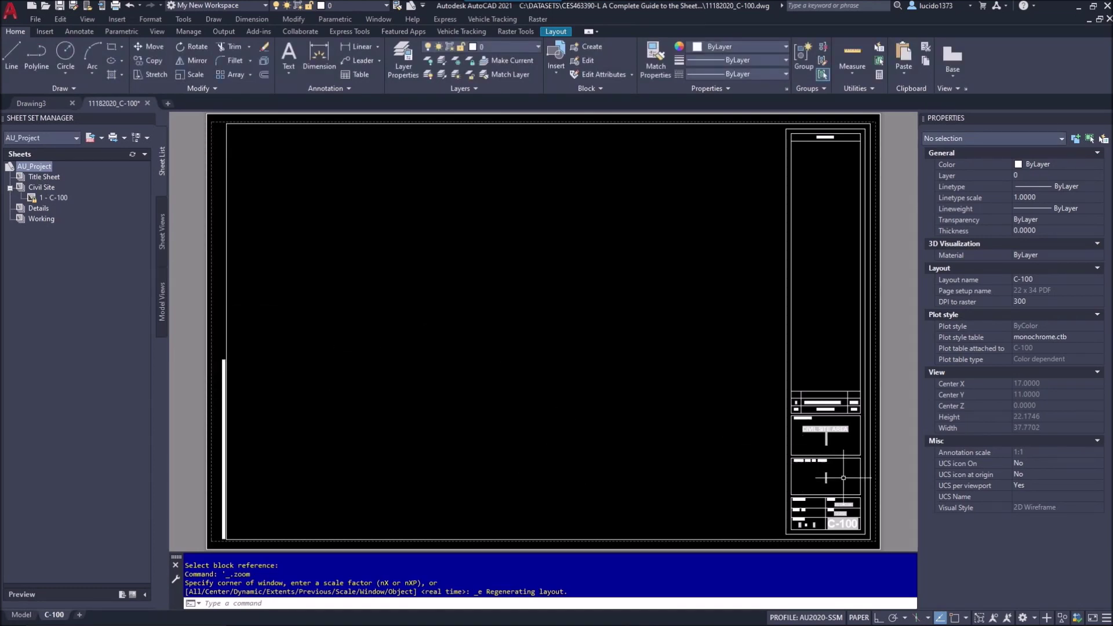
- Set AU_Project's 03-Project Title First to AUTODESK UNIVERSITY and 04-Project Title Second to SHEET SETS IN THE LAB, and regenerate the drawing
{"action": "middle_click_drag", "start_coordinate": [843, 478], "coordinate": [761, 428]}
{"action": "scroll", "coordinate": [761, 428], "scroll_direction": "up", "scroll_amount": 4}
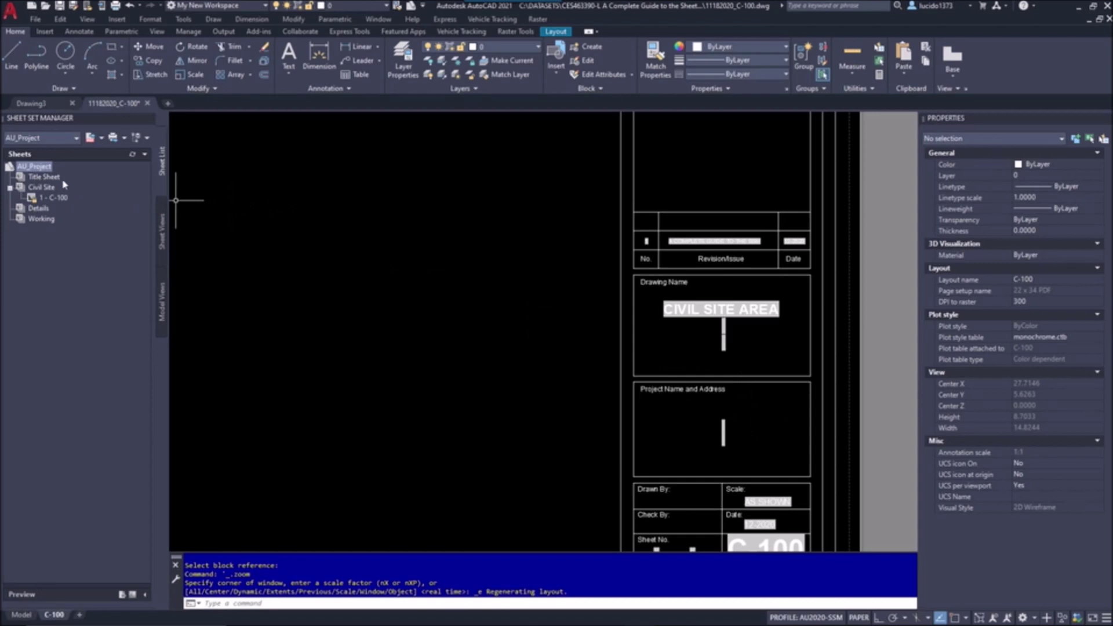
{"action": "right_click", "coordinate": [45, 171]}
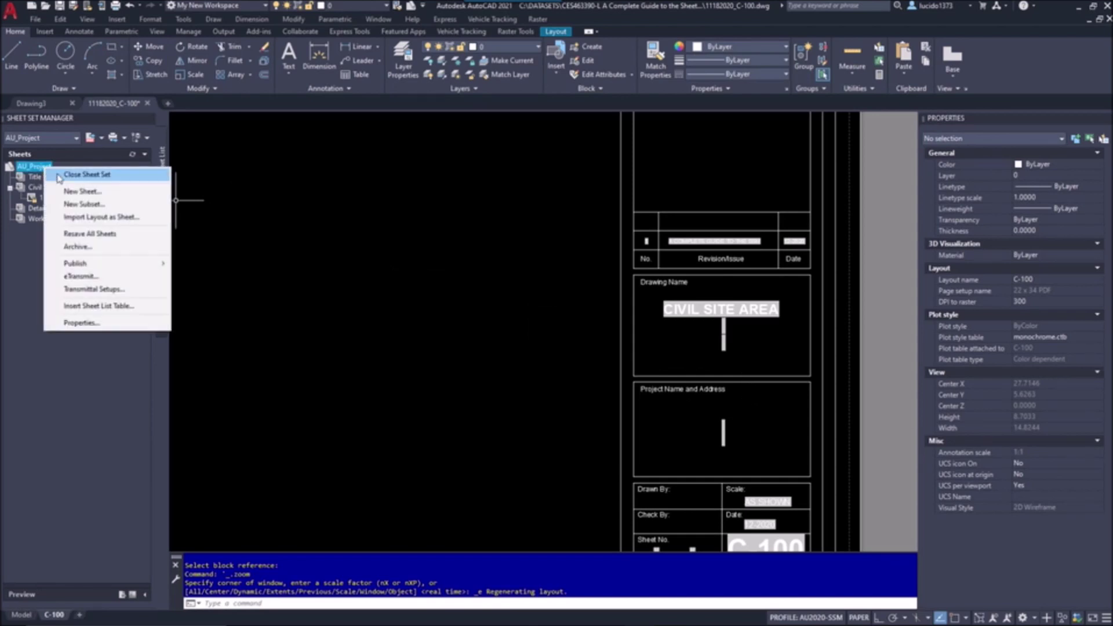
{"action": "left_click", "coordinate": [104, 322]}
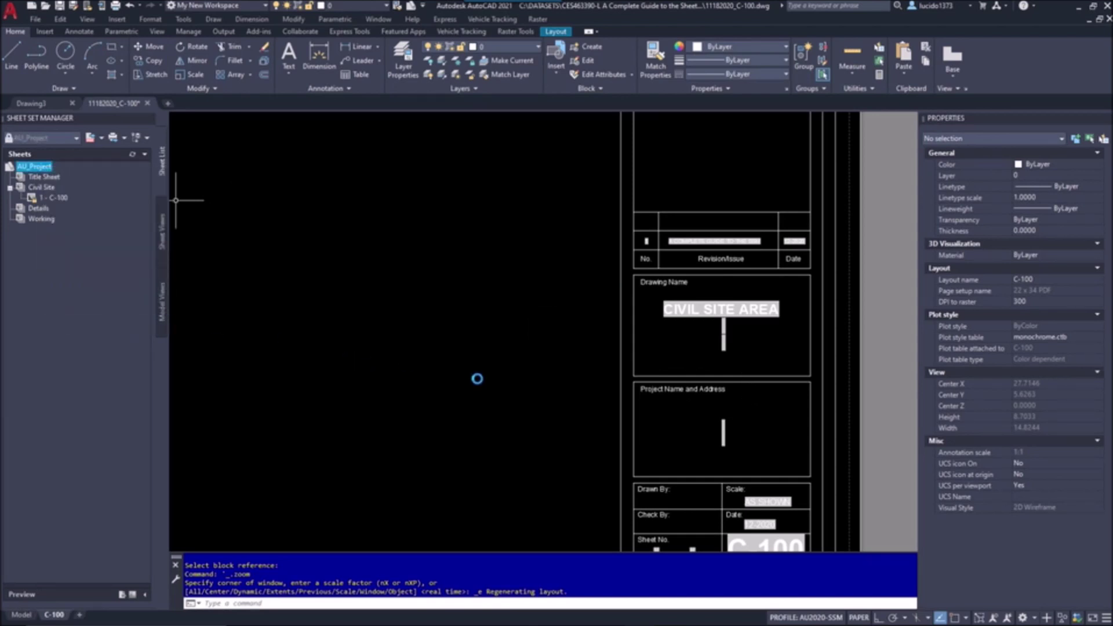
{"action": "left_click", "coordinate": [405, 424]}
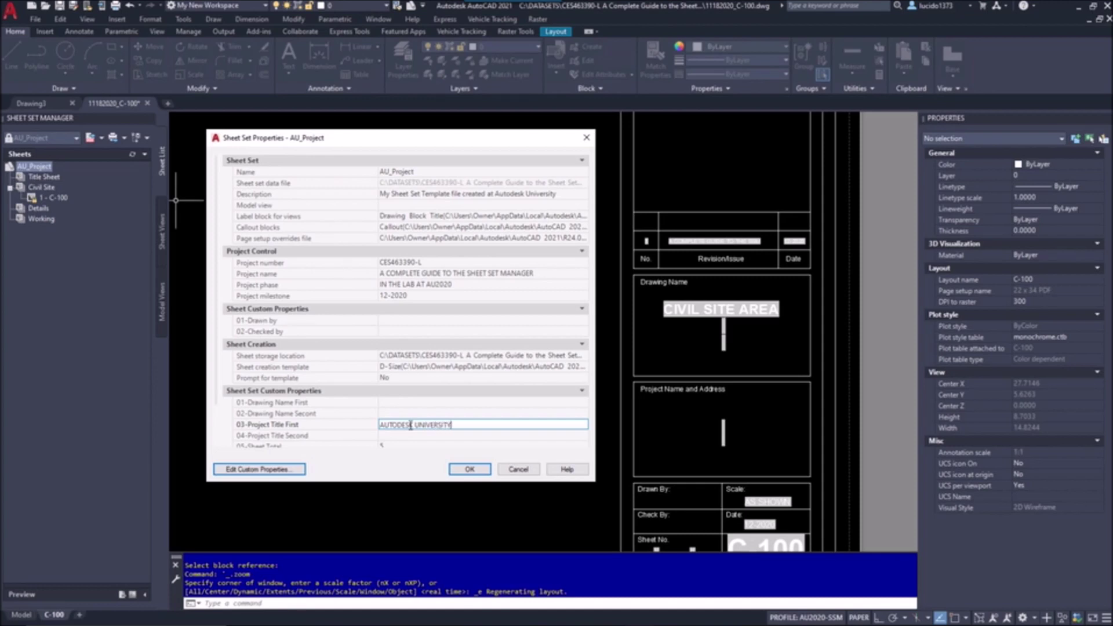
{"action": "key", "text": "Tab"}
{"action": "type", "text": "SHEET SETS IN T"}
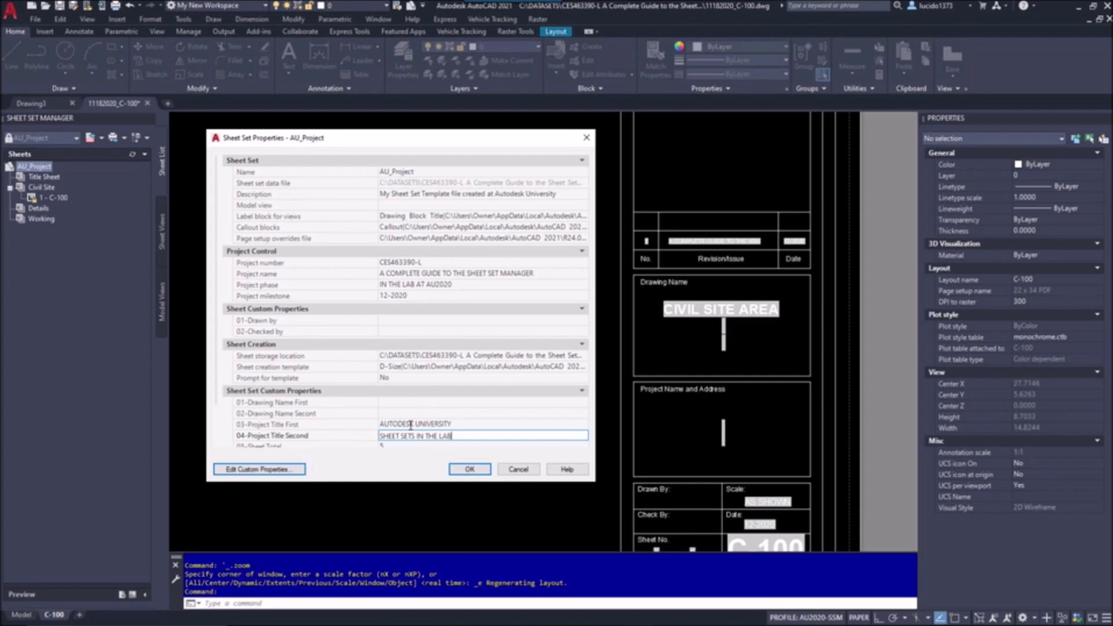
{"action": "left_click", "coordinate": [470, 469]}
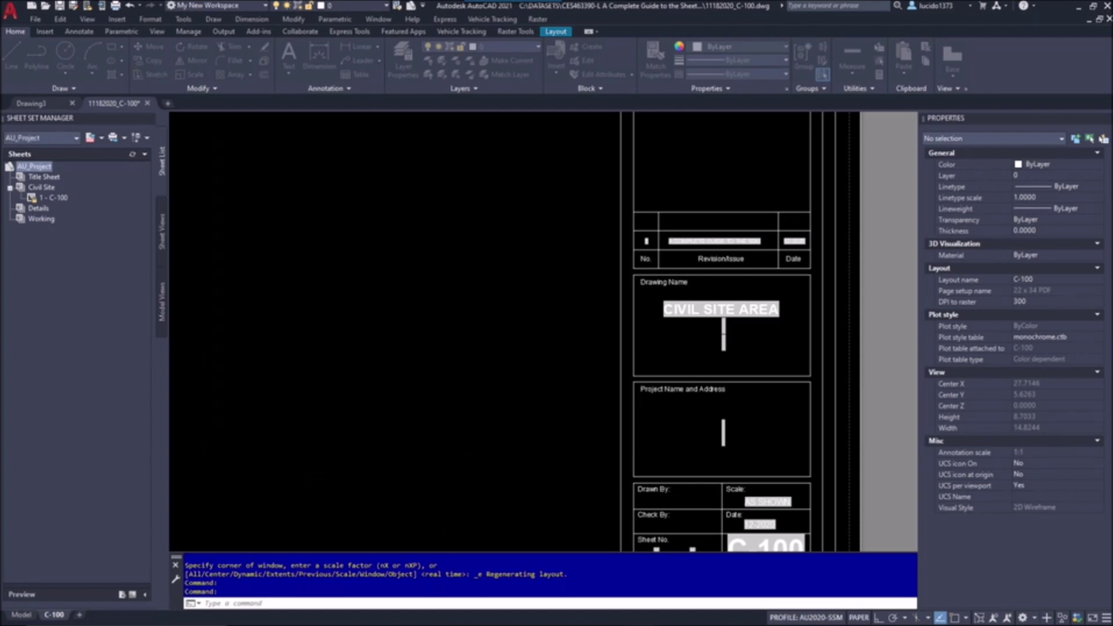
{"action": "type", "text": "RE"}
{"action": "key", "text": "Return"}
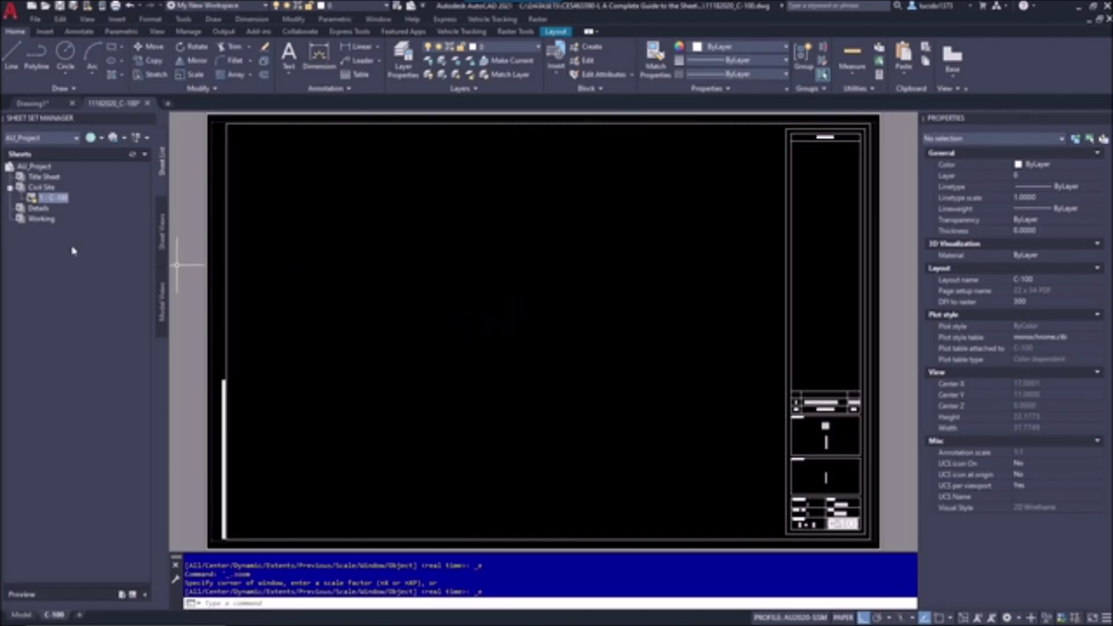
- Remove sheet 1 - C-100 from the AU_Project sheet set
{"action": "right_click", "coordinate": [54, 203]}
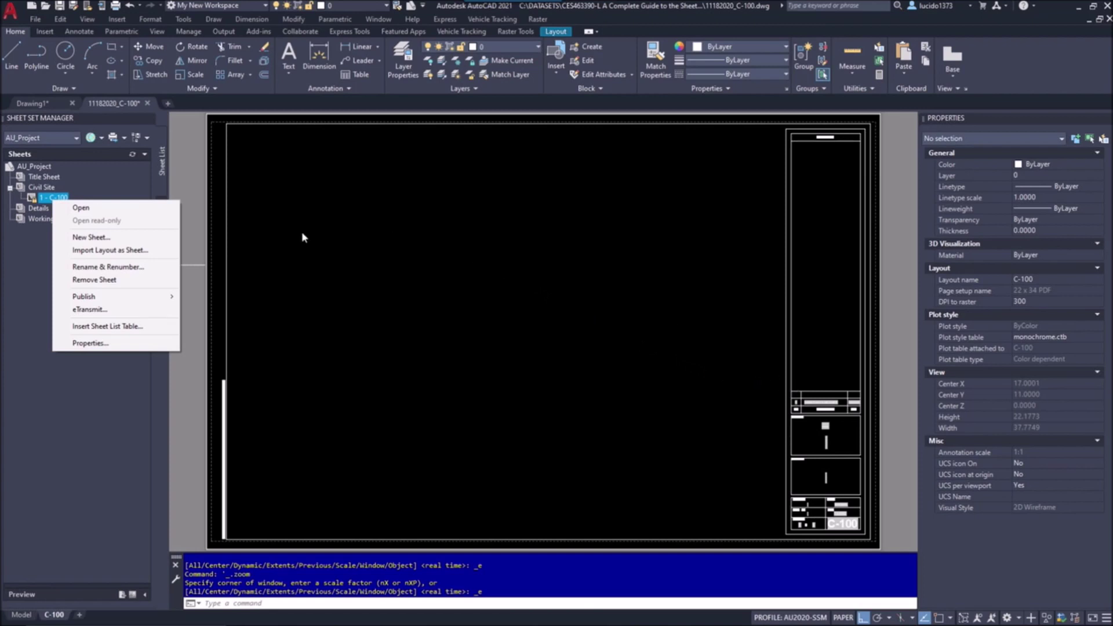
{"action": "left_click", "coordinate": [112, 280]}
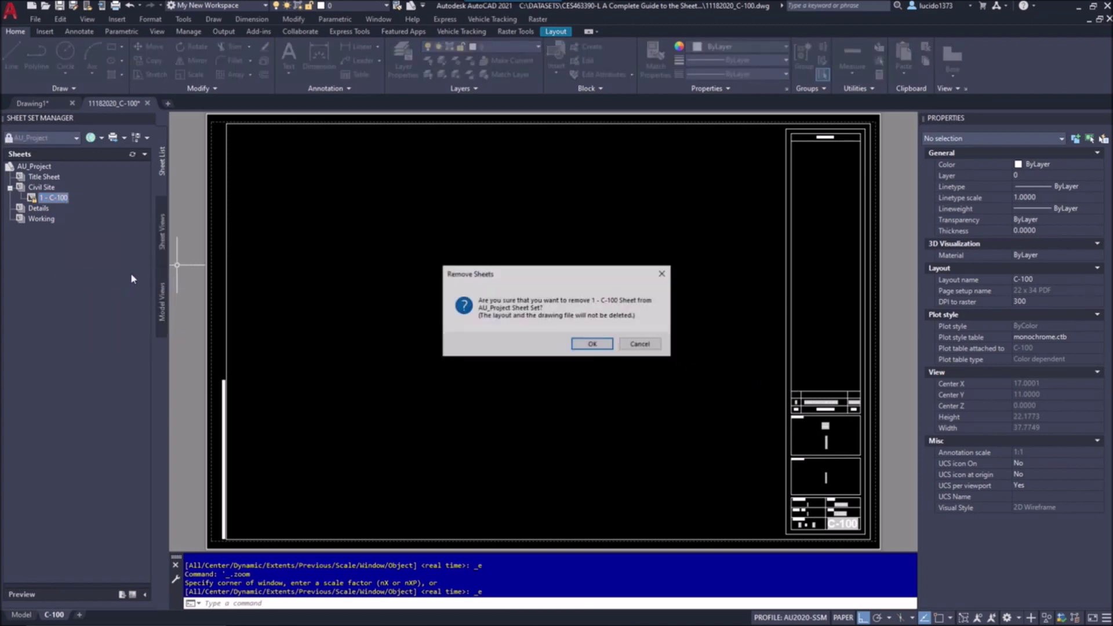
{"action": "left_click", "coordinate": [591, 345]}
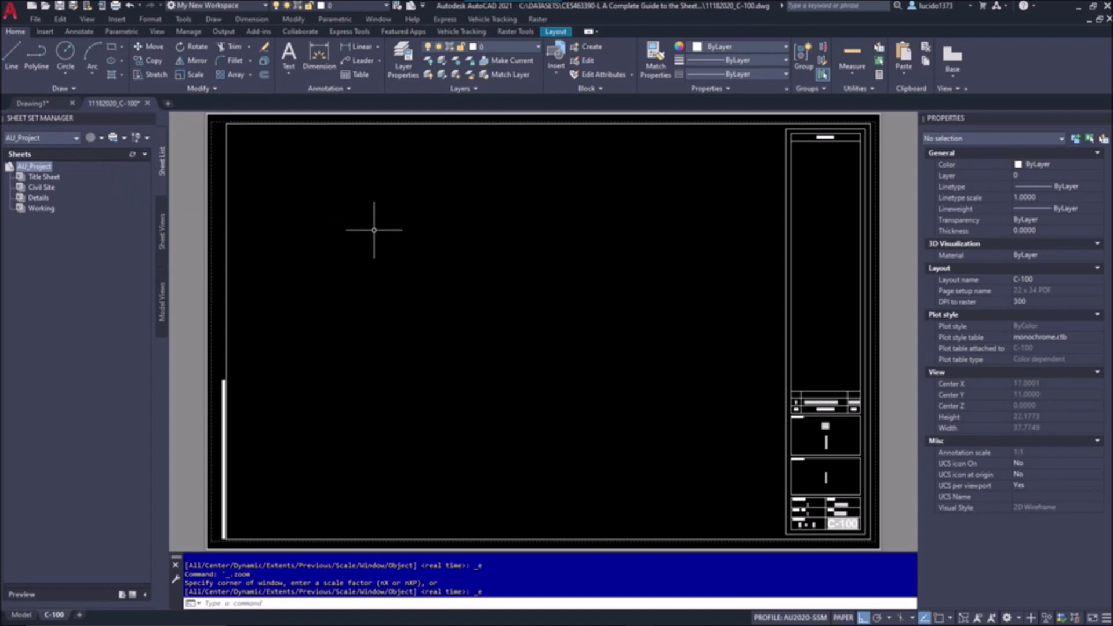
- Save the drawing as an AutoCAD Drawing Template over AU_Project.dwt in the templates folder of Exercise 6
{"action": "left_click", "coordinate": [36, 19]}
{"action": "left_click", "coordinate": [64, 169]}
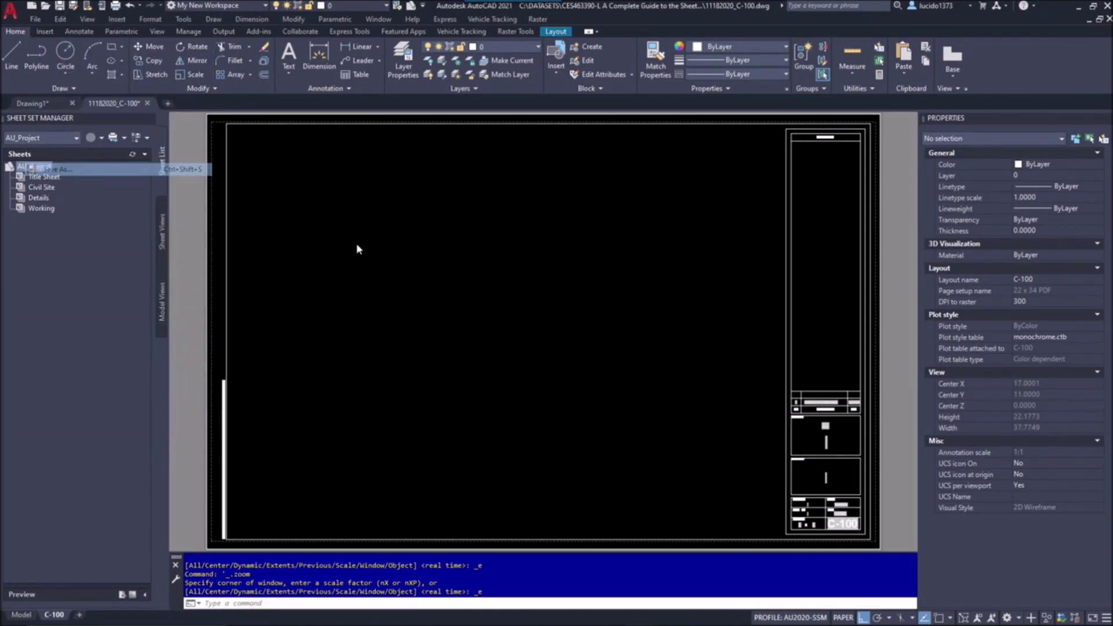
{"action": "left_click", "coordinate": [530, 469]}
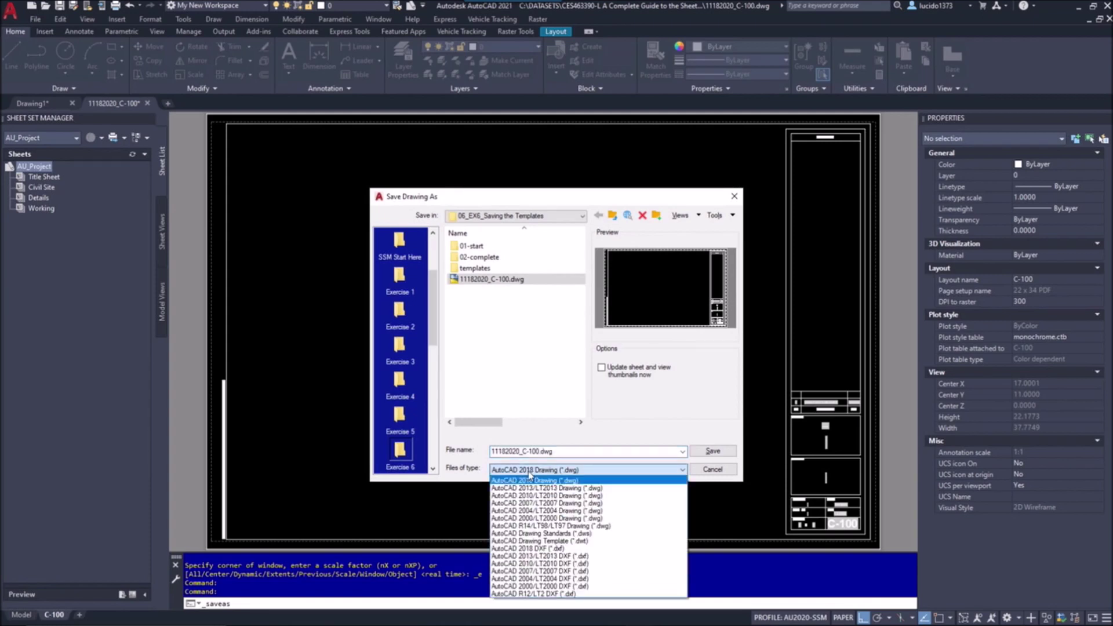
{"action": "left_click", "coordinate": [547, 541]}
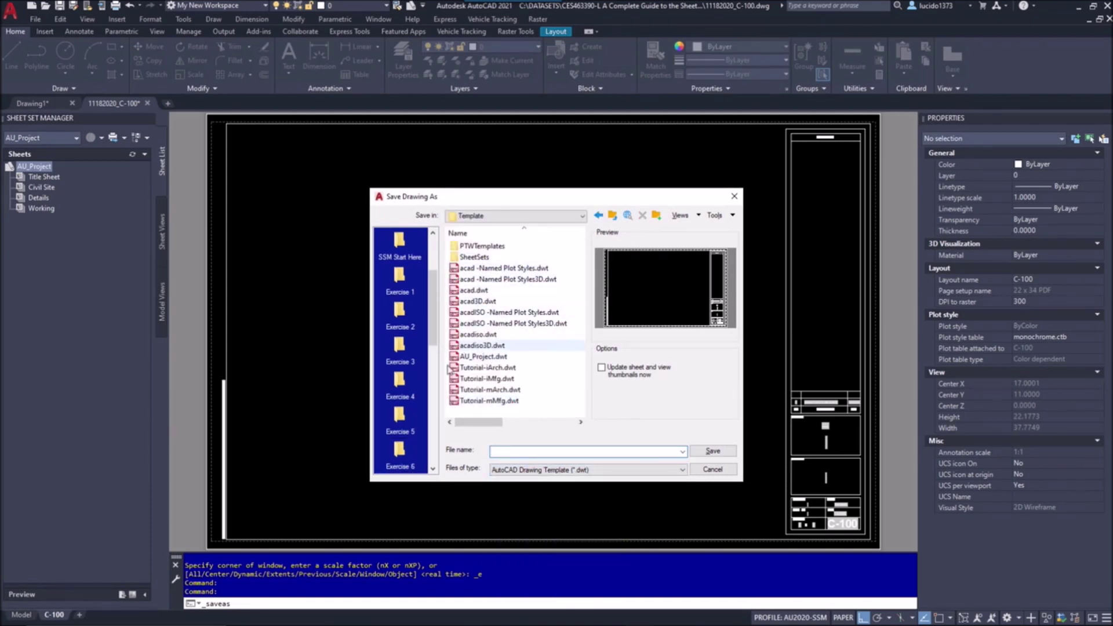
{"action": "left_click", "coordinate": [402, 455]}
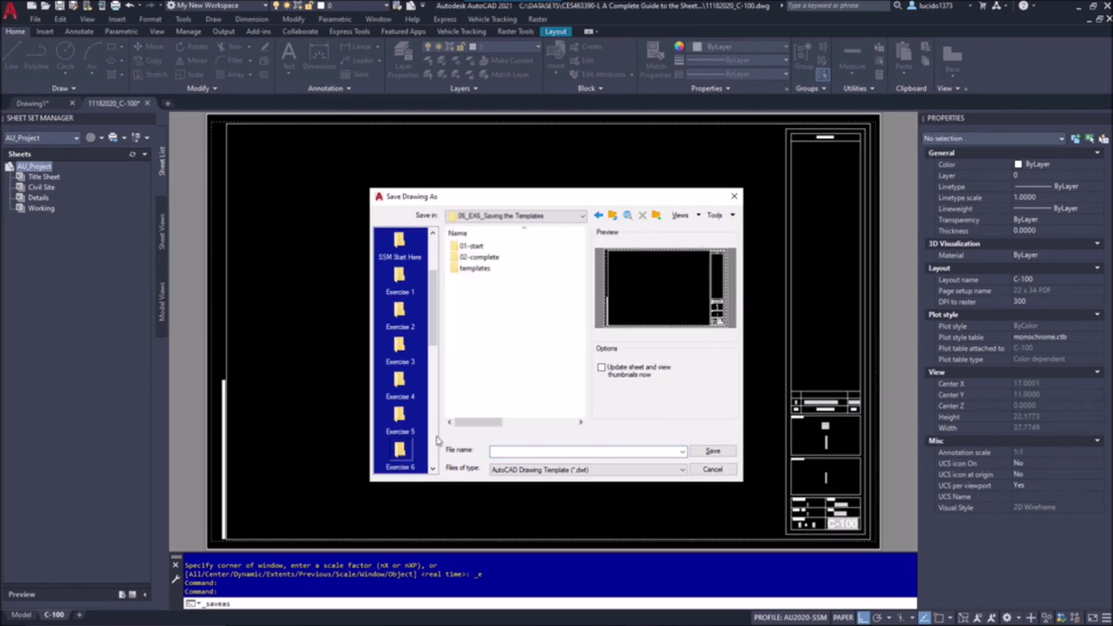
{"action": "double_click", "coordinate": [475, 269]}
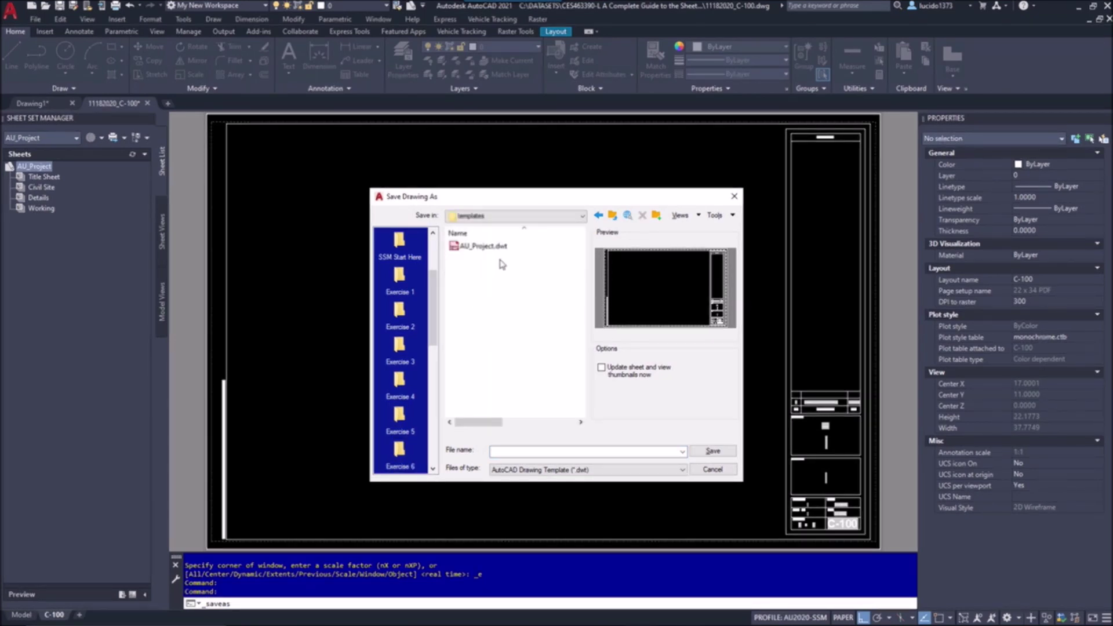
{"action": "left_click", "coordinate": [496, 248]}
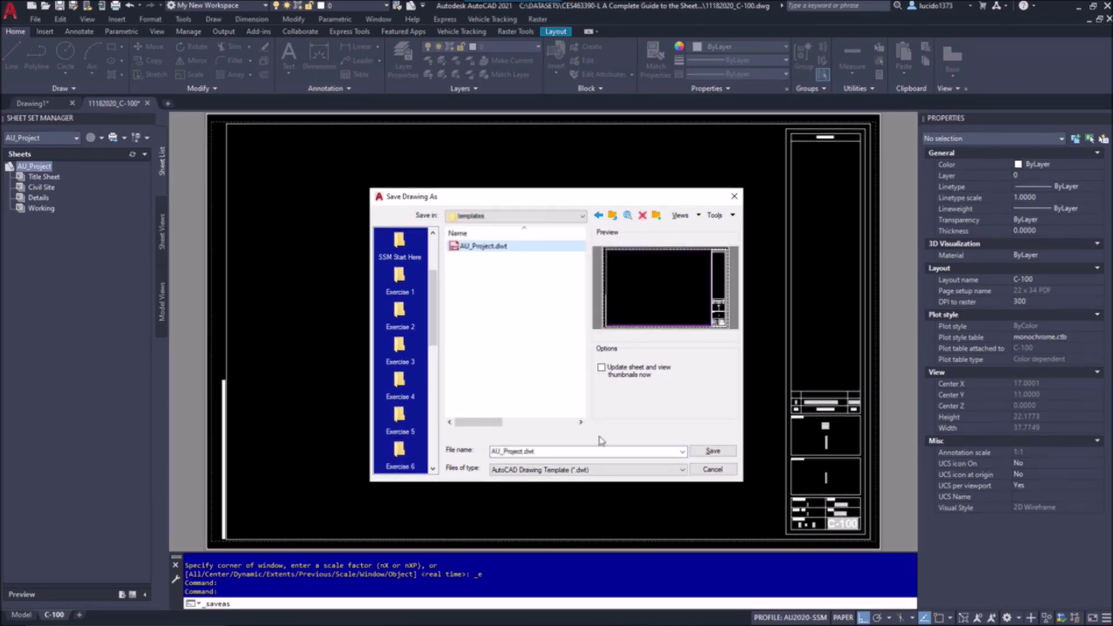
{"action": "left_click", "coordinate": [712, 451]}
- Describe the template as "My Template at Autodesk University" and accept the template options
{"action": "left_click_drag", "start_coordinate": [163, 98], "coordinate": [559, 199]}
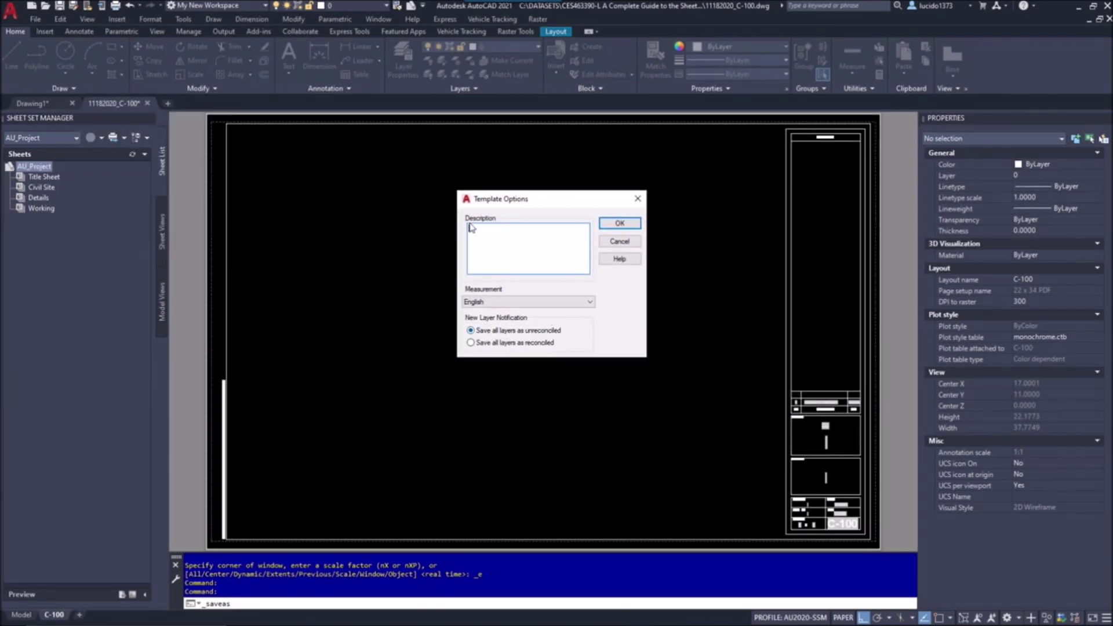
{"action": "type", "text": "My Template at Autodesk University"}
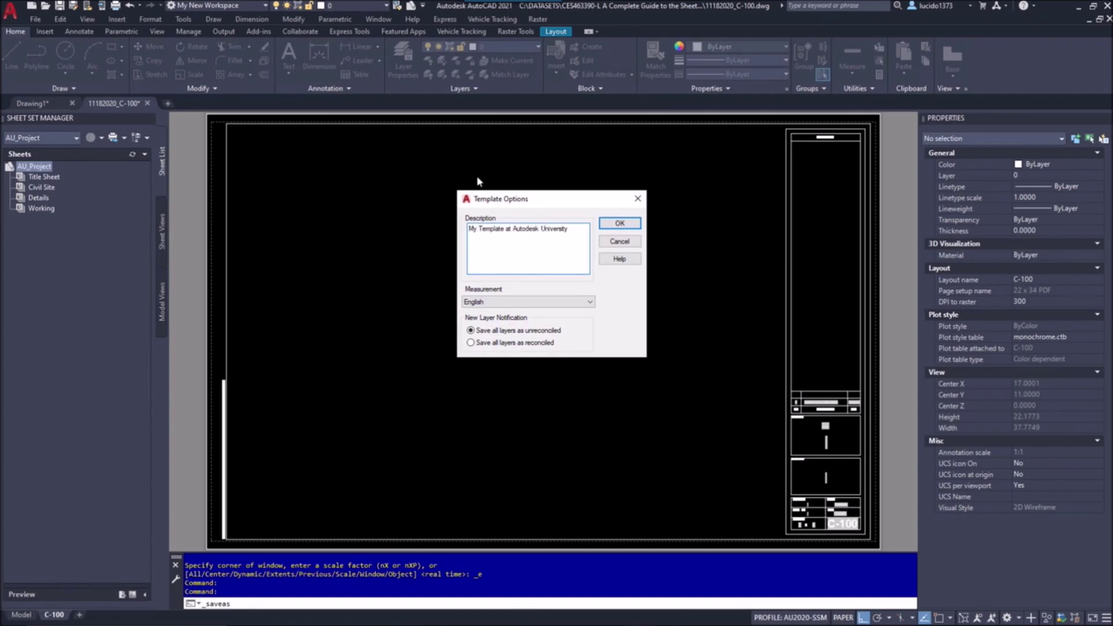
{"action": "left_click", "coordinate": [631, 226]}
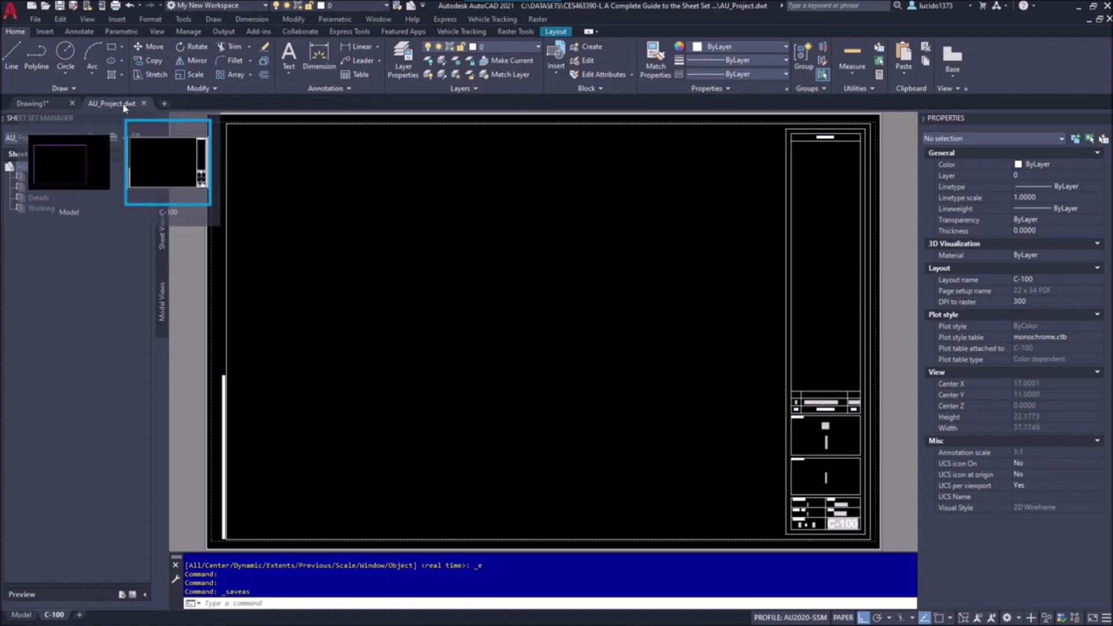
- Switch to File Explorer and check the AU_Project.dwt and AU_Project.dst files in the Exercise 6 templates folder
{"action": "right_click", "coordinate": [125, 108]}
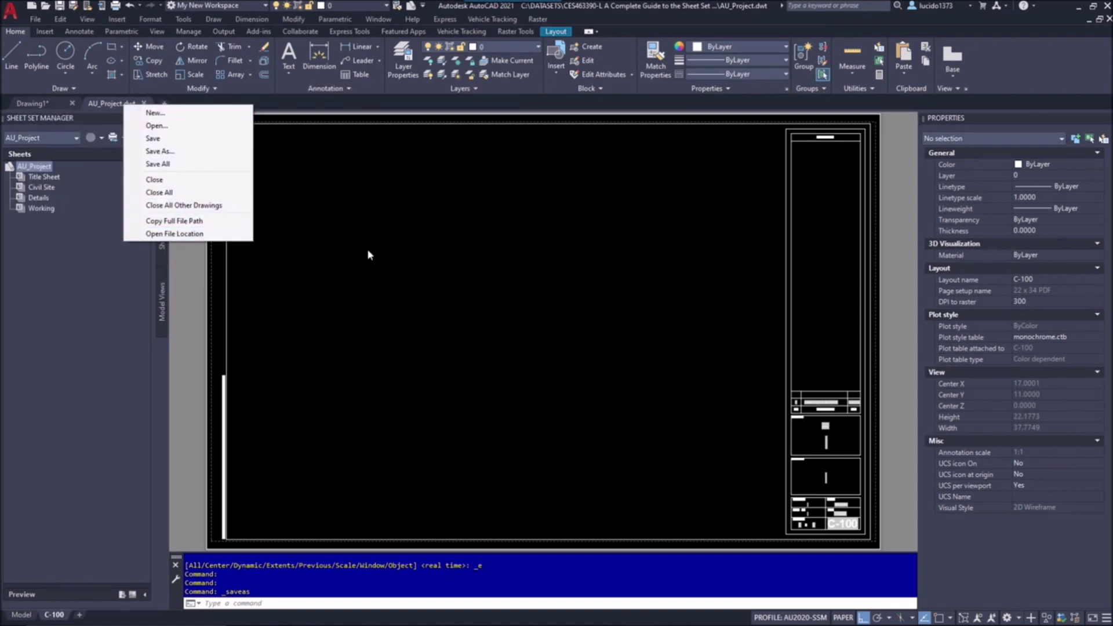
{"action": "left_click", "coordinate": [513, 267]}
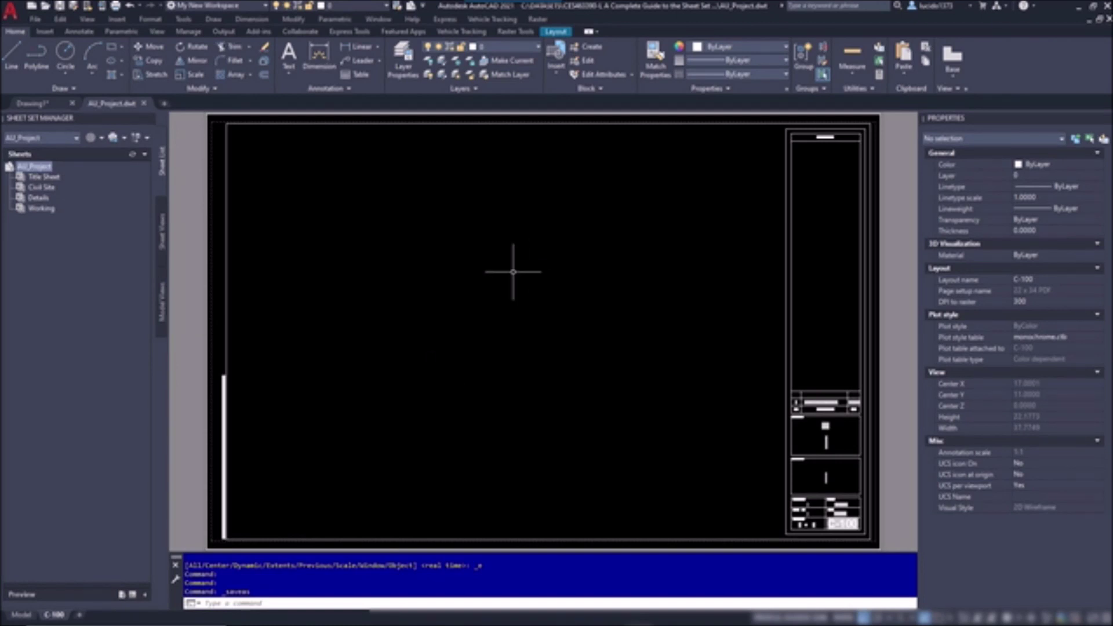
{"action": "mouse_move", "coordinate": [420, 625]}
{"action": "left_click", "coordinate": [354, 616]}
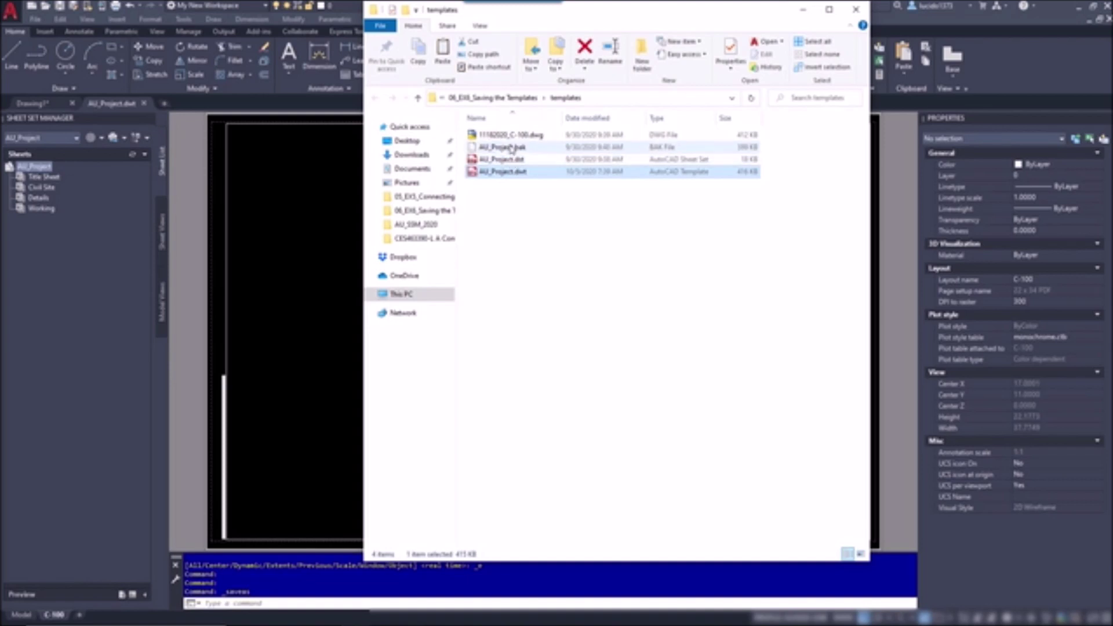
{"action": "left_click", "coordinate": [522, 197]}
{"action": "left_click", "coordinate": [510, 172]}
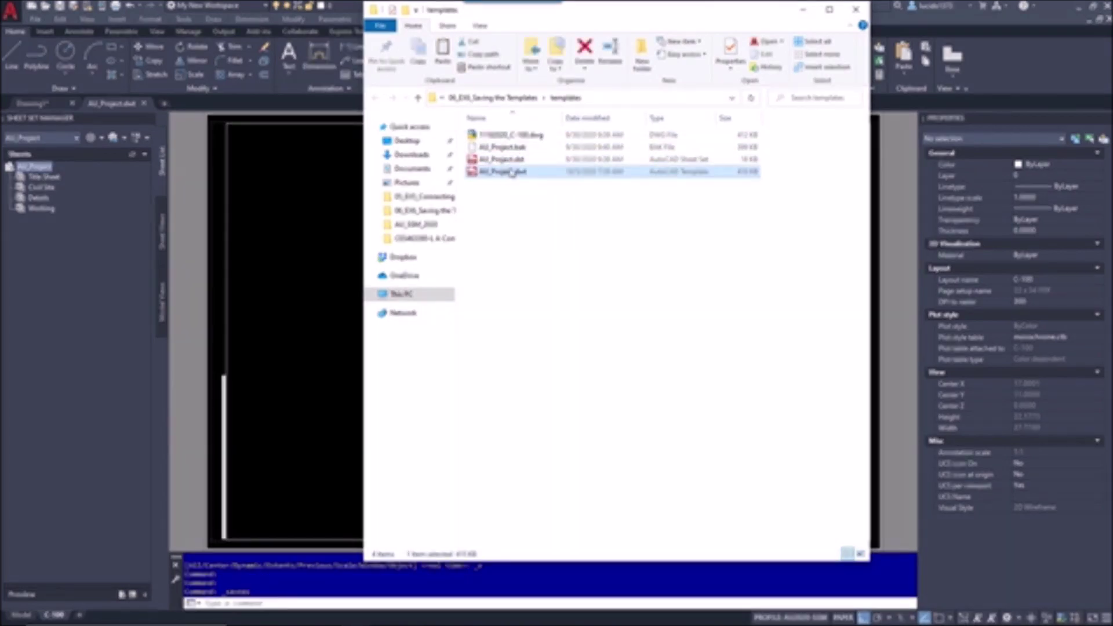
{"action": "left_click", "coordinate": [506, 159]}
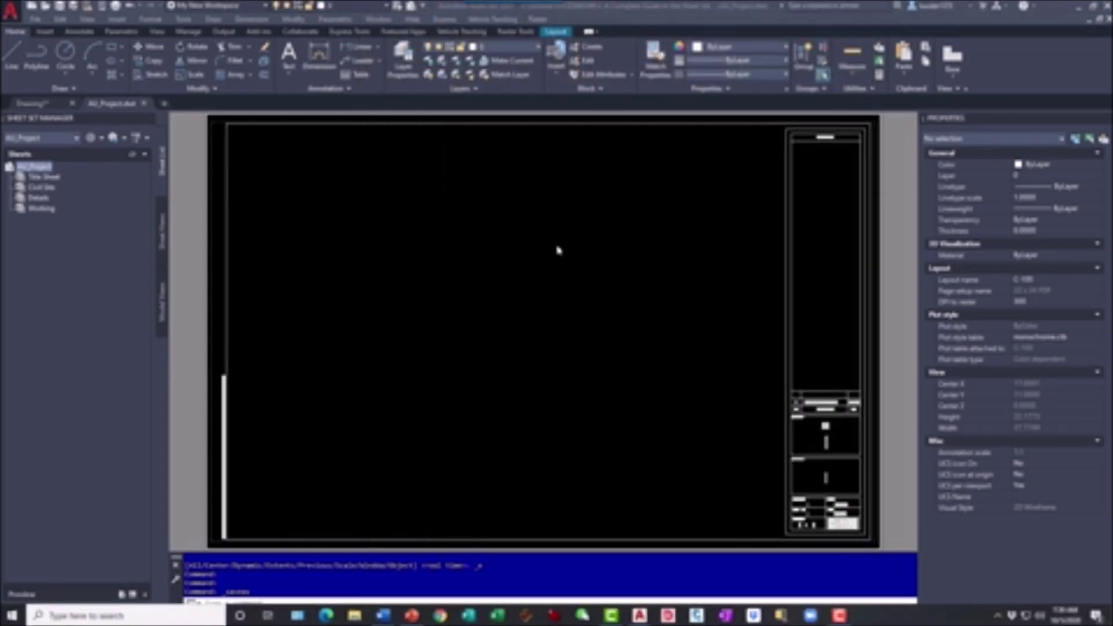
- Examine the Drawing Template and Sheet Set Template File Location paths in the Template Settings of the program options
{"action": "right_click", "coordinate": [520, 576]}
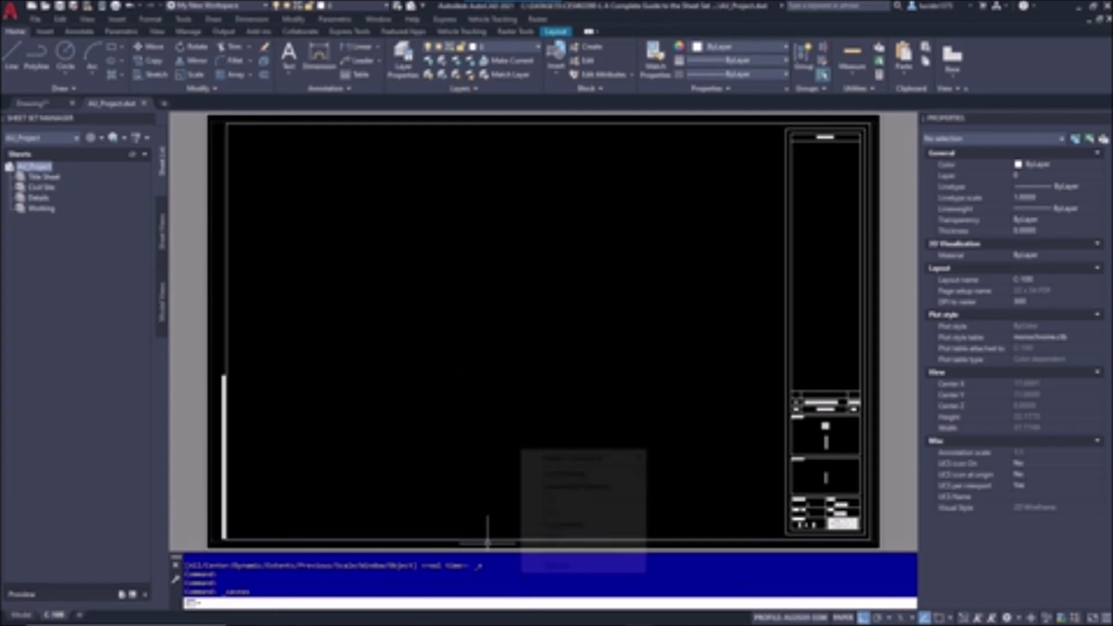
{"action": "left_click", "coordinate": [551, 566]}
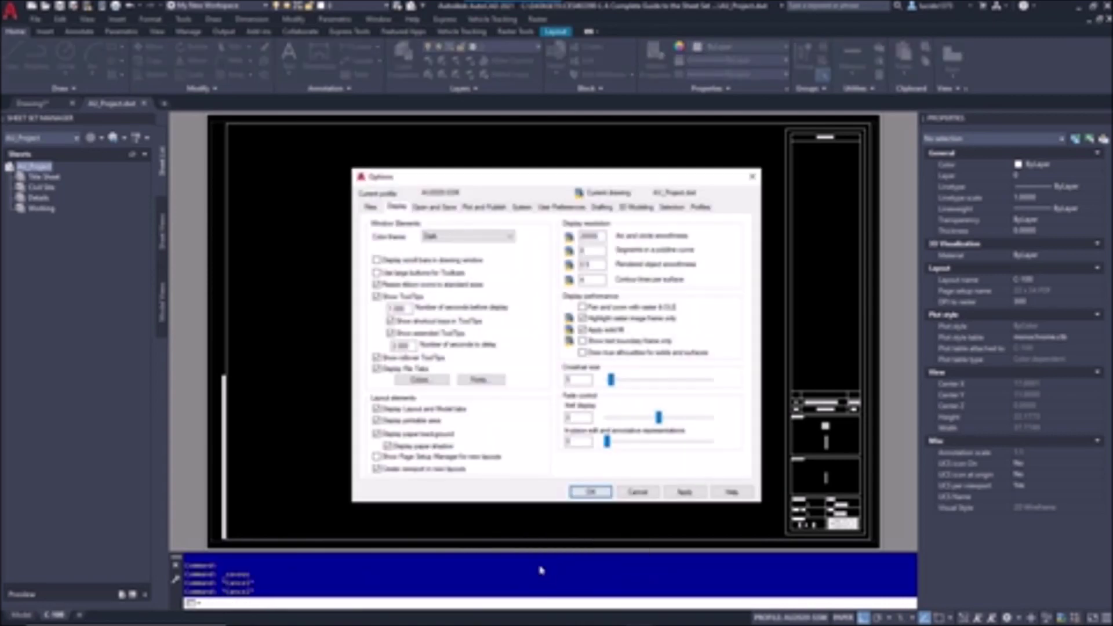
{"action": "left_click", "coordinate": [369, 209]}
{"action": "left_click", "coordinate": [374, 400]}
{"action": "left_click_drag", "start_coordinate": [515, 172], "coordinate": [503, 96]}
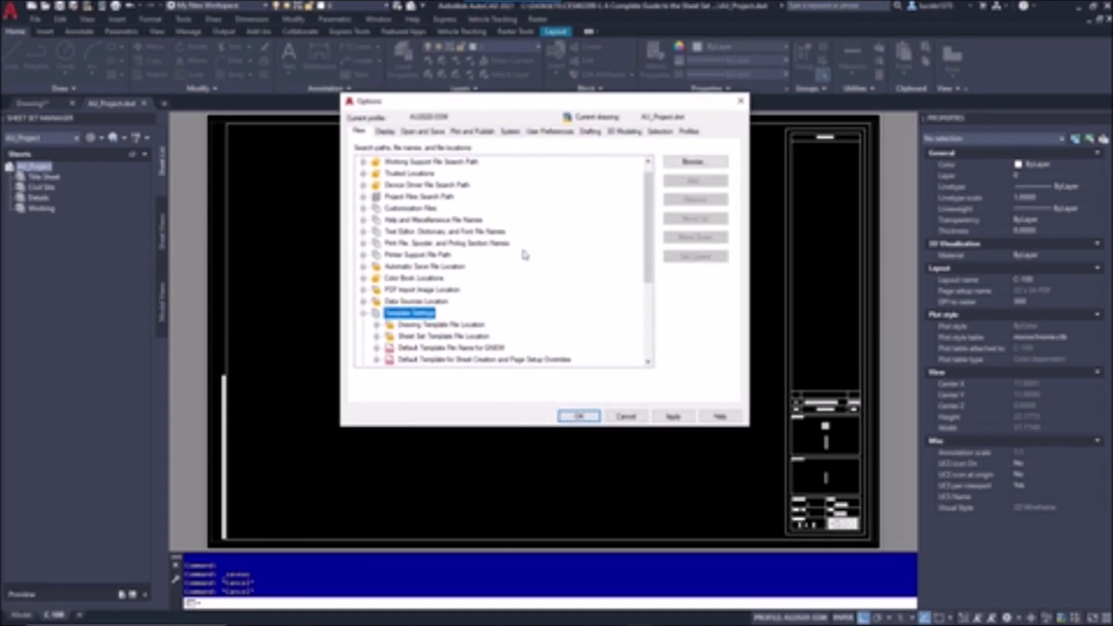
{"action": "left_click_drag", "start_coordinate": [755, 430], "coordinate": [775, 484]}
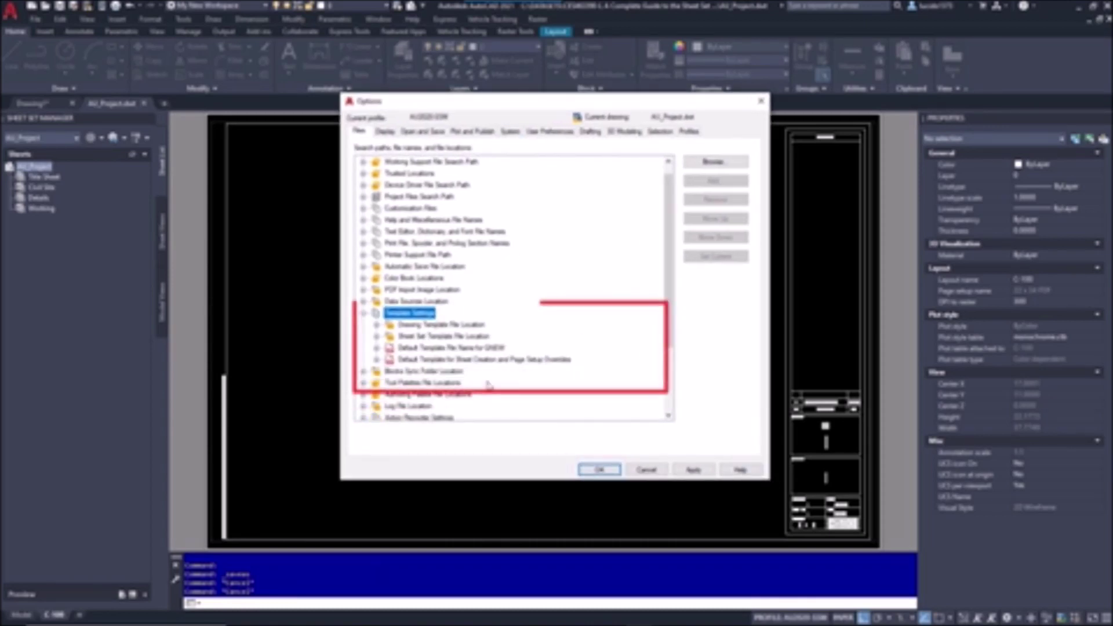
{"action": "left_click", "coordinate": [377, 325]}
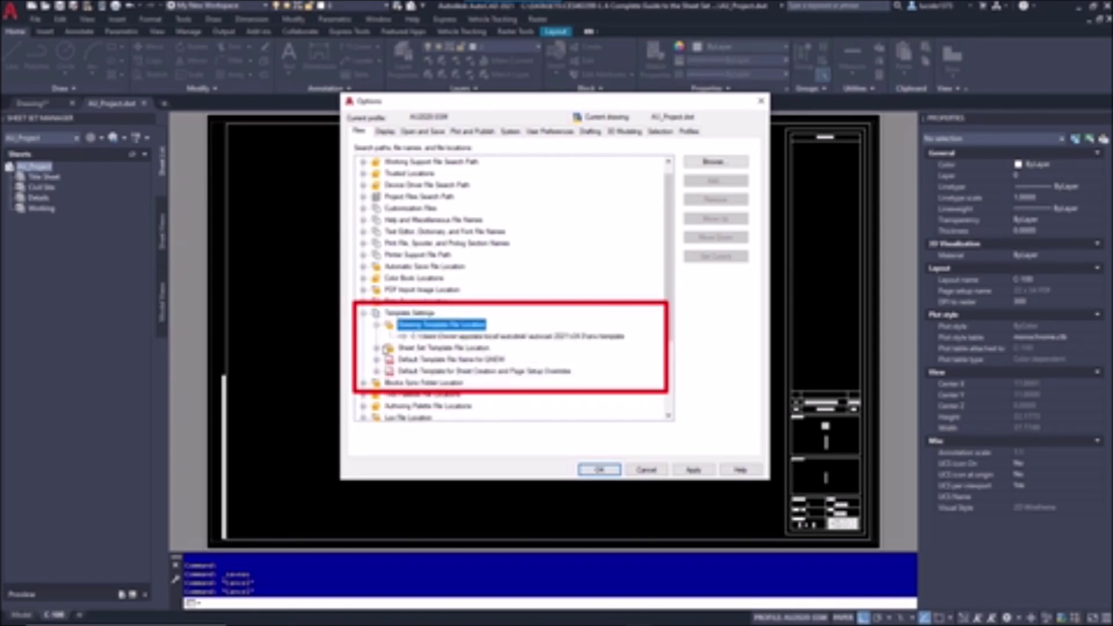
{"action": "left_click", "coordinate": [377, 348]}
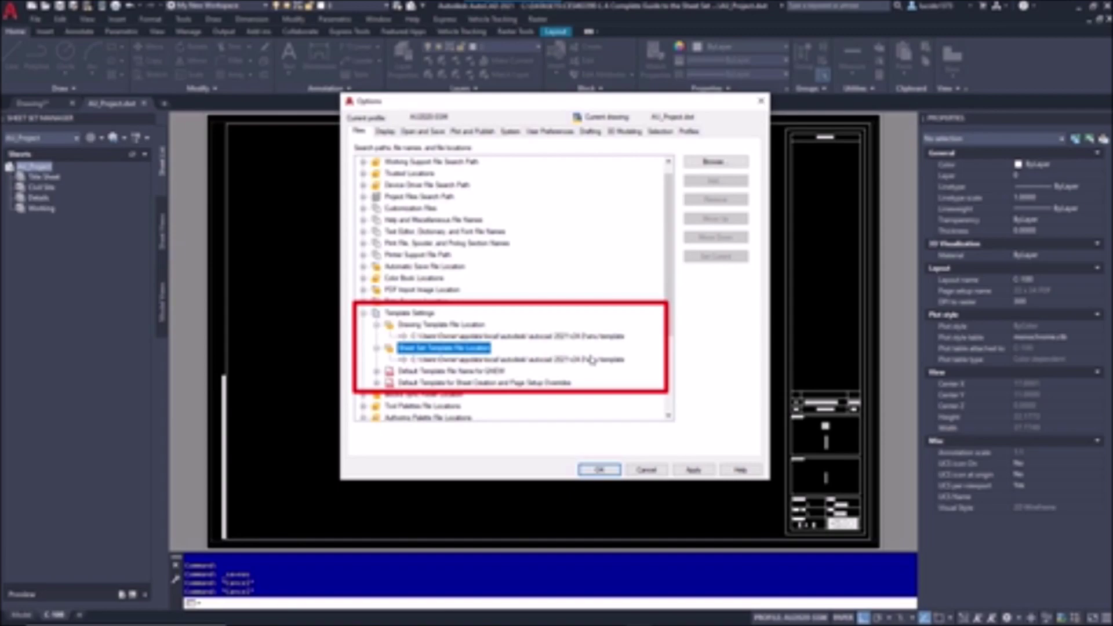
{"action": "key", "text": "Escape"}
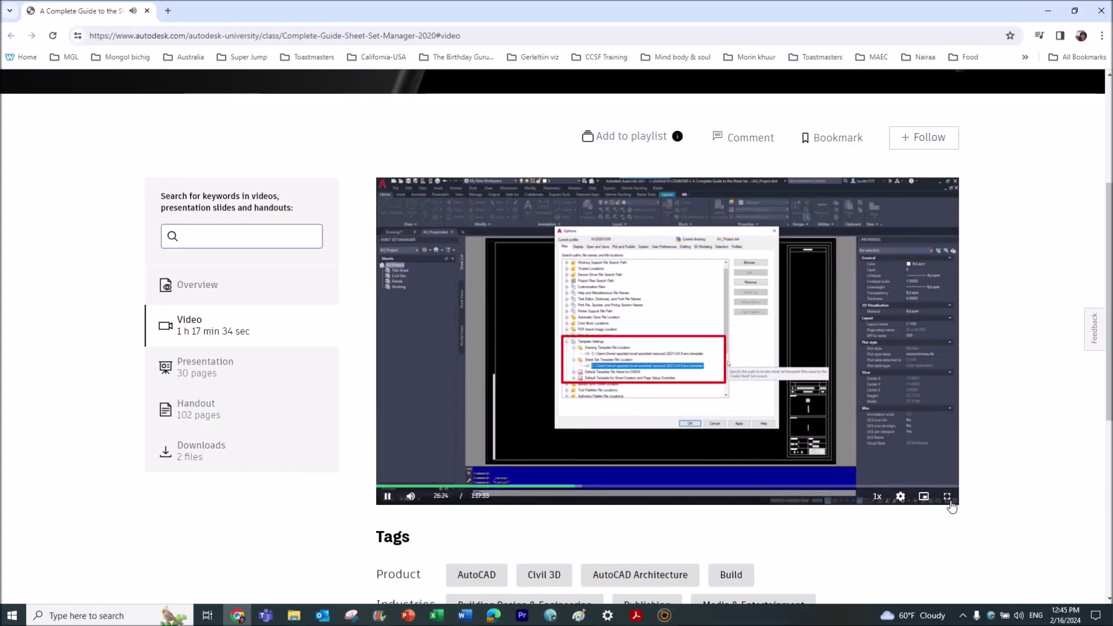
{"action": "left_click", "coordinate": [947, 497]}
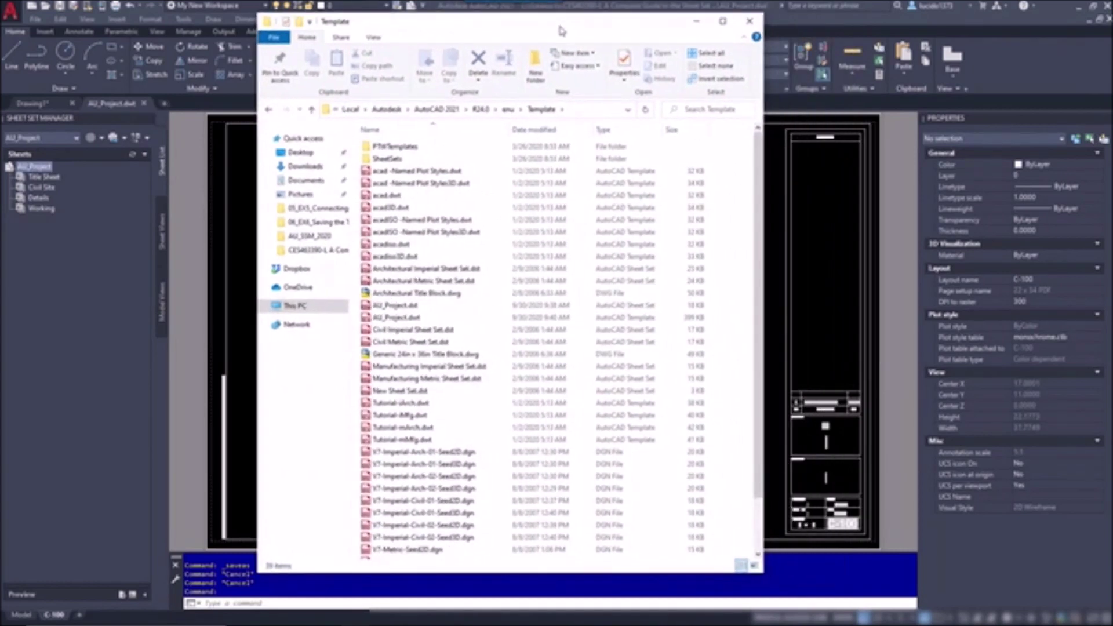
- Try to move AU_Project.dst and AU_Project.dwt from the exercise's templates folder into the AutoCAD 2021 Template folder
{"action": "left_click_drag", "start_coordinate": [765, 577], "coordinate": [713, 417]}
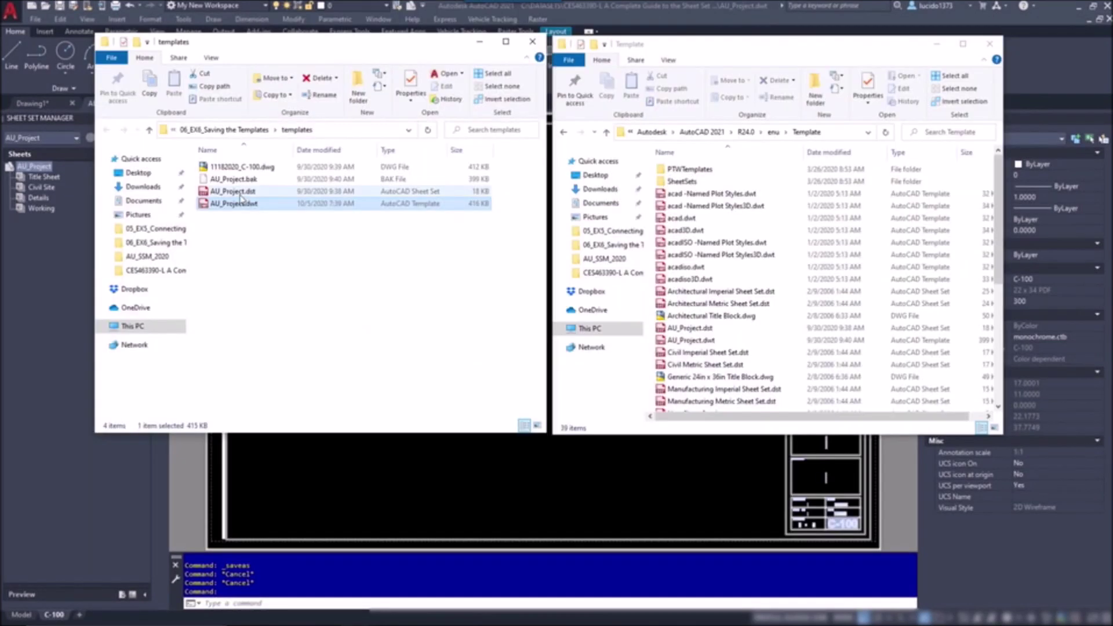
{"action": "left_click", "coordinate": [234, 203], "text": "shift"}
{"action": "left_click_drag", "start_coordinate": [231, 207], "coordinate": [772, 278]}
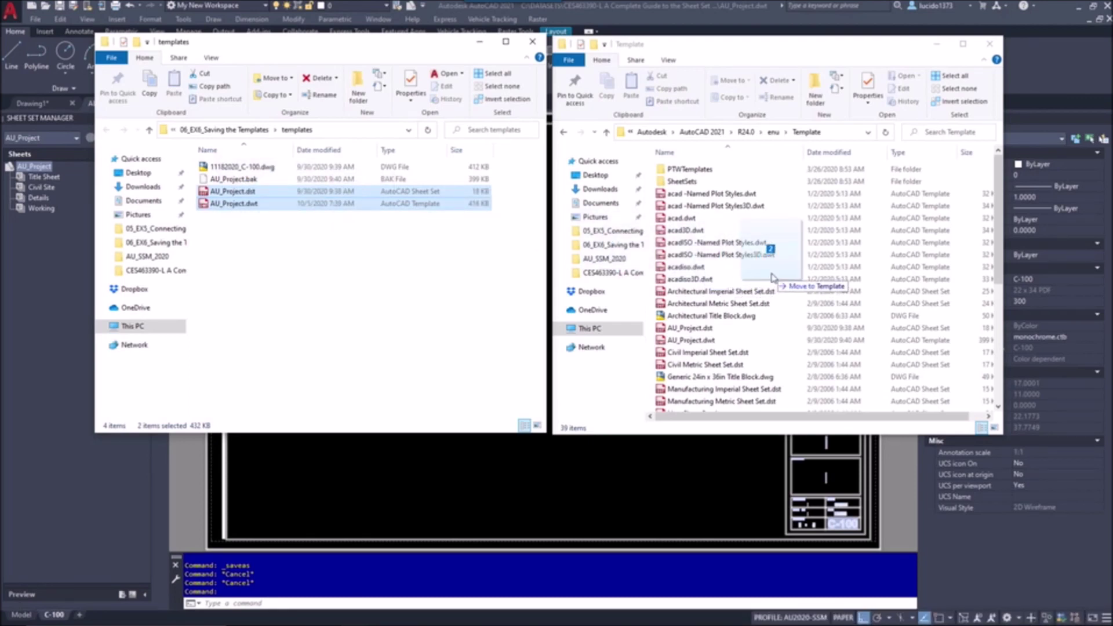
{"action": "left_click_drag", "start_coordinate": [772, 278], "coordinate": [409, 309]}
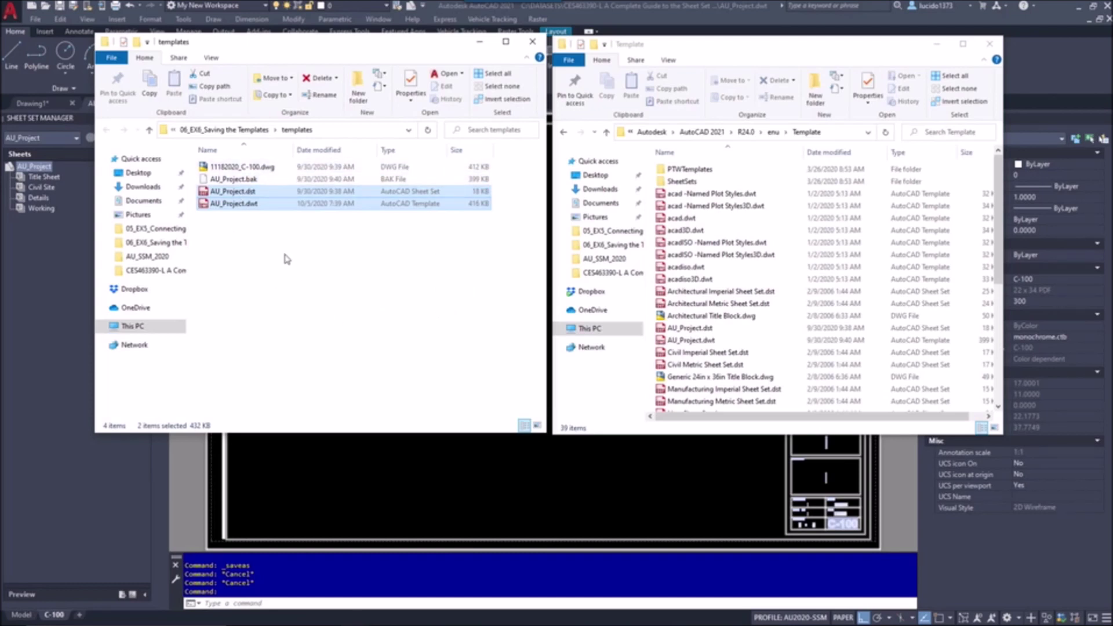
- Check AU_Project.dst and AU_Project.dwt in the AutoCAD 2021 Template folder and close both File Explorer windows
{"action": "left_click", "coordinate": [699, 337]}
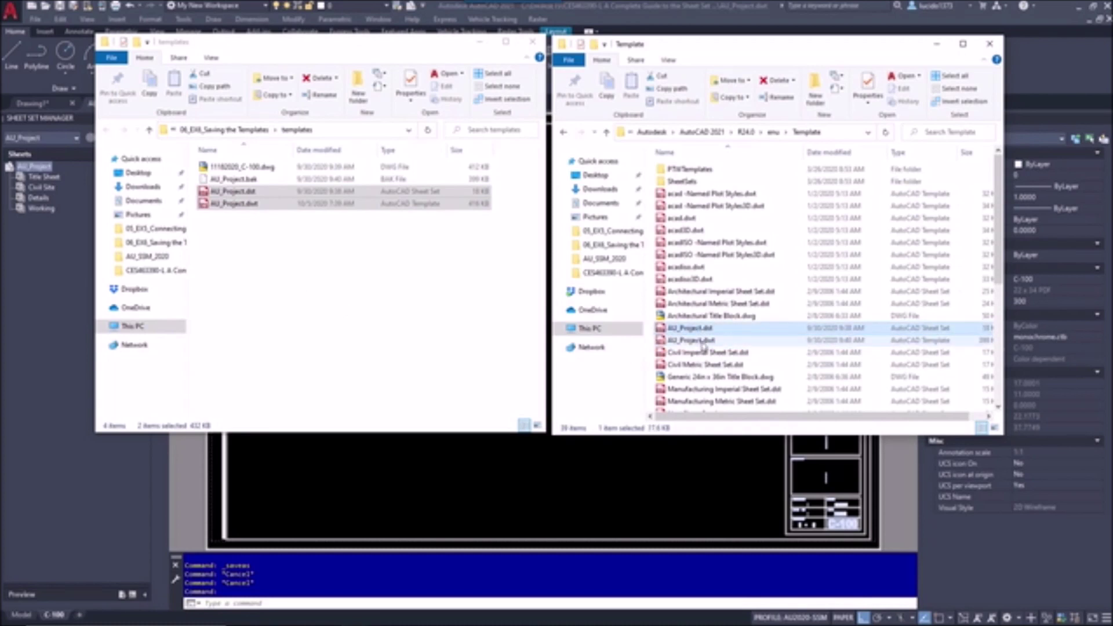
{"action": "left_click", "coordinate": [414, 317]}
{"action": "left_click", "coordinate": [532, 46]}
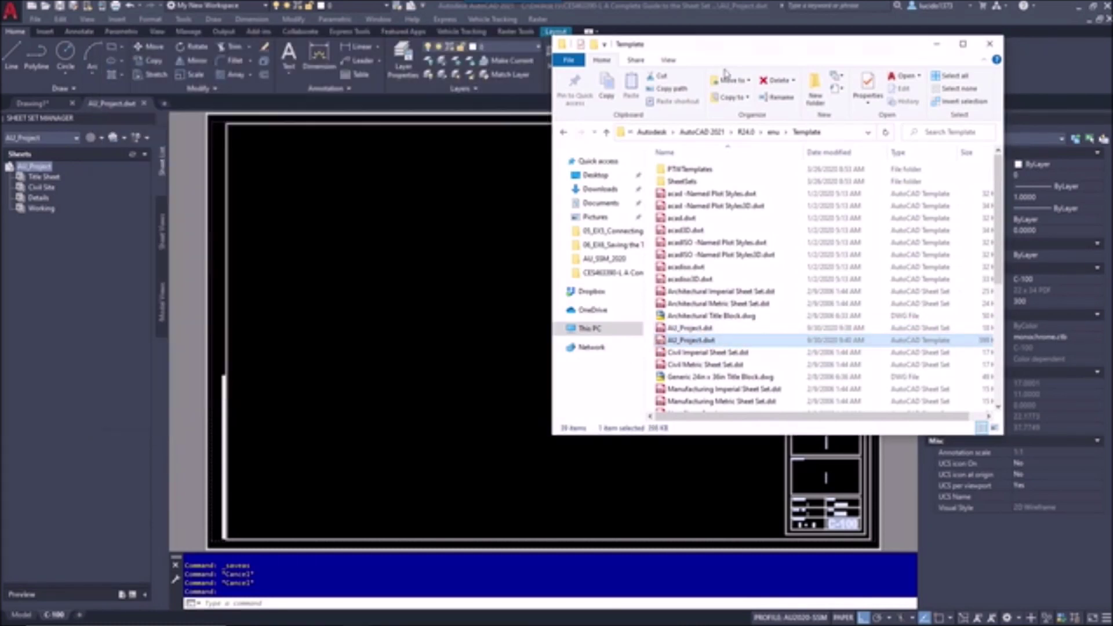
{"action": "left_click", "coordinate": [989, 44]}
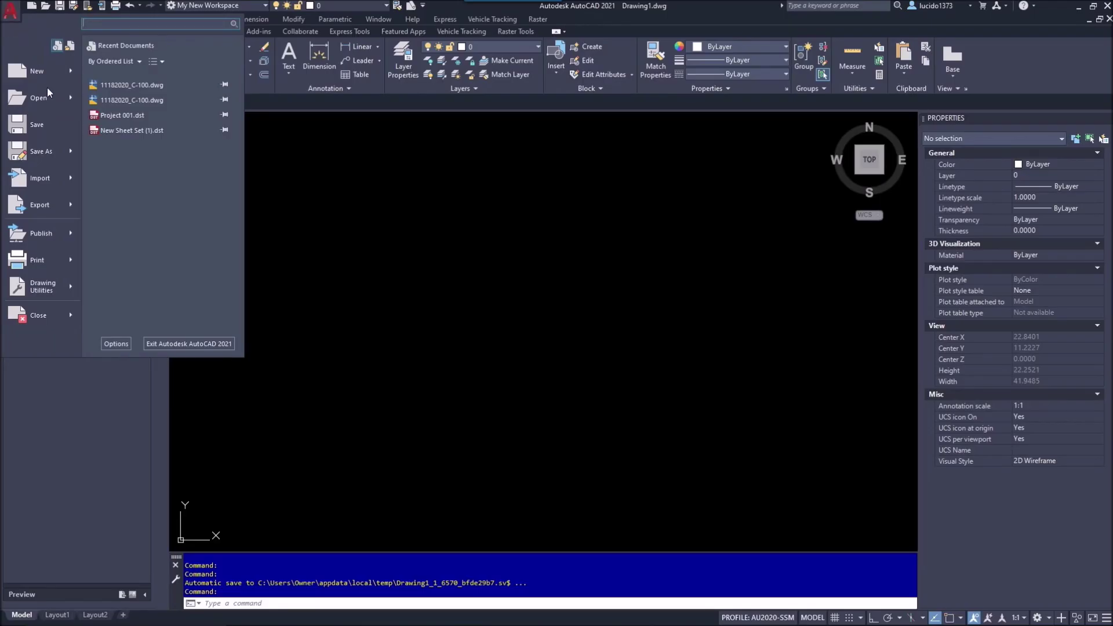
- Start a new sheet set from an example sheet set, using AU_Project as the example
{"action": "mouse_move", "coordinate": [51, 96]}
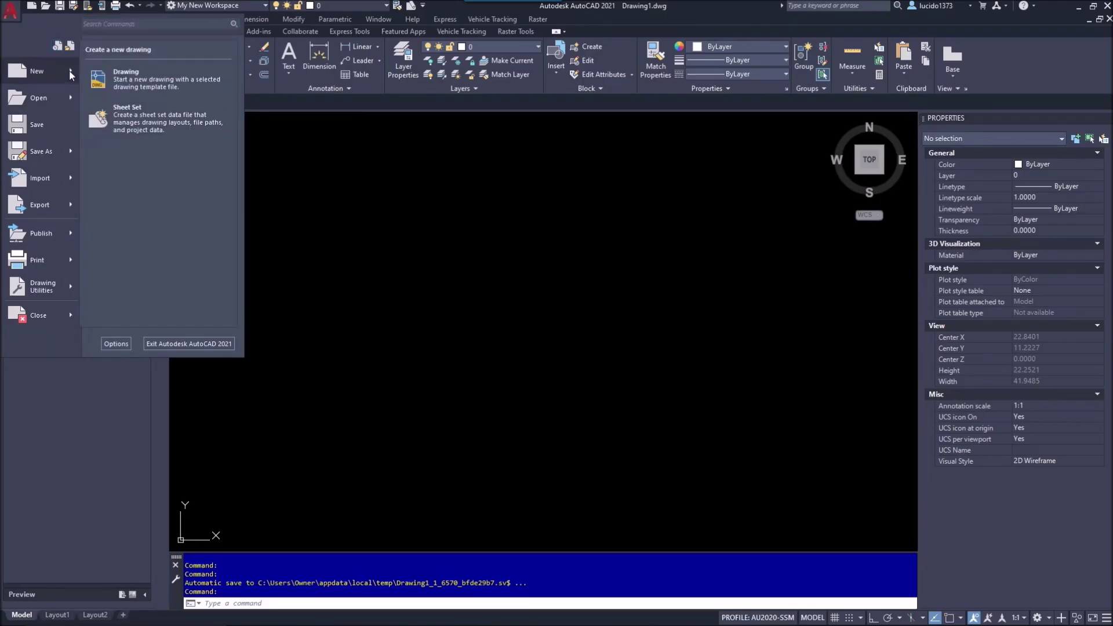
{"action": "left_click", "coordinate": [133, 108]}
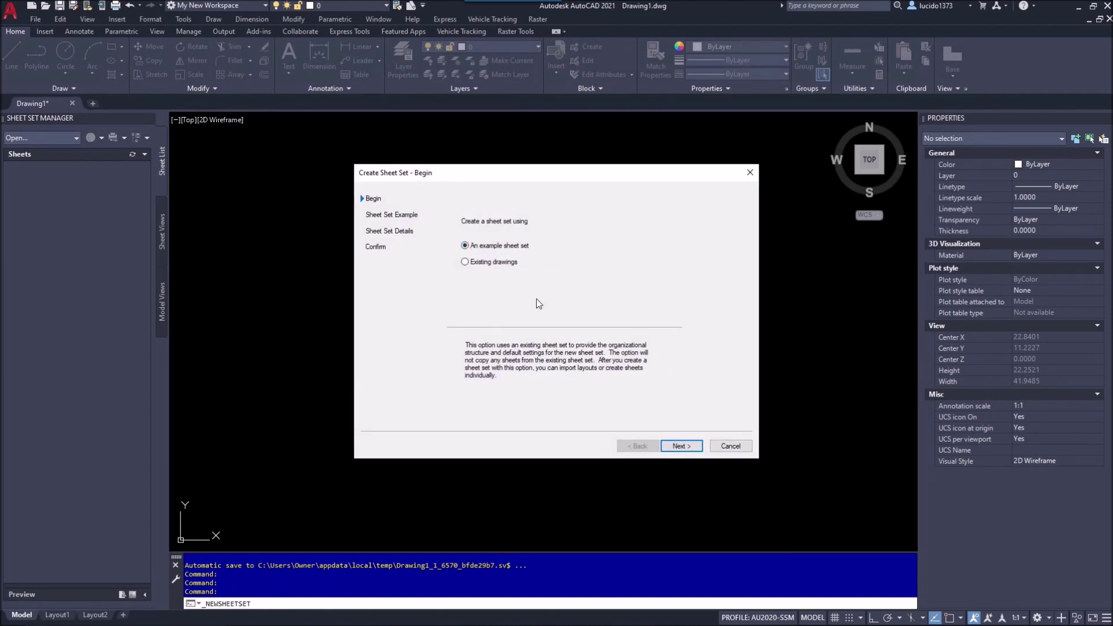
{"action": "left_click", "coordinate": [465, 262]}
{"action": "left_click", "coordinate": [466, 247]}
{"action": "left_click", "coordinate": [672, 448]}
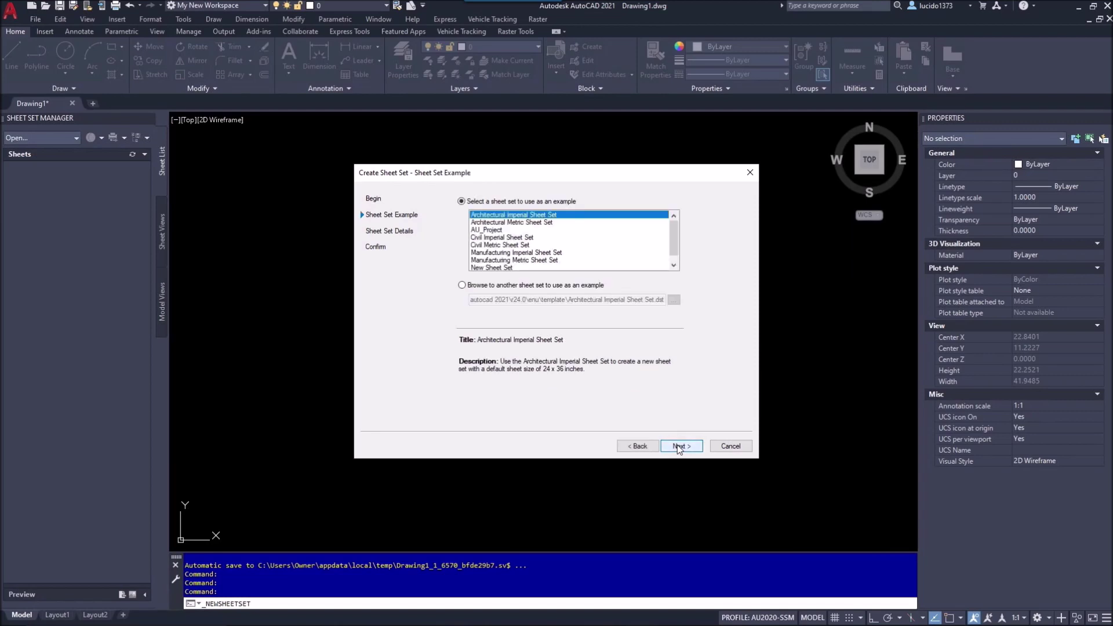
{"action": "left_click", "coordinate": [491, 230]}
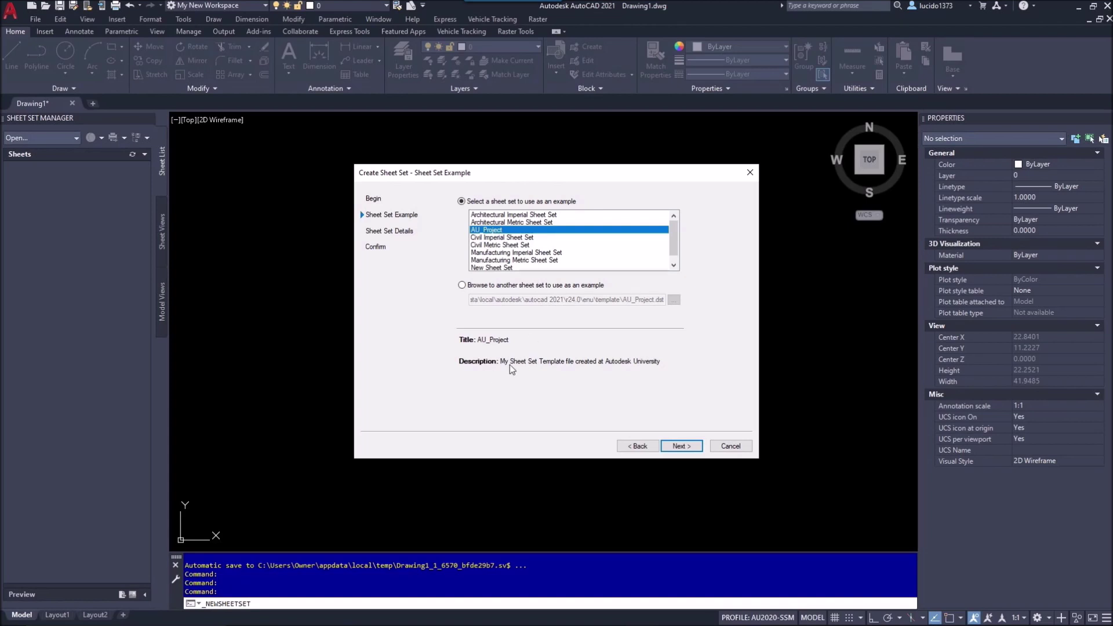
{"action": "left_click", "coordinate": [680, 446]}
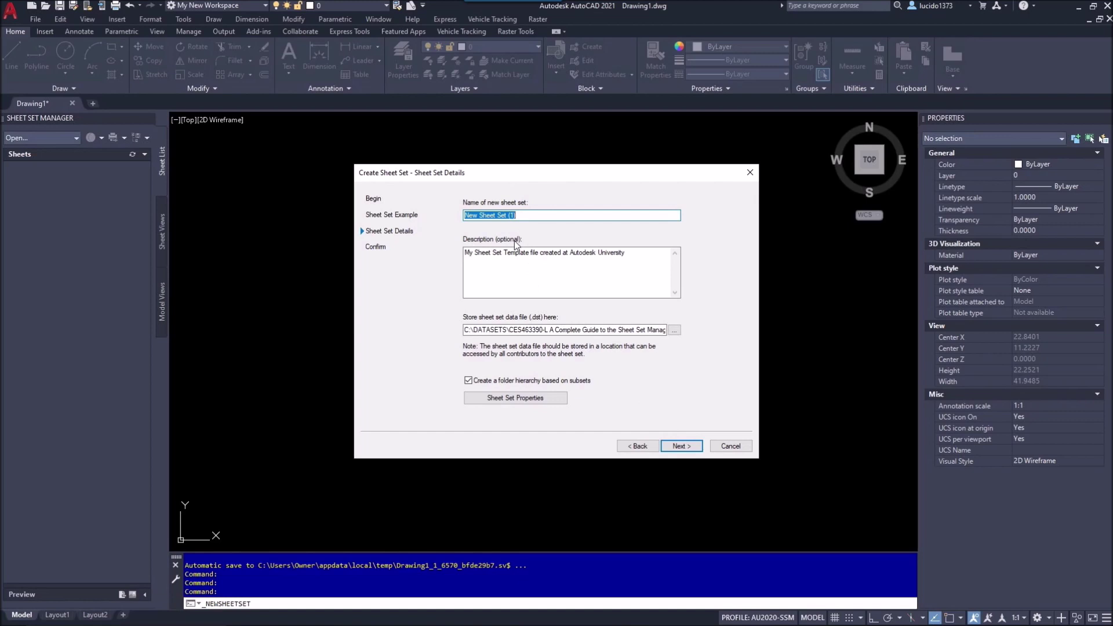
- Name the new sheet set Project 001, store its data file in 07_EX7_Testing the Templates, and disable the folder hierarchy based on subsets
{"action": "type", "text": "Project 001"}
{"action": "left_click", "coordinate": [631, 253]}
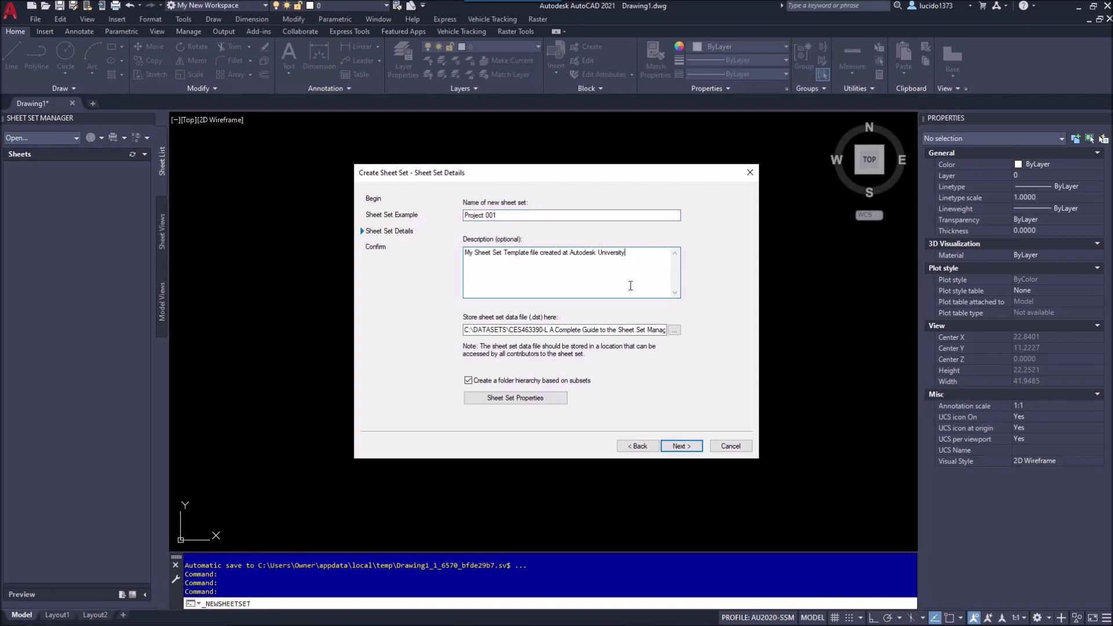
{"action": "left_click", "coordinate": [674, 330]}
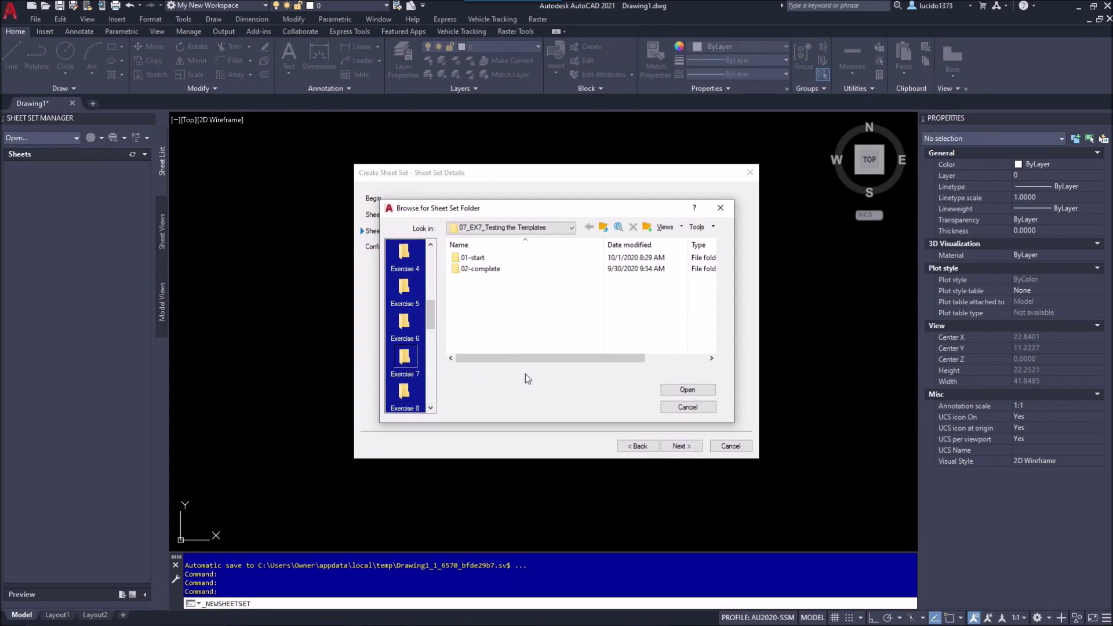
{"action": "left_click", "coordinate": [696, 389]}
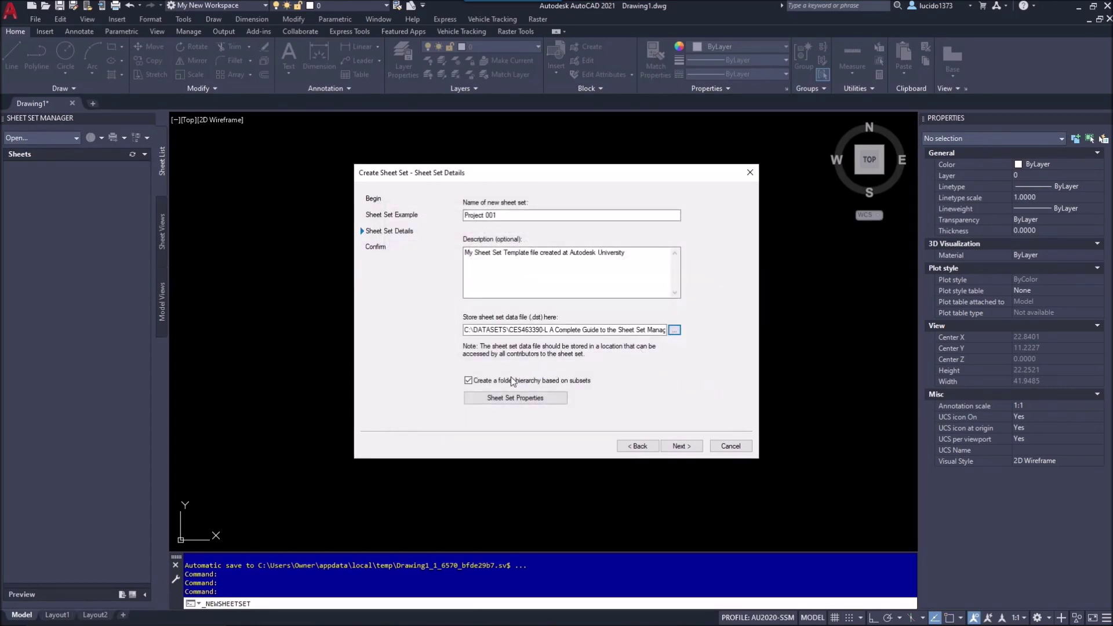
{"action": "left_click", "coordinate": [469, 381]}
- Review the sheet set properties and the confirmation preview, and finish creating the Project 001 sheet set
{"action": "left_click", "coordinate": [532, 398]}
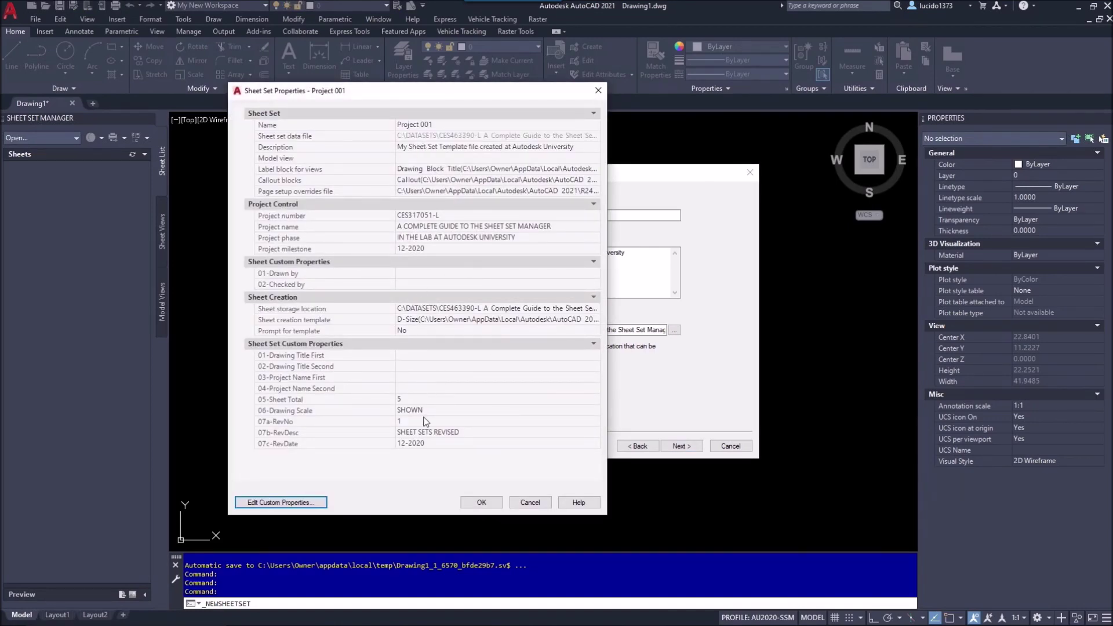
{"action": "left_click", "coordinate": [481, 503]}
{"action": "left_click", "coordinate": [682, 445]}
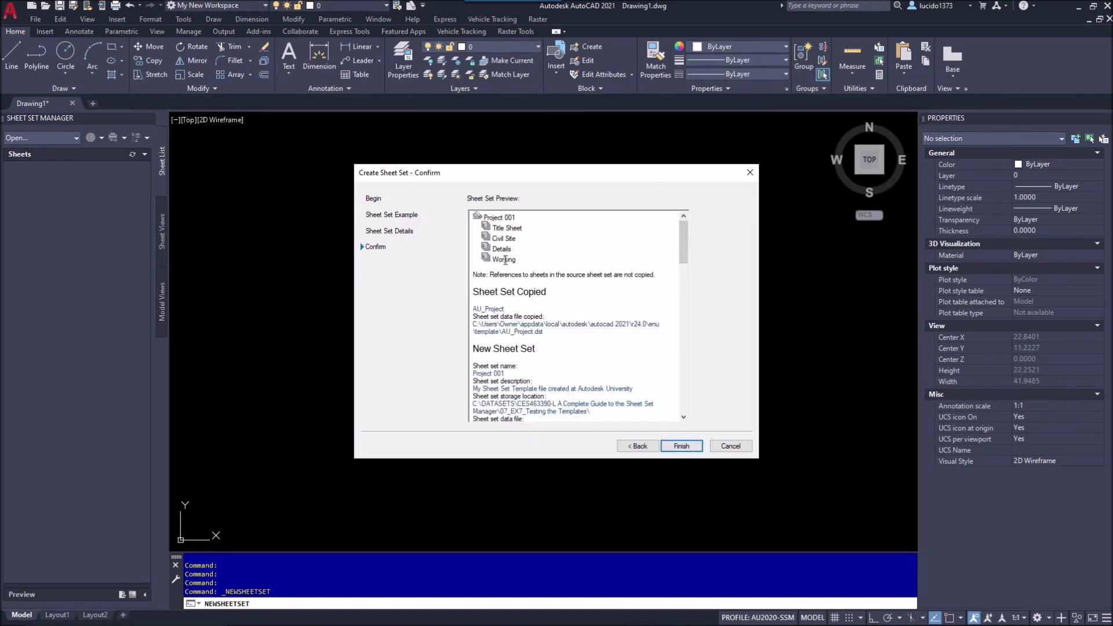
{"action": "left_click_drag", "start_coordinate": [682, 241], "coordinate": [690, 318]}
{"action": "left_click", "coordinate": [672, 444]}
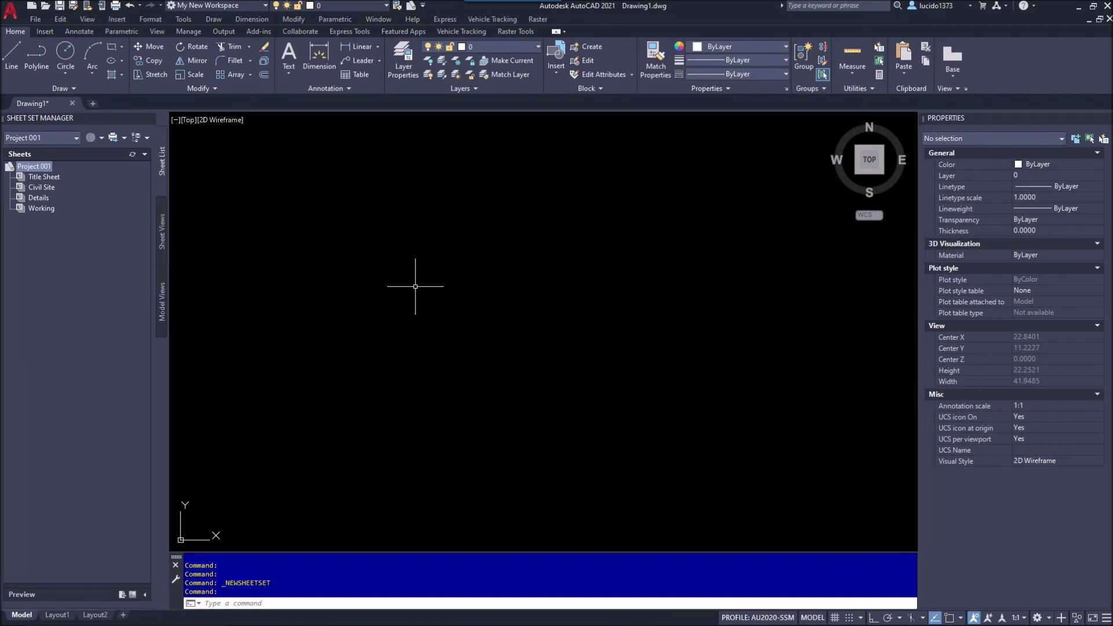
- Create a new drawing from the AU_Project.dwt template
{"action": "left_click", "coordinate": [10, 11]}
{"action": "mouse_move", "coordinate": [72, 74]}
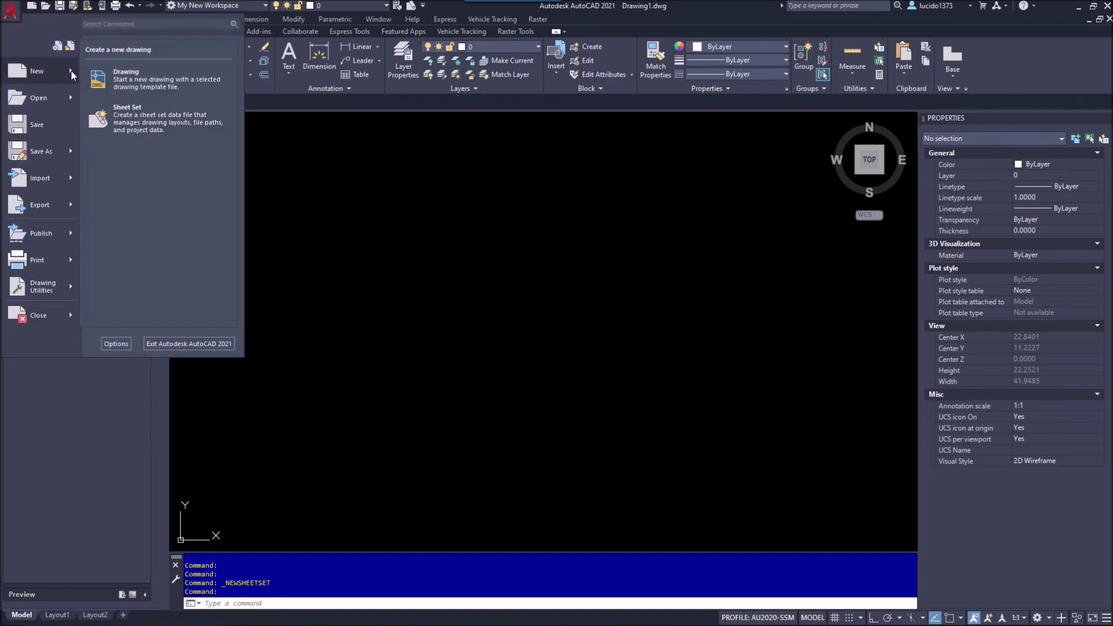
{"action": "left_click", "coordinate": [133, 77]}
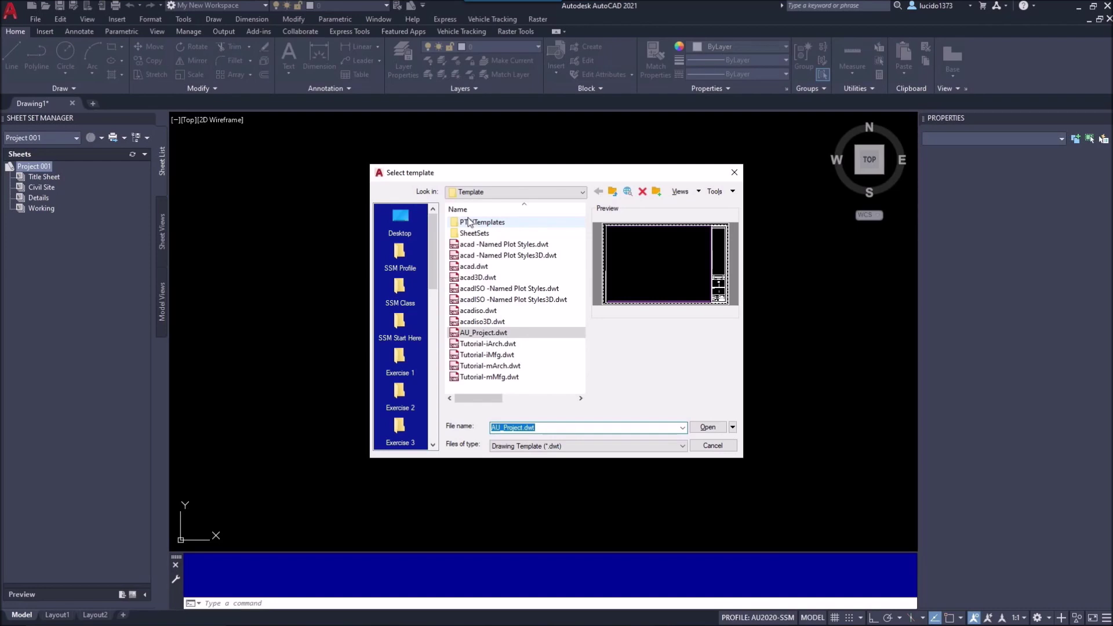
{"action": "left_click", "coordinate": [481, 336]}
{"action": "left_click", "coordinate": [479, 323]}
{"action": "left_click", "coordinate": [479, 334]}
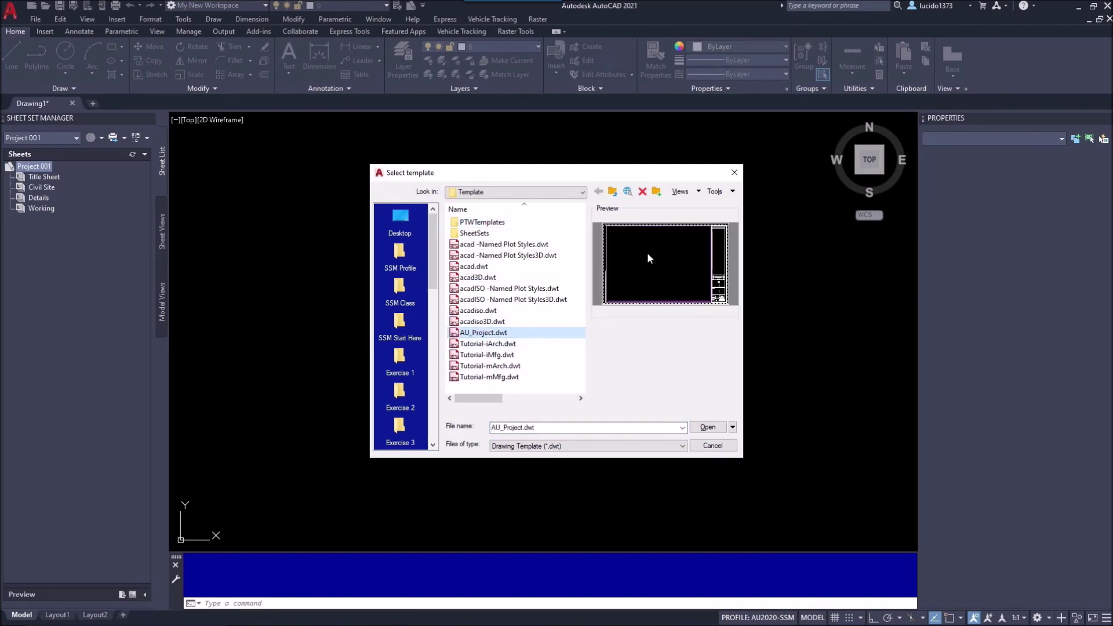
{"action": "left_click", "coordinate": [707, 427]}
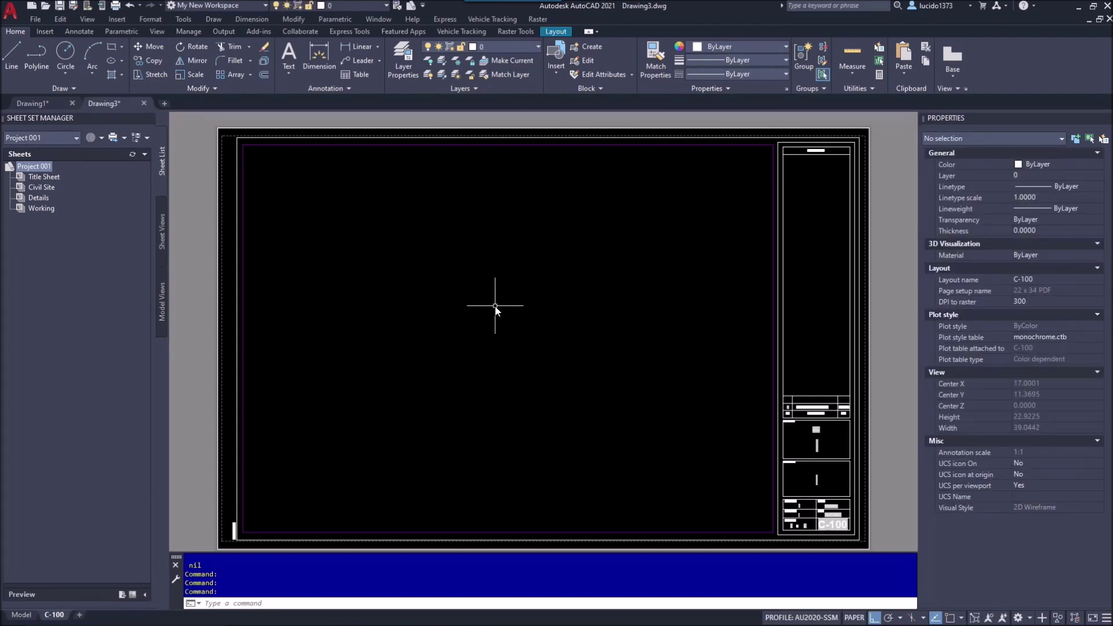
- Save the new drawing as 20201118_C-100 in the 07_EX7_Testing the Templates folder
{"action": "left_click", "coordinate": [15, 19]}
{"action": "mouse_move", "coordinate": [74, 155]}
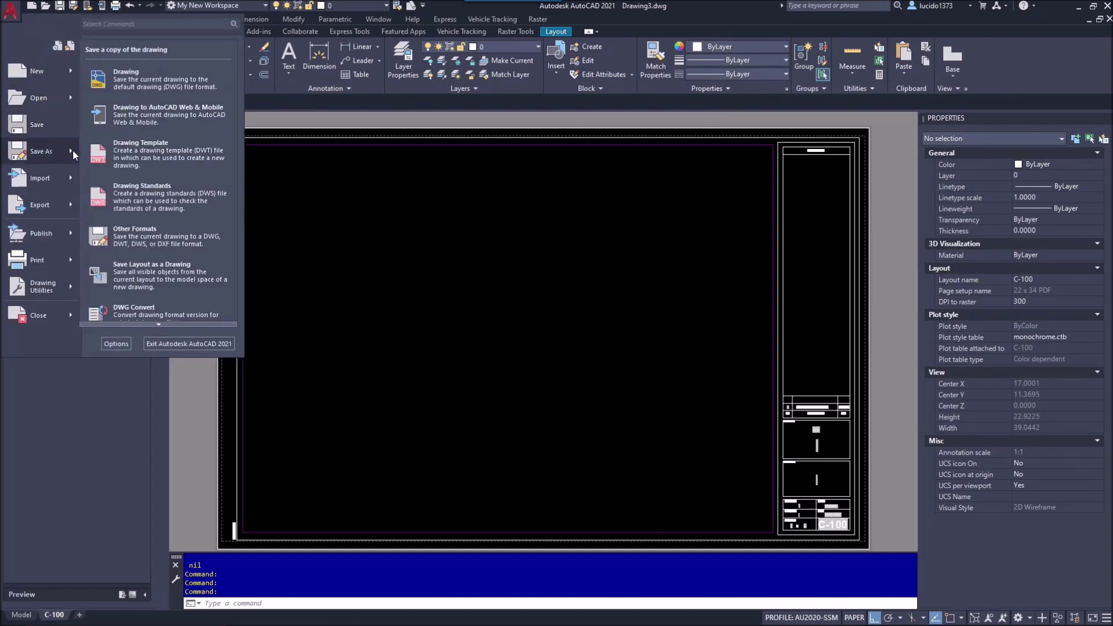
{"action": "left_click", "coordinate": [131, 84]}
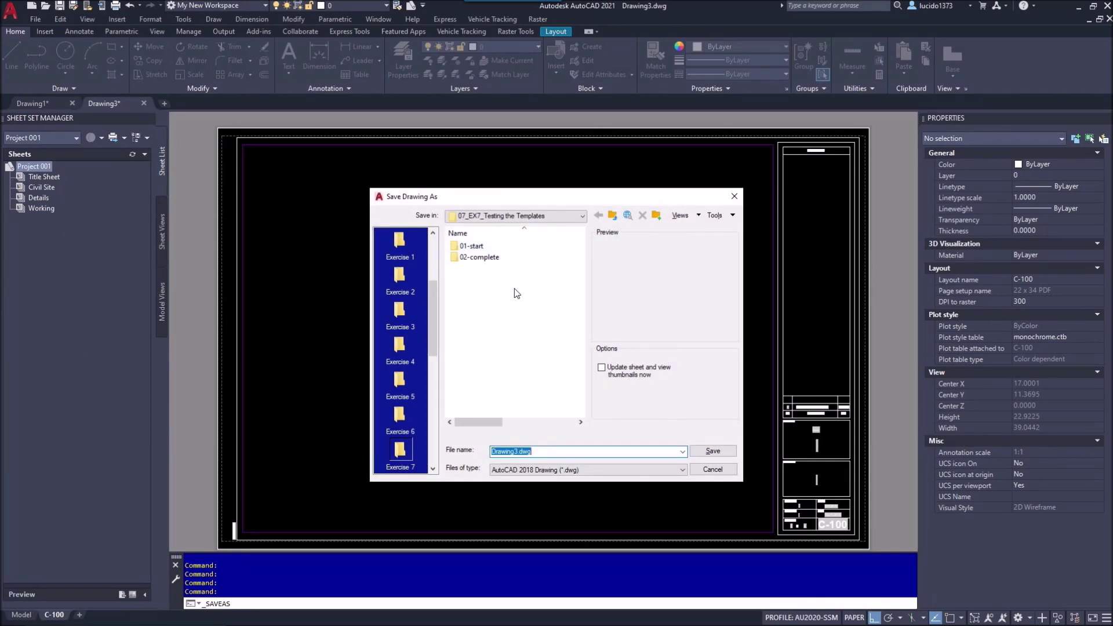
{"action": "type", "text": "20201118_C-100"}
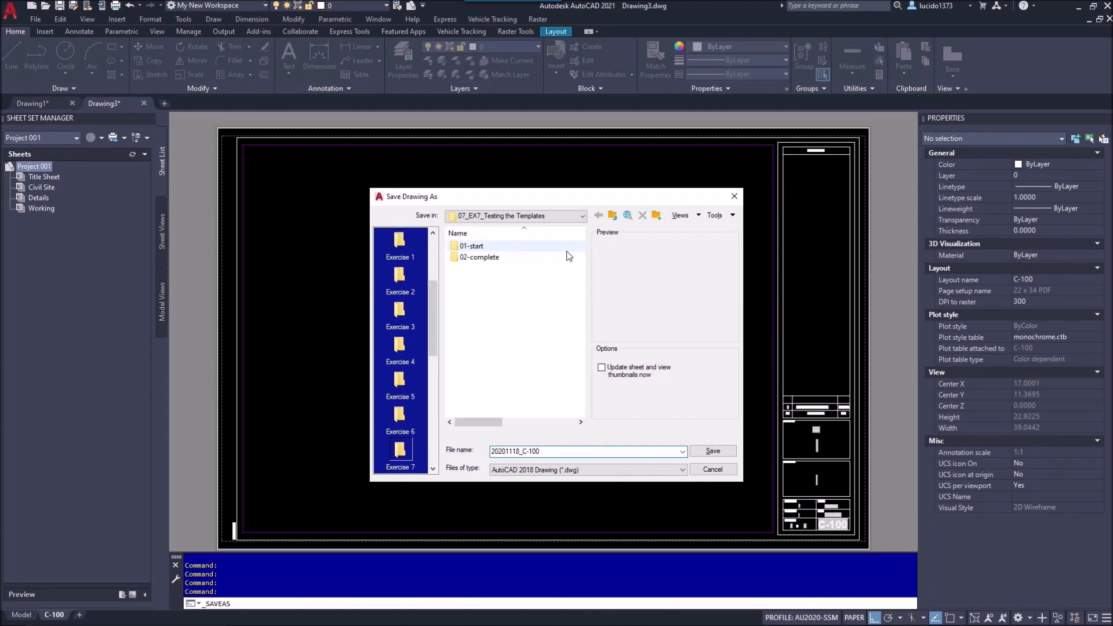
{"action": "left_click", "coordinate": [712, 452]}
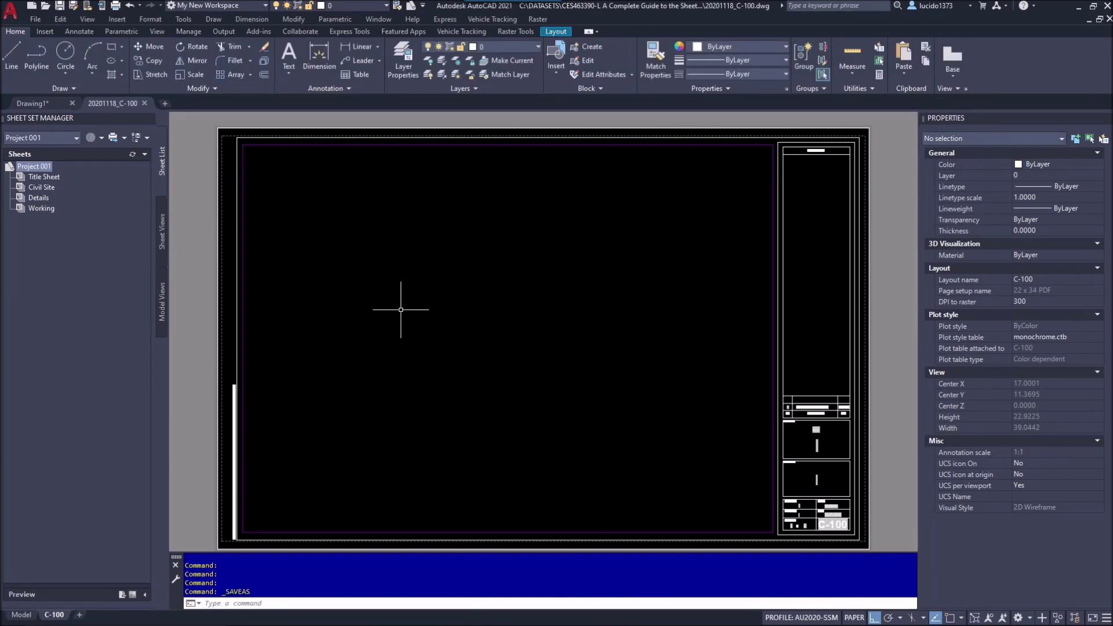
- Check the saved drawing and Project 001.dst in the drawing's file location and close both File Explorer windows
{"action": "right_click", "coordinate": [117, 104]}
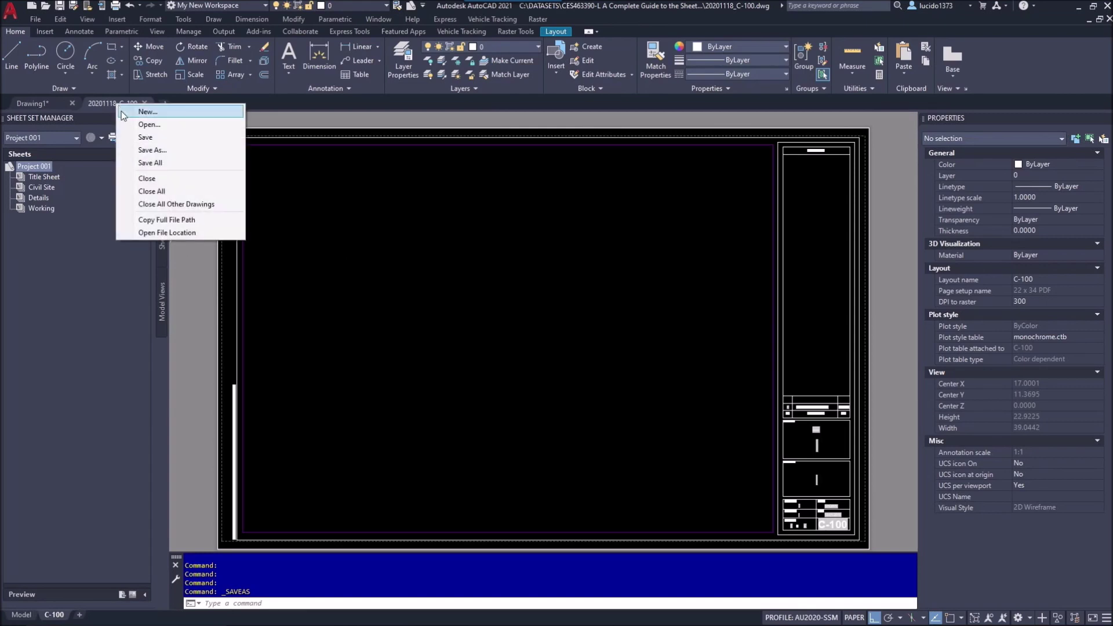
{"action": "left_click", "coordinate": [197, 233]}
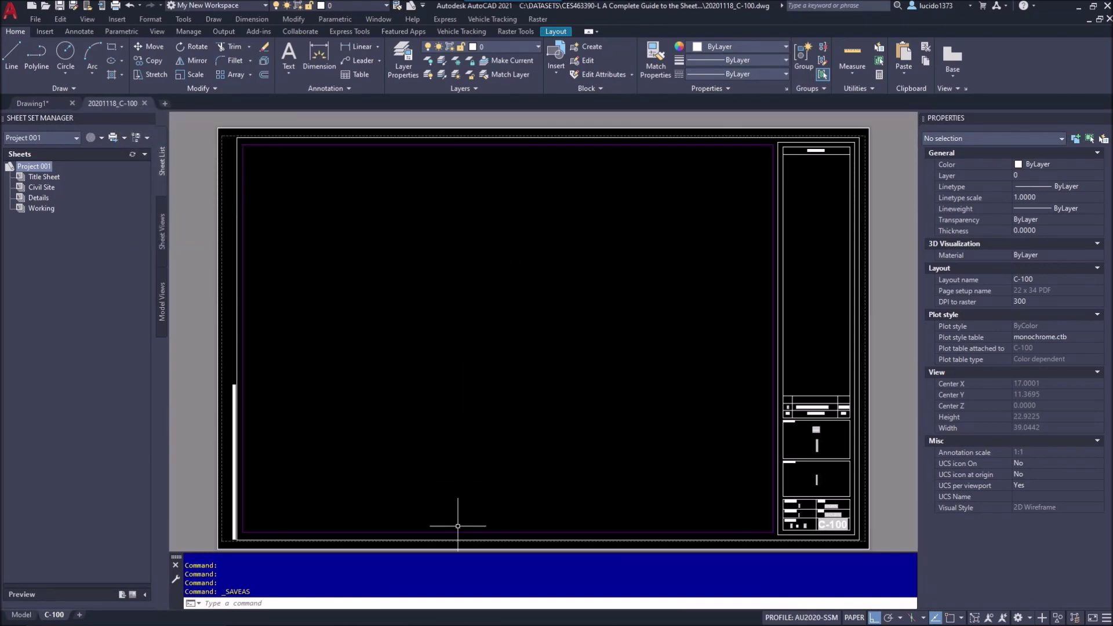
{"action": "mouse_move", "coordinate": [360, 622]}
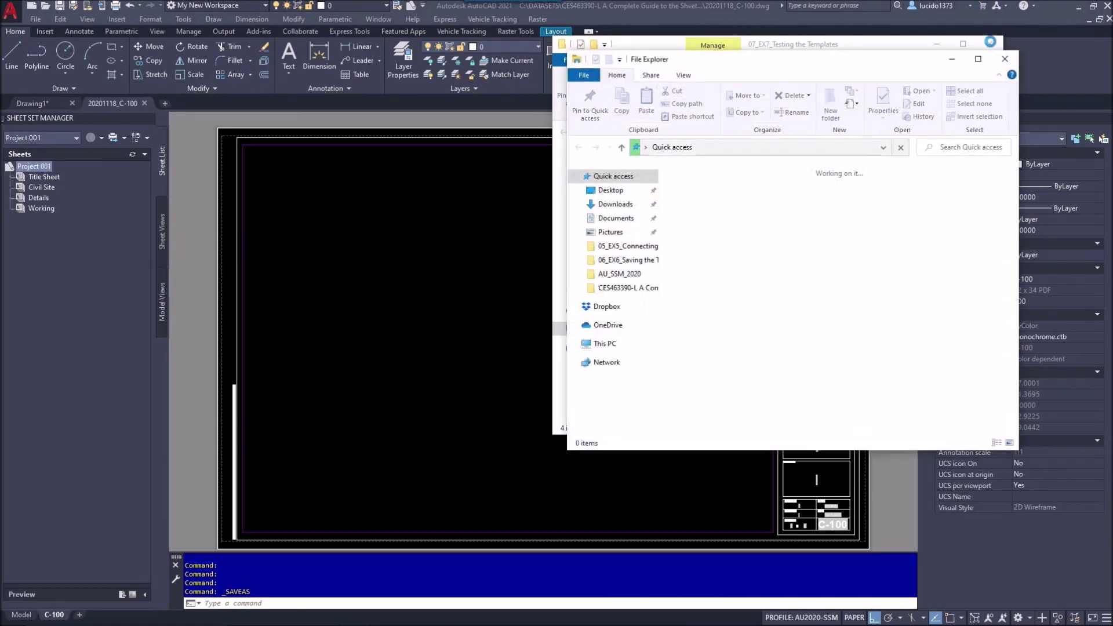
{"action": "left_click", "coordinate": [1006, 59]}
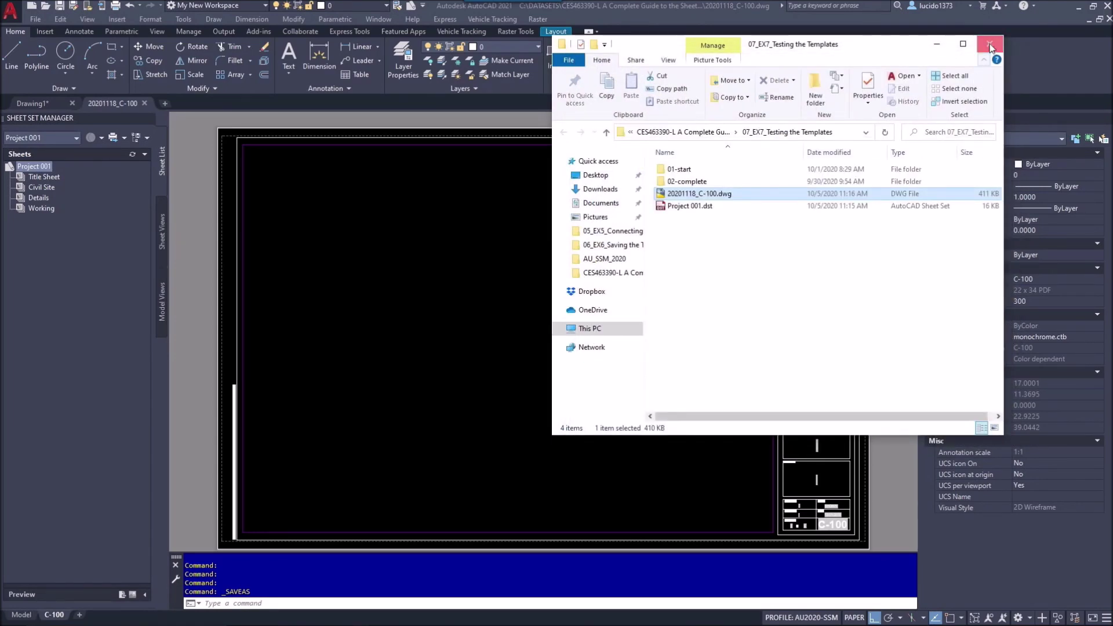
{"action": "left_click", "coordinate": [990, 43]}
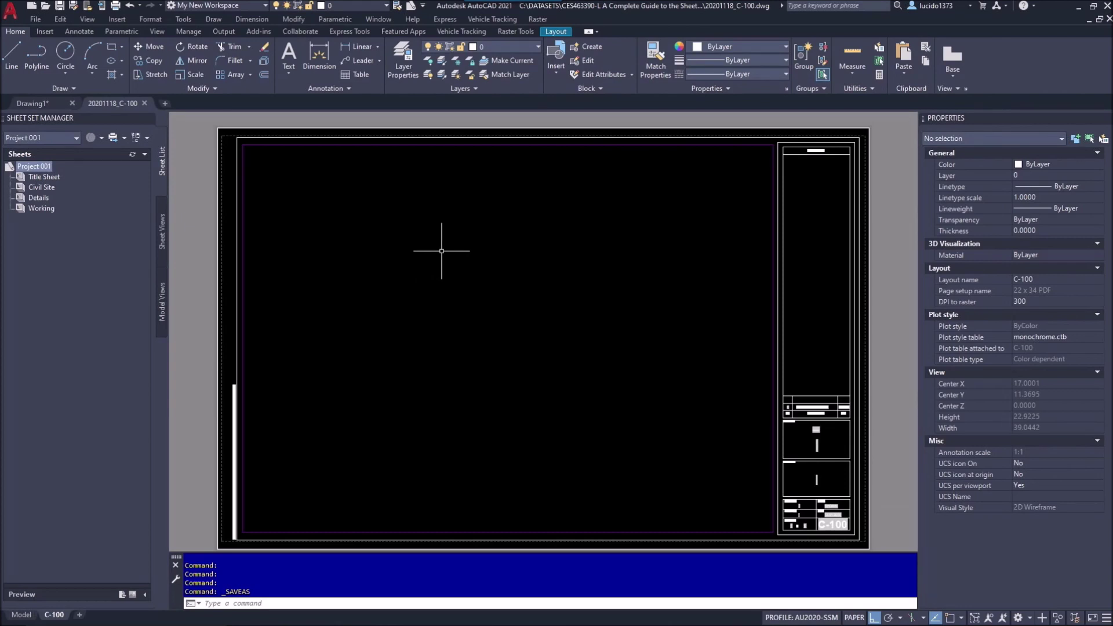
- Import the C-100 layout as a sheet into Project 001 and move it into the Civil Site subset
{"action": "right_click", "coordinate": [60, 619]}
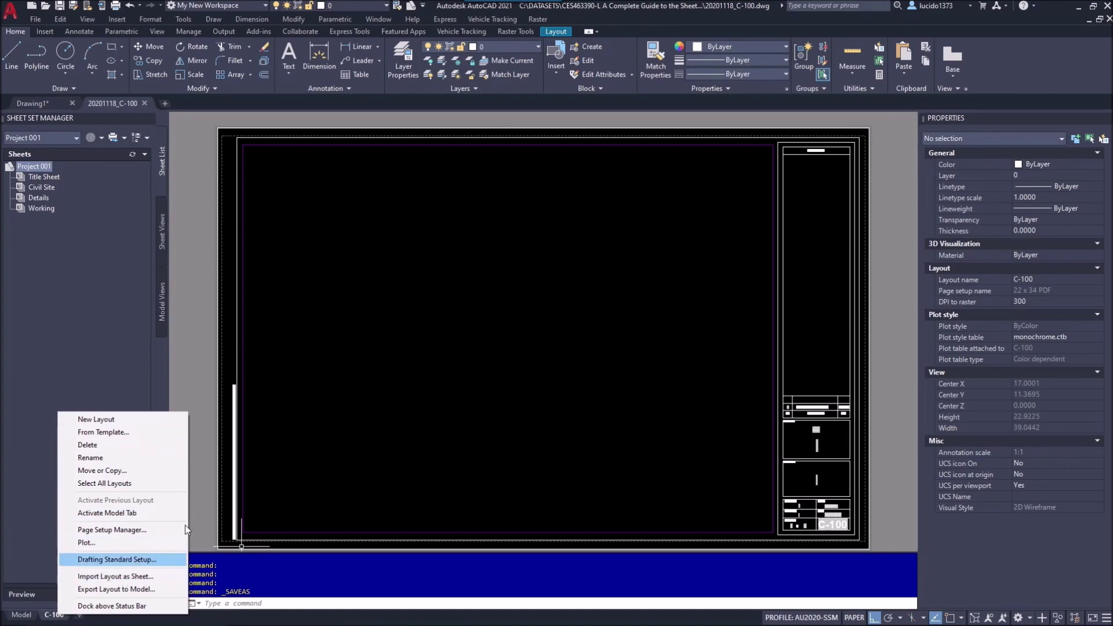
{"action": "right_click", "coordinate": [39, 168]}
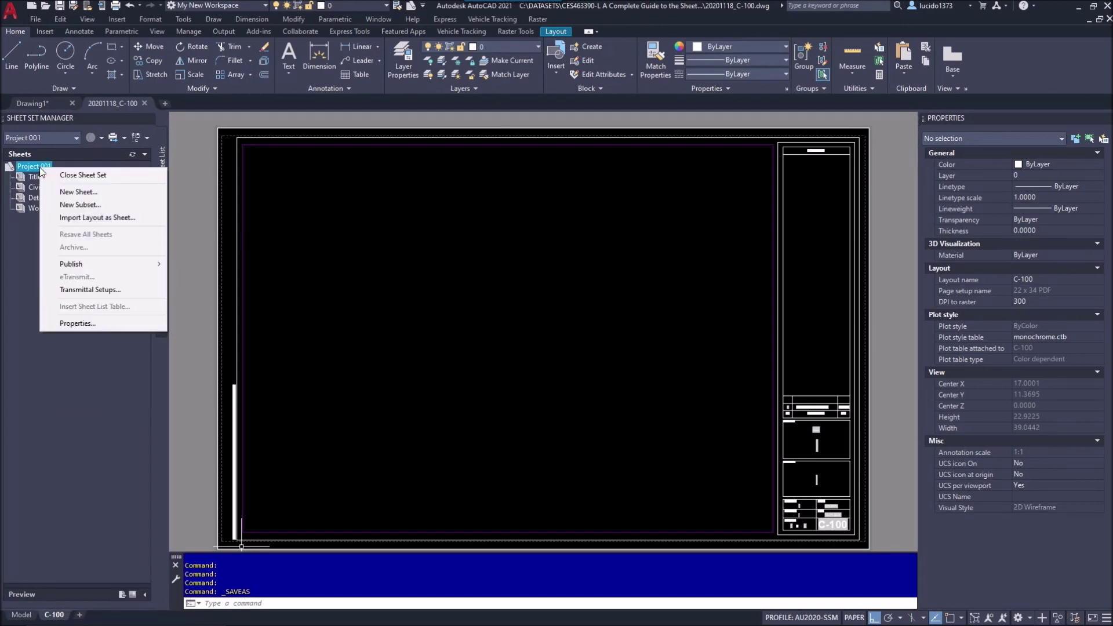
{"action": "right_click", "coordinate": [51, 618]}
{"action": "right_click", "coordinate": [53, 617]}
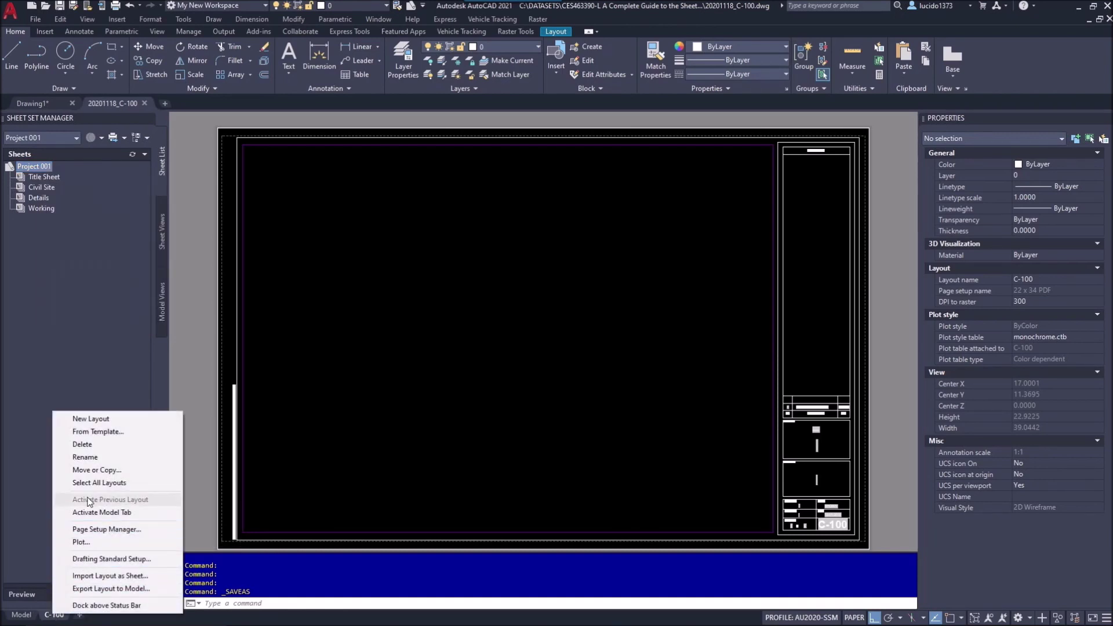
{"action": "left_click", "coordinate": [111, 576]}
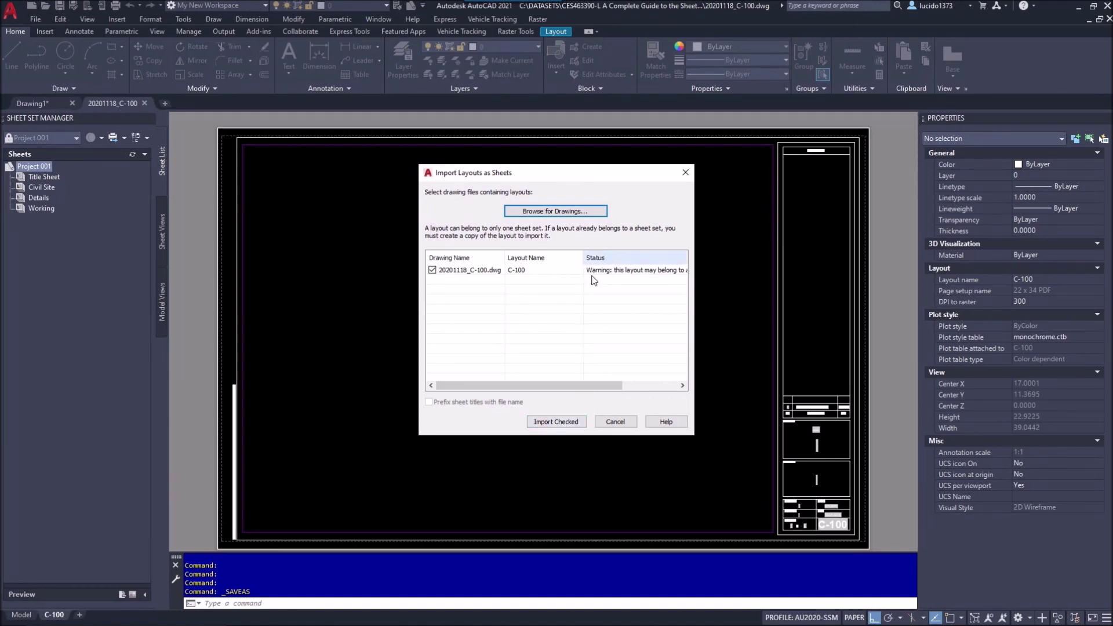
{"action": "left_click", "coordinate": [552, 423]}
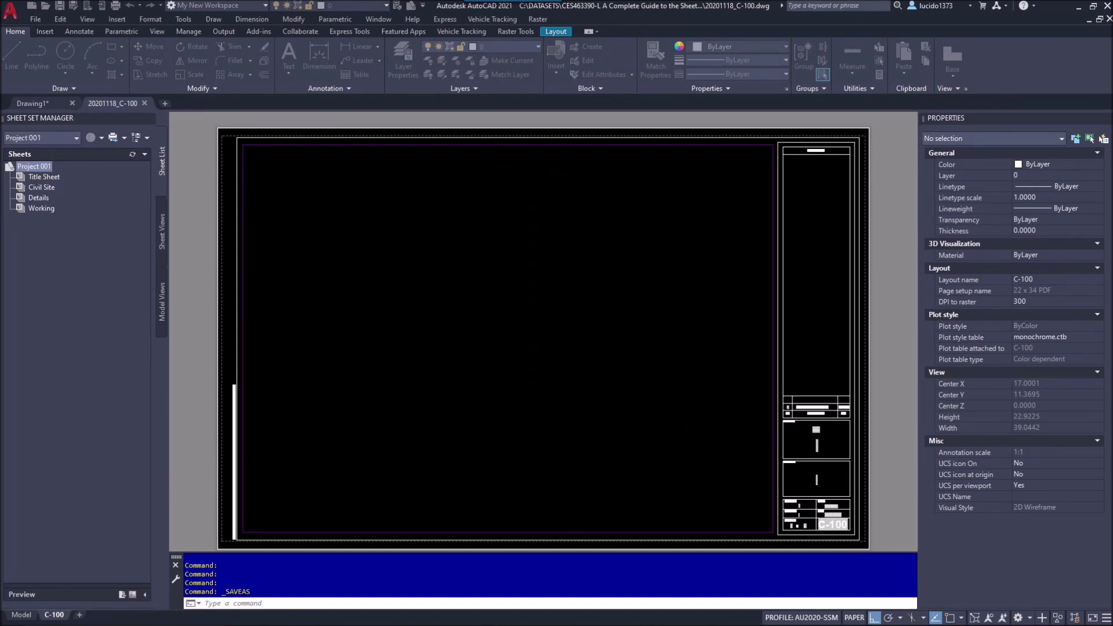
{"action": "left_click_drag", "start_coordinate": [34, 220], "coordinate": [46, 187]}
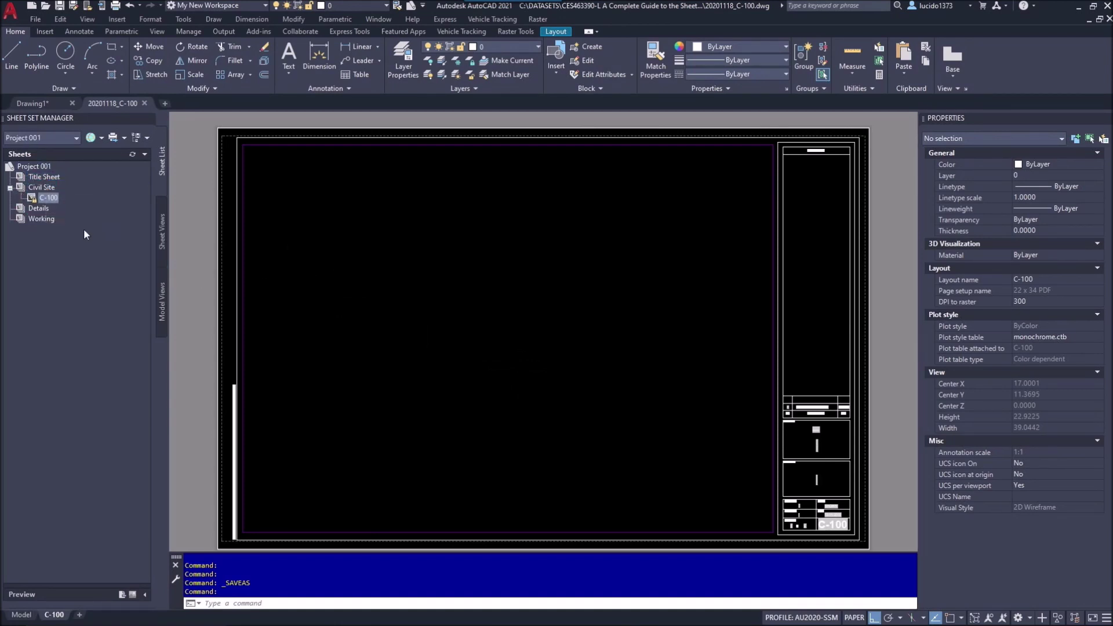
- Regenerate the whole drawing with REGENALL and inspect the title block fields on the C-100 layout
{"action": "middle_click_drag", "start_coordinate": [727, 432], "coordinate": [632, 345]}
{"action": "scroll", "coordinate": [725, 374], "scroll_direction": "up", "scroll_amount": 4}
{"action": "type", "text": "regenall"}
{"action": "key", "text": "Return"}
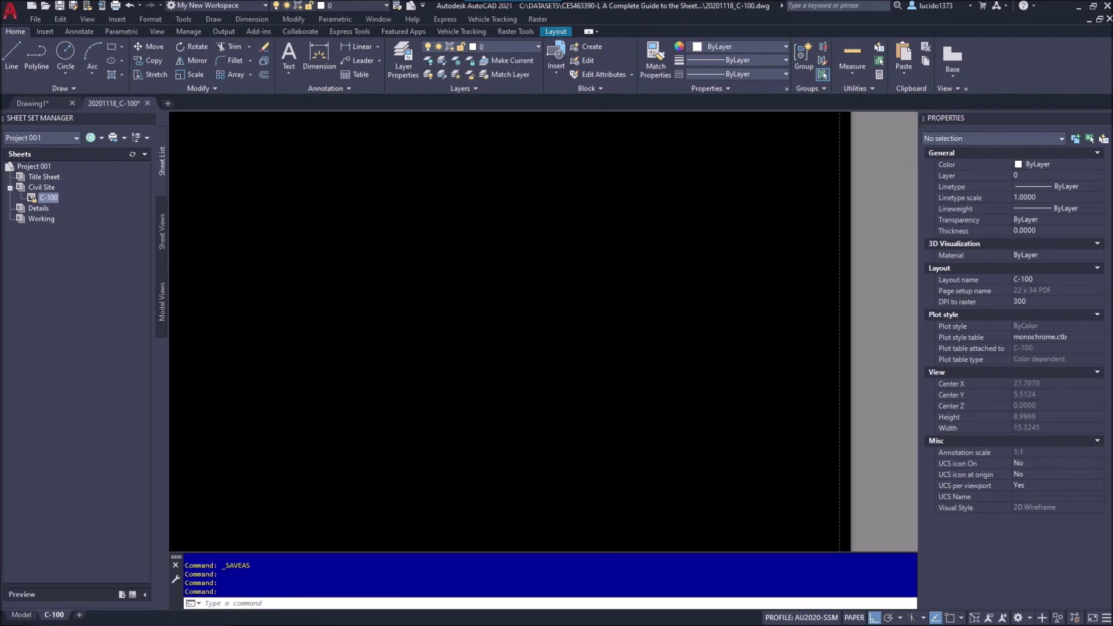
{"action": "middle_click_drag", "start_coordinate": [527, 361], "coordinate": [527, 219]}
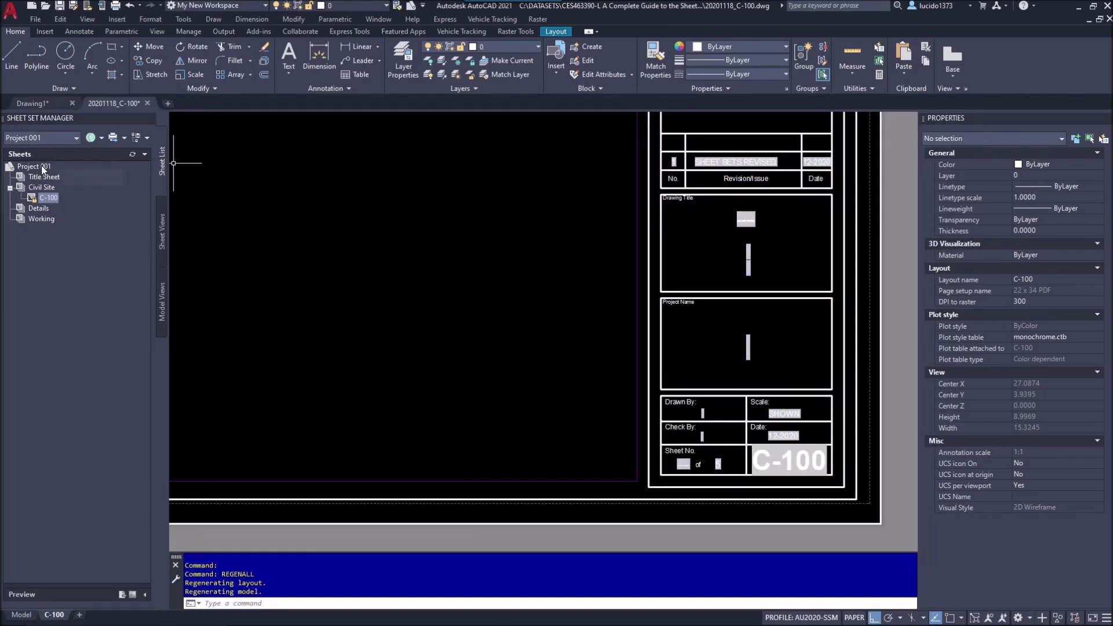
- Set Project 001's 01-Drawing Title First to AUTODESK UNIVERSITY and 02-Drawing Title Second to DIGITAL THIS YEAR 2020 in the sheet set properties
{"action": "right_click", "coordinate": [42, 165]}
{"action": "left_click", "coordinate": [109, 318]}
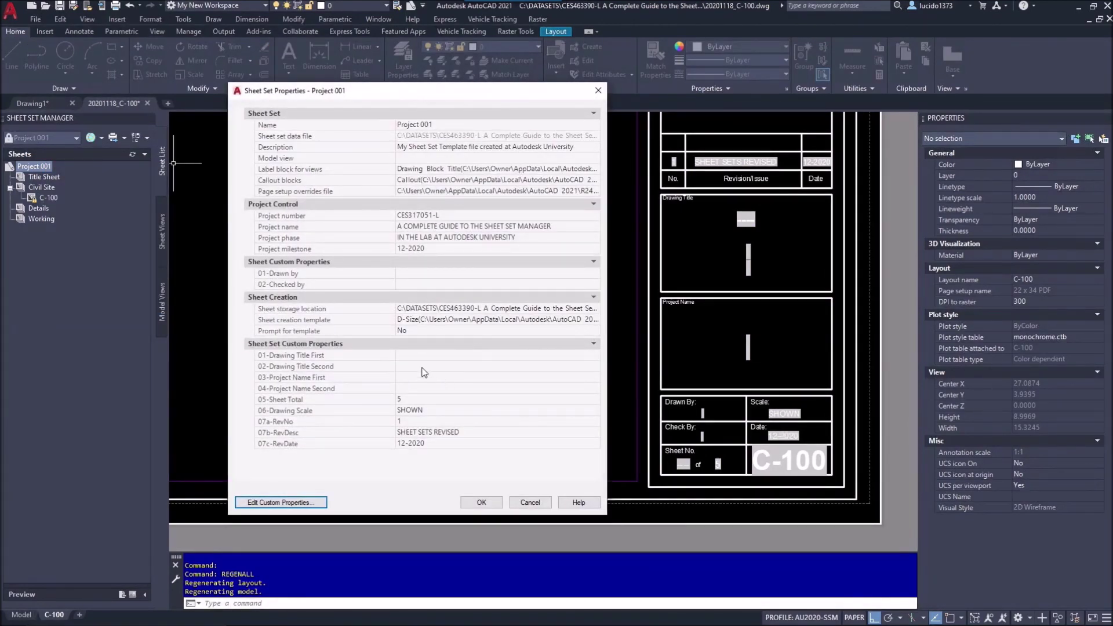
{"action": "left_click", "coordinate": [411, 355]}
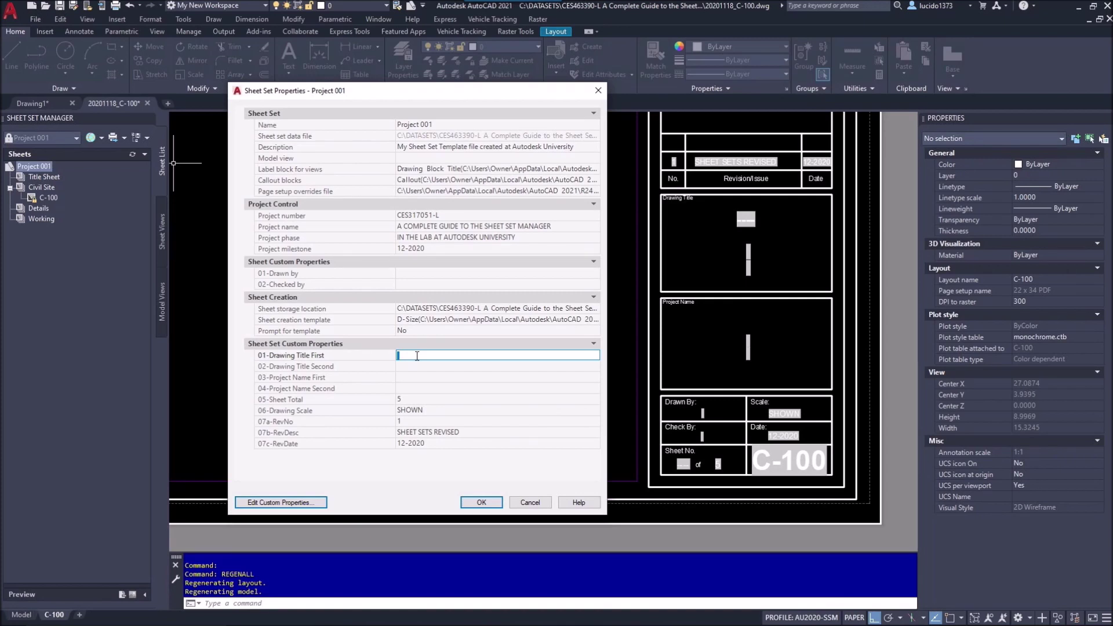
{"action": "type", "text": "a"}
{"action": "key", "text": "BackSpace"}
{"action": "type", "text": "AUTO"}
{"action": "type", "text": "DESK UNIVERSITY"}
{"action": "key", "text": "Tab"}
{"action": "type", "text": "DIGITAL THIS YEAR 2020"}
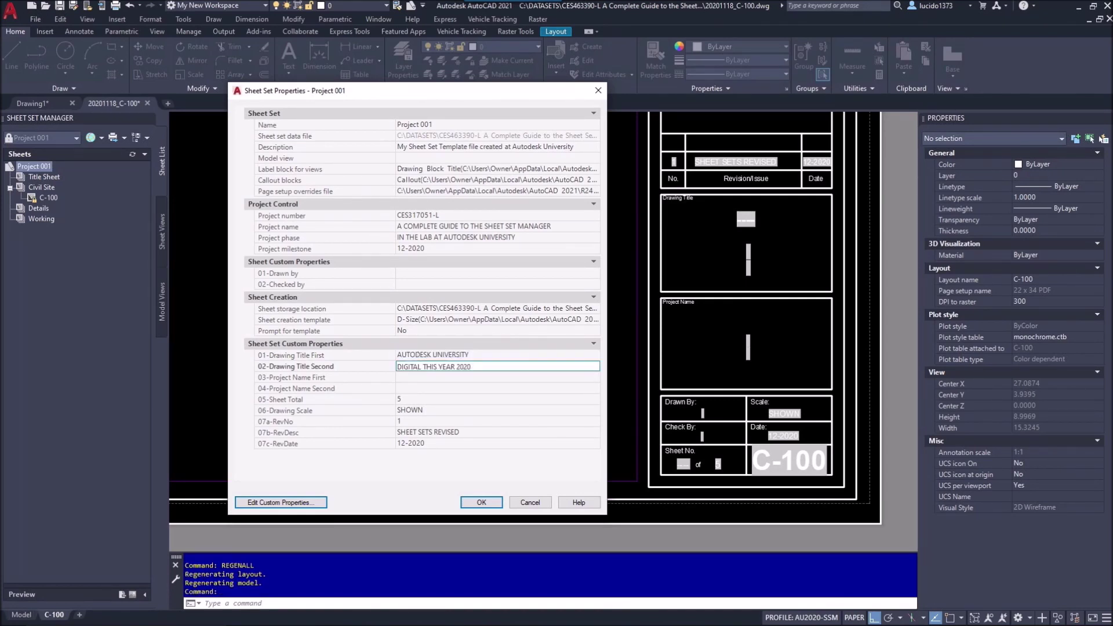
- Set 05-Sheet Total to 7, apply the sheet set properties, and regenerate the layout to update the title block
{"action": "left_click", "coordinate": [410, 400]}
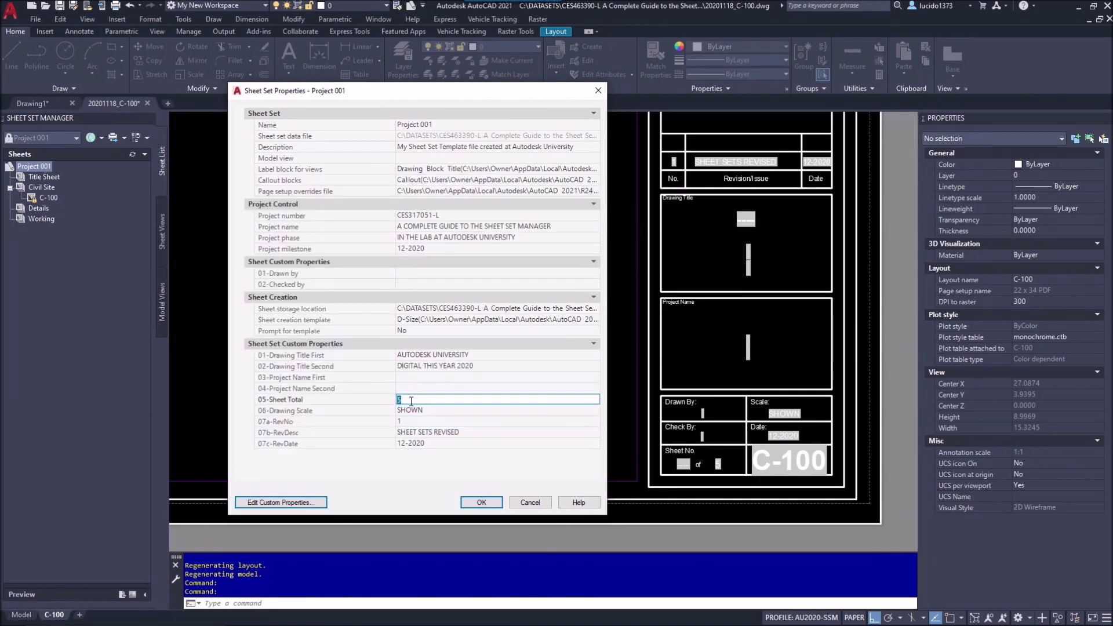
{"action": "type", "text": "7"}
{"action": "left_click", "coordinate": [488, 499]}
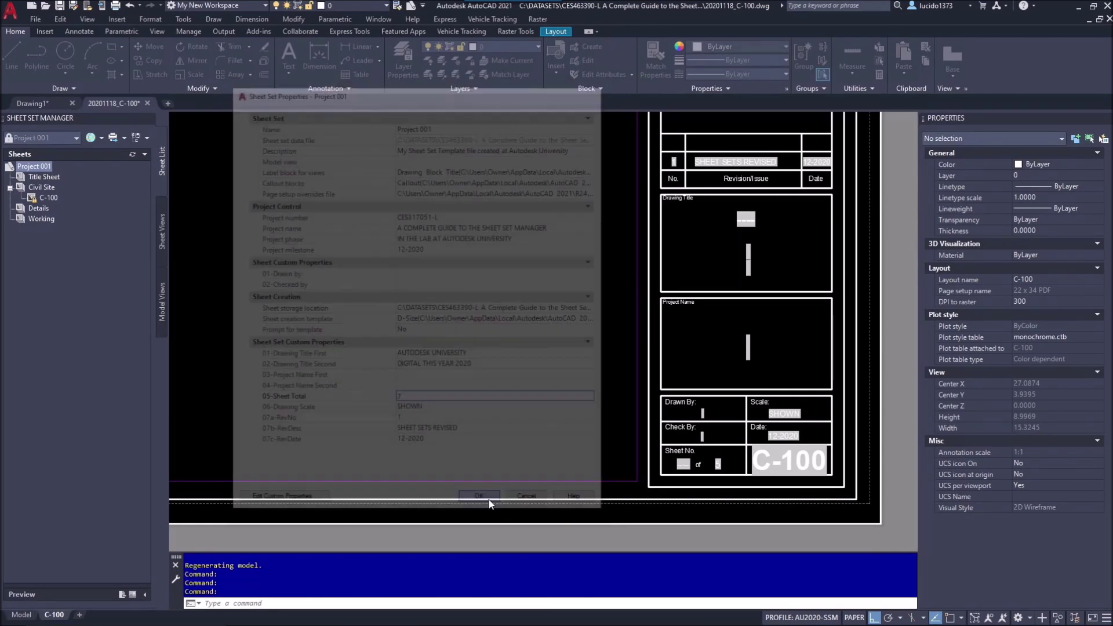
{"action": "key", "text": "Escape"}
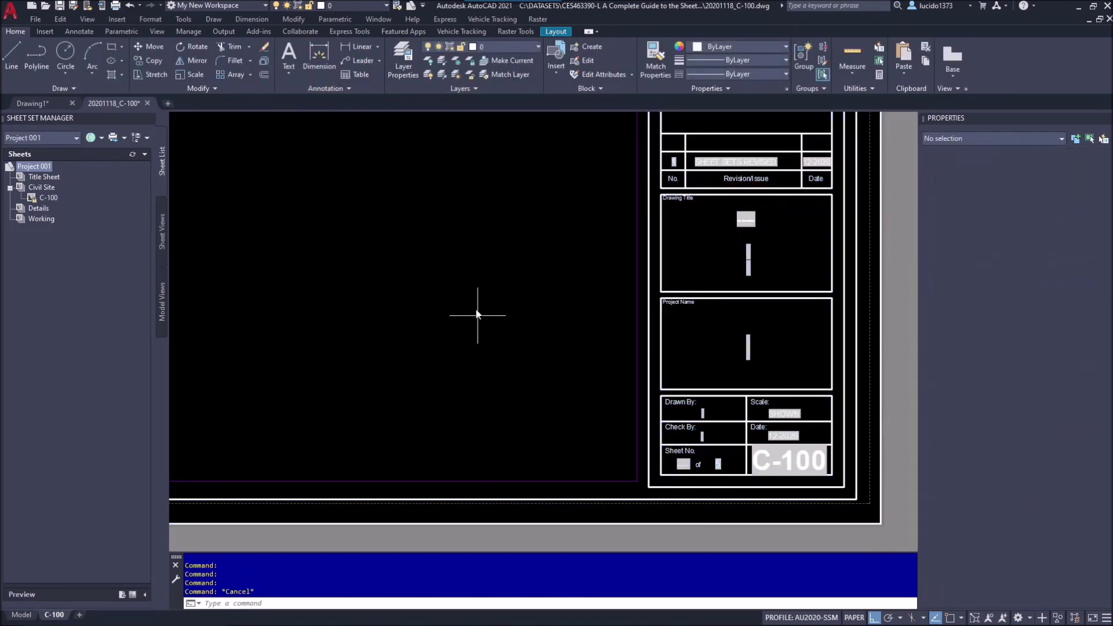
{"action": "type", "text": "RE"}
{"action": "key", "text": "Return"}
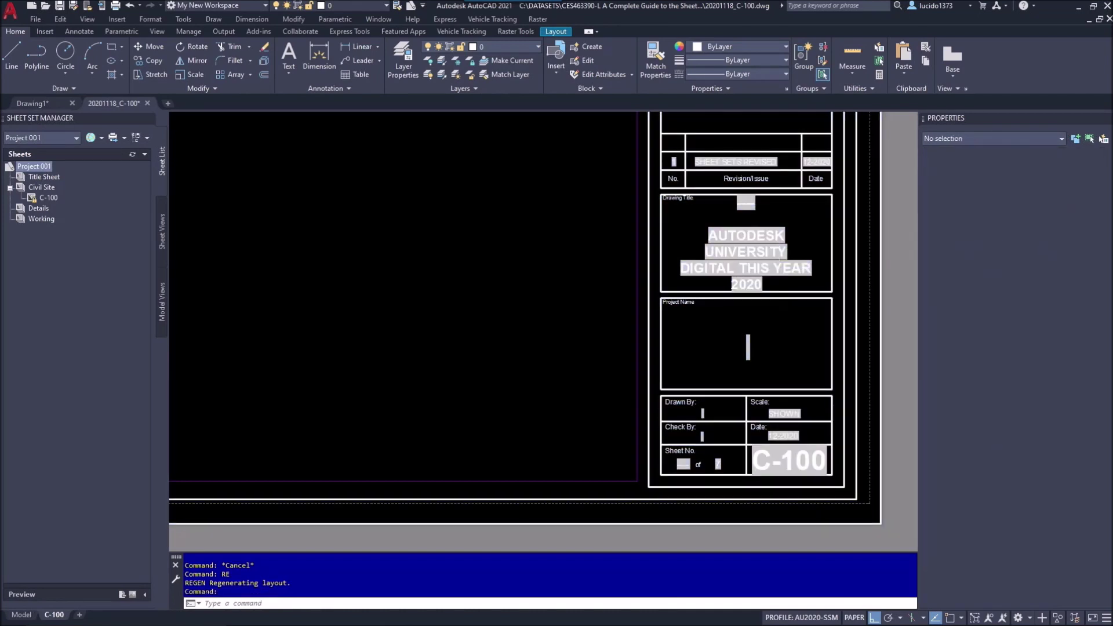
- Open the title block's attributes in the Enhanced Attribute Editor and accept them to refit the drawing title text
{"action": "double_click", "coordinate": [779, 272]}
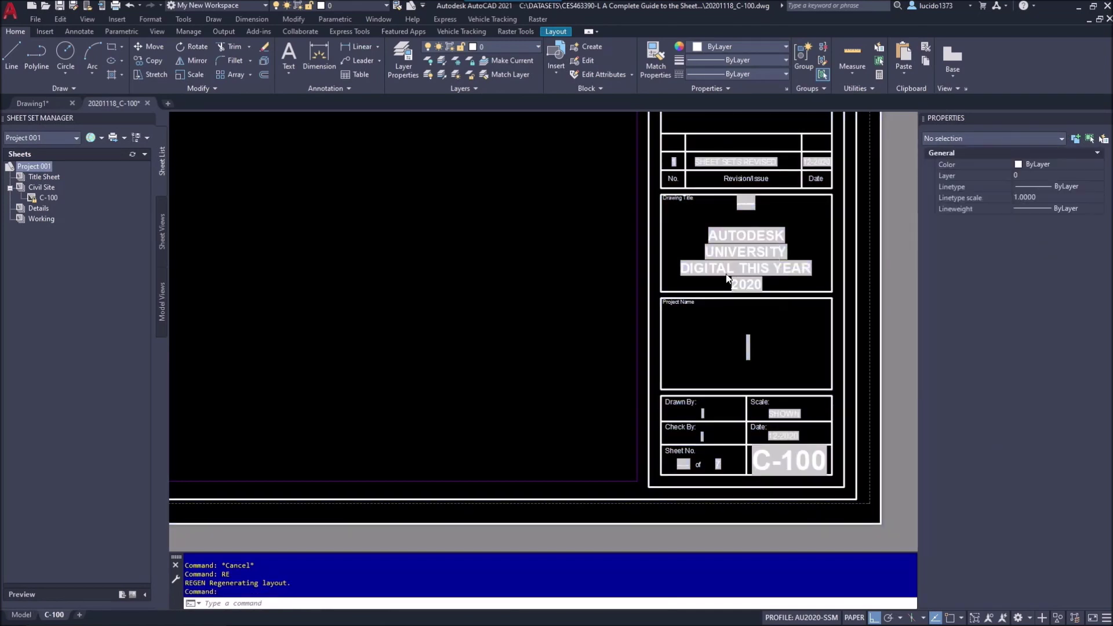
{"action": "left_click", "coordinate": [664, 386]}
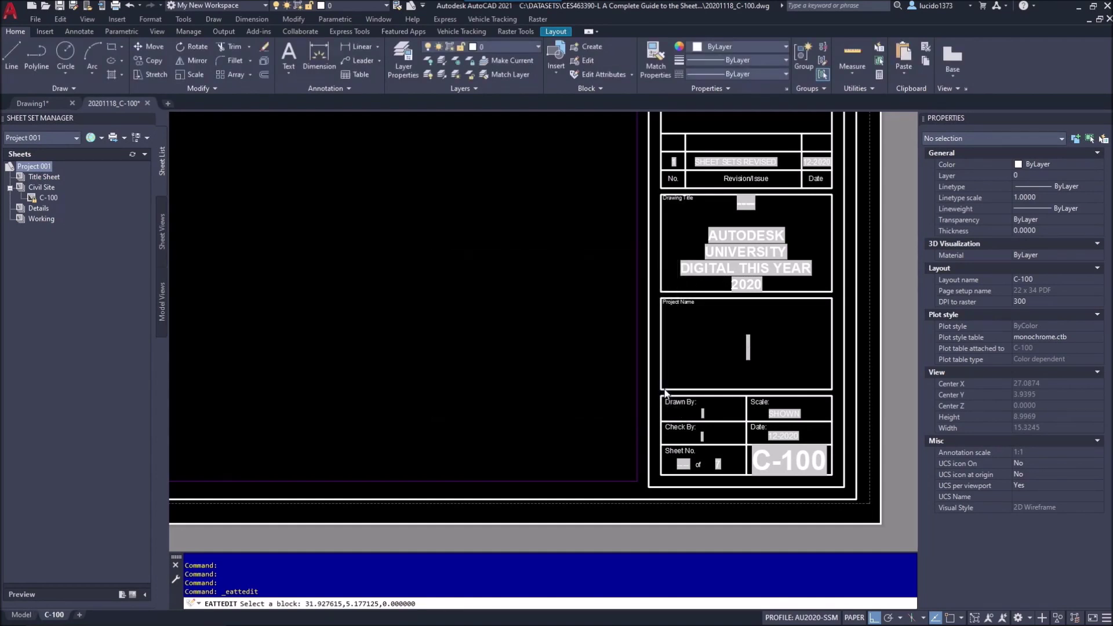
{"action": "mouse_move", "coordinate": [836, 195]}
{"action": "left_mouse_down"}
{"action": "mouse_move", "coordinate": [840, 178]}
{"action": "mouse_move", "coordinate": [842, 193]}
{"action": "mouse_move", "coordinate": [796, 181]}
{"action": "mouse_move", "coordinate": [841, 189]}
{"action": "left_mouse_up"}
{"action": "left_click", "coordinate": [780, 164]}
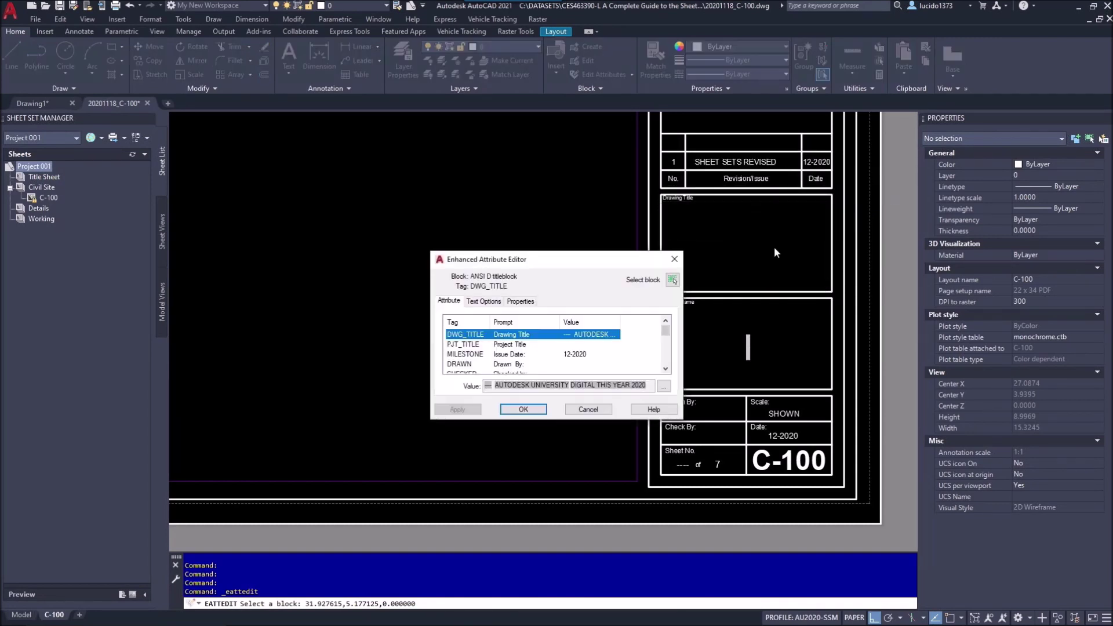
{"action": "left_click", "coordinate": [544, 409]}
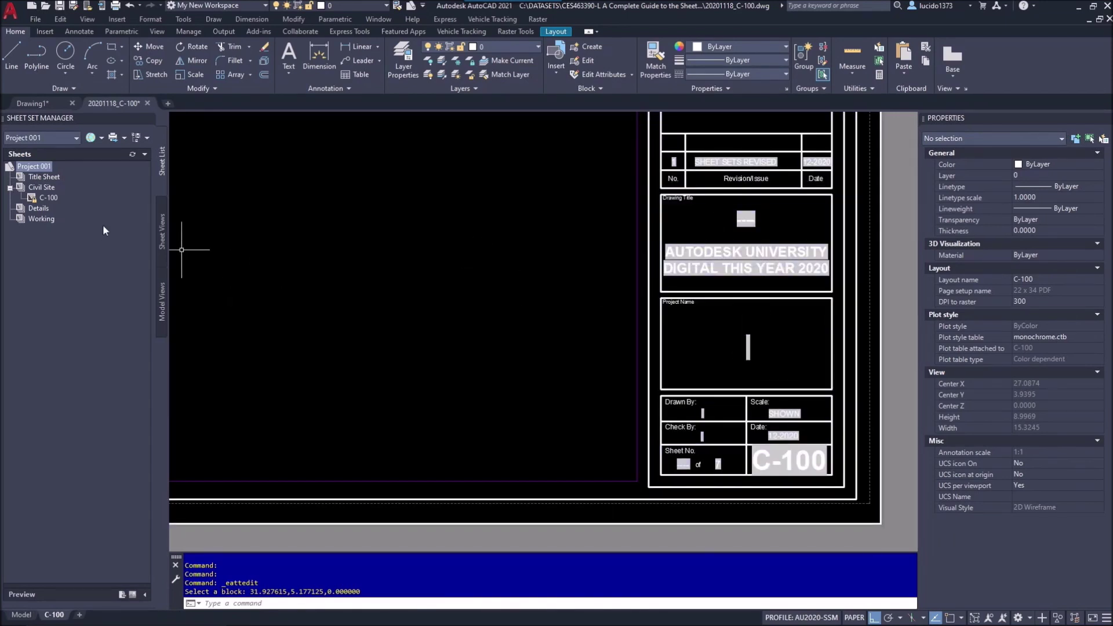
- Renumber the C-100 sheet as 2, keeping its title and leaving the layout name without the sheet number prefix
{"action": "right_click", "coordinate": [50, 197]}
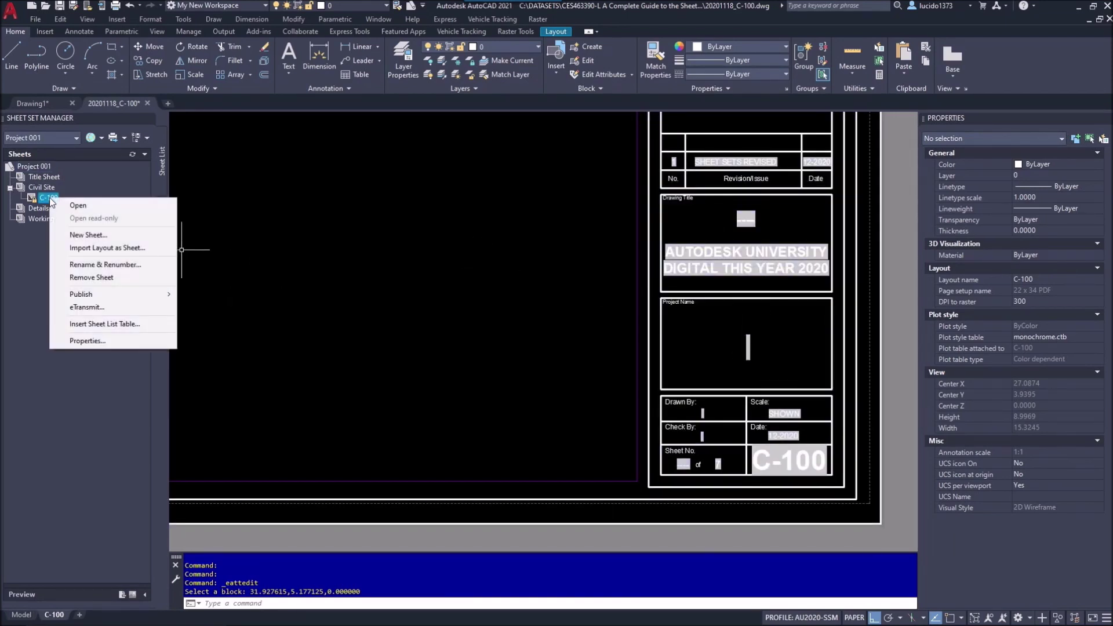
{"action": "left_click", "coordinate": [87, 265]}
{"action": "left_click", "coordinate": [425, 245]}
{"action": "type", "text": "1"}
{"action": "key", "text": "BackSpace"}
{"action": "type", "text": "2"}
{"action": "left_click", "coordinate": [522, 246]}
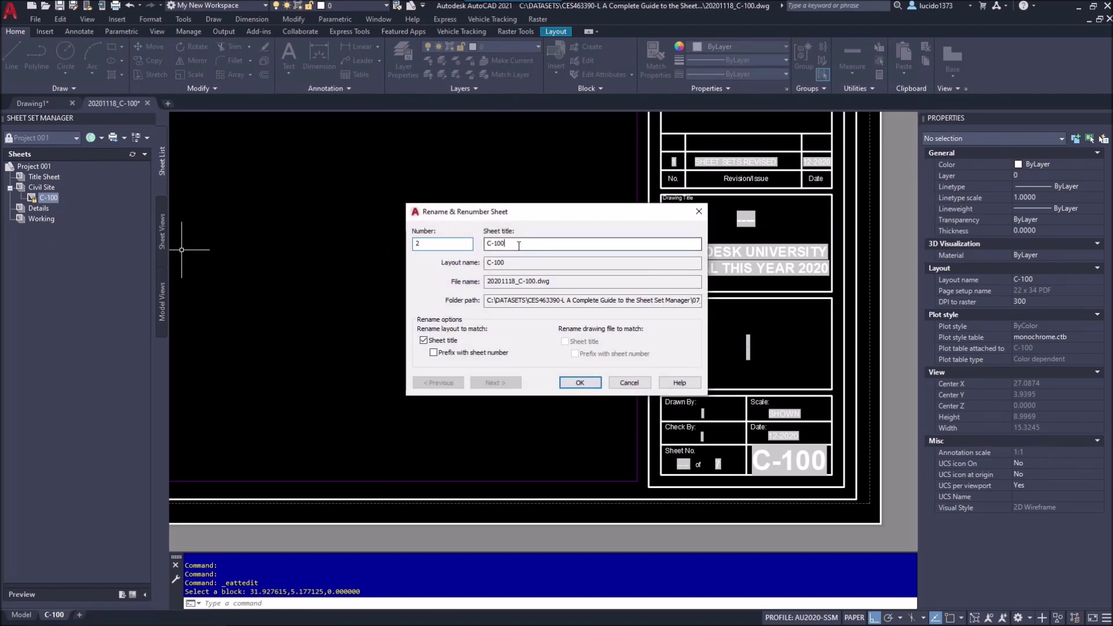
{"action": "left_click", "coordinate": [433, 352]}
{"action": "left_click", "coordinate": [434, 352]}
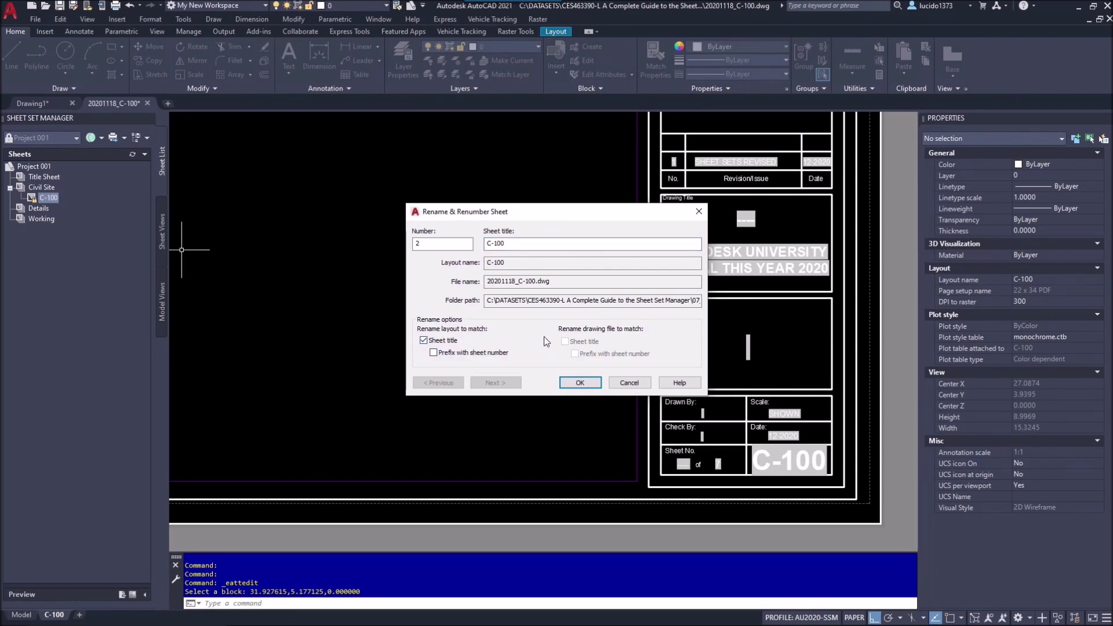
{"action": "left_click", "coordinate": [571, 382]}
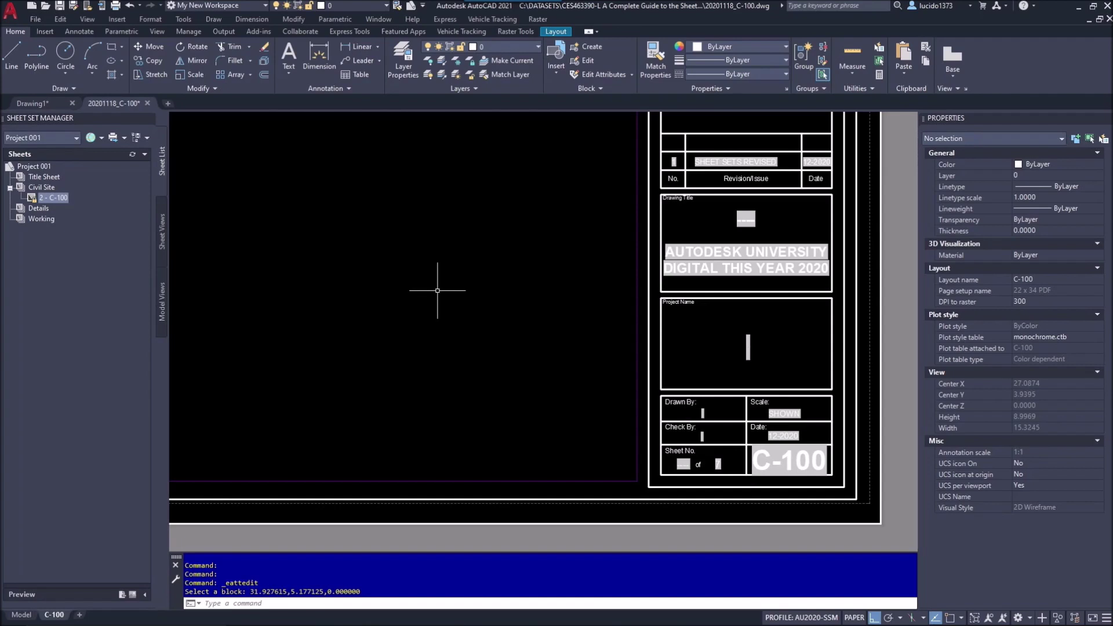
- Regenerate the C-100 layout to update the title block and inspect its sheet number field
{"action": "middle_click", "coordinate": [439, 290]}
{"action": "middle_click", "coordinate": [438, 290]}
{"action": "type", "text": "REGEN"}
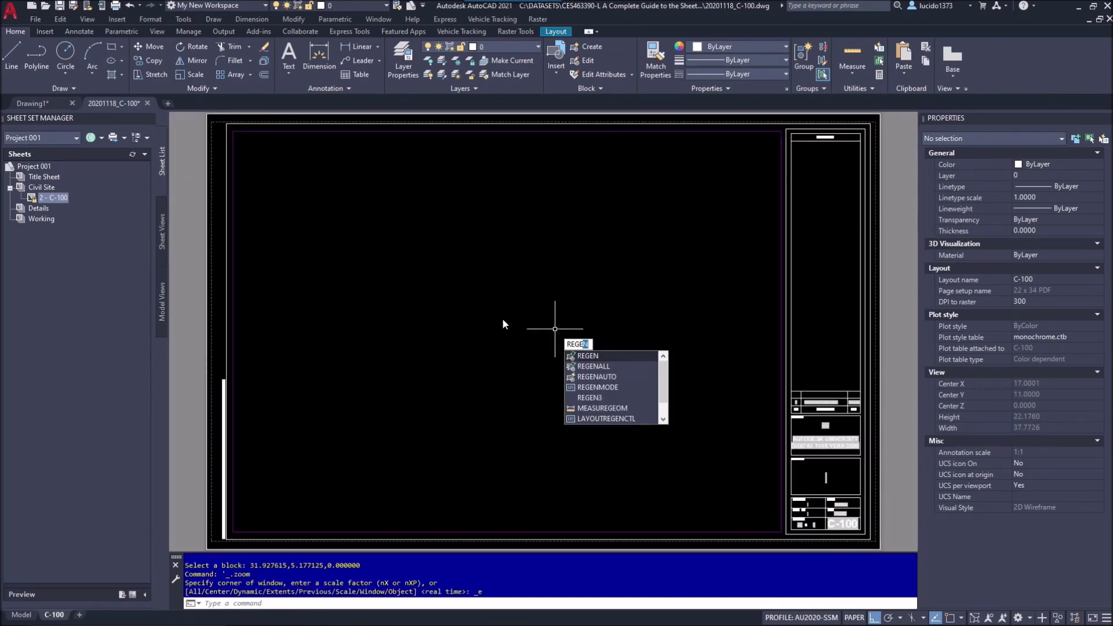
{"action": "key", "text": "Return"}
{"action": "middle_click_drag", "start_coordinate": [699, 372], "coordinate": [587, 232]}
{"action": "scroll", "coordinate": [723, 387], "scroll_direction": "up", "scroll_amount": 6}
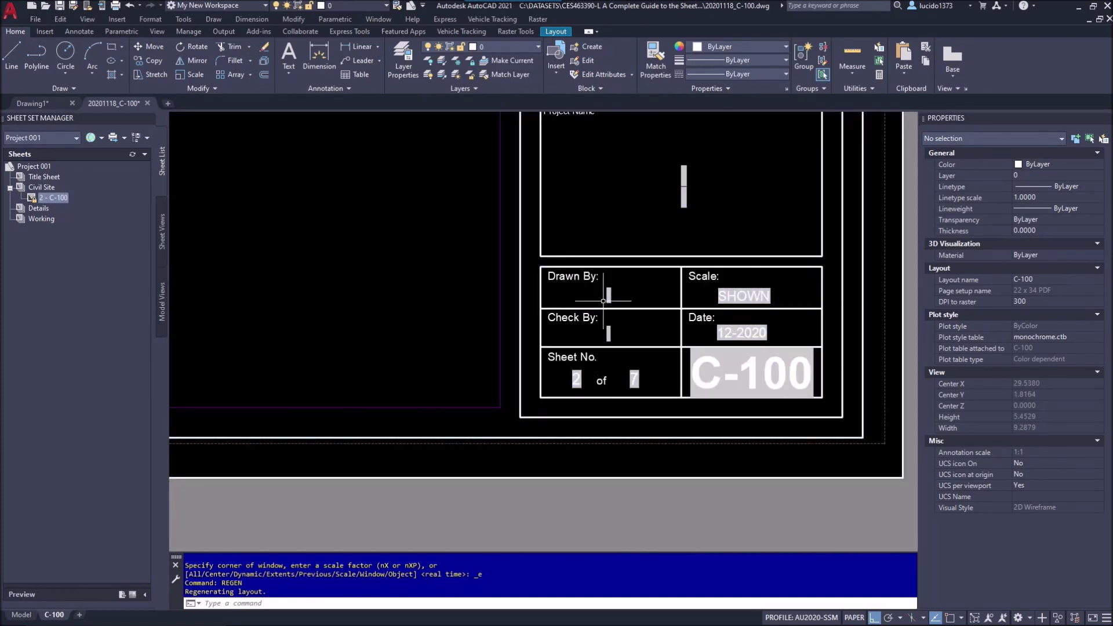
- In the C-100 sheet's properties, enter the drafter's initials for 01-Drawn by and set 02-Checked by to CAD
{"action": "right_click", "coordinate": [64, 200]}
{"action": "left_click", "coordinate": [119, 341]}
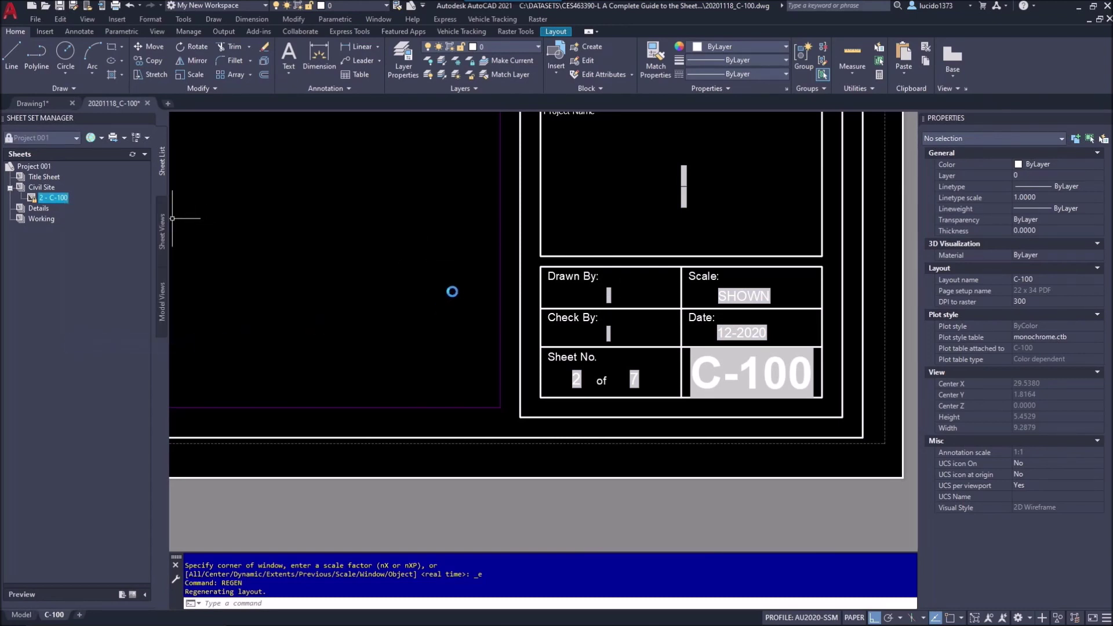
{"action": "left_click", "coordinate": [556, 319]}
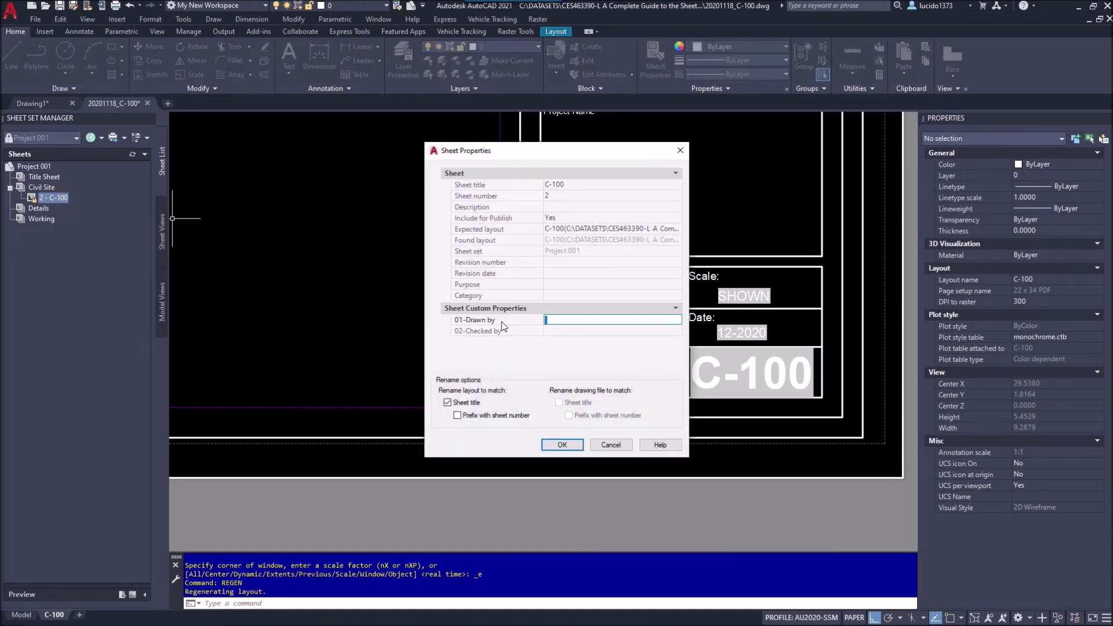
{"action": "type", "text": "SJL"}
{"action": "key", "text": "Tab"}
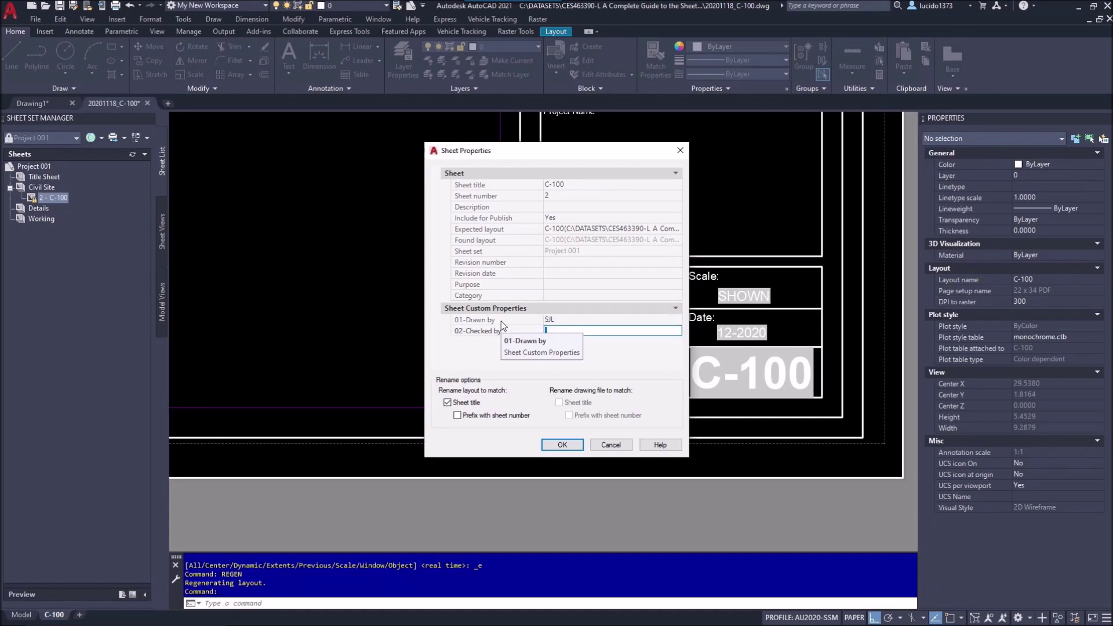
{"action": "type", "text": "CAD"}
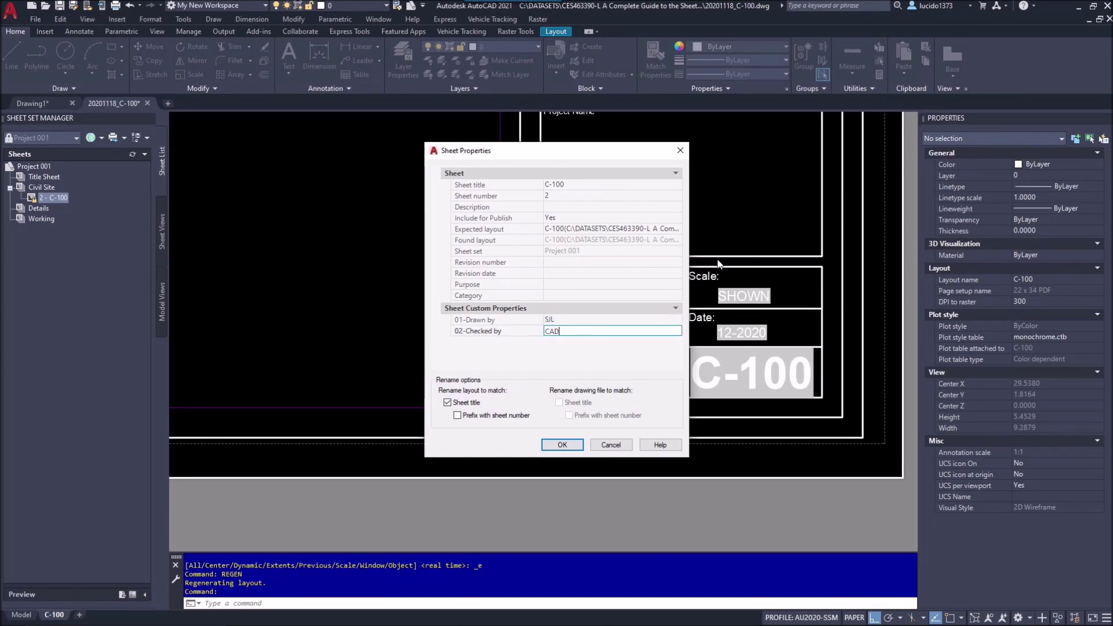
{"action": "left_click", "coordinate": [561, 445]}
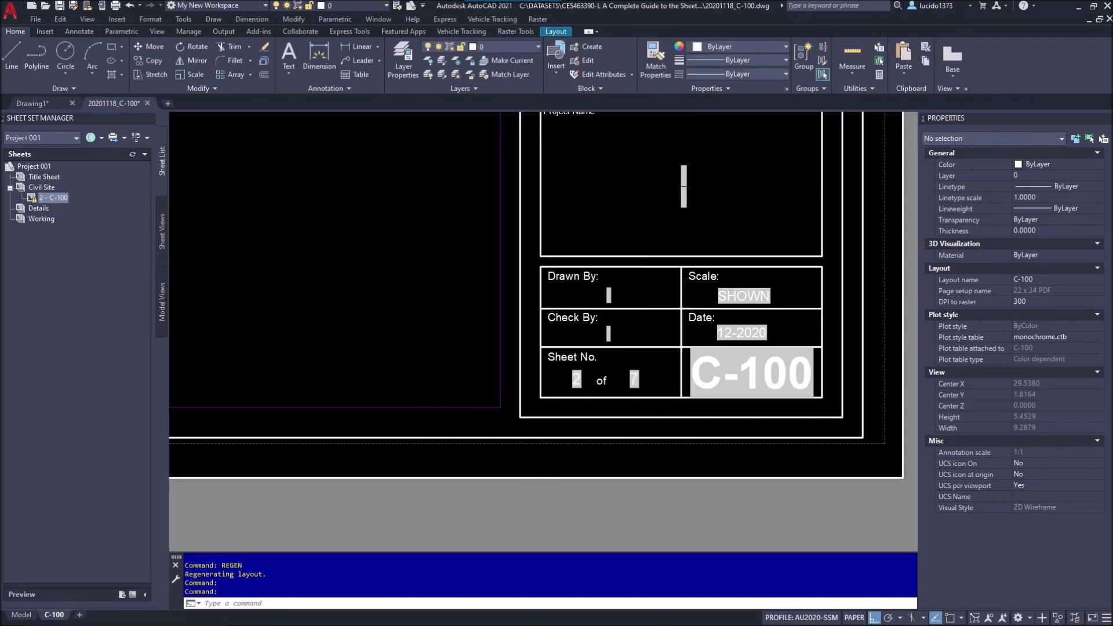
{"action": "middle_click", "coordinate": [421, 226]}
{"action": "middle_click", "coordinate": [422, 225]}
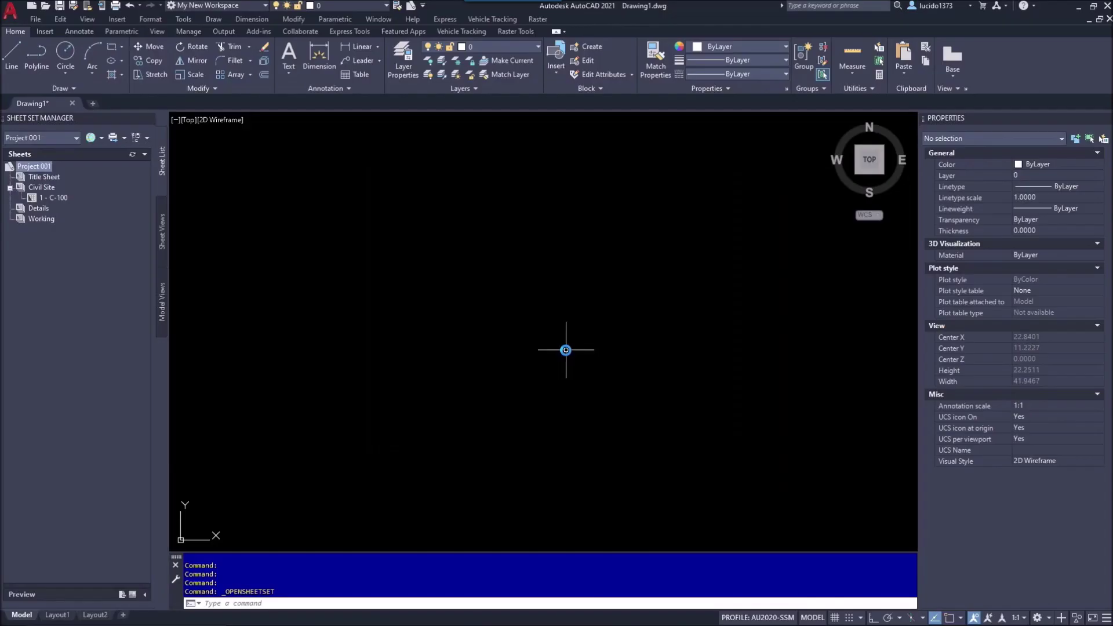
- Open sheet 1 - C-100 from the Civil Site subset and bring up Project 001's sheet set properties
{"action": "double_click", "coordinate": [52, 199]}
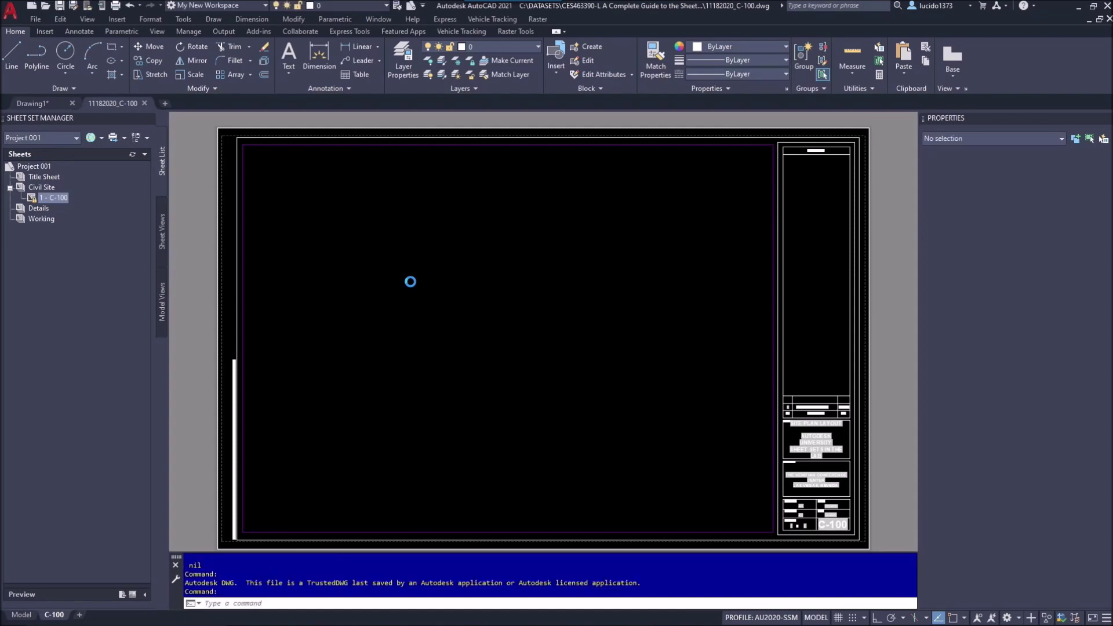
{"action": "right_click", "coordinate": [44, 167]}
{"action": "left_click", "coordinate": [80, 323]}
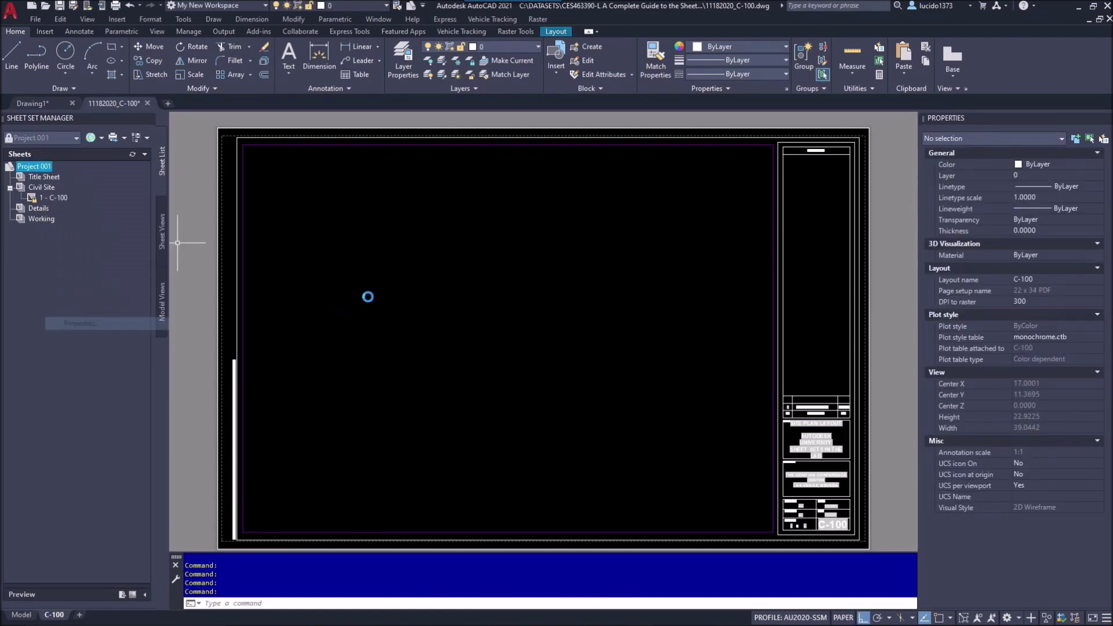
- Review the project control values, drawing titles, project names and sheet total in Project 001's sheet set properties
{"action": "left_click", "coordinate": [489, 249]}
{"action": "left_click", "coordinate": [525, 239]}
{"action": "left_click", "coordinate": [542, 217]}
{"action": "left_click", "coordinate": [487, 355]}
{"action": "left_click", "coordinate": [485, 368]}
{"action": "left_click", "coordinate": [485, 378]}
{"action": "left_click", "coordinate": [485, 390]}
{"action": "left_click", "coordinate": [477, 400]}
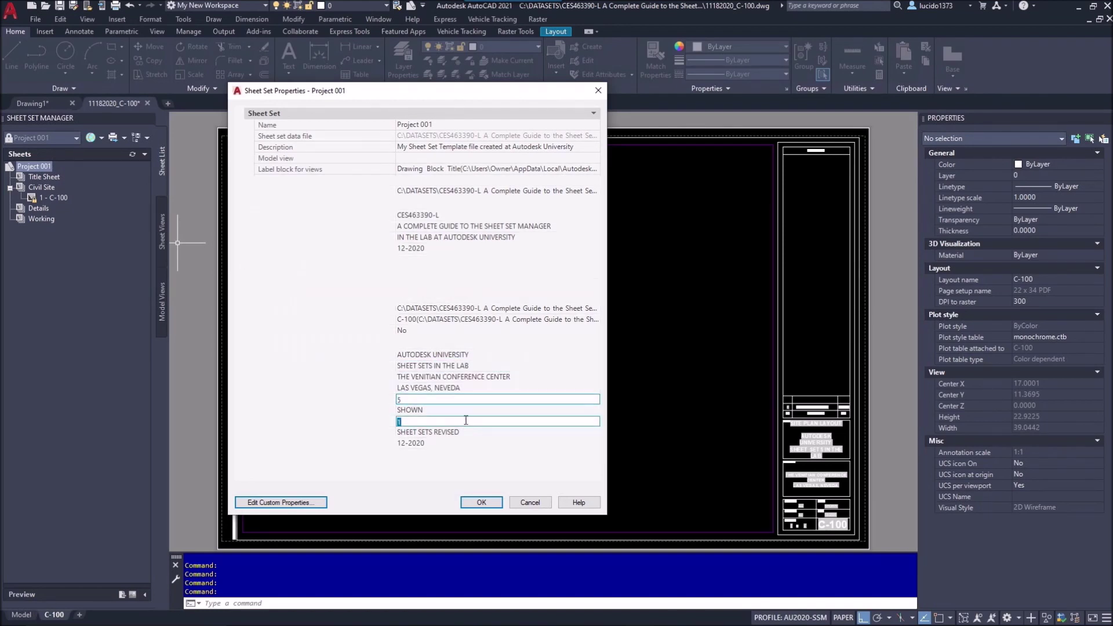
{"action": "left_click", "coordinate": [453, 390]}
{"action": "left_click", "coordinate": [445, 378]}
{"action": "left_click", "coordinate": [437, 367]}
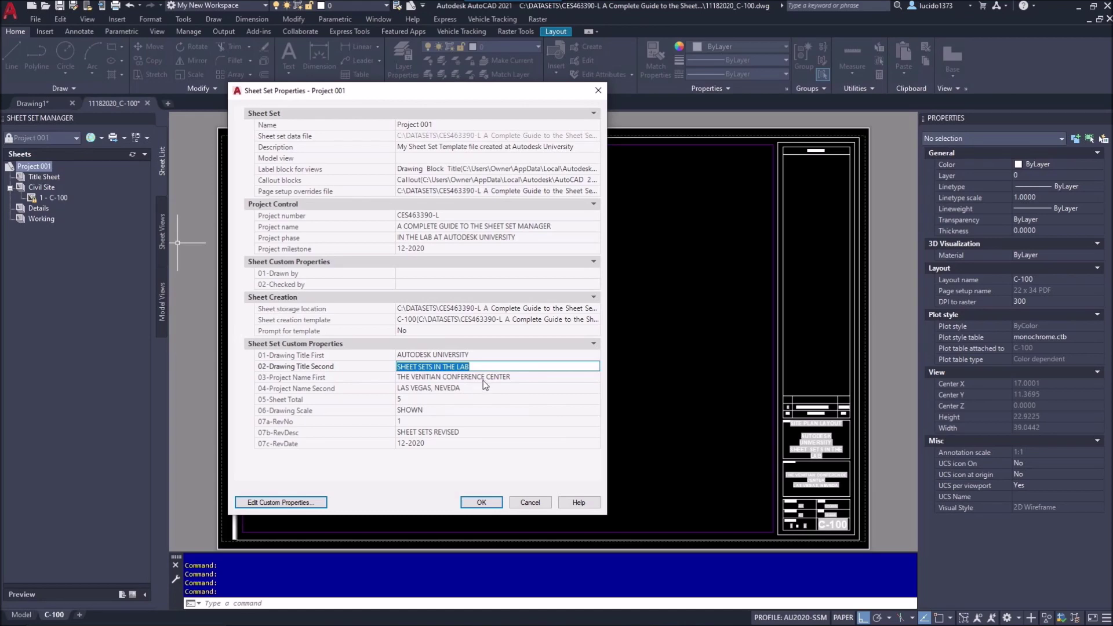
{"action": "left_click", "coordinate": [480, 502]}
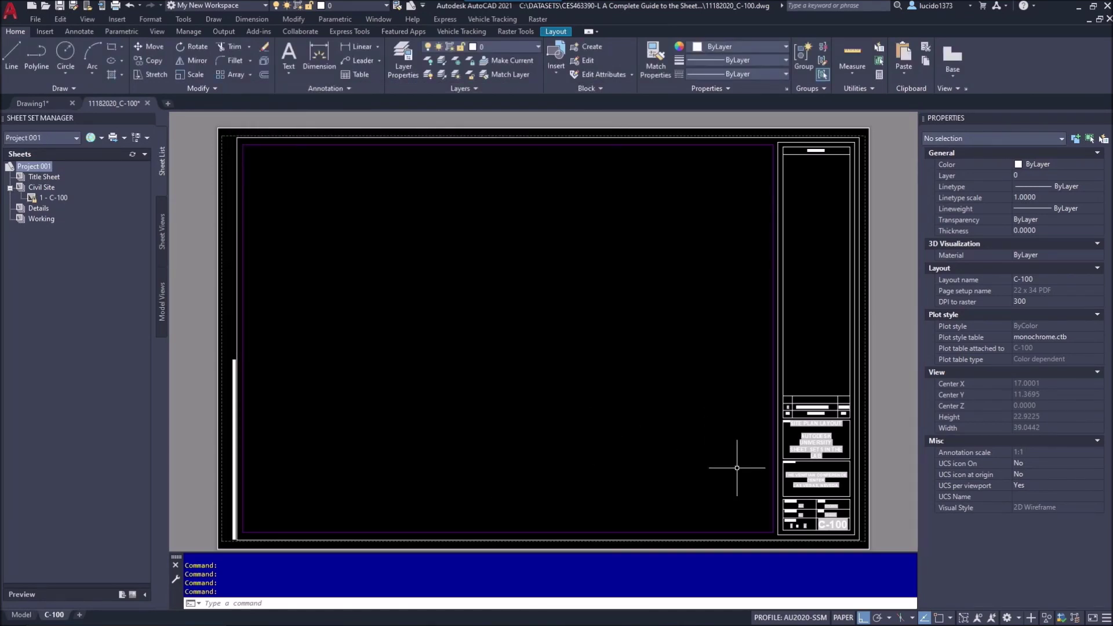
- Inspect the drawing title, project name and sheet number fields in the C-100 title block
{"action": "scroll", "coordinate": [849, 509], "scroll_direction": "up", "scroll_amount": 2}
{"action": "scroll", "coordinate": [806, 468], "scroll_direction": "up", "scroll_amount": 2}
{"action": "middle_click_drag", "start_coordinate": [806, 468], "coordinate": [710, 361]}
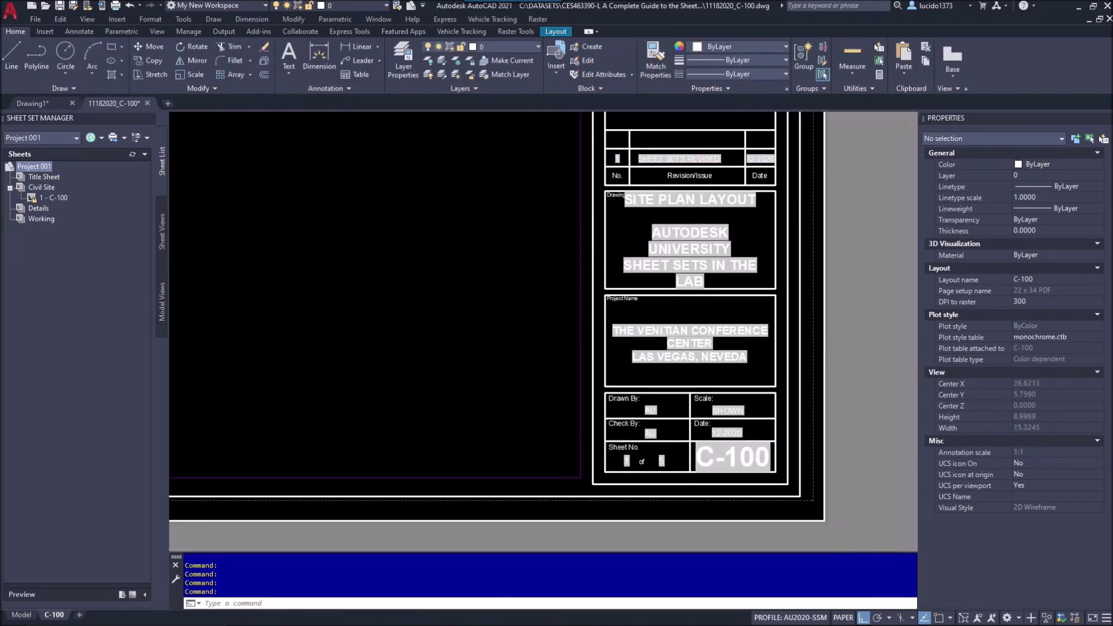
{"action": "middle_click", "coordinate": [610, 343]}
{"action": "middle_click", "coordinate": [609, 343]}
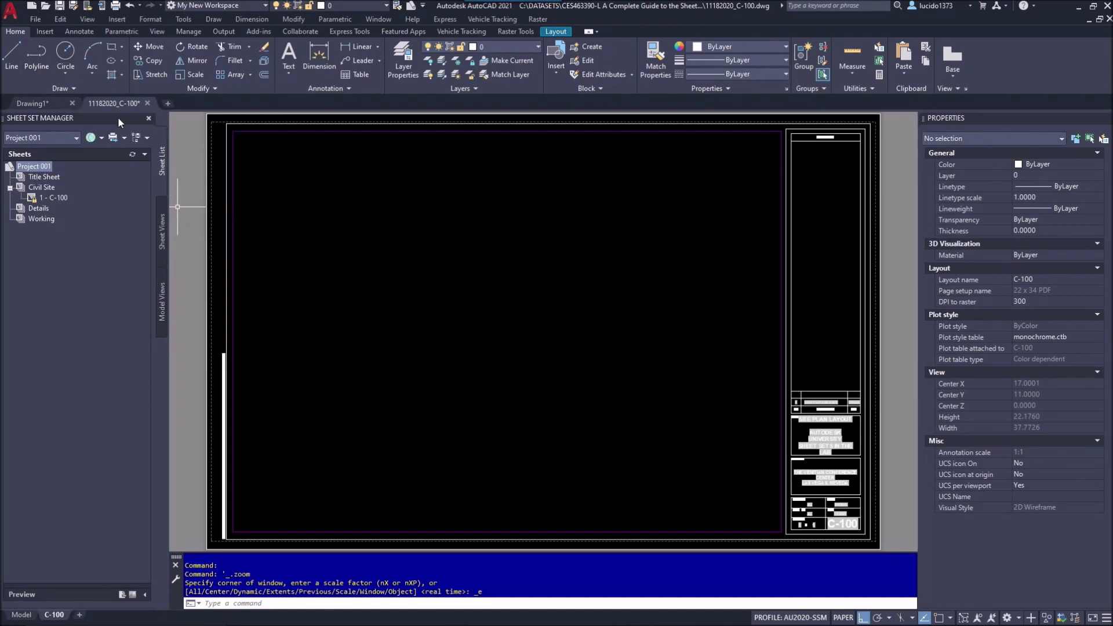
- Save the drawing as an AutoCAD Drawing Template in Exercise 8's template folder, overwriting Project 001.dwt
{"action": "left_click", "coordinate": [36, 19]}
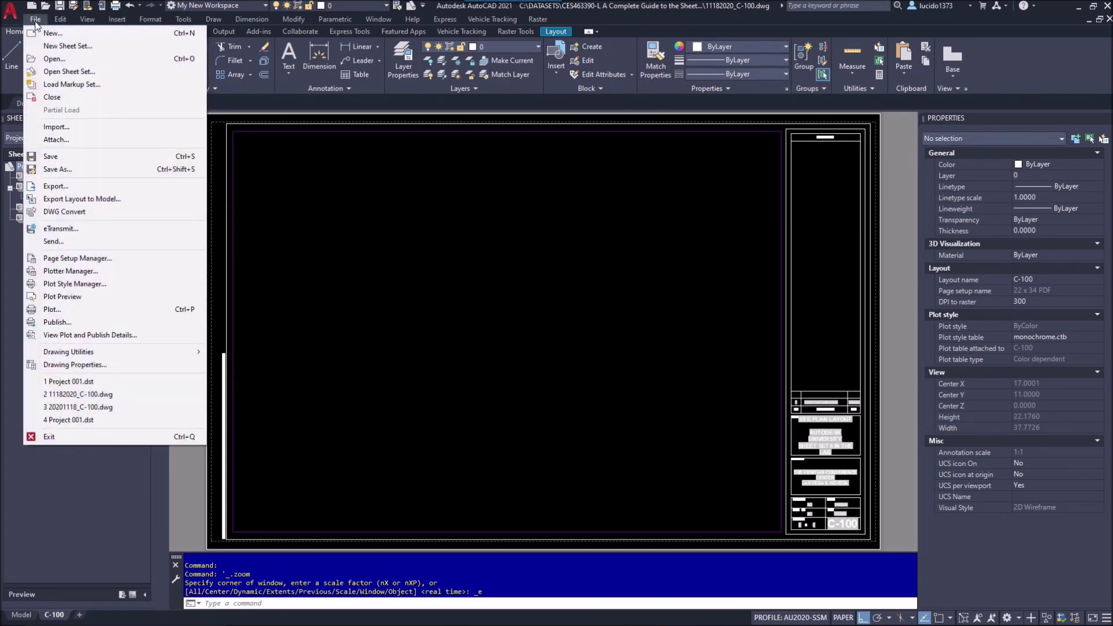
{"action": "left_click", "coordinate": [58, 168]}
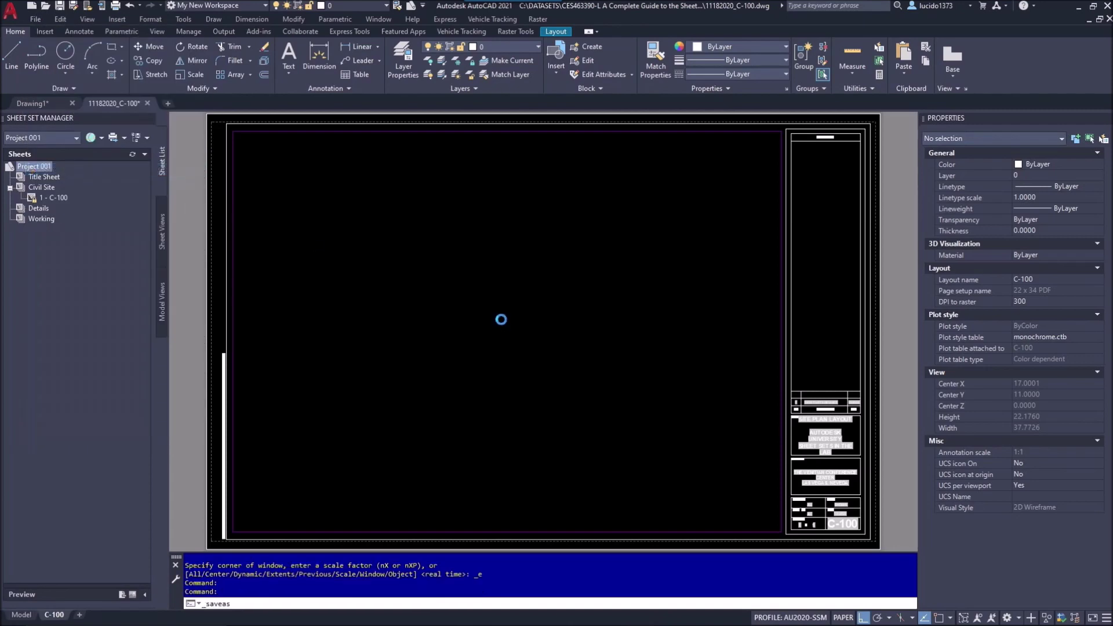
{"action": "left_click", "coordinate": [538, 470]}
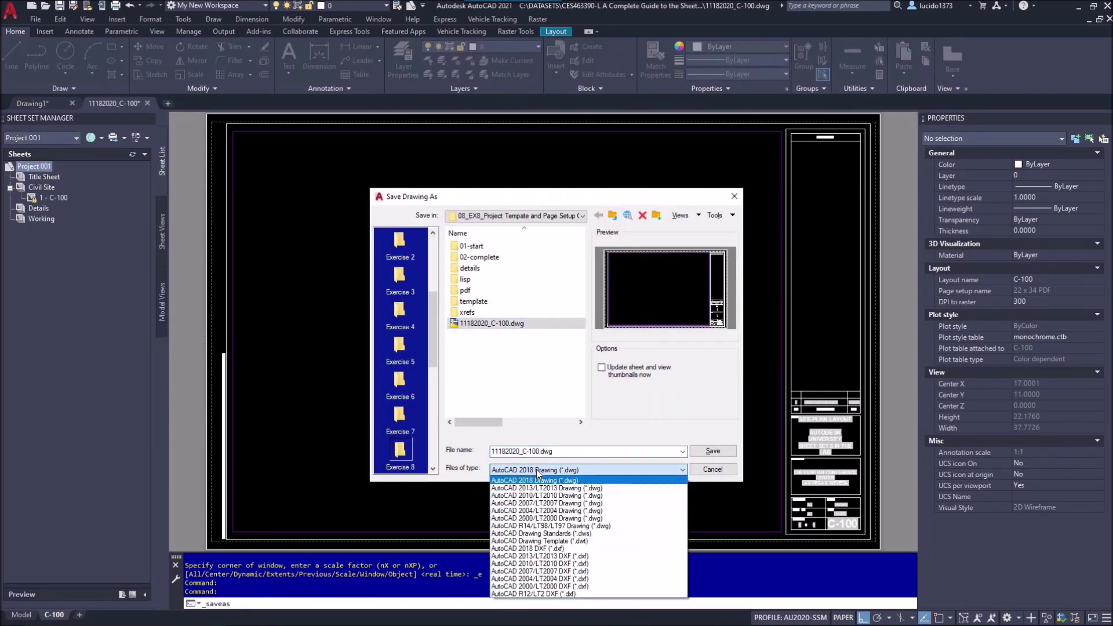
{"action": "left_click", "coordinate": [532, 541]}
{"action": "left_click_drag", "start_coordinate": [433, 366], "coordinate": [433, 387]}
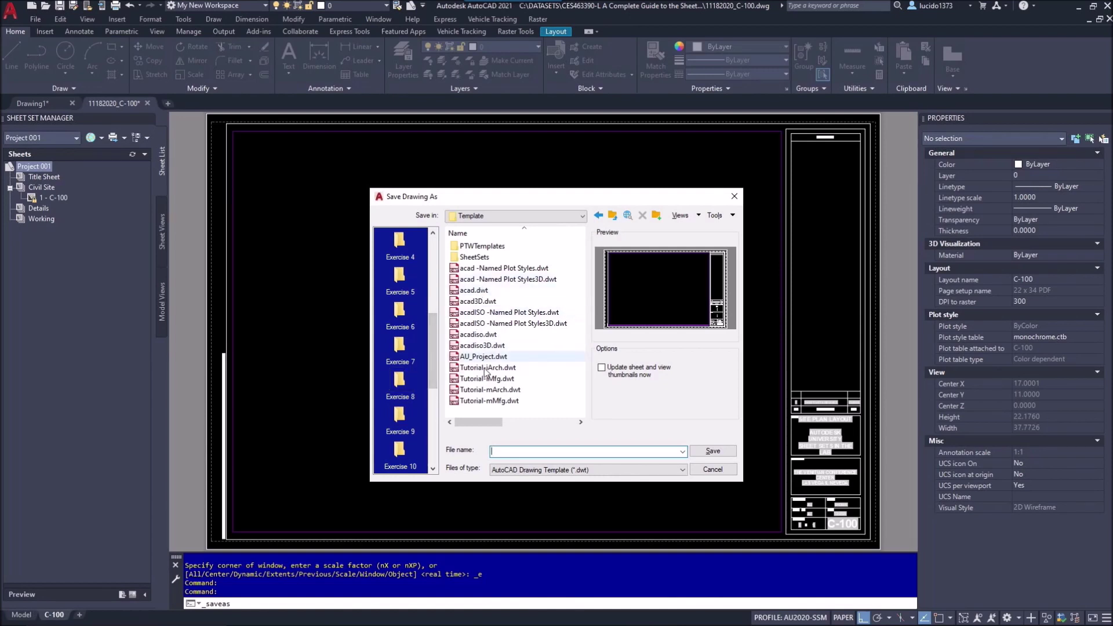
{"action": "left_click", "coordinate": [400, 382]}
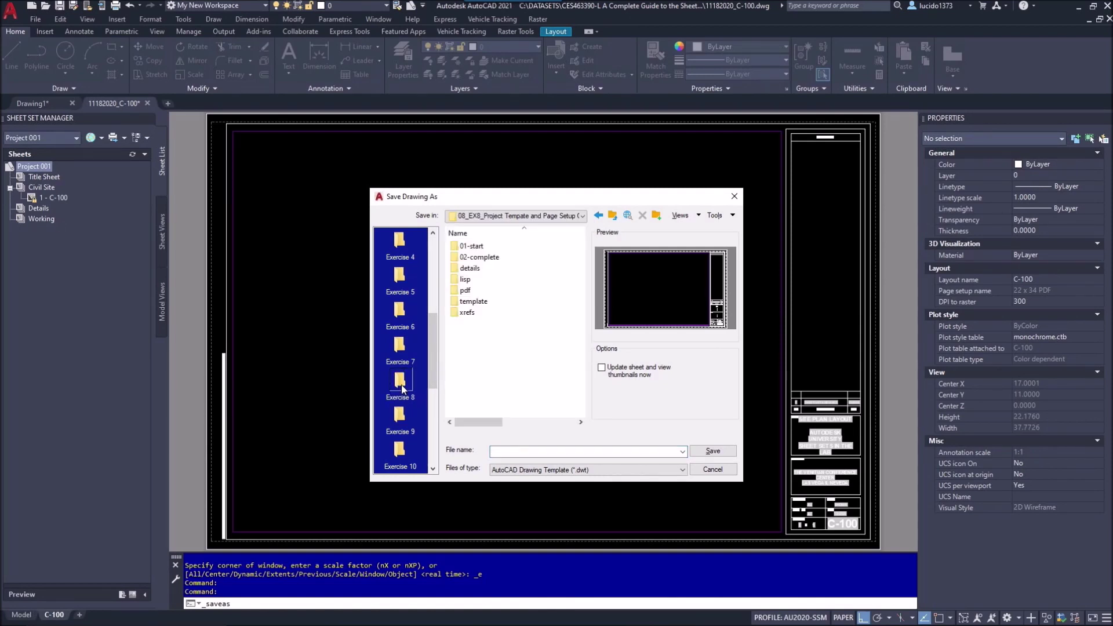
{"action": "double_click", "coordinate": [474, 301]}
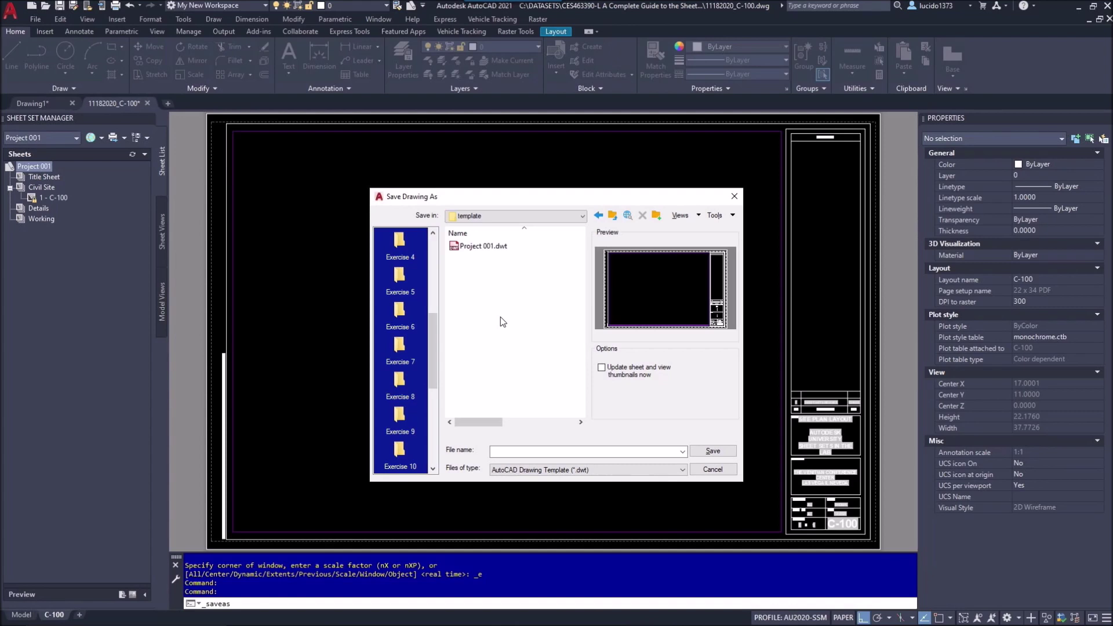
{"action": "left_click", "coordinate": [464, 247]}
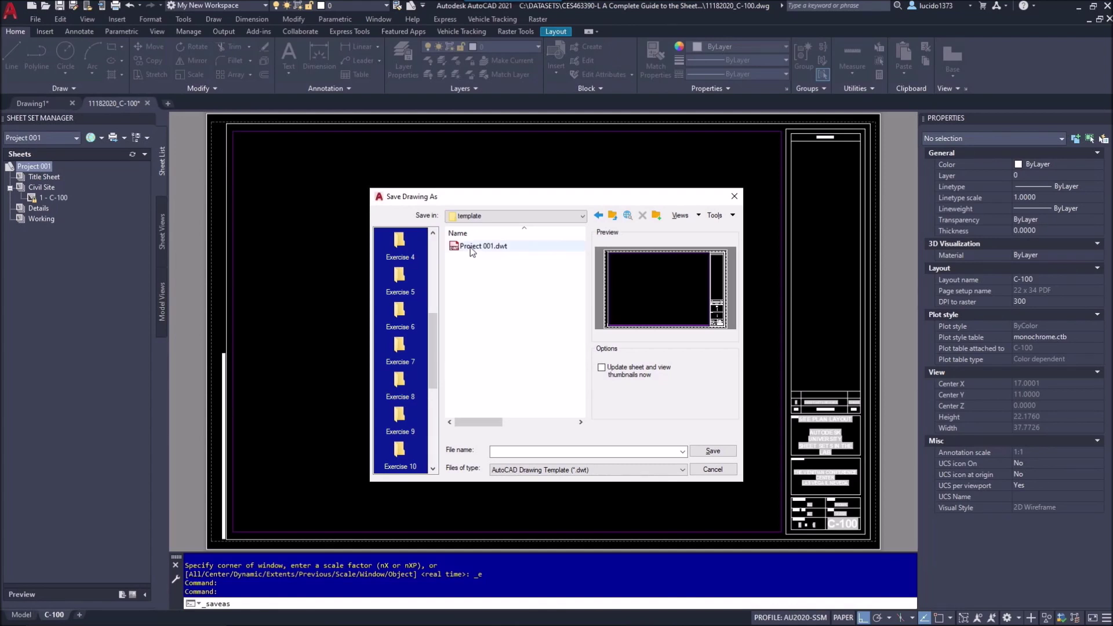
{"action": "left_click", "coordinate": [701, 450]}
{"action": "key", "text": "Return"}
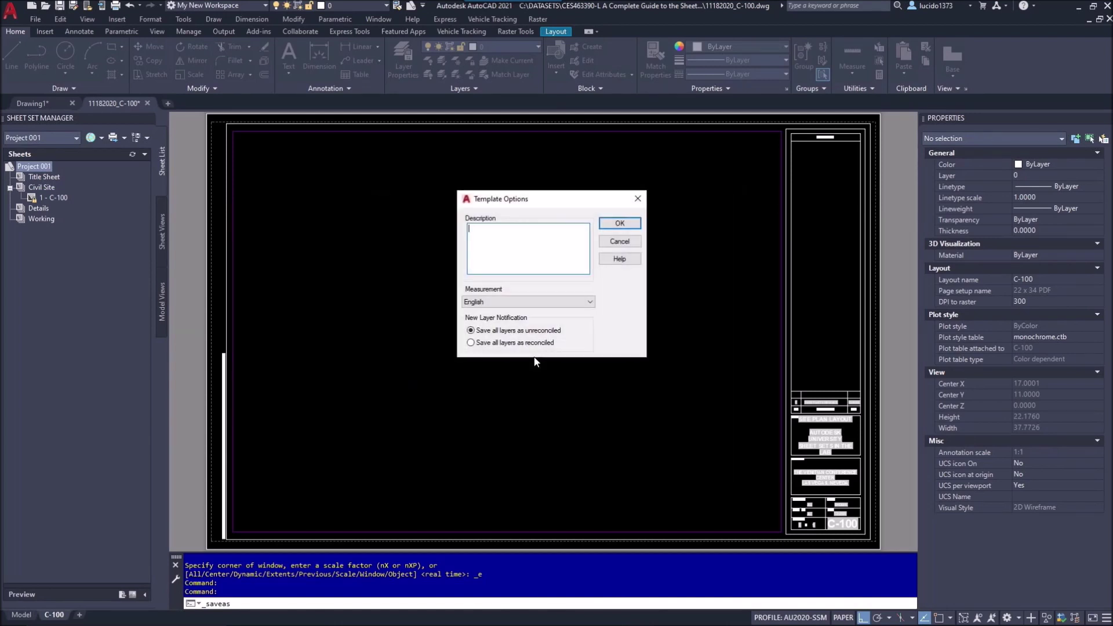
- Enter the template description My Project at AU and accept the template options
{"action": "type", "text": "My Project at AU"}
{"action": "mouse_move", "coordinate": [511, 332]}
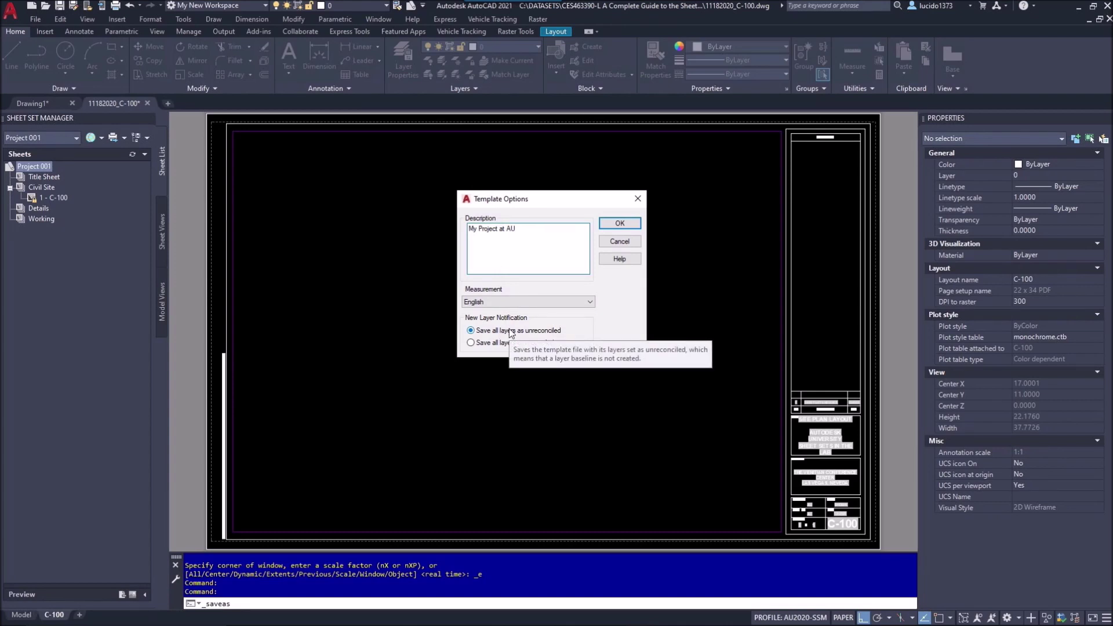
{"action": "left_click", "coordinate": [618, 223]}
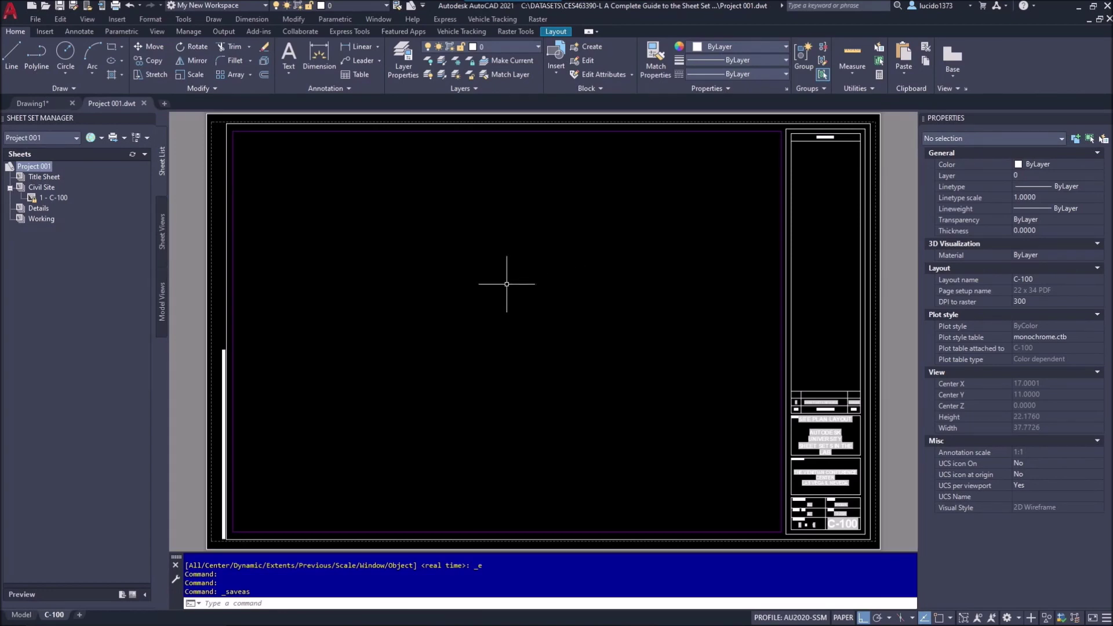
- Create a page setup named 11 x 17 PDF for layout C-100, based on the 22 x 34 PDF setup
{"action": "type", "text": "pagesetup"}
{"action": "key", "text": "Return"}
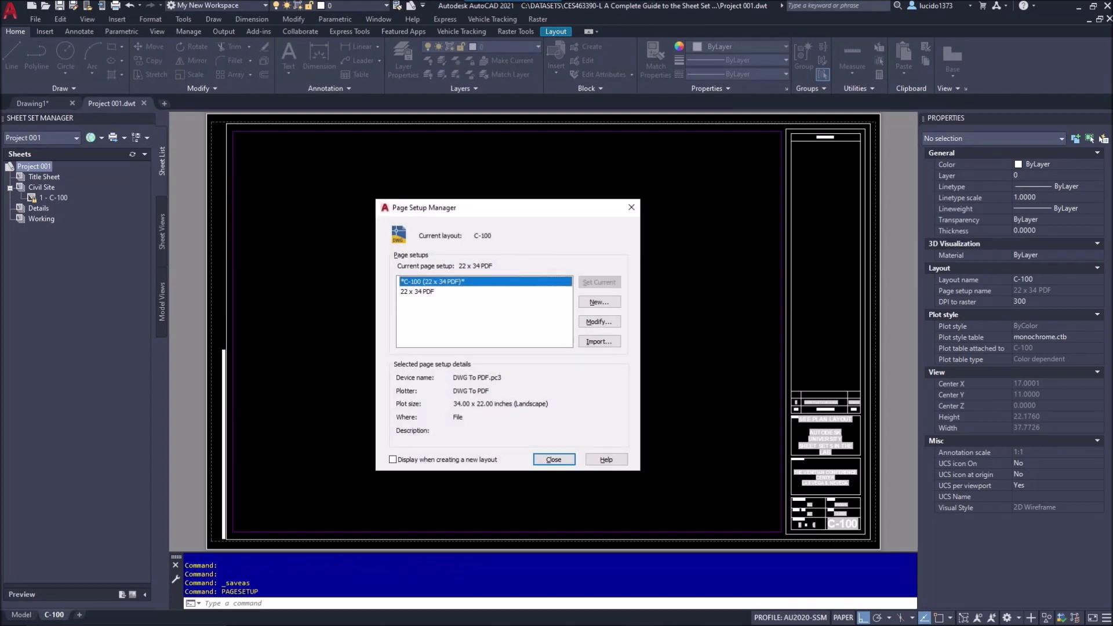
{"action": "left_click", "coordinate": [426, 292]}
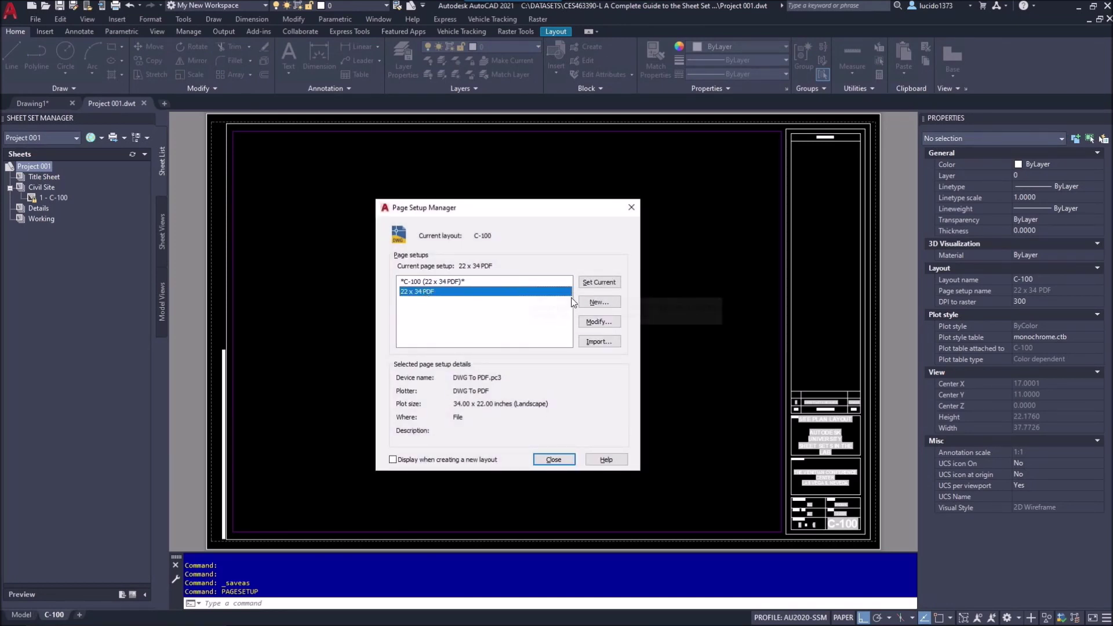
{"action": "left_click", "coordinate": [600, 304]}
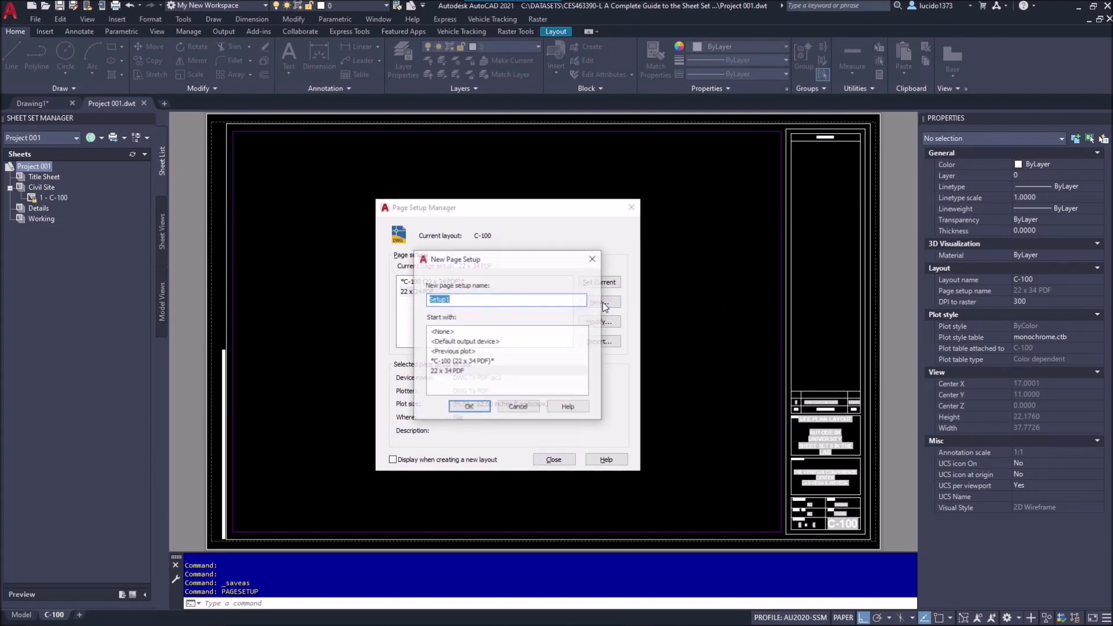
{"action": "type", "text": "11 x 17 PDF"}
{"action": "left_click", "coordinate": [471, 408]}
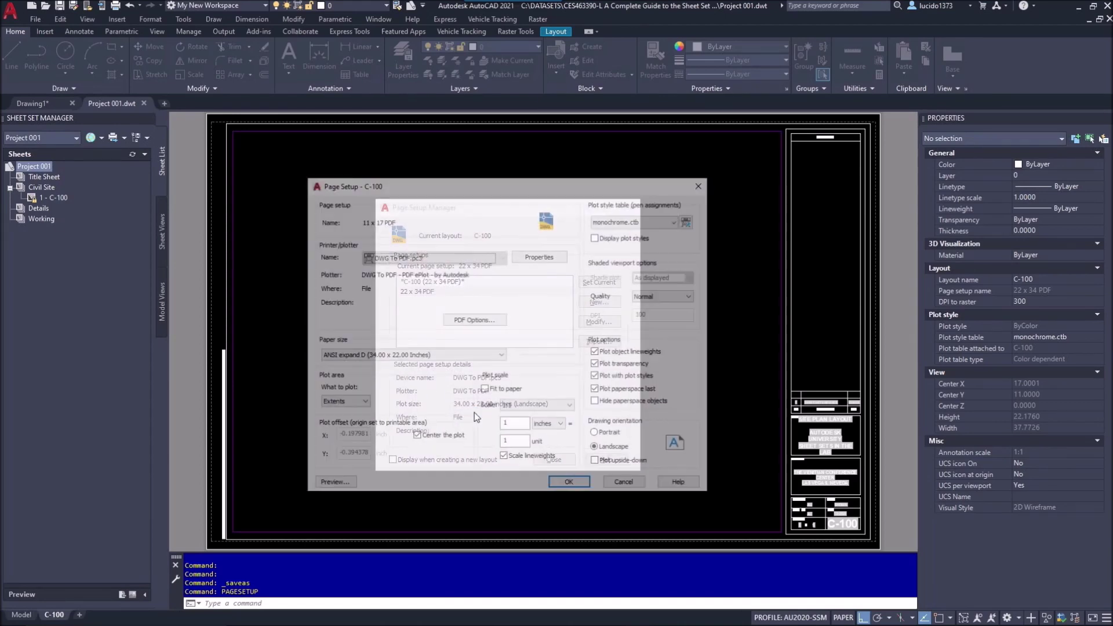
- Set the new page setup's paper to ANSI expand B (11.00 x 17.00 Inches) and its plot scale to 1 inch = 2 units
{"action": "left_click", "coordinate": [405, 356]}
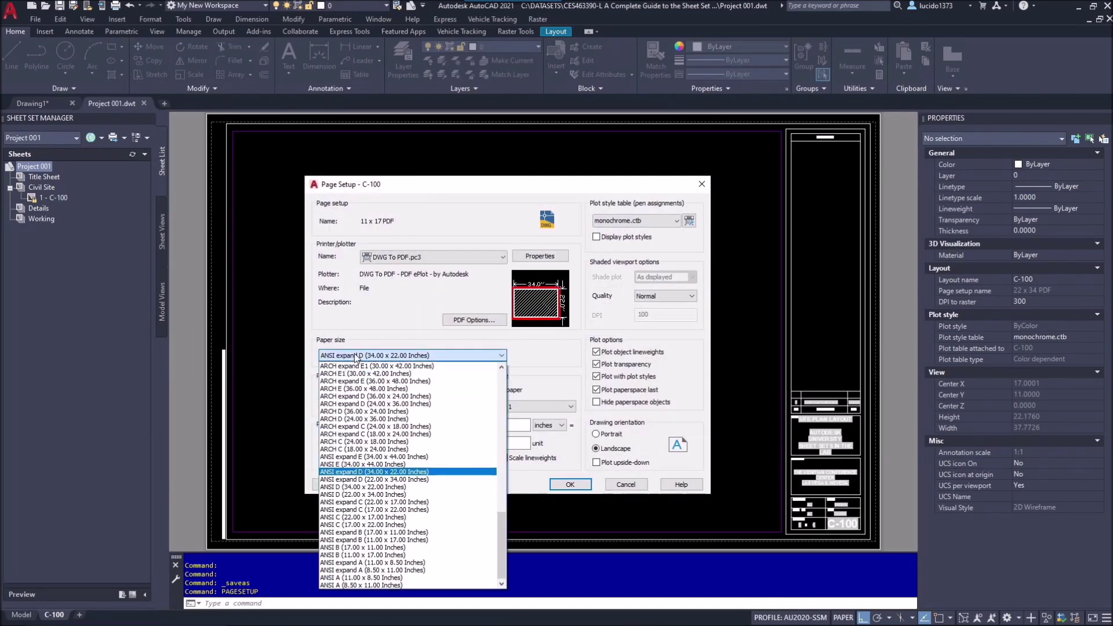
{"action": "left_click", "coordinate": [356, 540]}
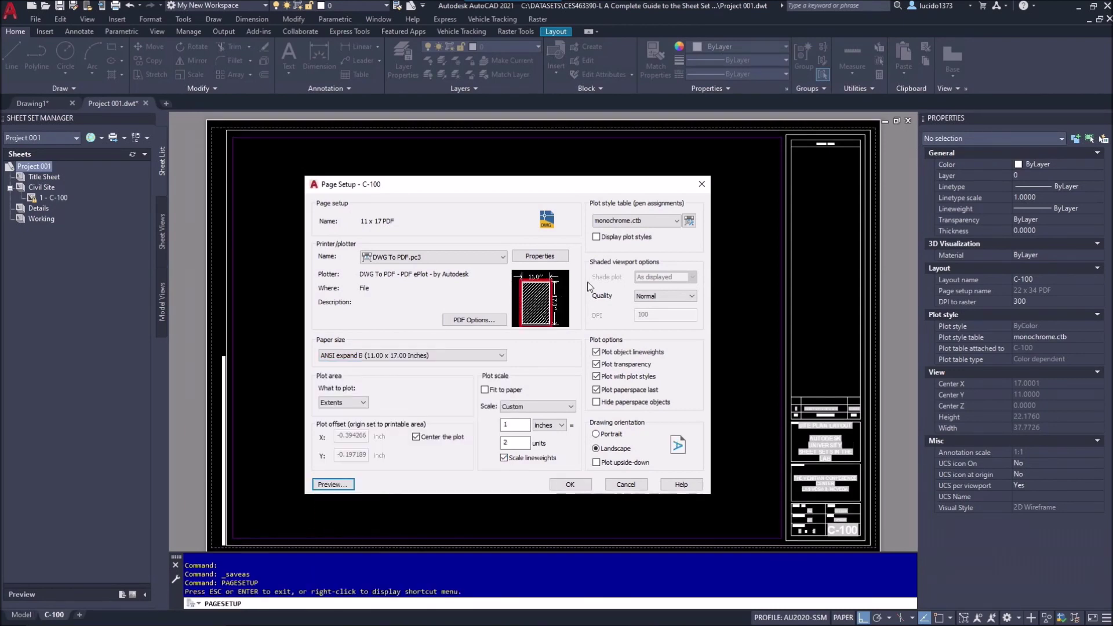
{"action": "left_click", "coordinate": [570, 484]}
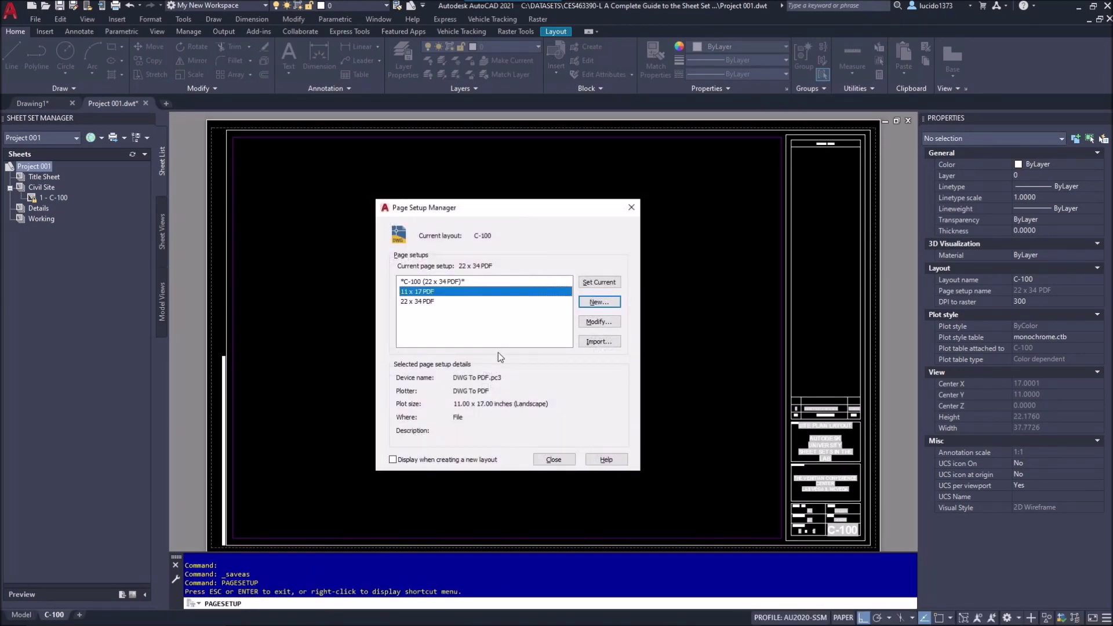
- Create a 22 x 34 DWFx page setup based on 22 x 34 PDF, using the DWFx ePlot (XPS Compatible).pc3 plotter
{"action": "left_click", "coordinate": [457, 302]}
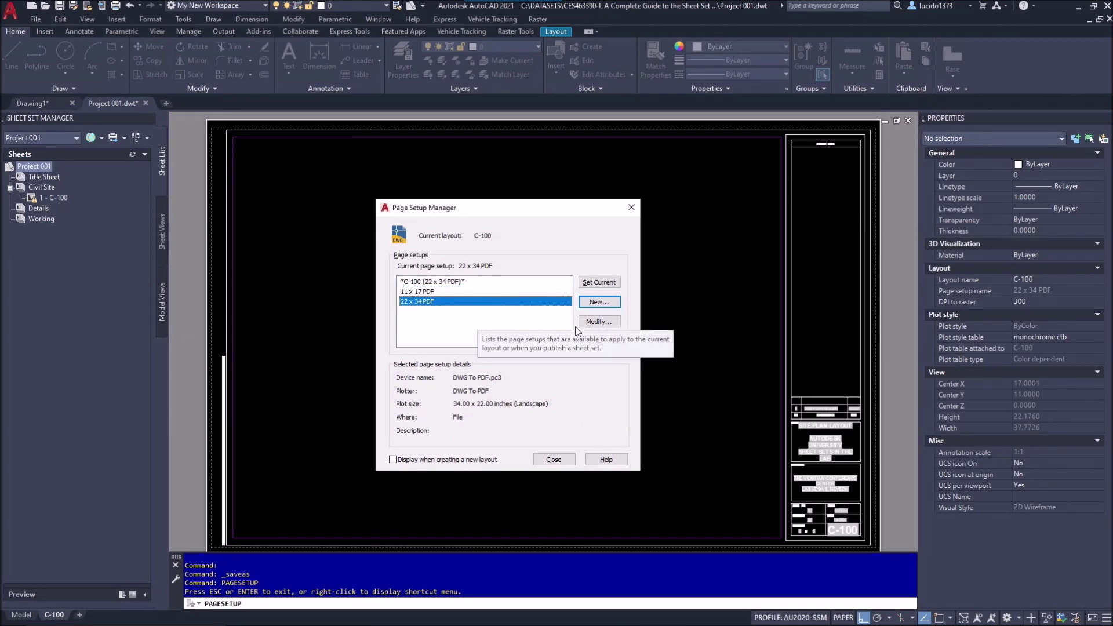
{"action": "left_click", "coordinate": [599, 302]}
{"action": "type", "text": "22 x 34 DWFx"}
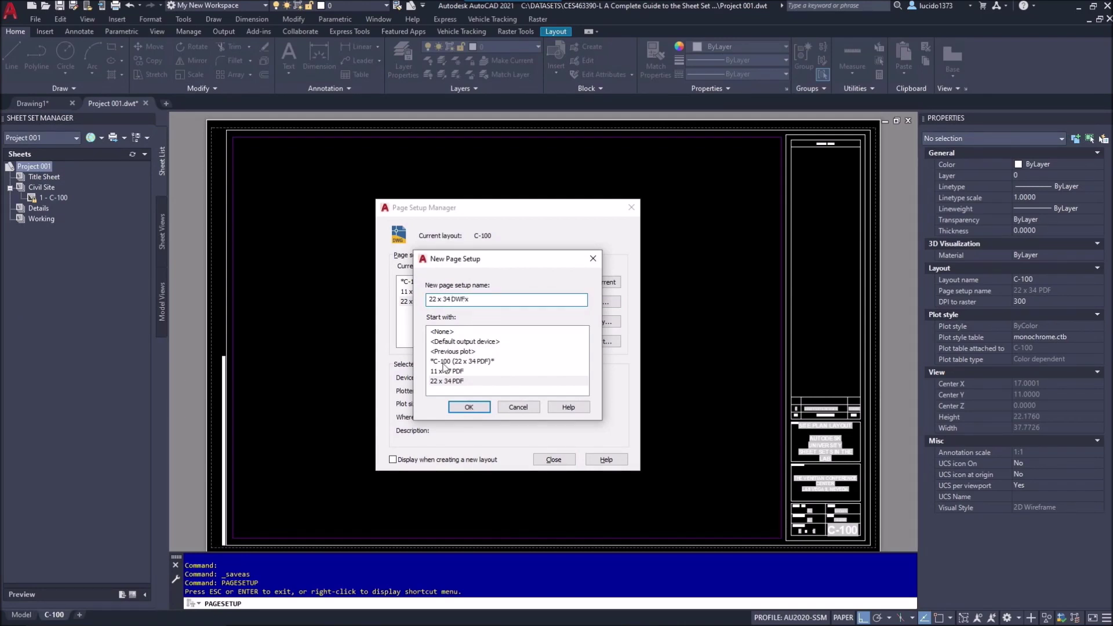
{"action": "left_click", "coordinate": [471, 407]}
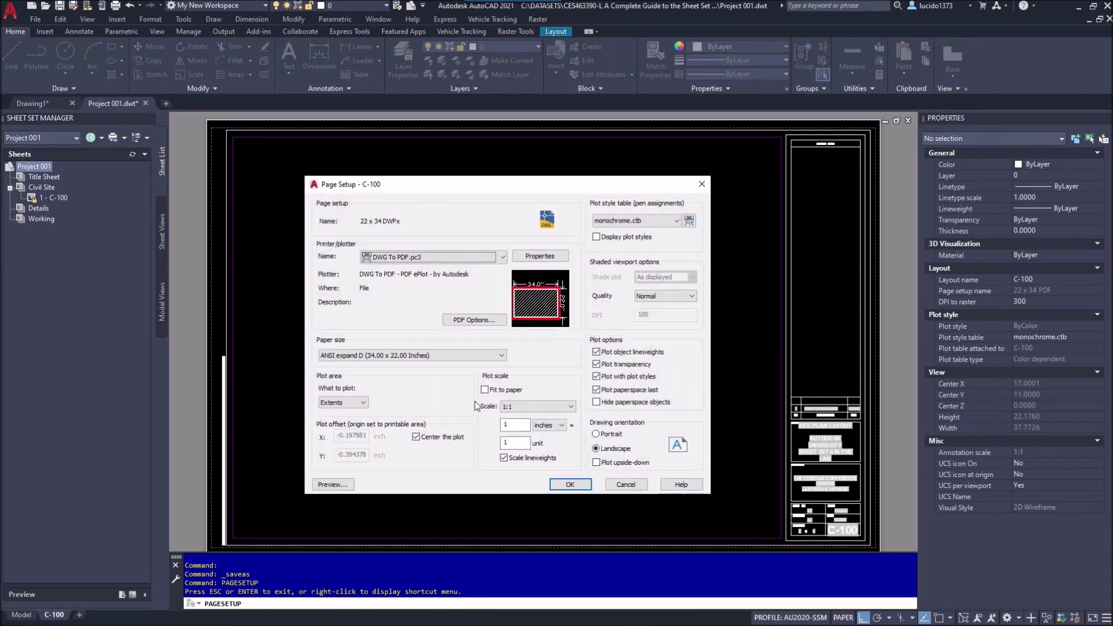
{"action": "left_click", "coordinate": [399, 258]}
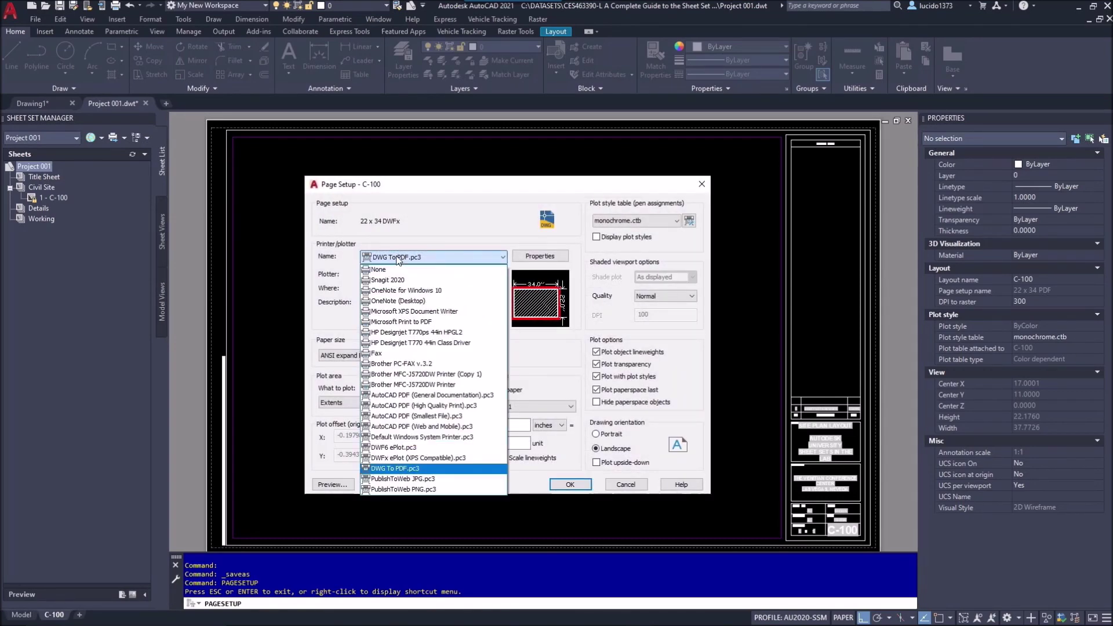
{"action": "left_click", "coordinate": [423, 459]}
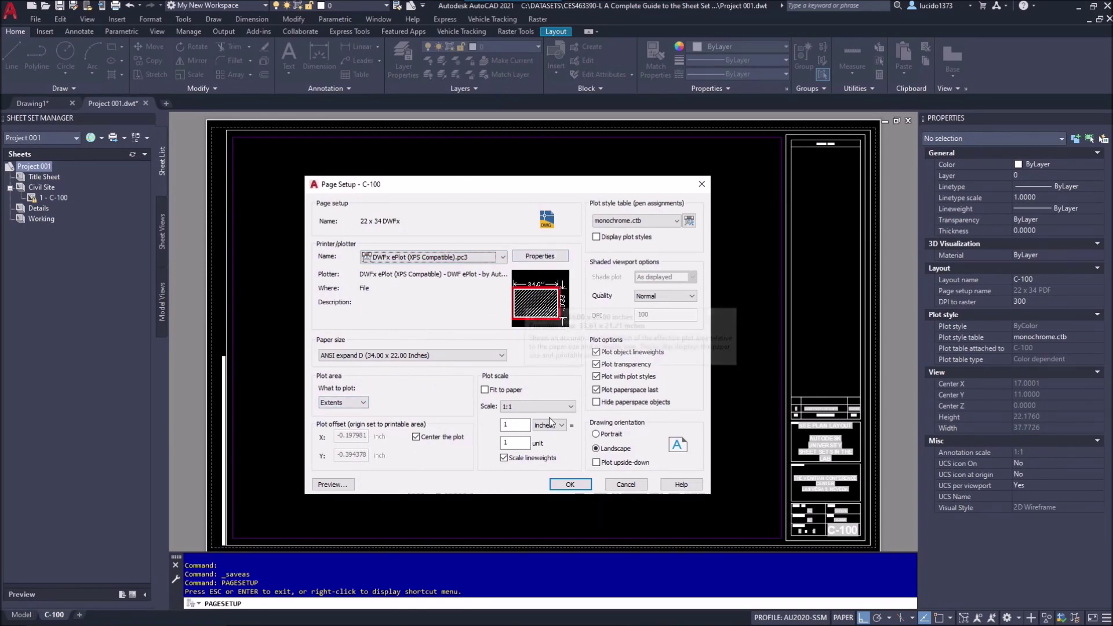
{"action": "left_click", "coordinate": [571, 484]}
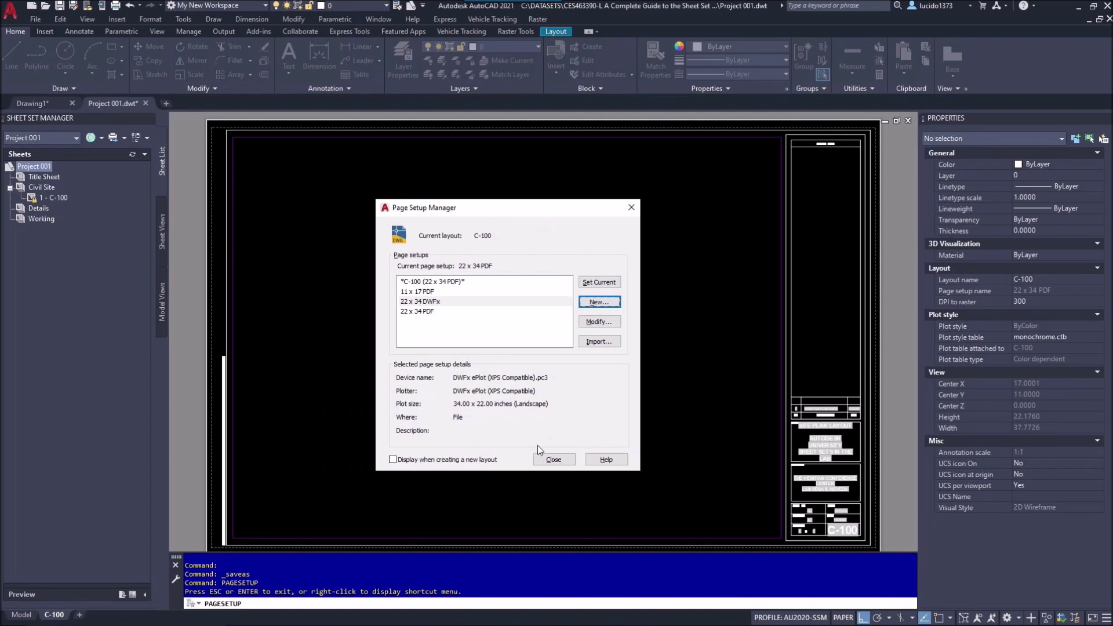
- Finish the page setup management and close Project 001.dwt, saving its changes
{"action": "left_click", "coordinate": [552, 459]}
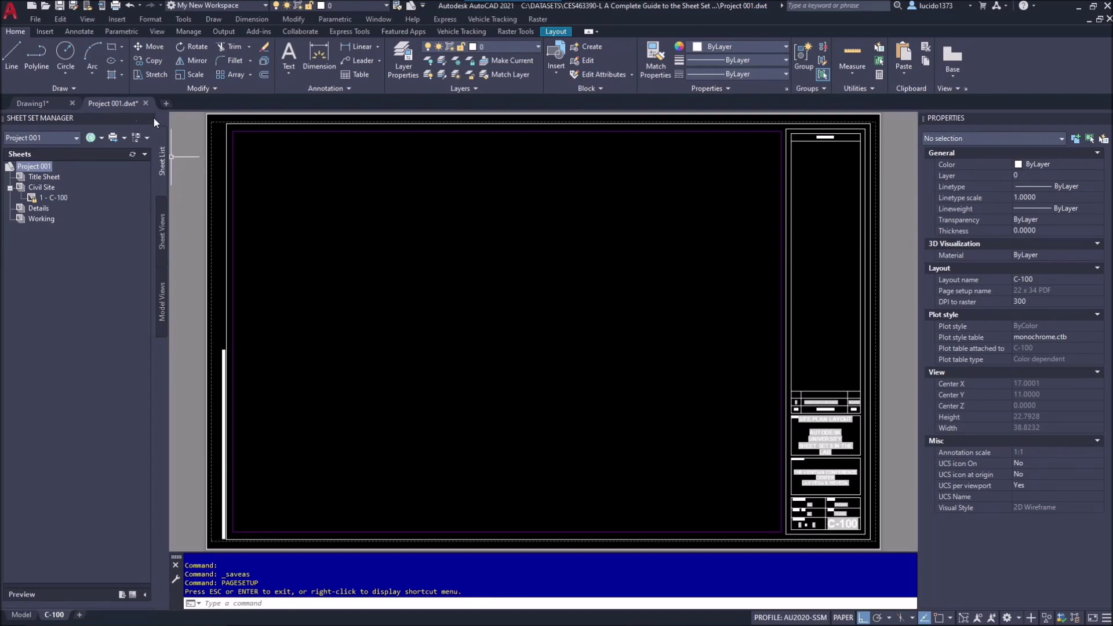
{"action": "left_click", "coordinate": [146, 103]}
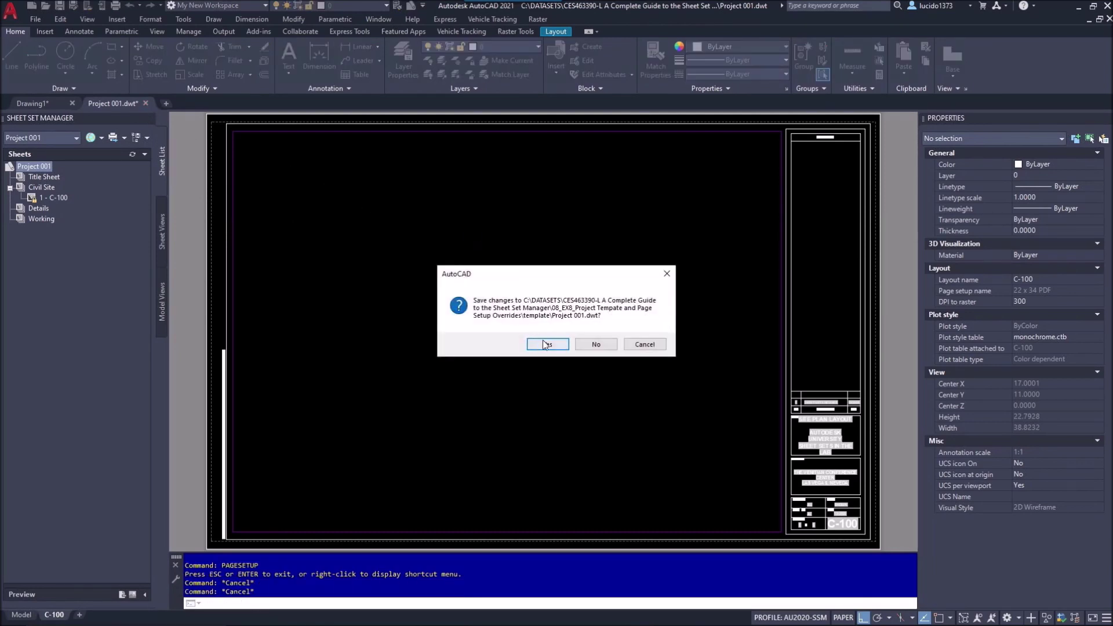
{"action": "left_click", "coordinate": [548, 344]}
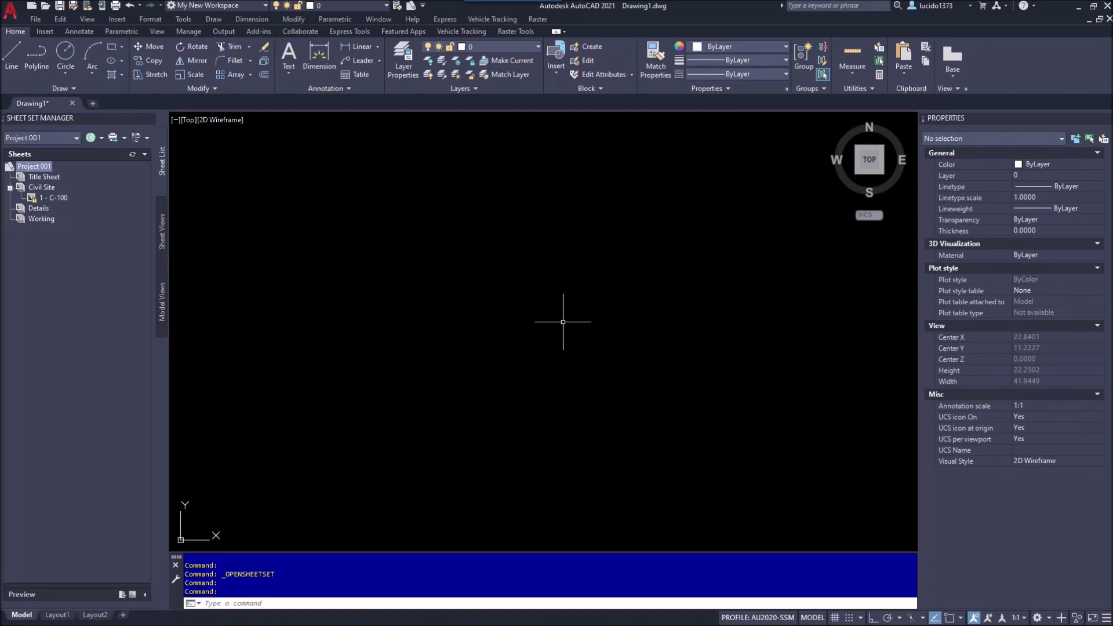
- Set Project 001's page setup overrides file to Project 001.dwt from Exercise 8's template folder
{"action": "right_click", "coordinate": [49, 172]}
{"action": "left_click", "coordinate": [110, 324]}
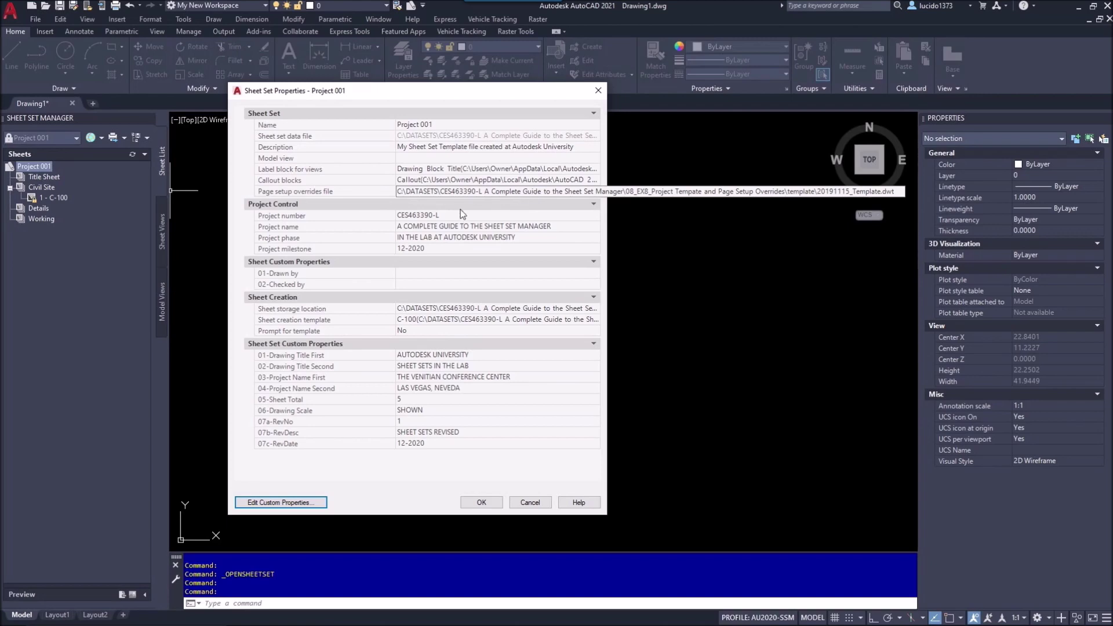
{"action": "left_click", "coordinate": [591, 193]}
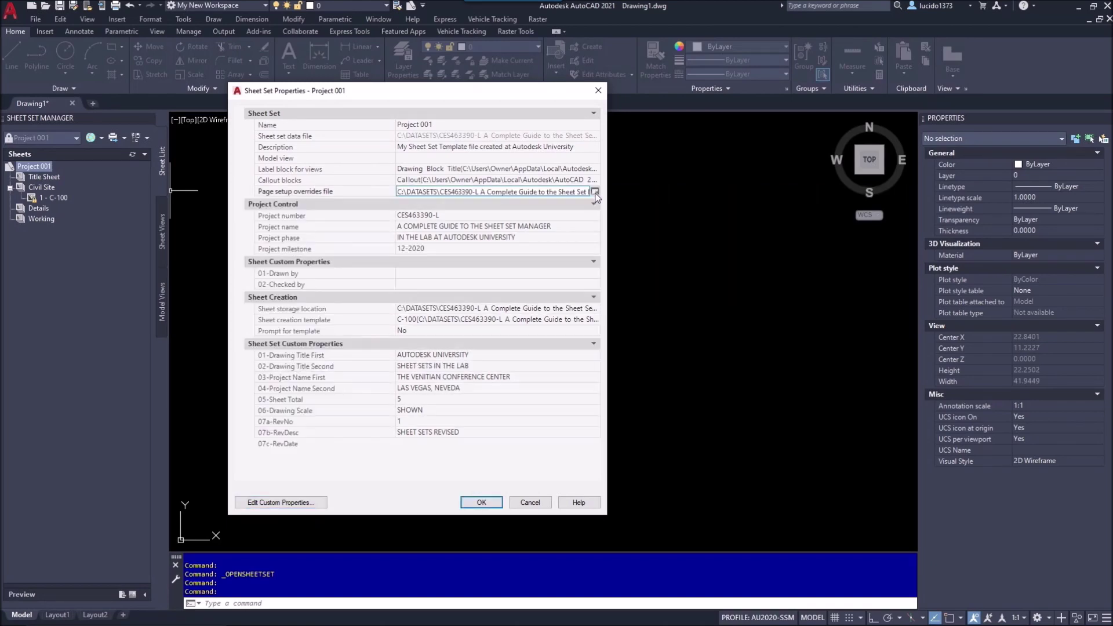
{"action": "left_click", "coordinate": [595, 192]}
{"action": "scroll", "coordinate": [298, 412], "scroll_direction": "down", "scroll_amount": 3}
{"action": "scroll", "coordinate": [298, 412], "scroll_direction": "down", "scroll_amount": 1}
{"action": "left_click", "coordinate": [261, 378]}
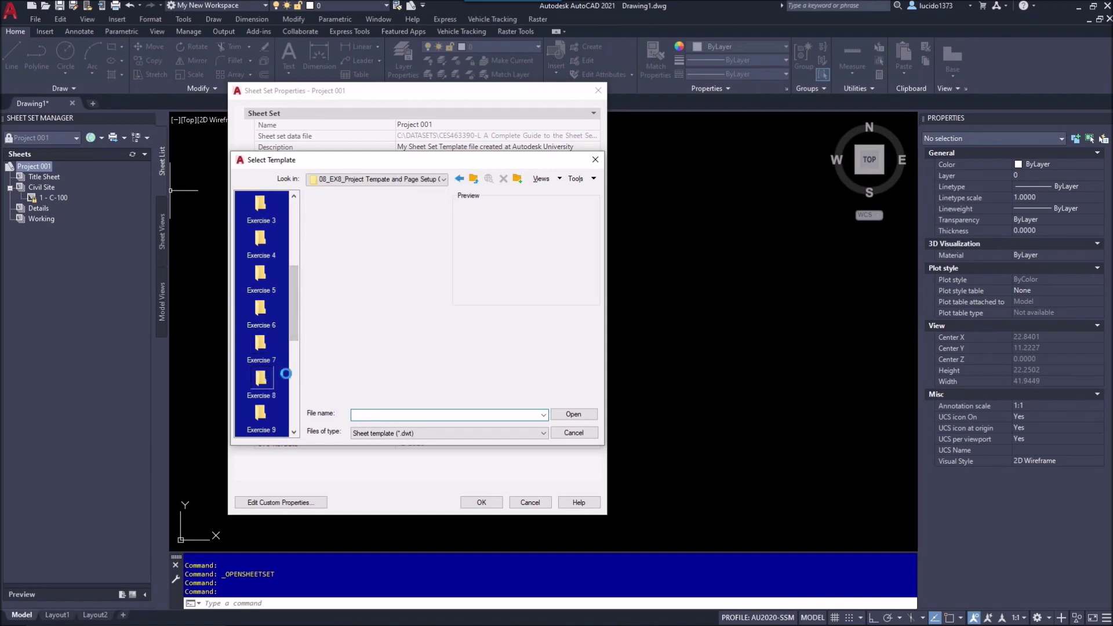
{"action": "left_click", "coordinate": [344, 211]}
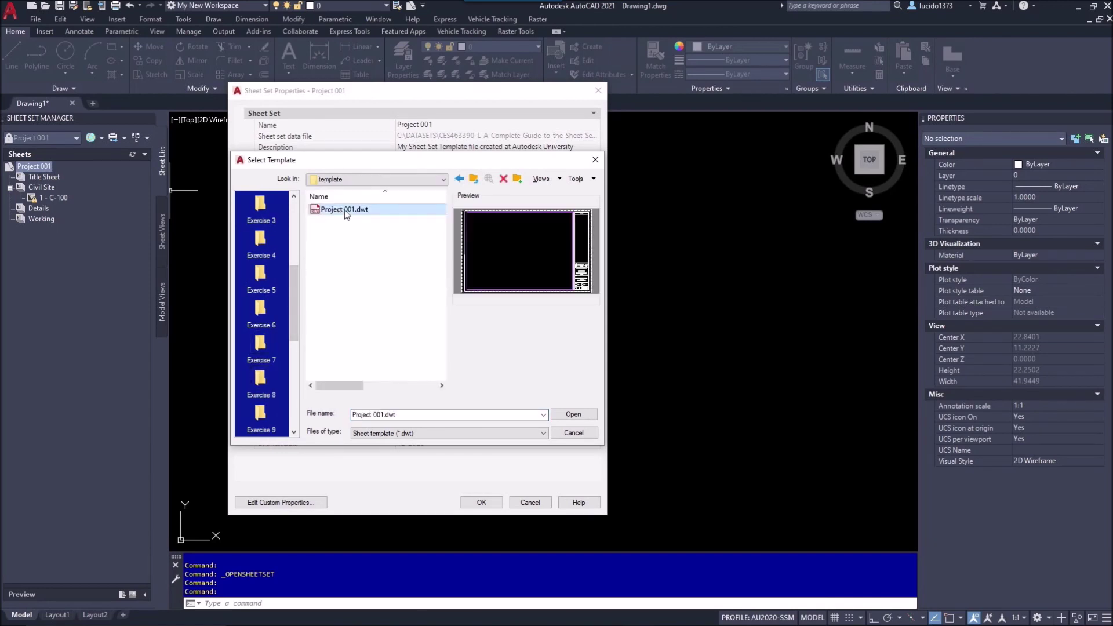
{"action": "left_click", "coordinate": [559, 412]}
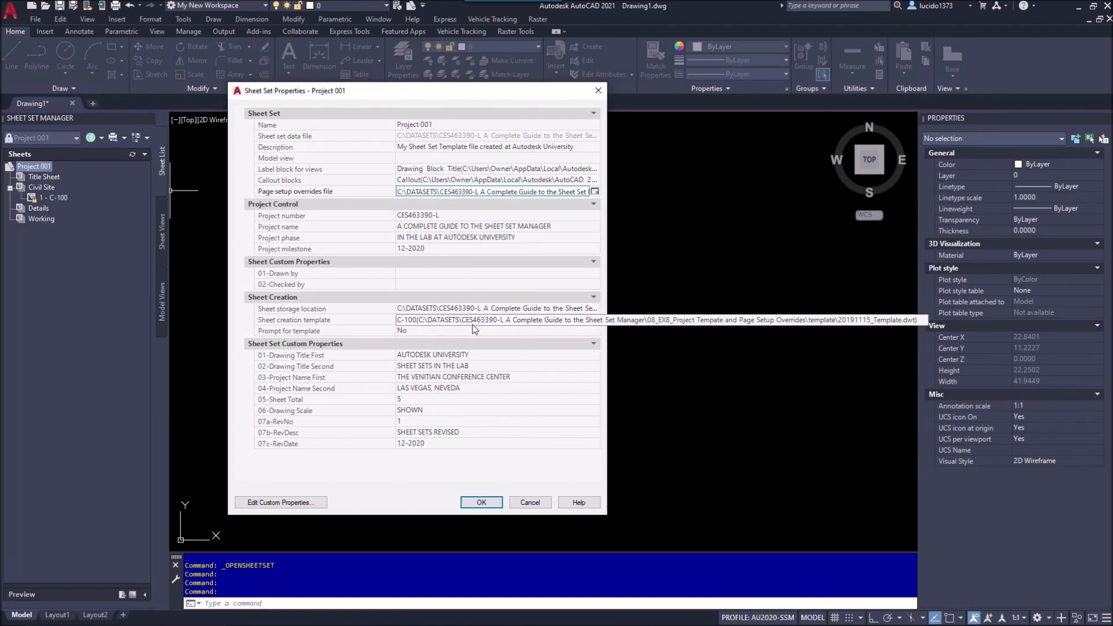
- Set the sheet creation template to layout C-100 of Exercise 8's Project 001.dwt and apply the change to nested subsets
{"action": "left_click", "coordinate": [587, 320]}
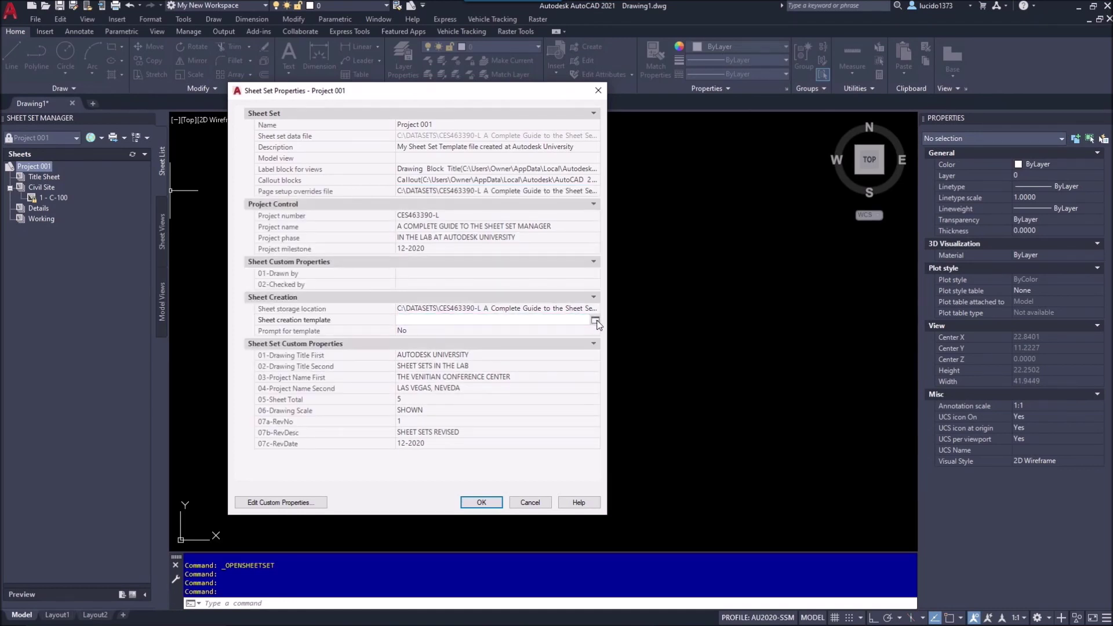
{"action": "left_click", "coordinate": [595, 320]}
{"action": "left_click", "coordinate": [541, 259]}
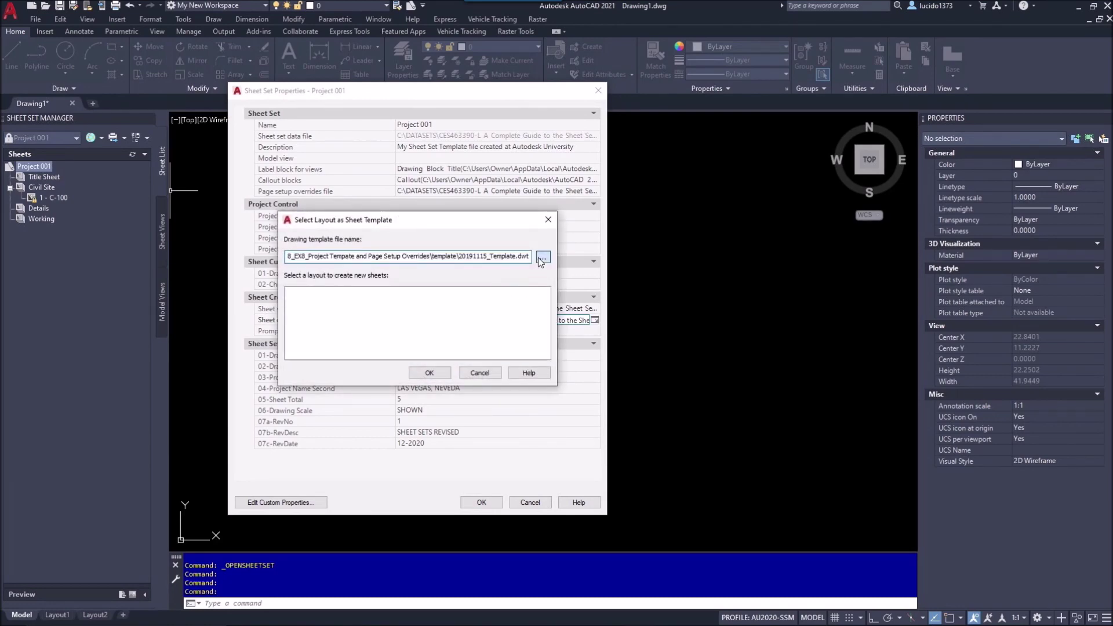
{"action": "scroll", "coordinate": [296, 410], "scroll_direction": "down", "scroll_amount": 2}
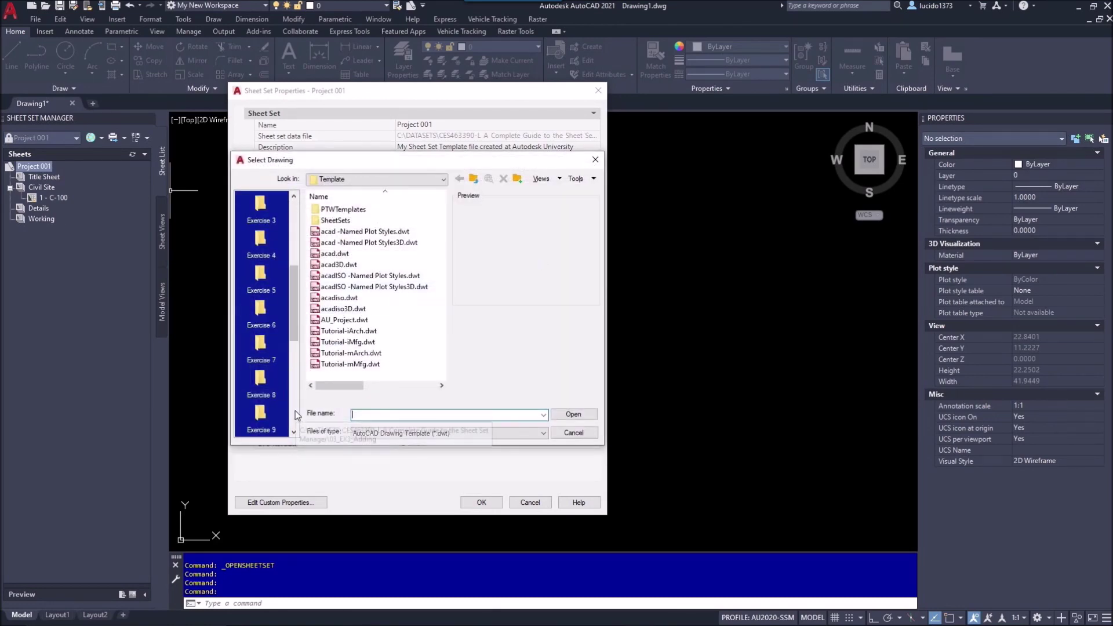
{"action": "left_click", "coordinate": [261, 378]}
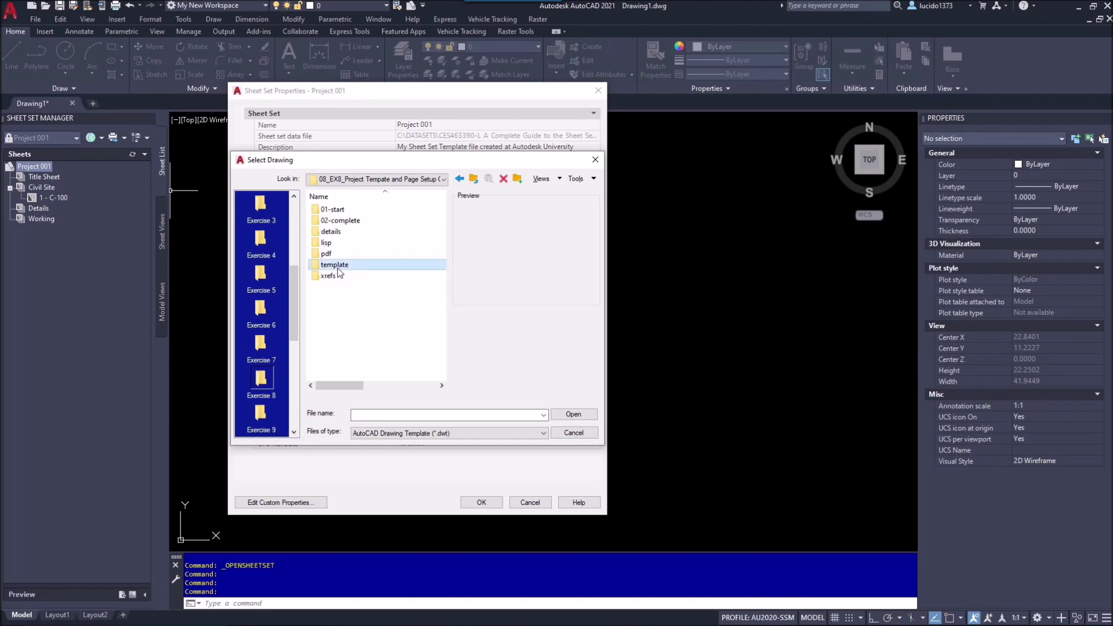
{"action": "double_click", "coordinate": [336, 265]}
{"action": "left_click", "coordinate": [336, 210]}
{"action": "left_click", "coordinate": [574, 414]}
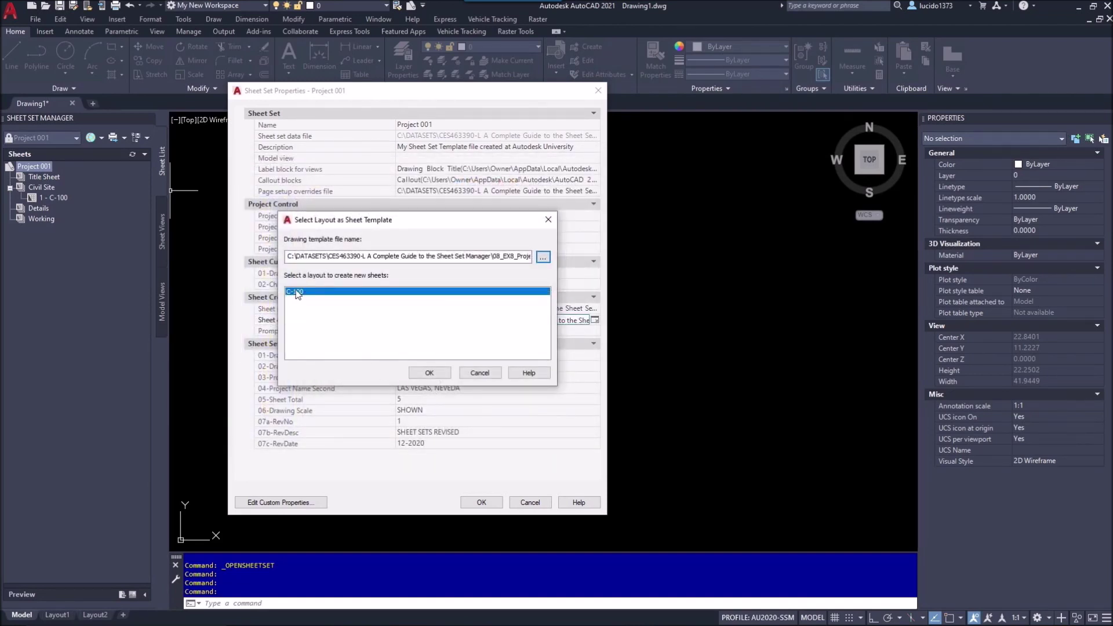
{"action": "left_click", "coordinate": [438, 374]}
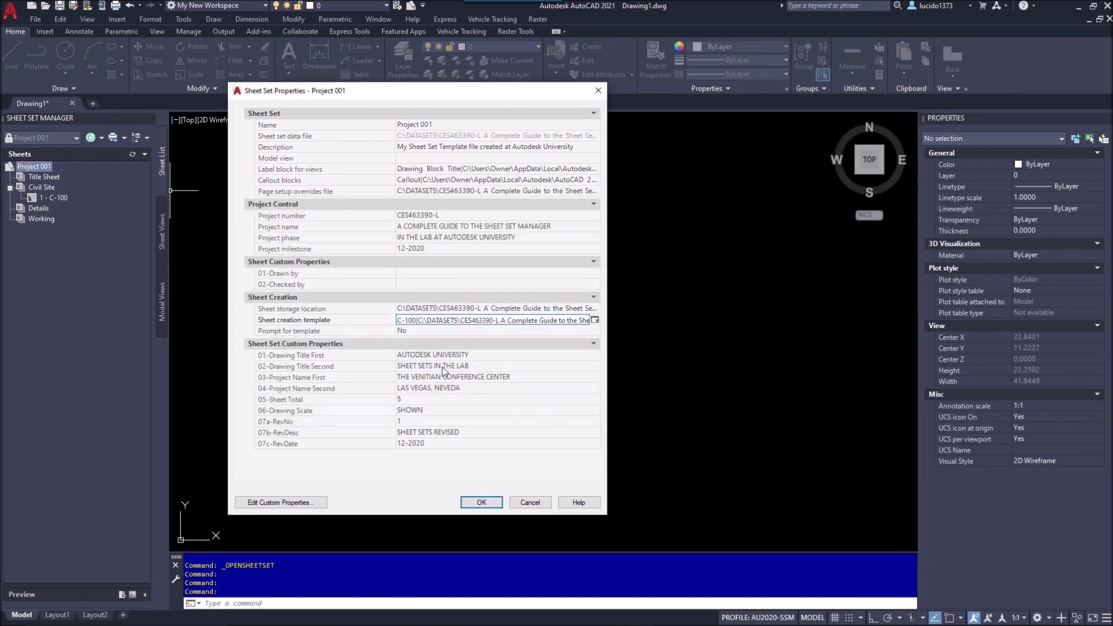
{"action": "left_click", "coordinate": [482, 503]}
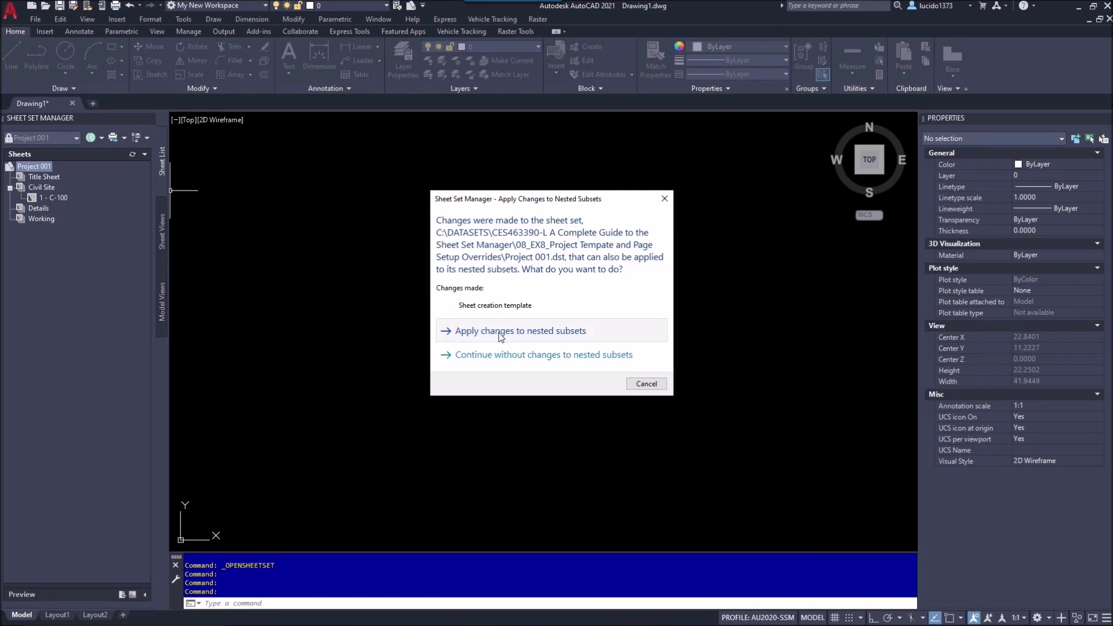
{"action": "left_click", "coordinate": [500, 335]}
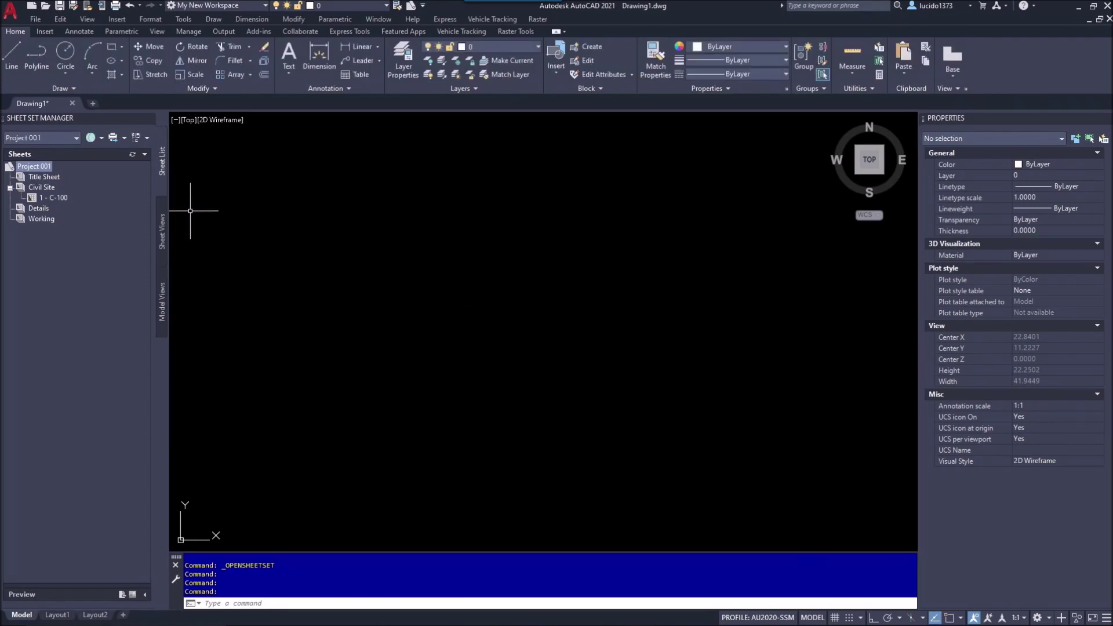
- Review the page setup overrides file and sheet creation template in Project 001's sheet set properties
{"action": "right_click", "coordinate": [47, 172]}
{"action": "left_click", "coordinate": [107, 320]}
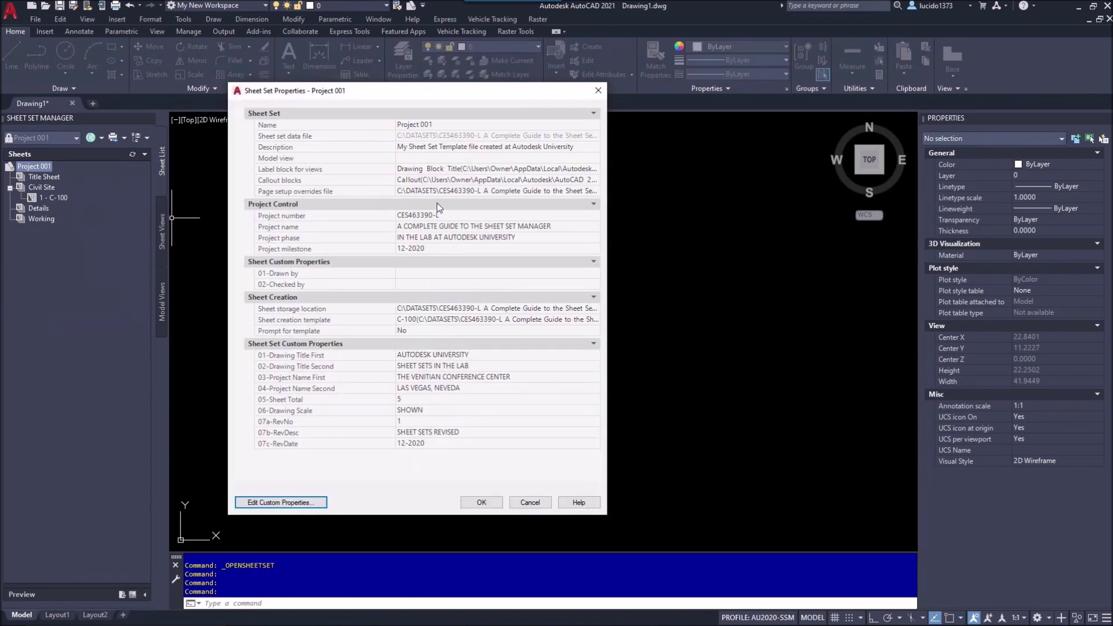
{"action": "left_click", "coordinate": [598, 91]}
- Examine the page setup overrides available for publishing sheet C-100
{"action": "right_click", "coordinate": [62, 199]}
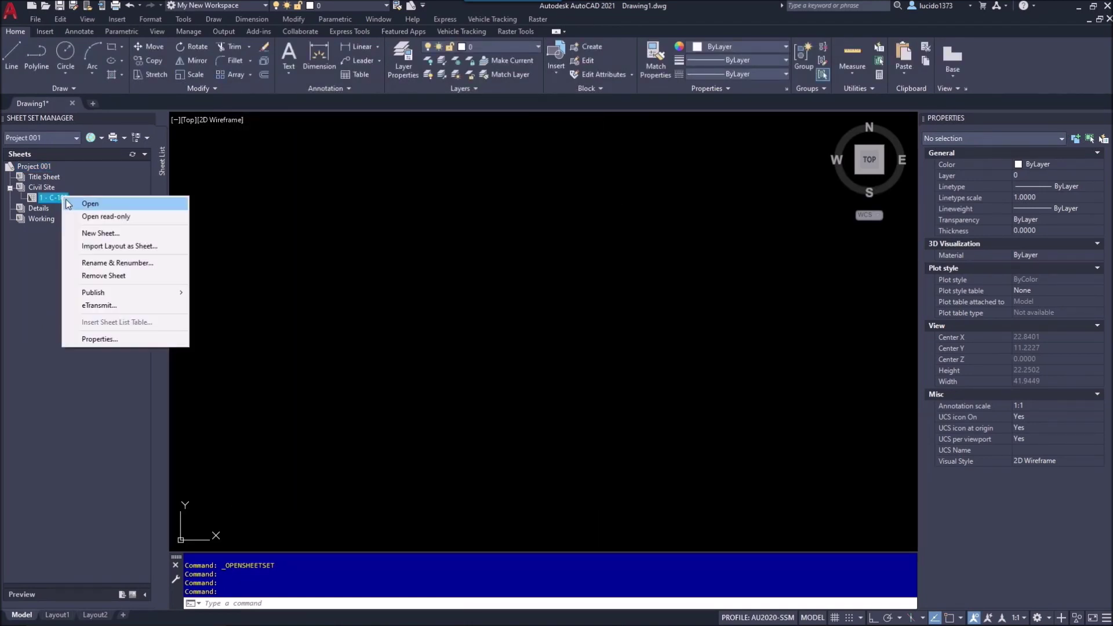
{"action": "mouse_move", "coordinate": [106, 292]}
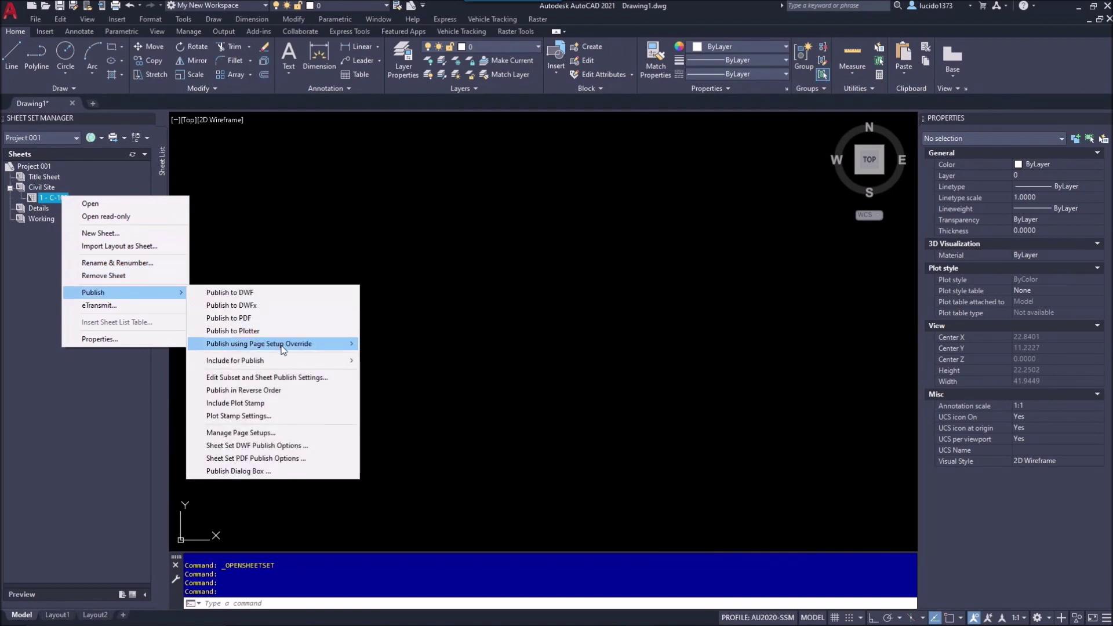
{"action": "mouse_move", "coordinate": [278, 344]}
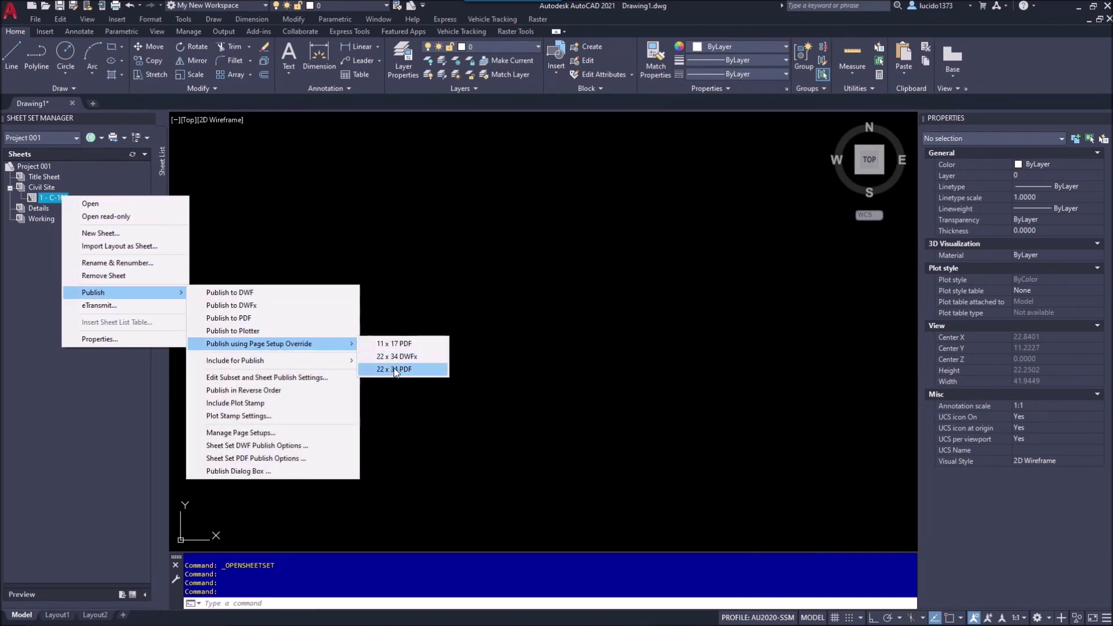
{"action": "left_click", "coordinate": [417, 291]}
{"action": "key", "text": "Escape"}
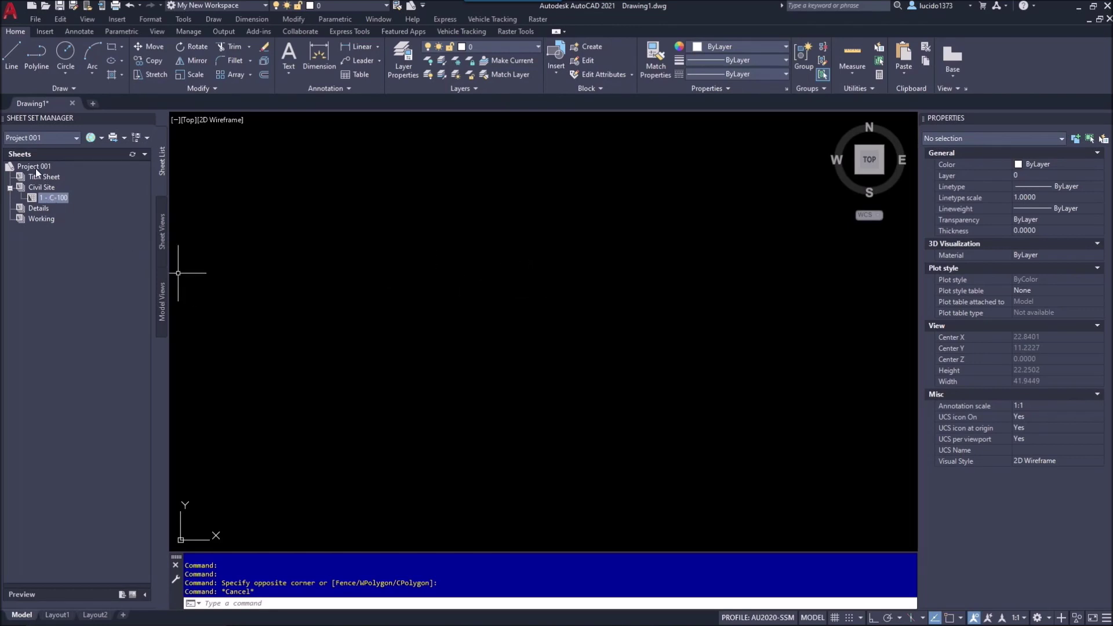
- Choose the sheet set's PDF publish location in Exercise 8's project folder and accept the publish options
{"action": "right_click", "coordinate": [54, 198]}
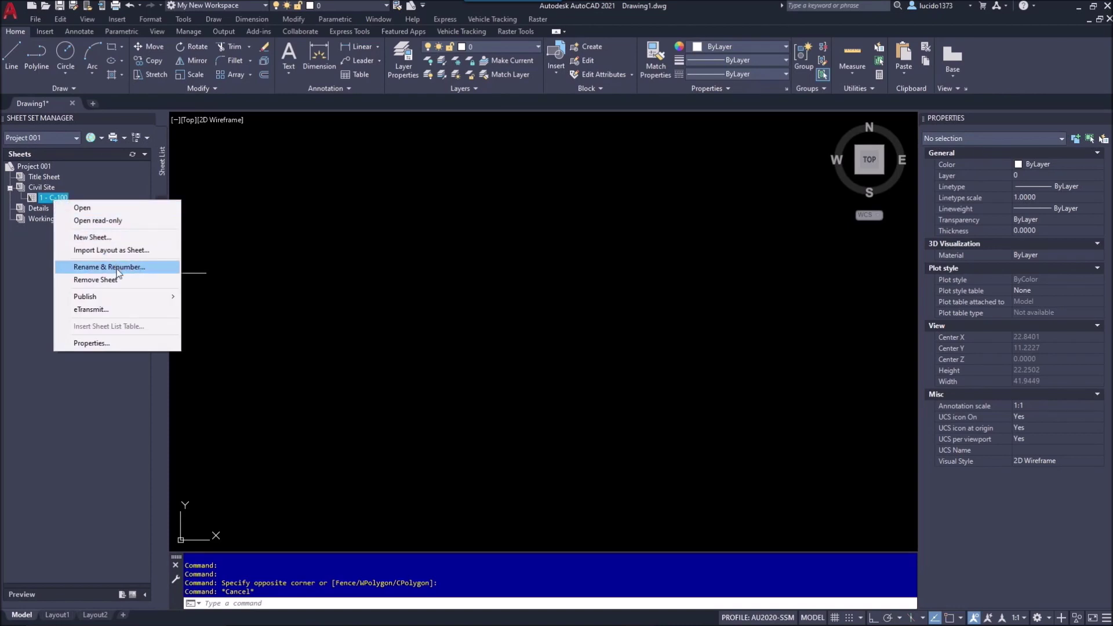
{"action": "mouse_move", "coordinate": [124, 302]}
{"action": "mouse_move", "coordinate": [309, 352]}
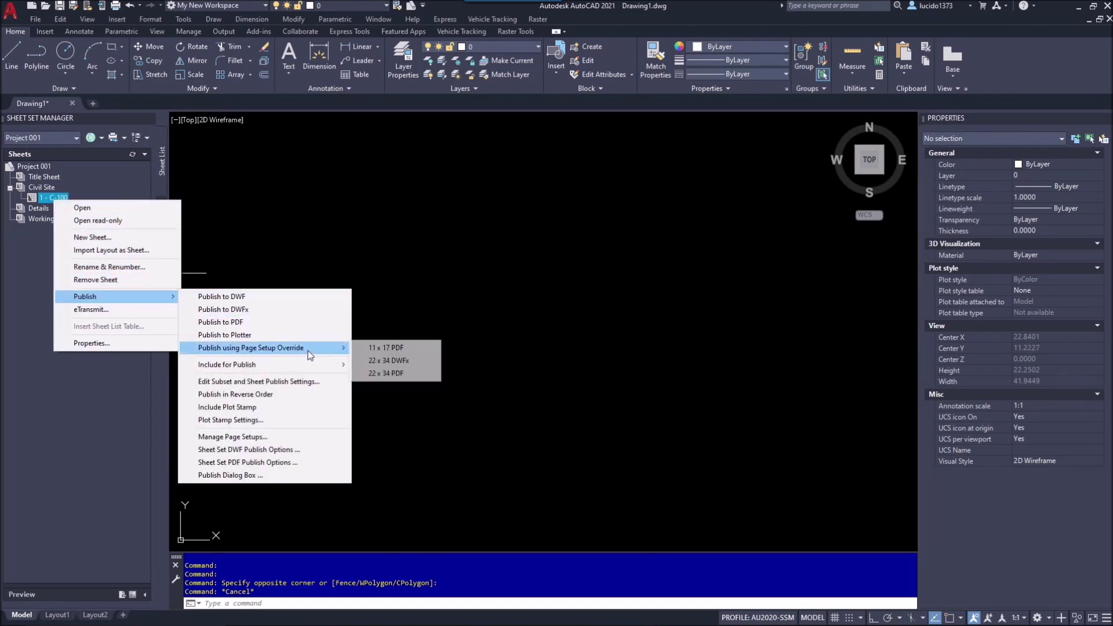
{"action": "left_click", "coordinate": [267, 464]}
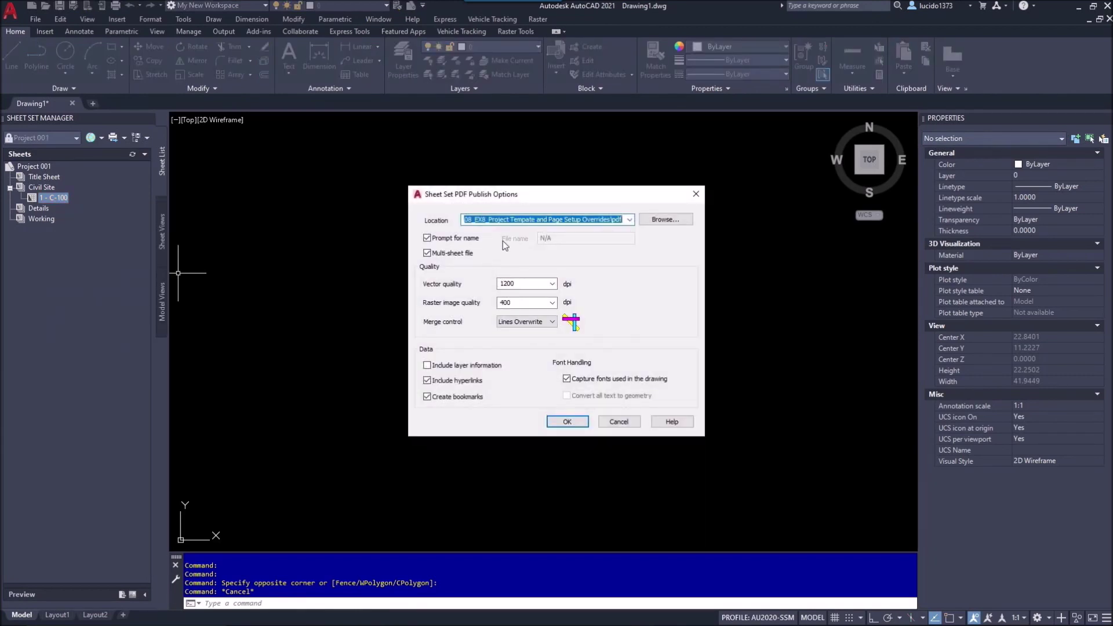
{"action": "left_click", "coordinate": [659, 220]}
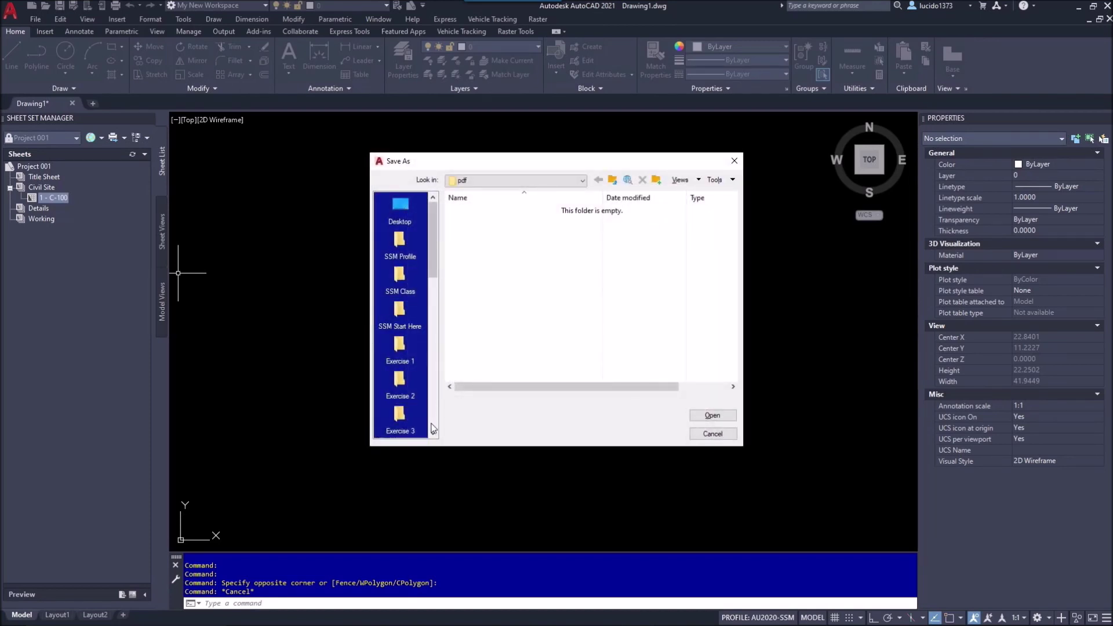
{"action": "scroll", "coordinate": [420, 356], "scroll_direction": "down", "scroll_amount": 2}
{"action": "left_click", "coordinate": [406, 381]}
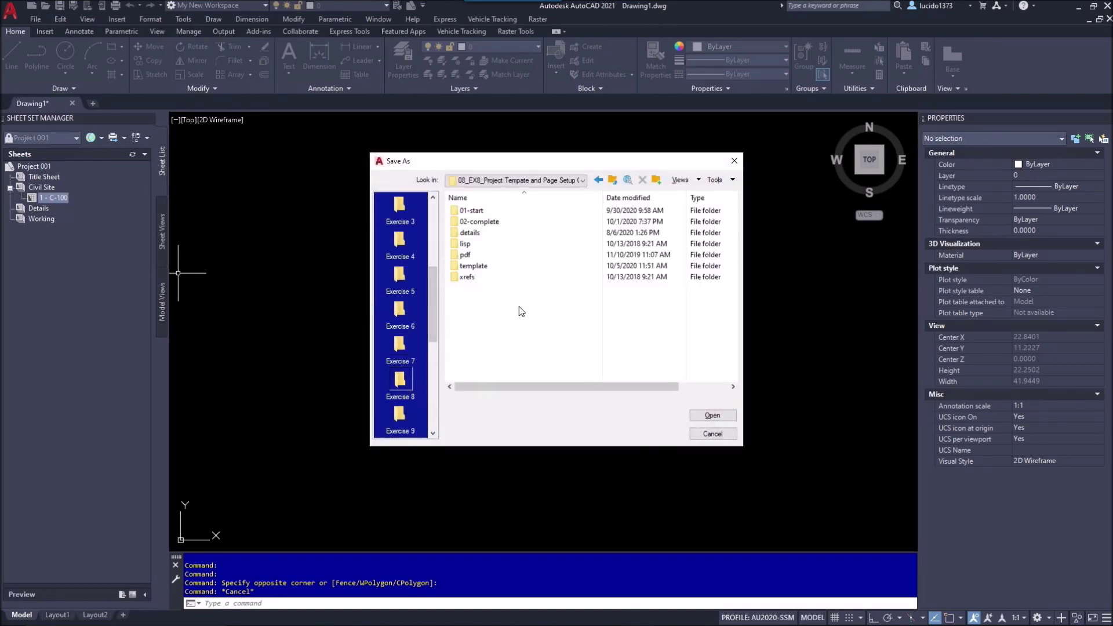
{"action": "left_click", "coordinate": [712, 416]}
{"action": "left_click", "coordinate": [564, 422]}
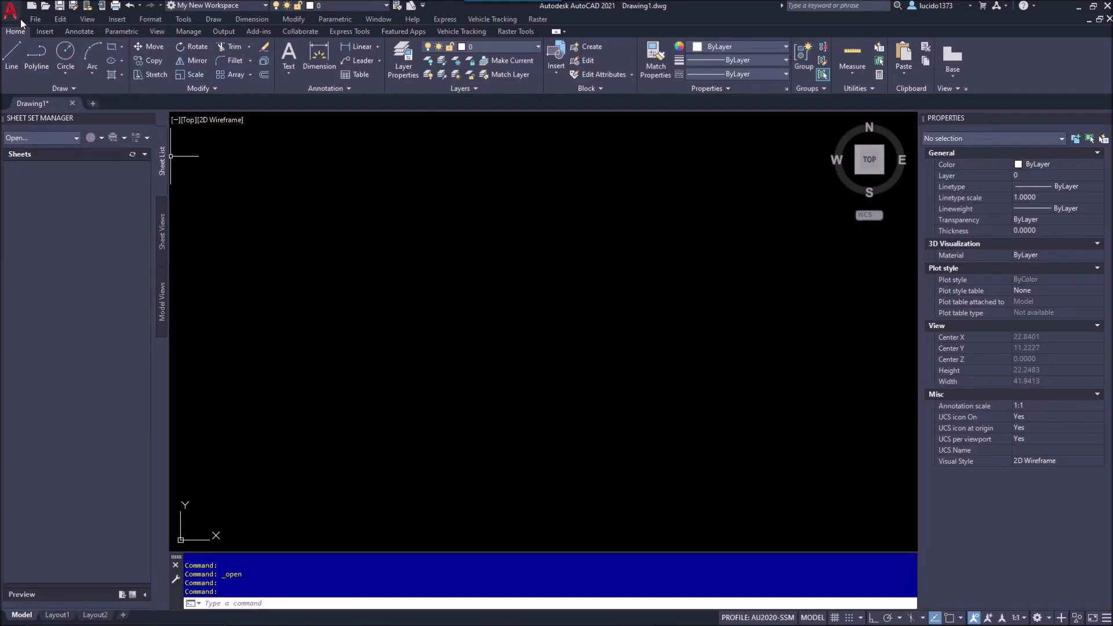
- Open the Project 001 sheet set and its sheet C-100, and inspect the sheet's title block
{"action": "left_click", "coordinate": [17, 16]}
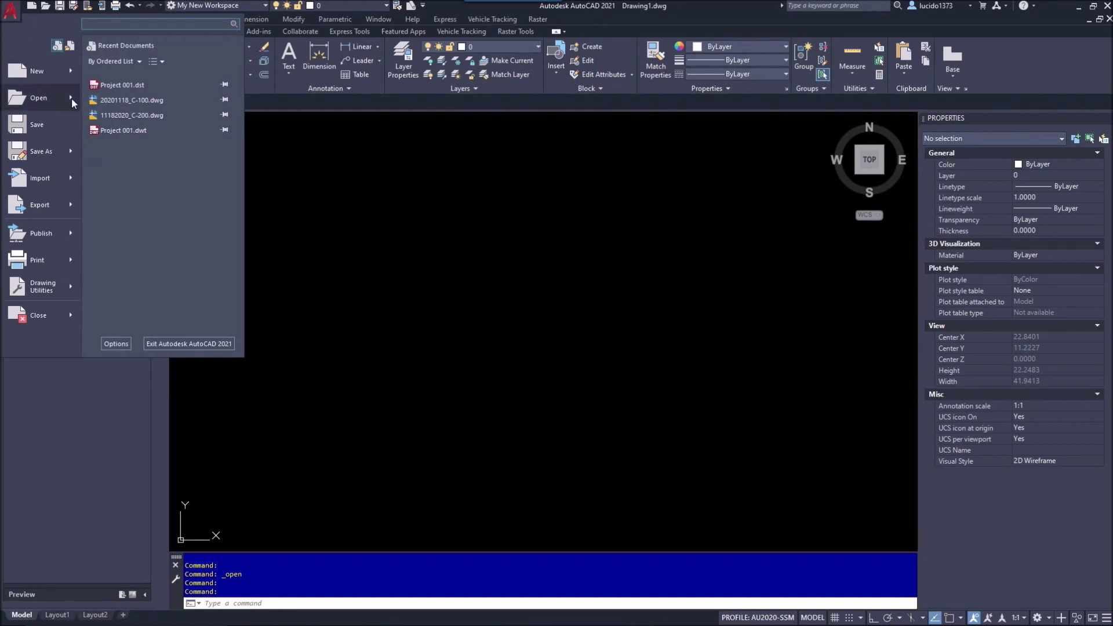
{"action": "mouse_move", "coordinate": [71, 98]}
{"action": "left_click", "coordinate": [133, 175]}
{"action": "double_click", "coordinate": [50, 197]}
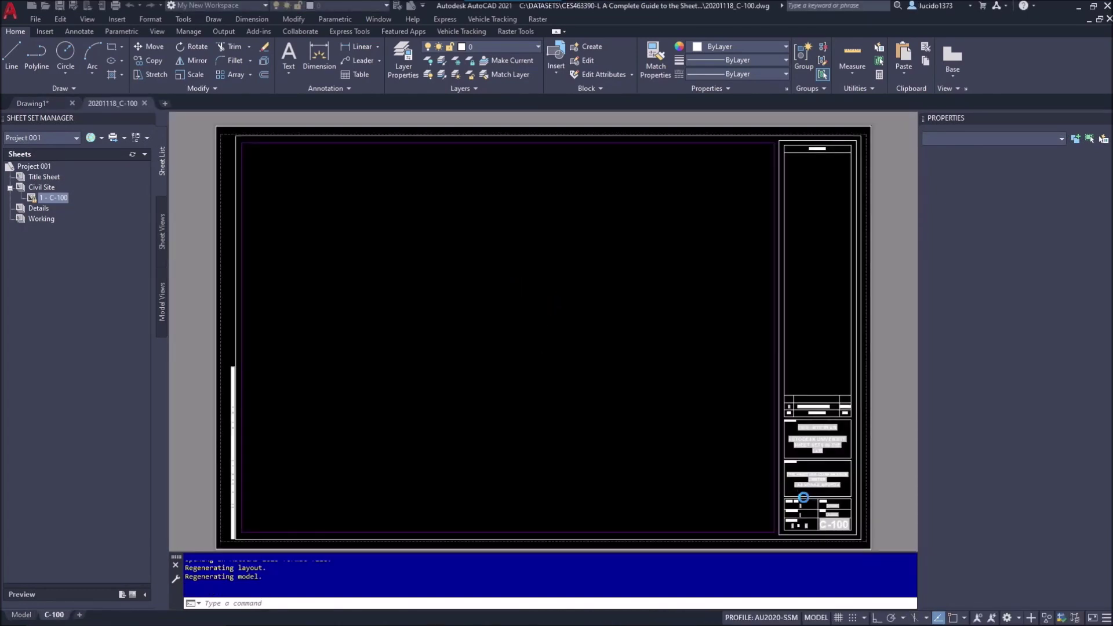
{"action": "scroll", "coordinate": [817, 494], "scroll_direction": "up", "scroll_amount": 4}
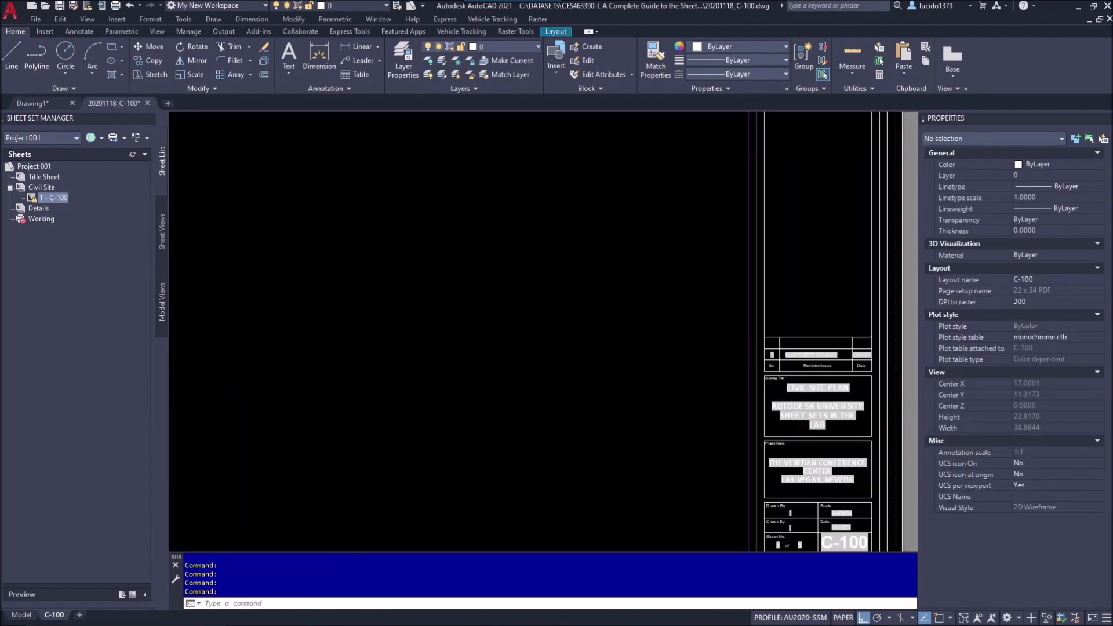
{"action": "middle_click_drag", "start_coordinate": [786, 463], "coordinate": [759, 448]}
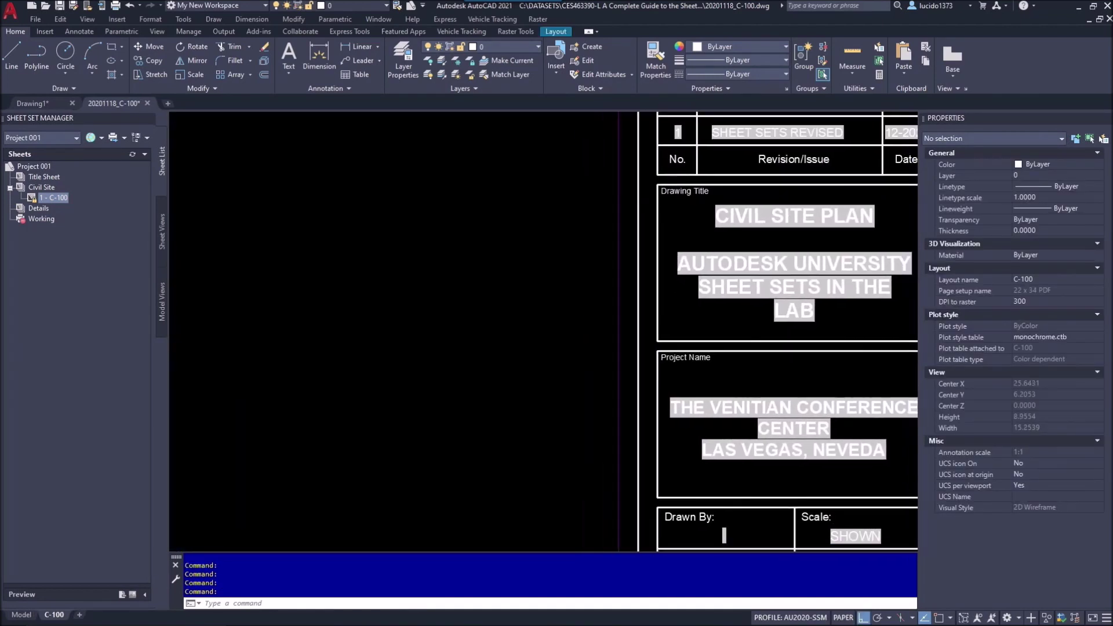
{"action": "middle_click", "coordinate": [368, 286]}
{"action": "middle_click", "coordinate": [368, 286]}
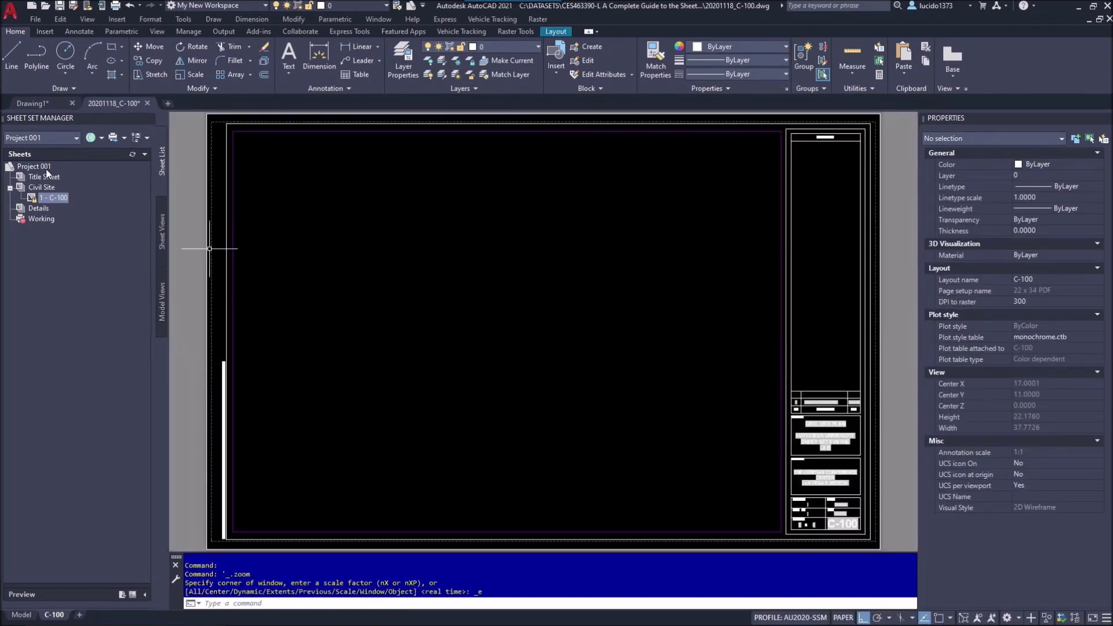
- Review the sheet creation template path in Project 001's sheet set properties
{"action": "right_click", "coordinate": [46, 167]}
{"action": "left_click", "coordinate": [107, 322]}
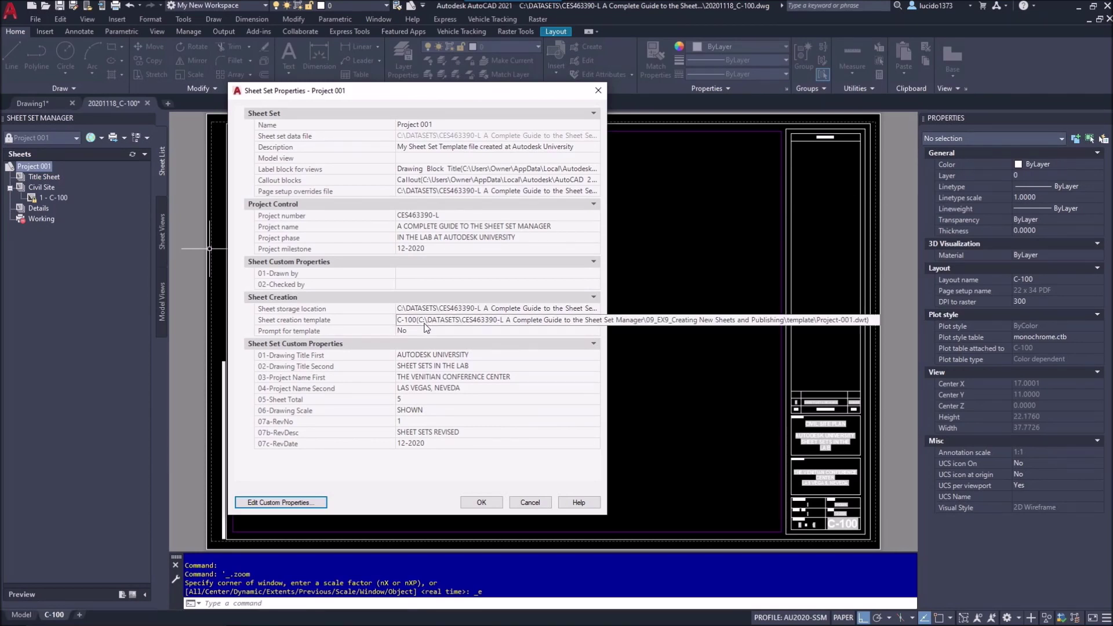
{"action": "left_click", "coordinate": [532, 502]}
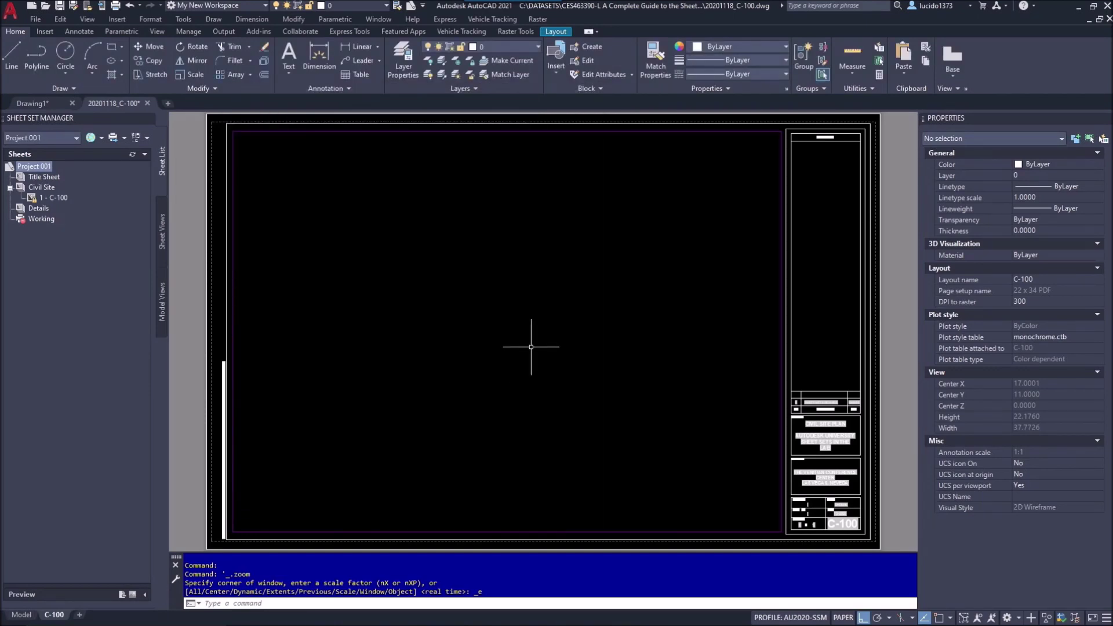
- Create sheet number 2 titled C-102 in the Civil Site subset with the file name 11182020_C-102
{"action": "right_click", "coordinate": [50, 187]}
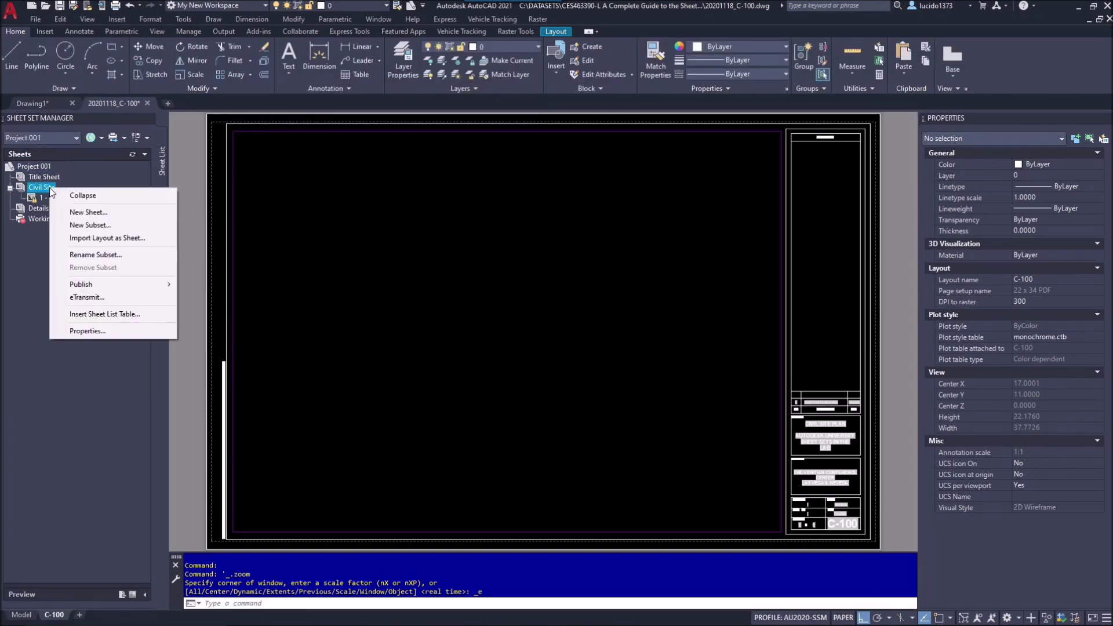
{"action": "left_click", "coordinate": [87, 212]}
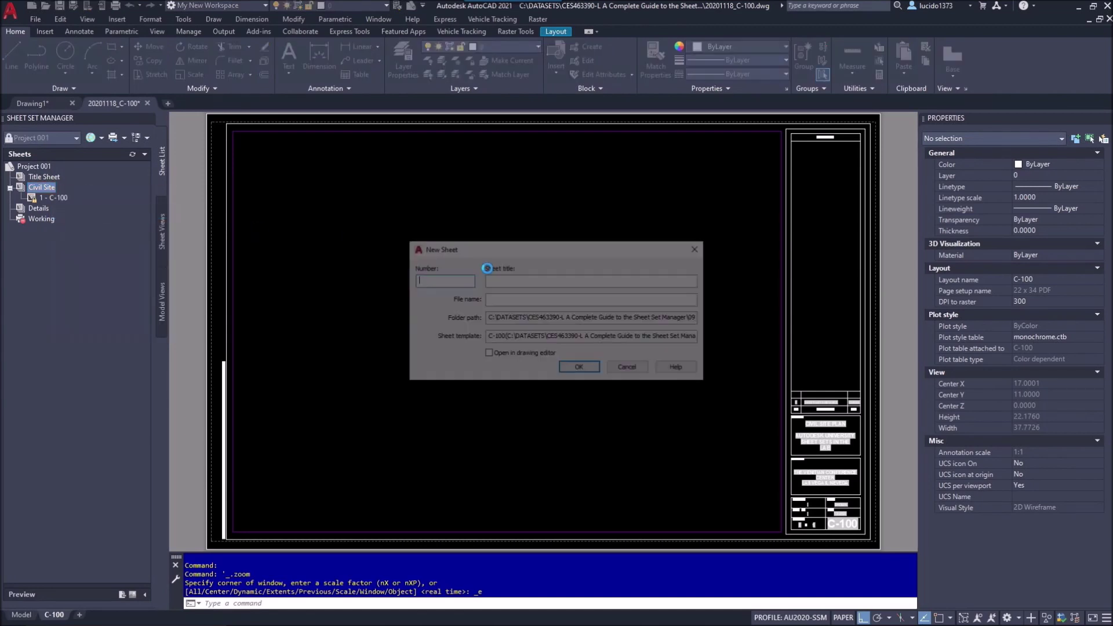
{"action": "type", "text": "2"}
{"action": "left_click", "coordinate": [501, 284]}
{"action": "type", "text": "C-102"}
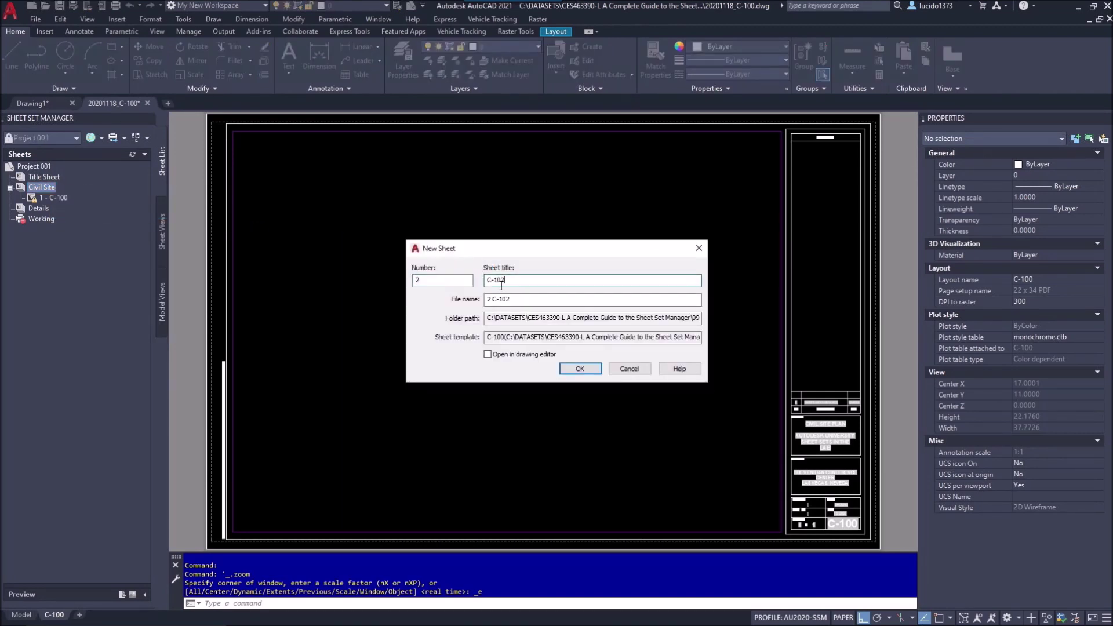
{"action": "left_click_drag", "start_coordinate": [523, 298], "coordinate": [484, 300]}
{"action": "type", "text": "11182020_c"}
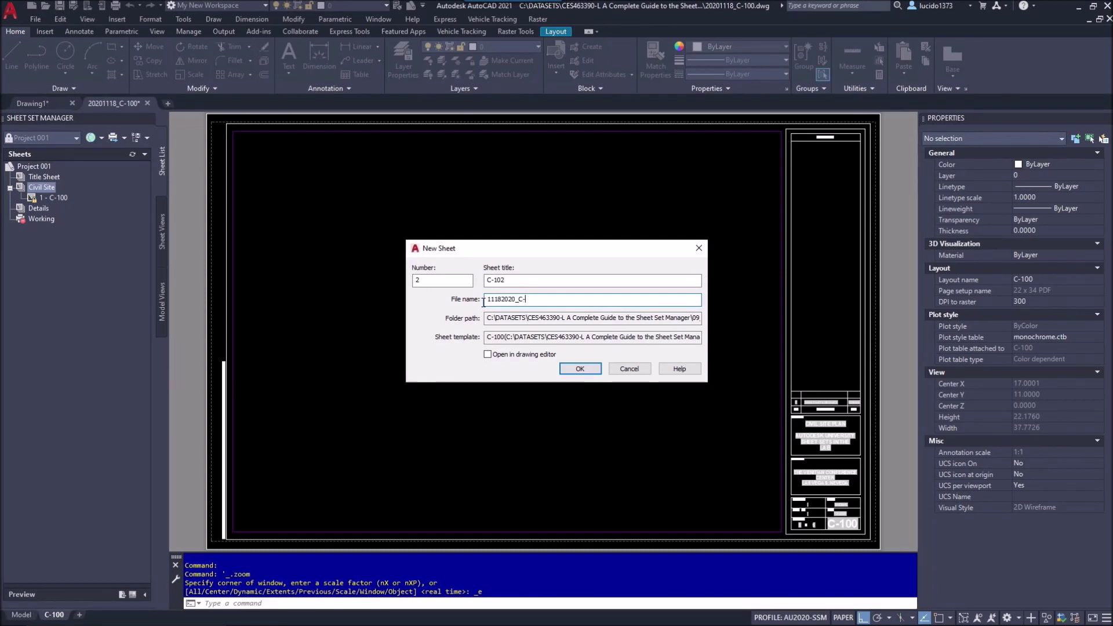
{"action": "left_click", "coordinate": [581, 366]}
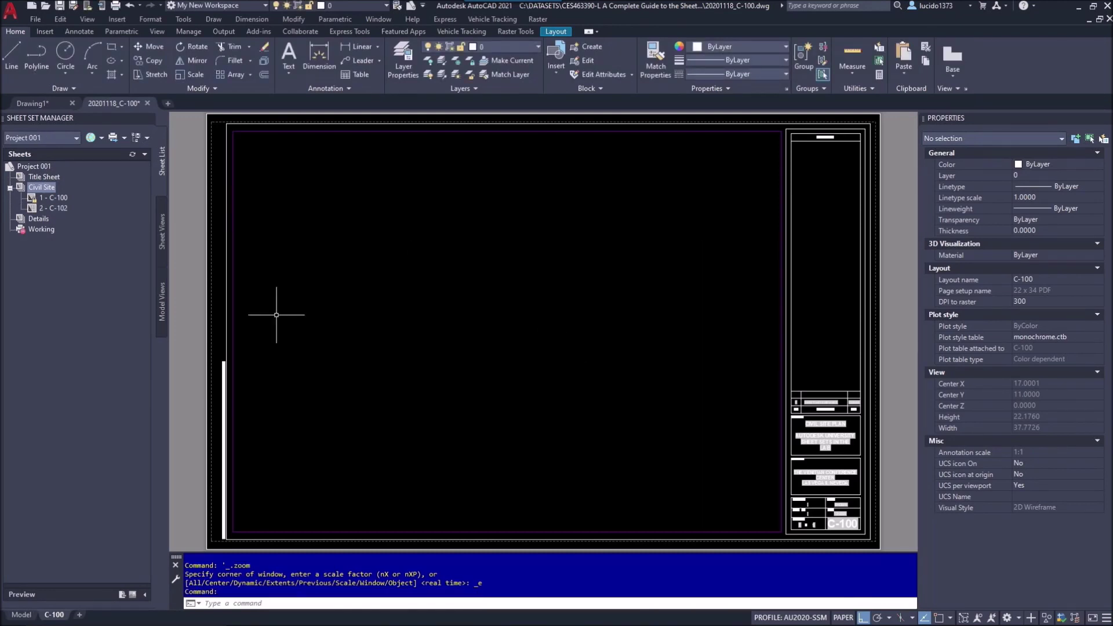
- Create sheet number 3 titled C-103 in the Civil Site subset with the file name 11182020_C-103
{"action": "right_click", "coordinate": [46, 188]}
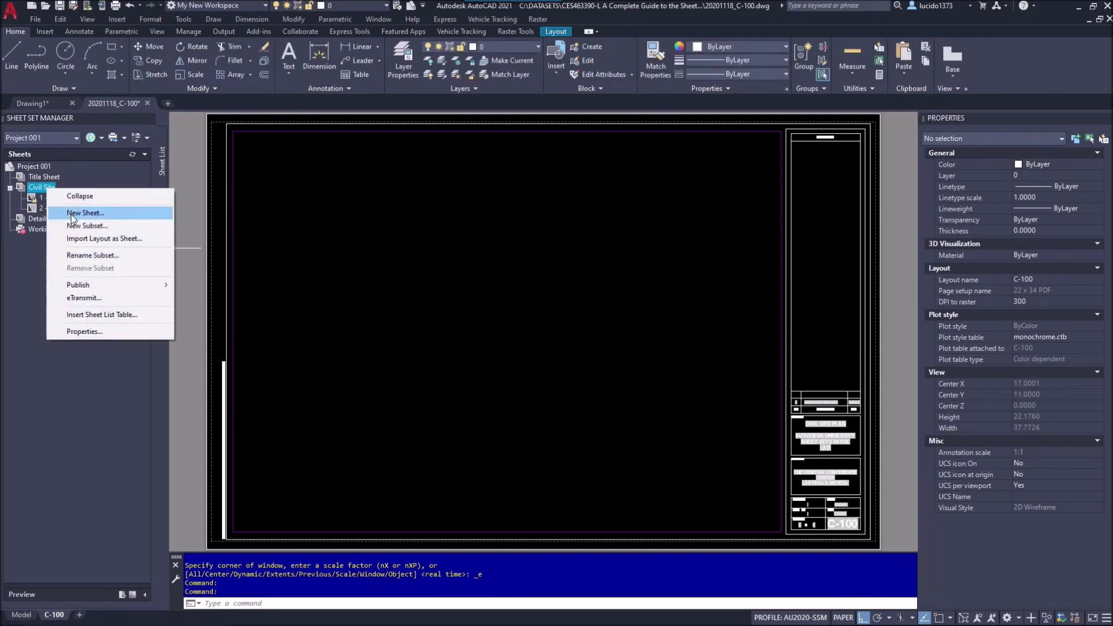
{"action": "left_click", "coordinate": [85, 212]}
{"action": "type", "text": "_C"}
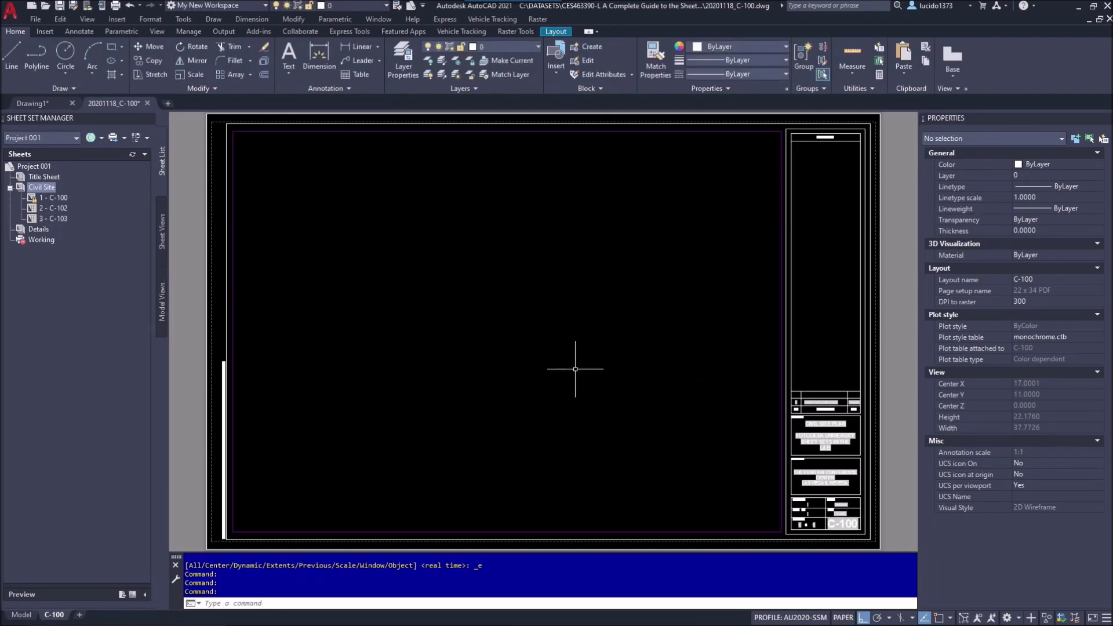
- Review the sheet properties of C-100, including its description
{"action": "right_click", "coordinate": [62, 200]}
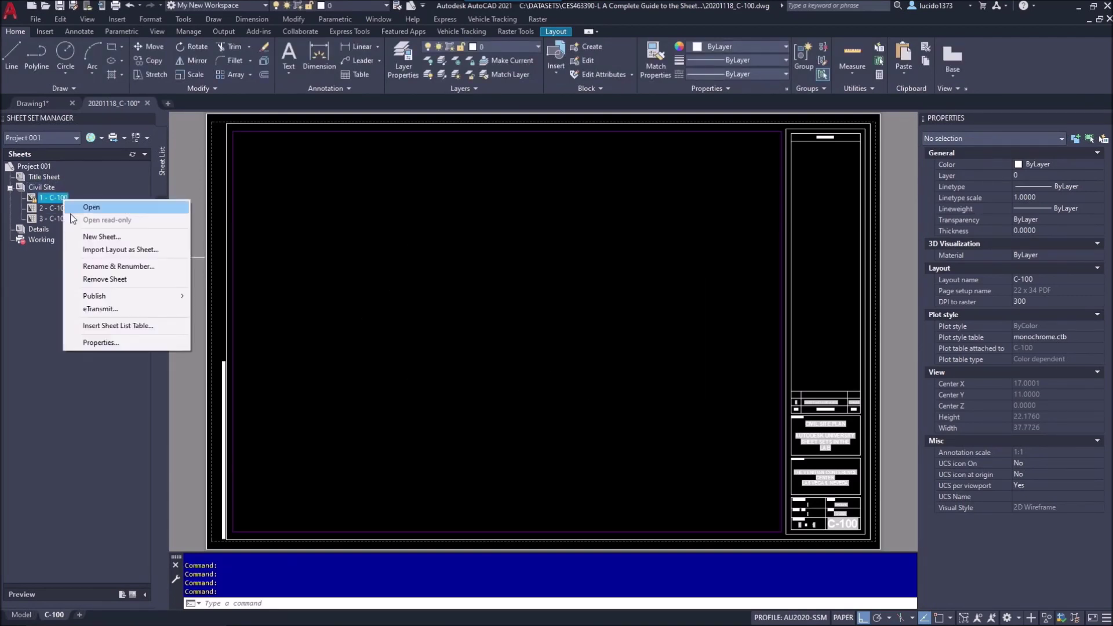
{"action": "left_click", "coordinate": [108, 342]}
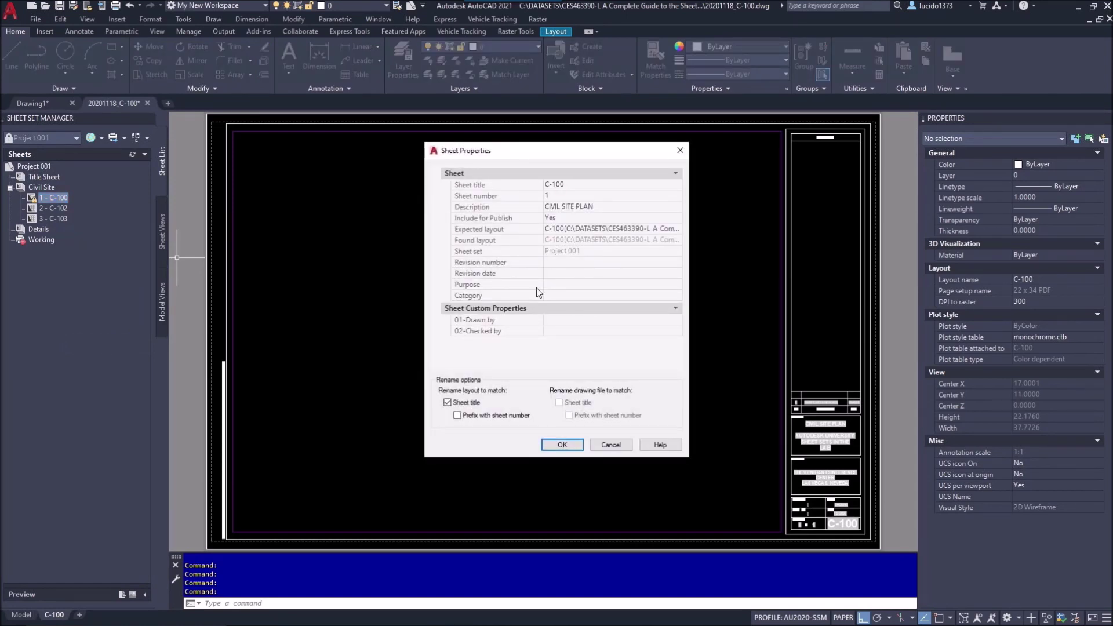
{"action": "left_click", "coordinate": [568, 444]}
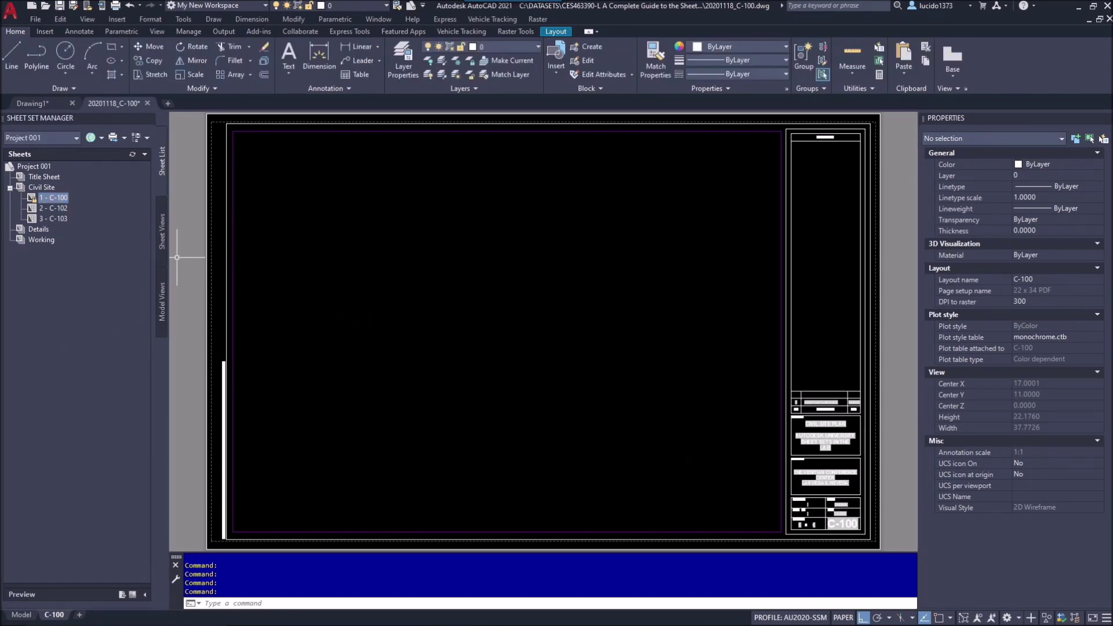
- Open sheet C-102 and inspect its title block
{"action": "double_click", "coordinate": [55, 208]}
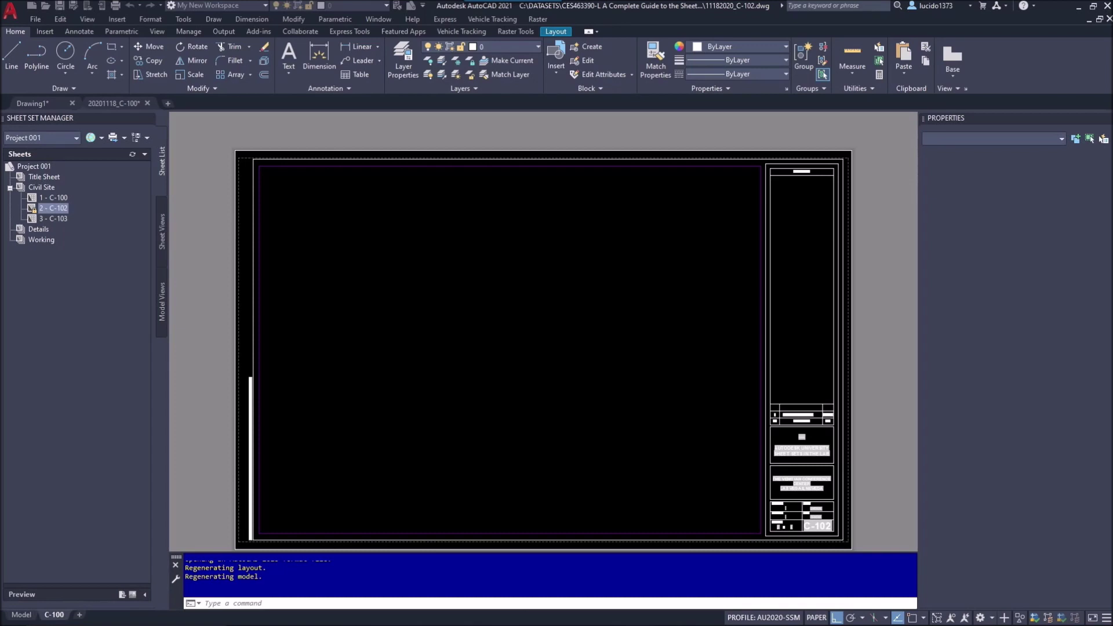
{"action": "scroll", "coordinate": [819, 519], "scroll_direction": "up", "scroll_amount": 4}
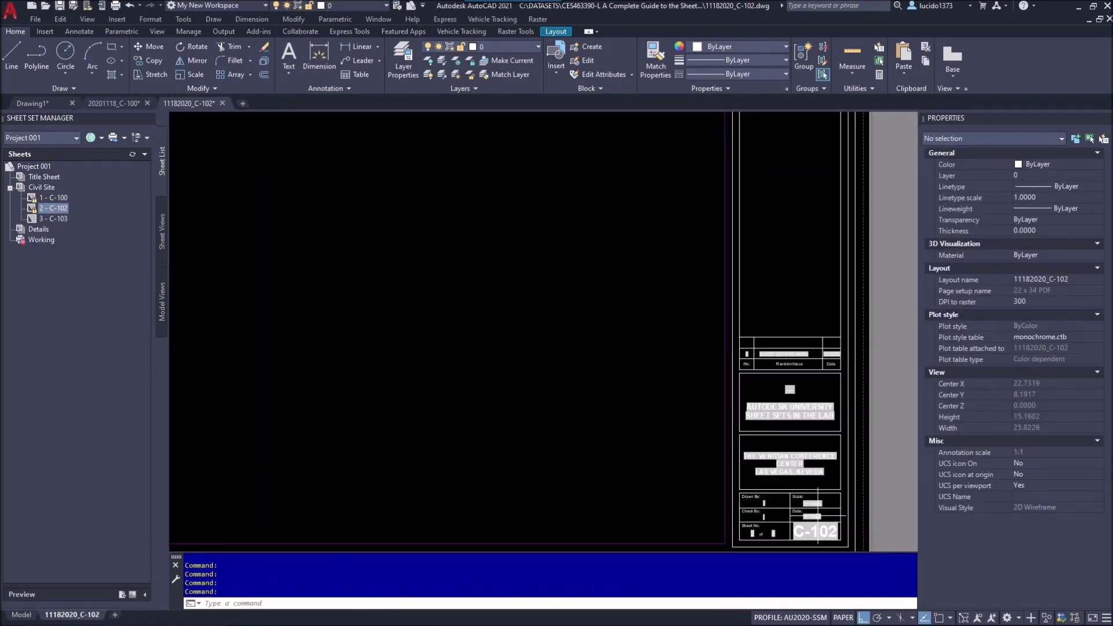
{"action": "middle_click_drag", "start_coordinate": [798, 468], "coordinate": [739, 394]}
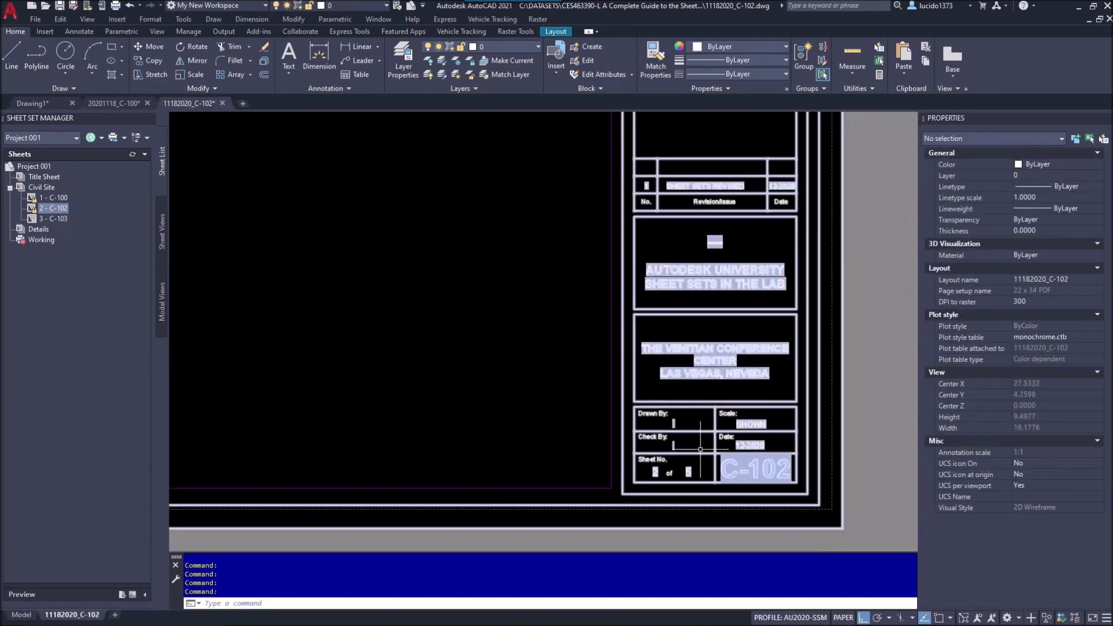
- Set sheet C-102's description to CIVIL SITE PLAN 2 and regenerate the layout to update its title block
{"action": "right_click", "coordinate": [64, 209]}
{"action": "left_click", "coordinate": [97, 348]}
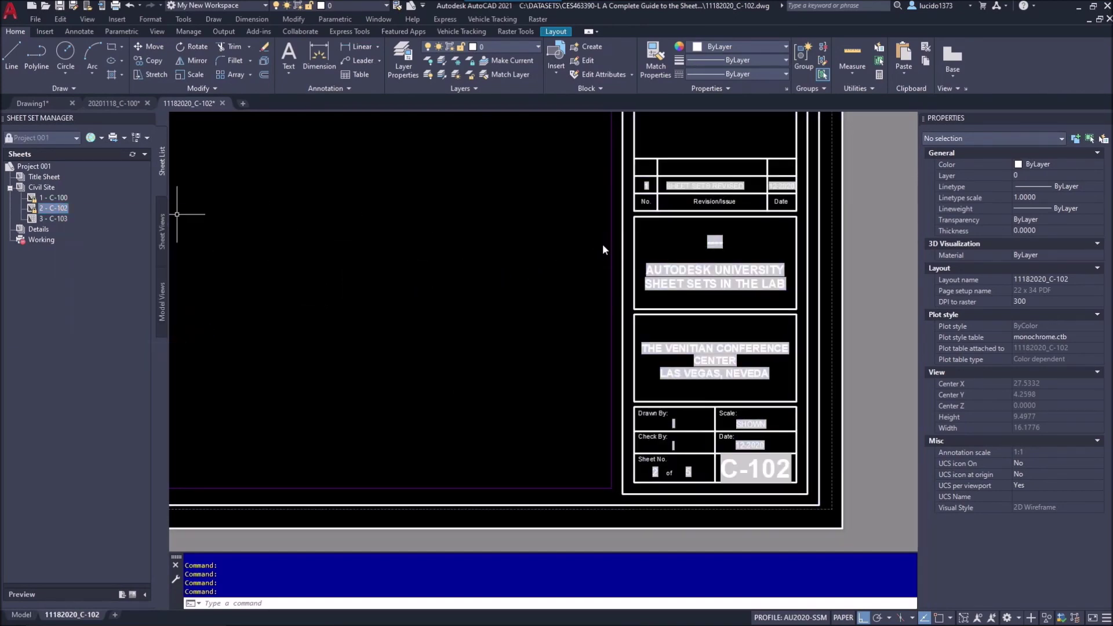
{"action": "left_click", "coordinate": [559, 207]}
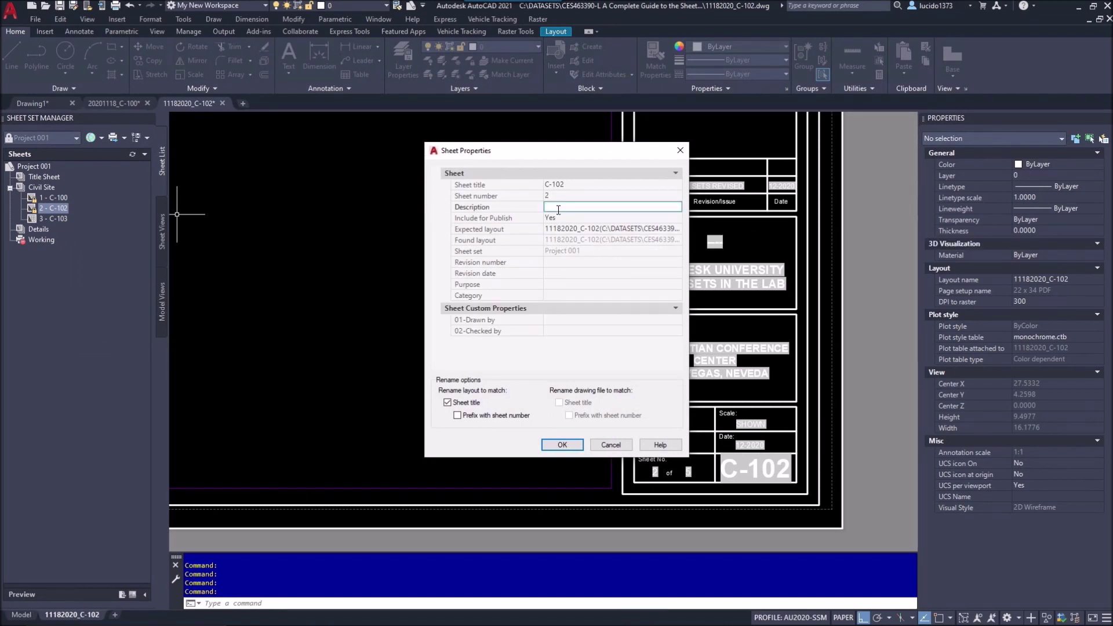
{"action": "type", "text": "CIVIL SITE PLAN 2"}
{"action": "left_click", "coordinate": [561, 445]}
{"action": "type", "text": "re"}
{"action": "key", "text": "Return"}
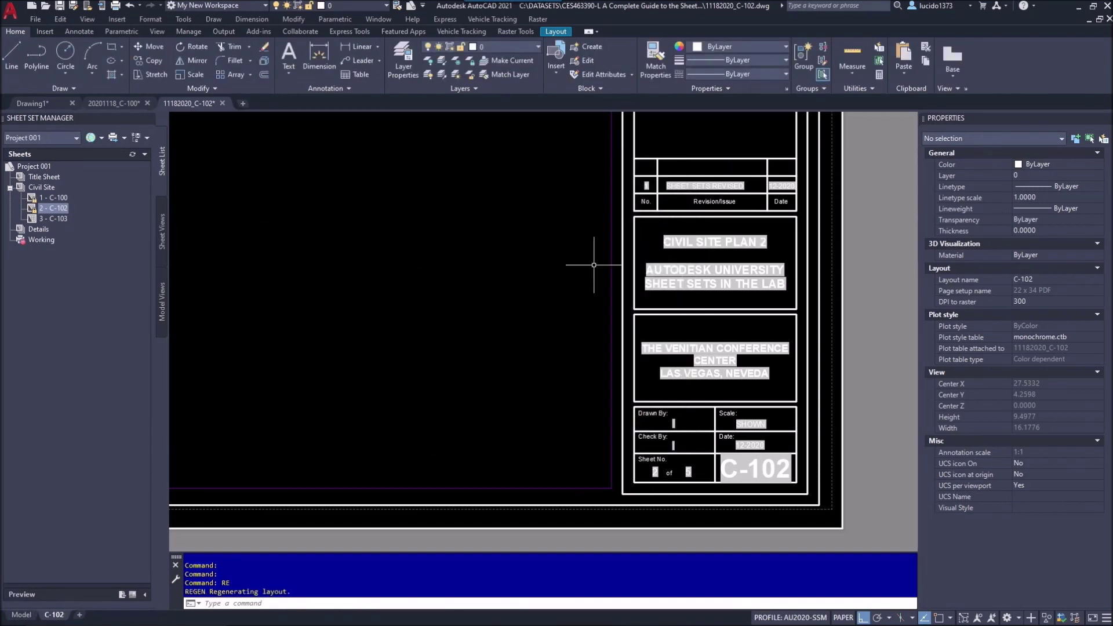
- Open sheet C-103 and set its description to CIVIL SITE PLAN 3, regenerating the layout to update its title block
{"action": "double_click", "coordinate": [58, 198]}
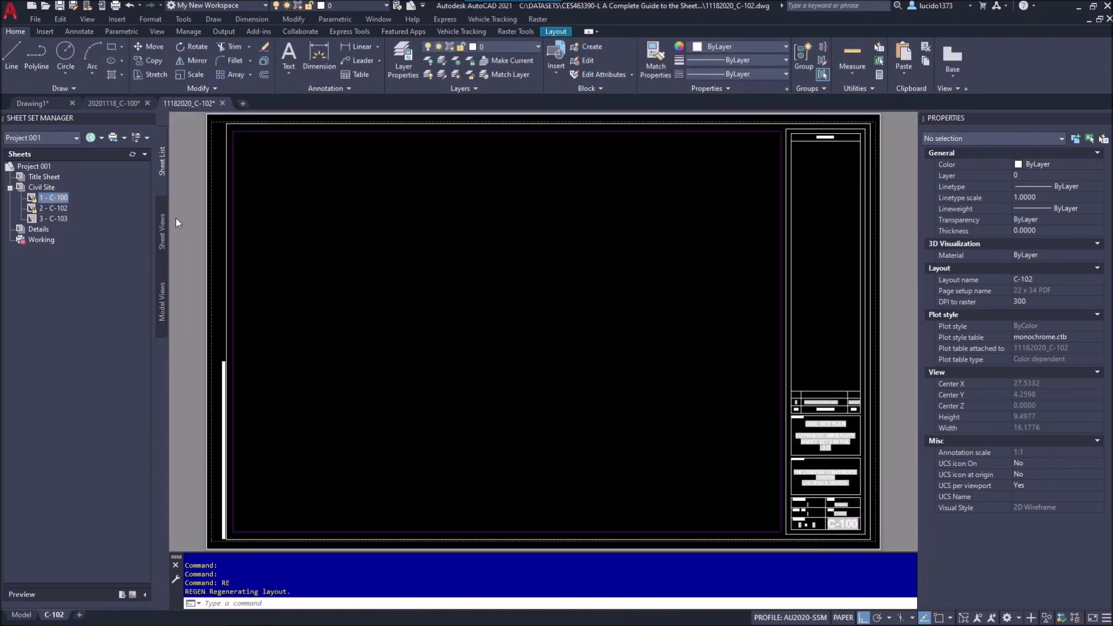
{"action": "double_click", "coordinate": [54, 218]}
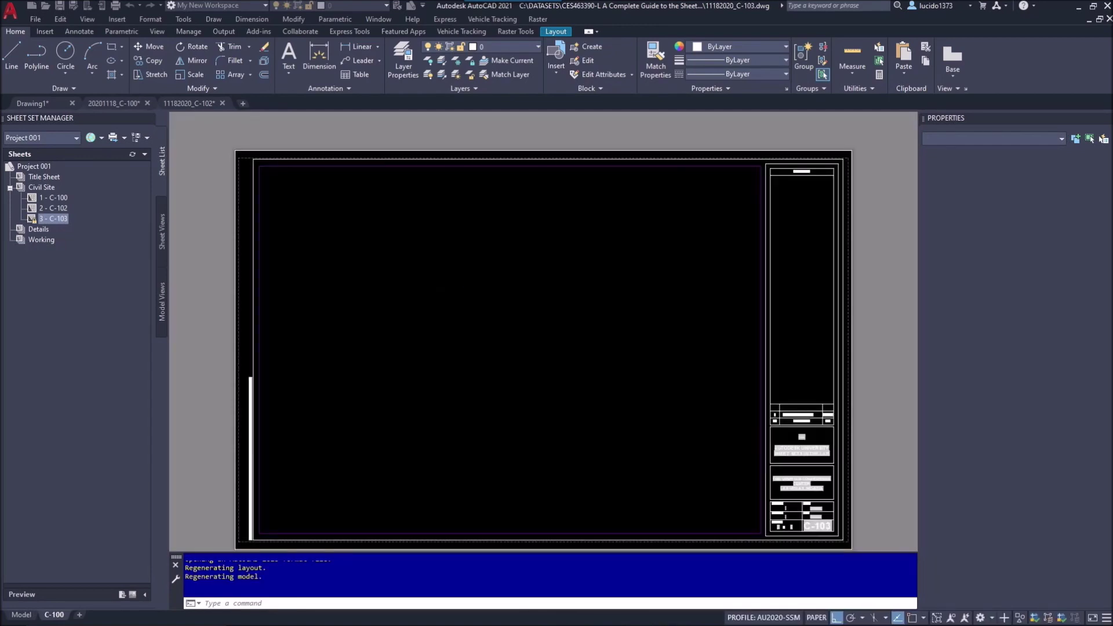
{"action": "right_click", "coordinate": [57, 218]}
{"action": "left_click", "coordinate": [106, 363]}
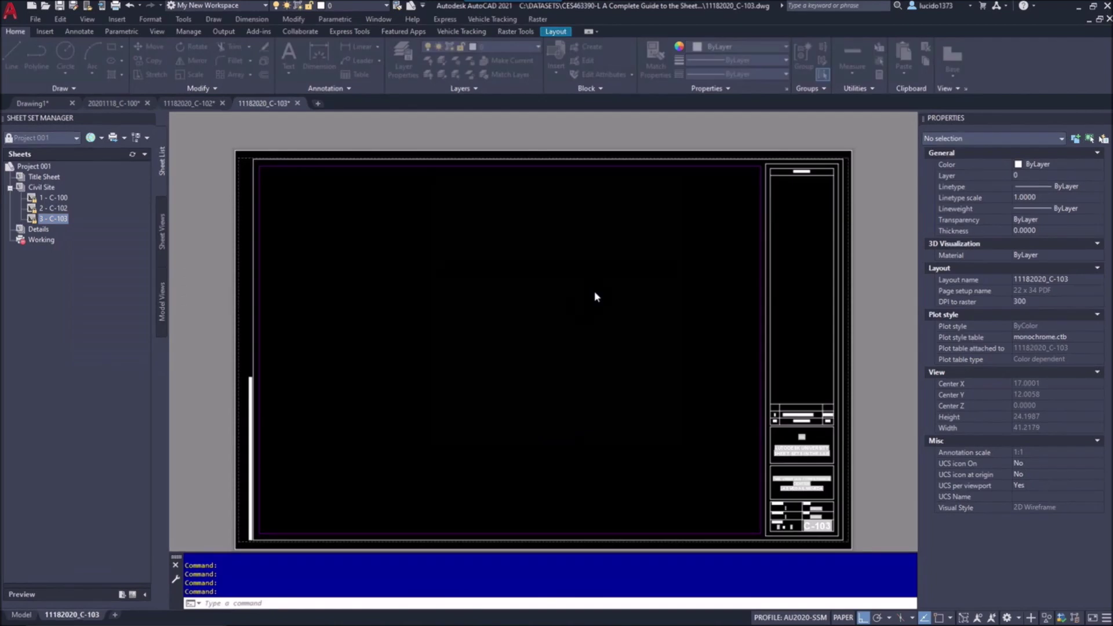
{"action": "left_click", "coordinate": [559, 207]}
{"action": "type", "text": "CIVIL SITE PLAN 3"}
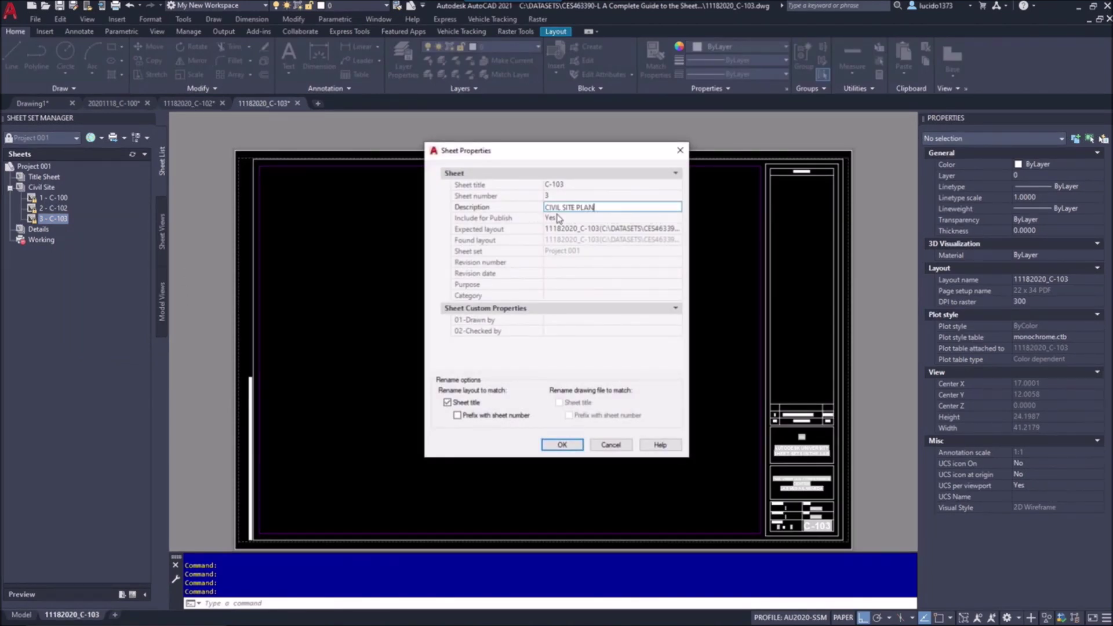
{"action": "left_click", "coordinate": [575, 445]}
{"action": "type", "text": "RE"}
{"action": "key", "text": "Return"}
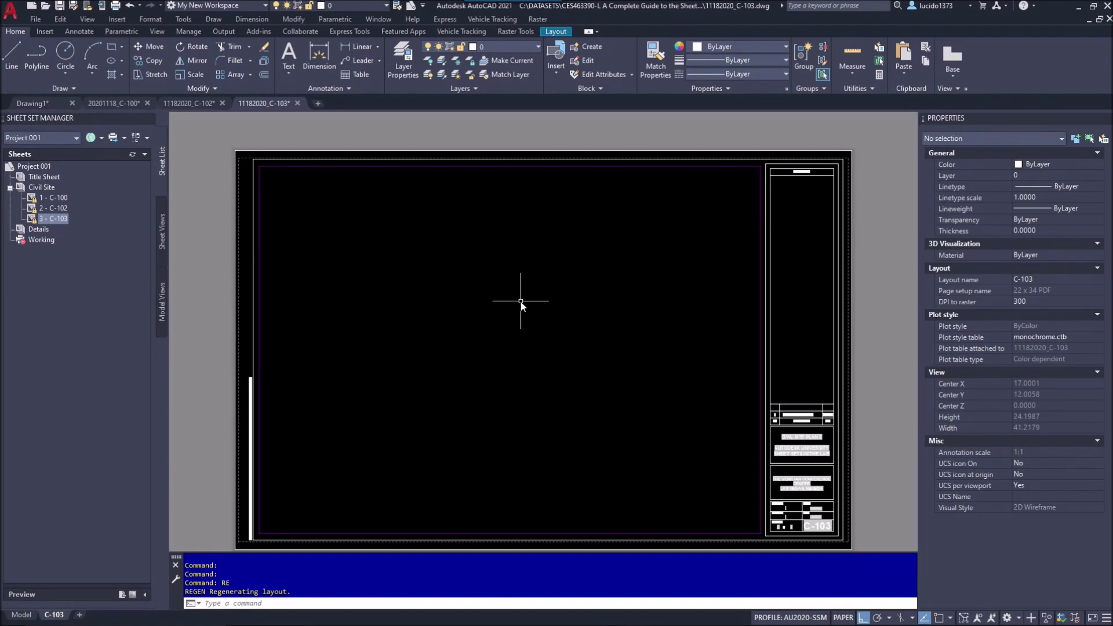
- Inspect the title block of sheet C-103 and compare it with the sheet properties of C-100
{"action": "scroll", "coordinate": [780, 428], "scroll_direction": "up", "scroll_amount": 4}
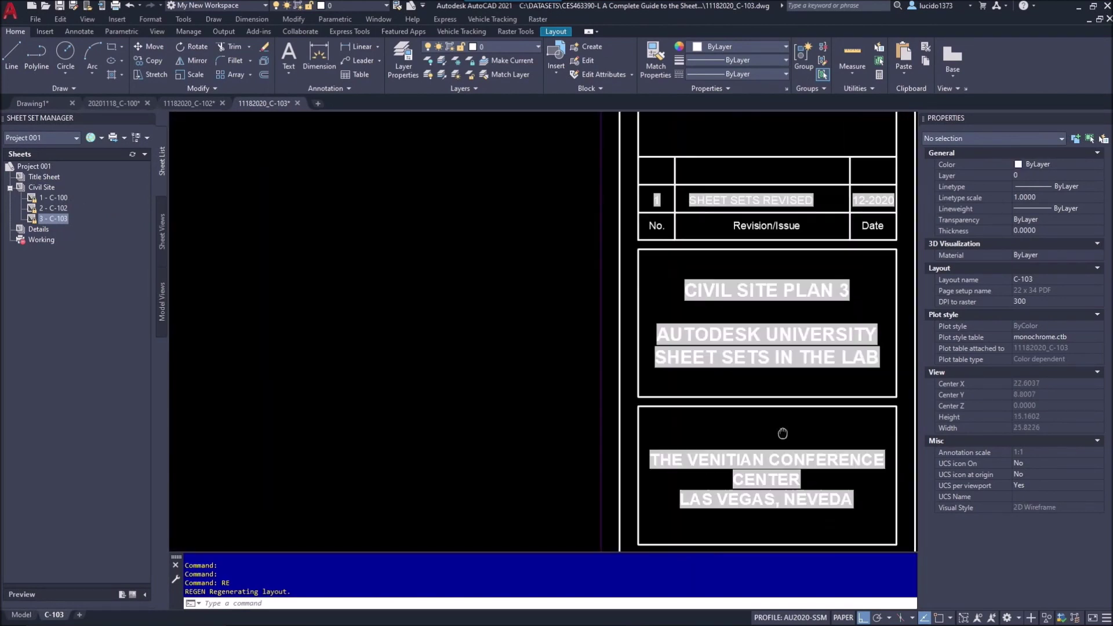
{"action": "middle_click_drag", "start_coordinate": [741, 283], "coordinate": [749, 352]}
{"action": "middle_click_drag", "start_coordinate": [413, 346], "coordinate": [415, 350]}
{"action": "scroll", "coordinate": [484, 378], "scroll_direction": "down", "scroll_amount": 3}
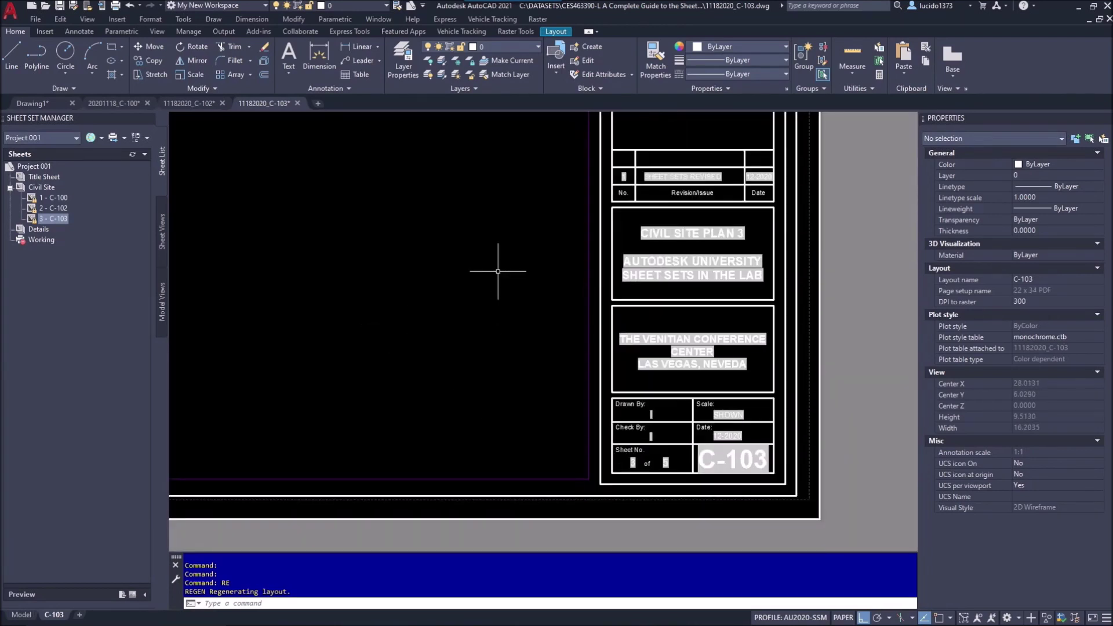
{"action": "right_click", "coordinate": [62, 201]}
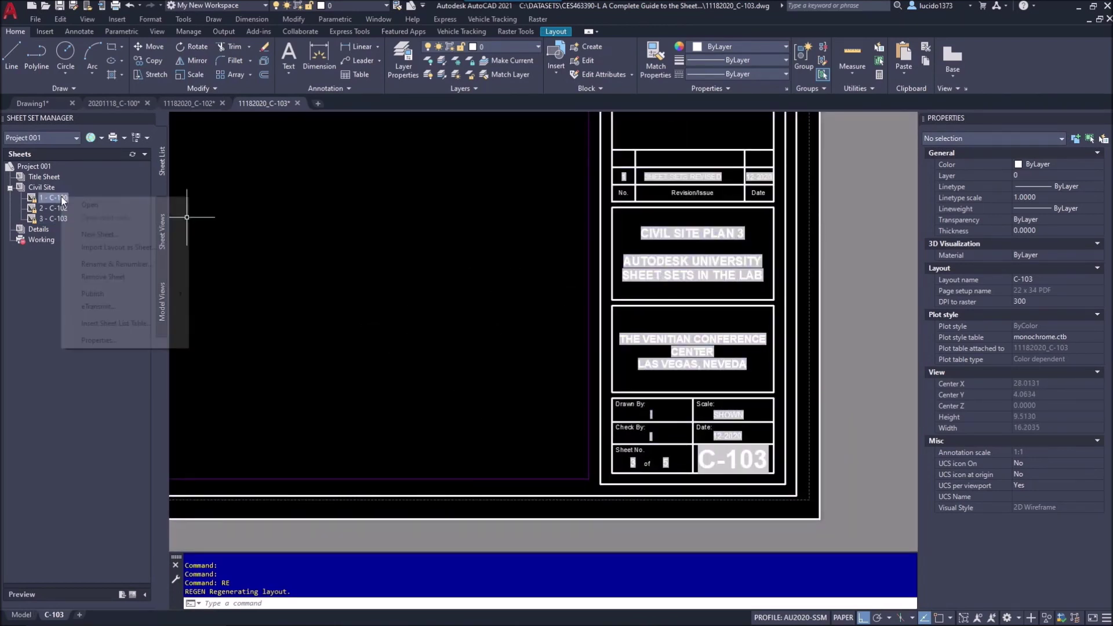
{"action": "left_click", "coordinate": [99, 341]}
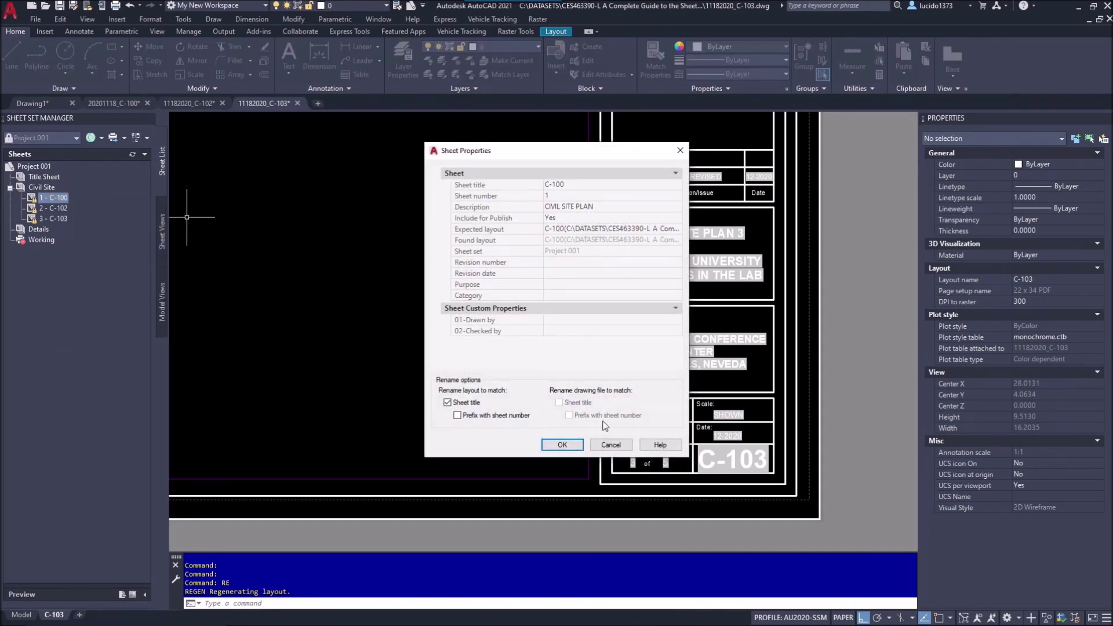
{"action": "left_click", "coordinate": [610, 444]}
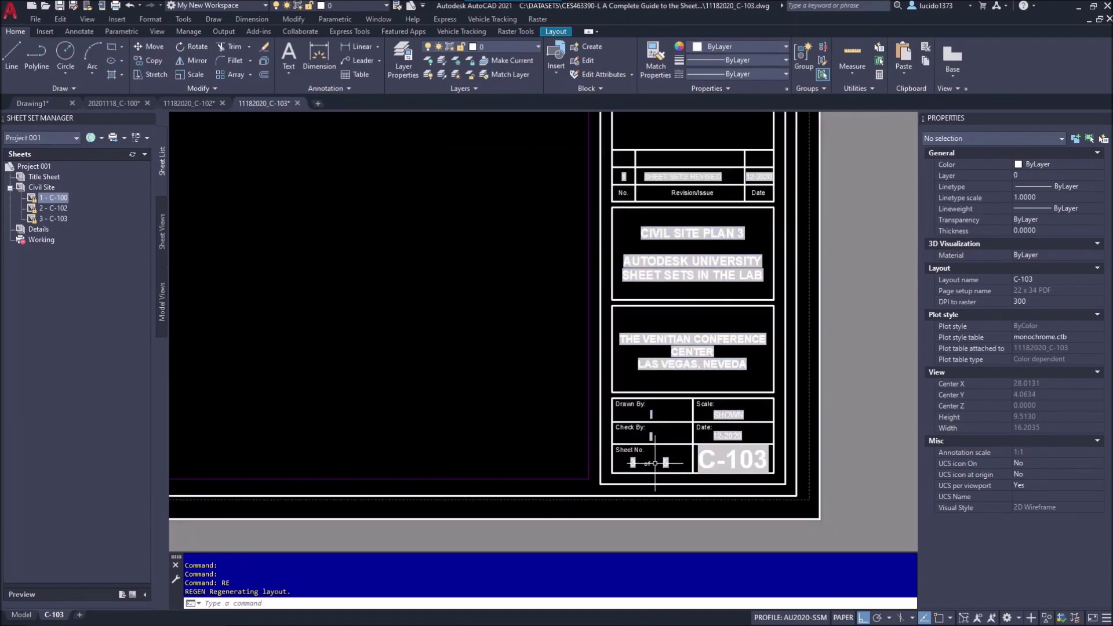
{"action": "middle_click", "coordinate": [496, 276]}
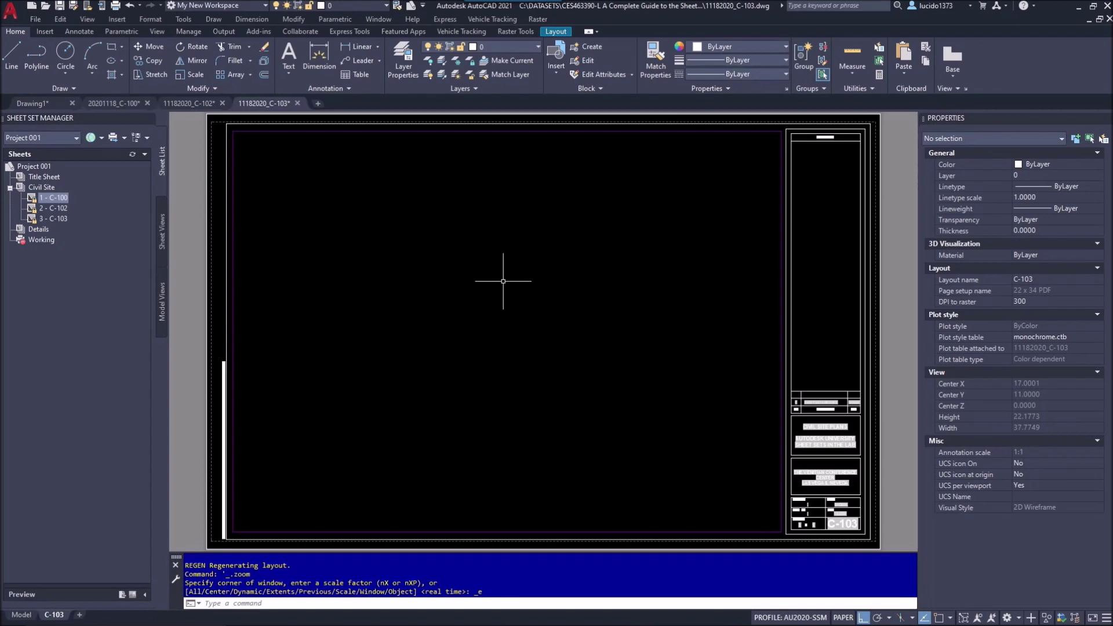
- Review the sheet set PDF publish options, toggling the inclusion of layer information on and back off
{"action": "right_click", "coordinate": [47, 186]}
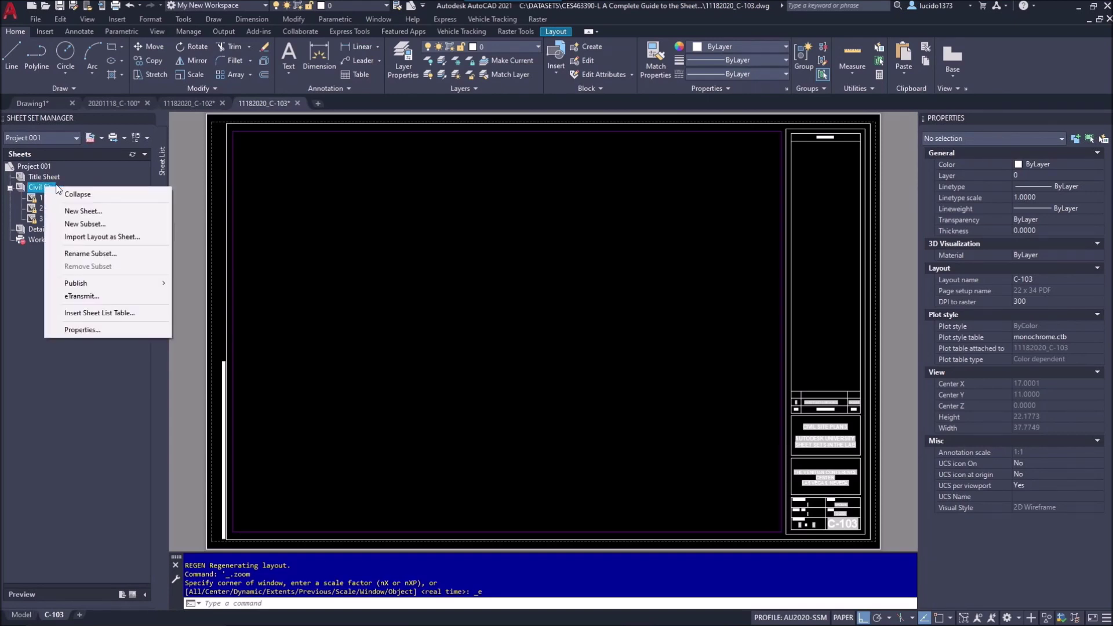
{"action": "mouse_move", "coordinate": [113, 285]}
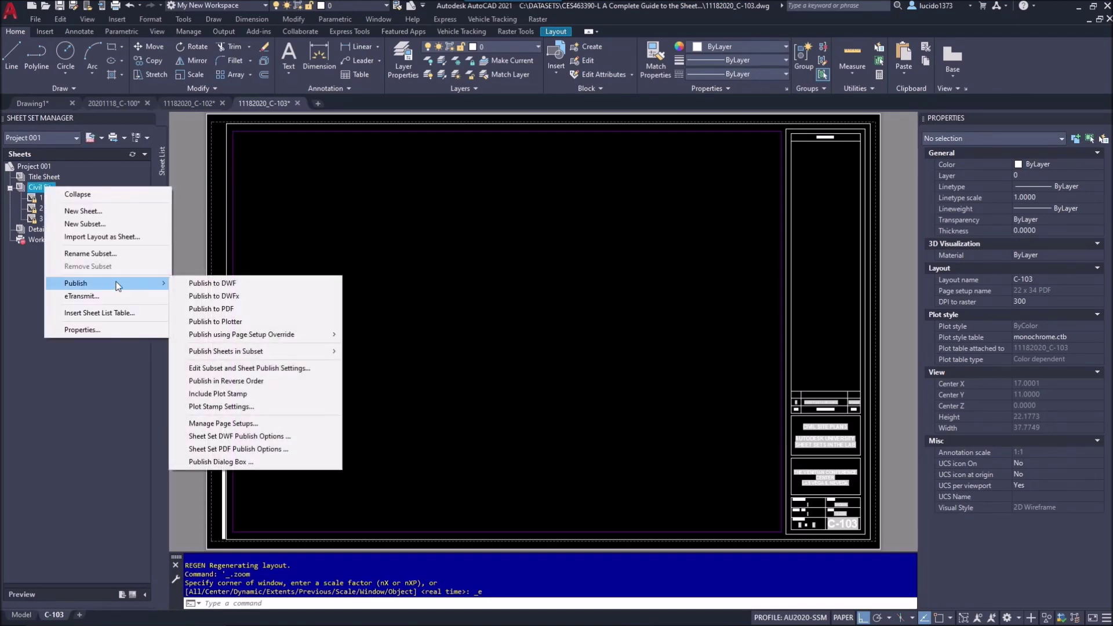
{"action": "mouse_move", "coordinate": [288, 335]}
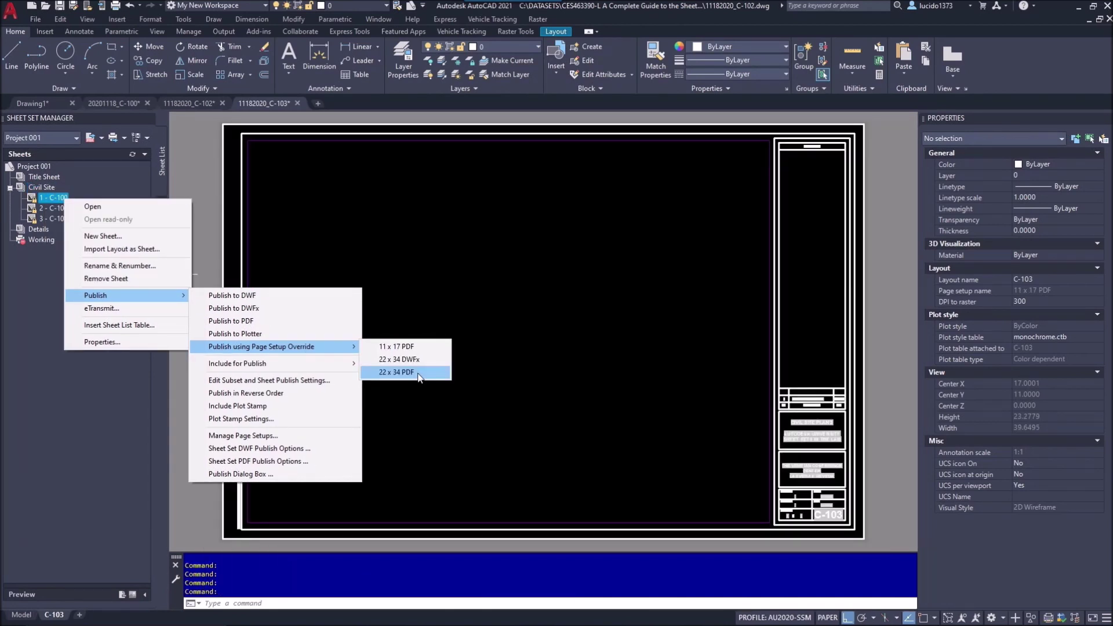
{"action": "left_click", "coordinate": [304, 460]}
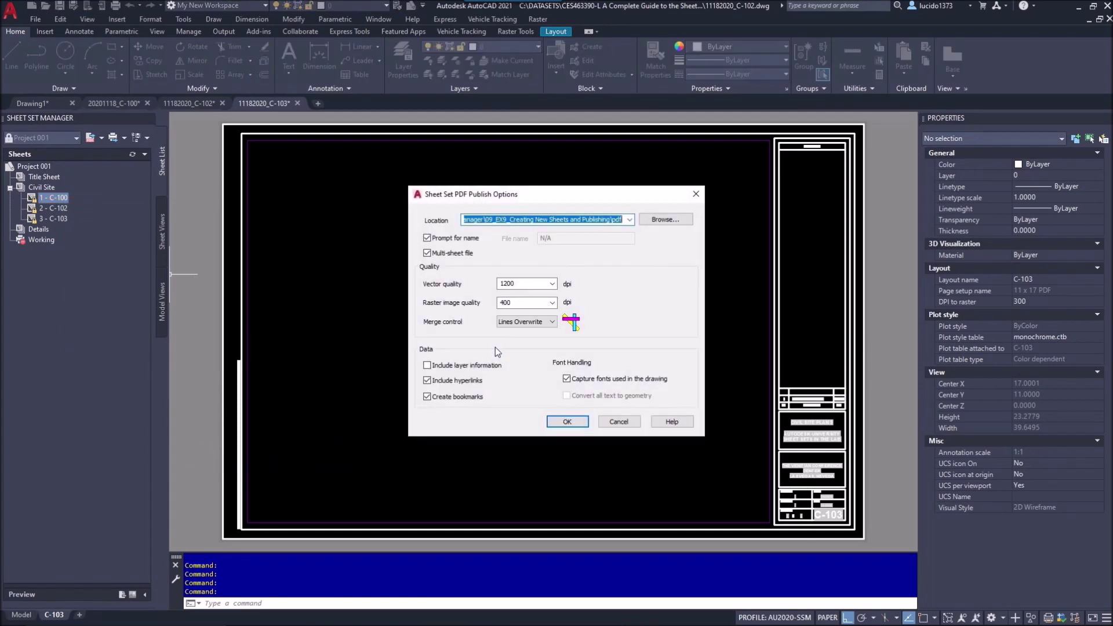
{"action": "left_click", "coordinate": [427, 366]}
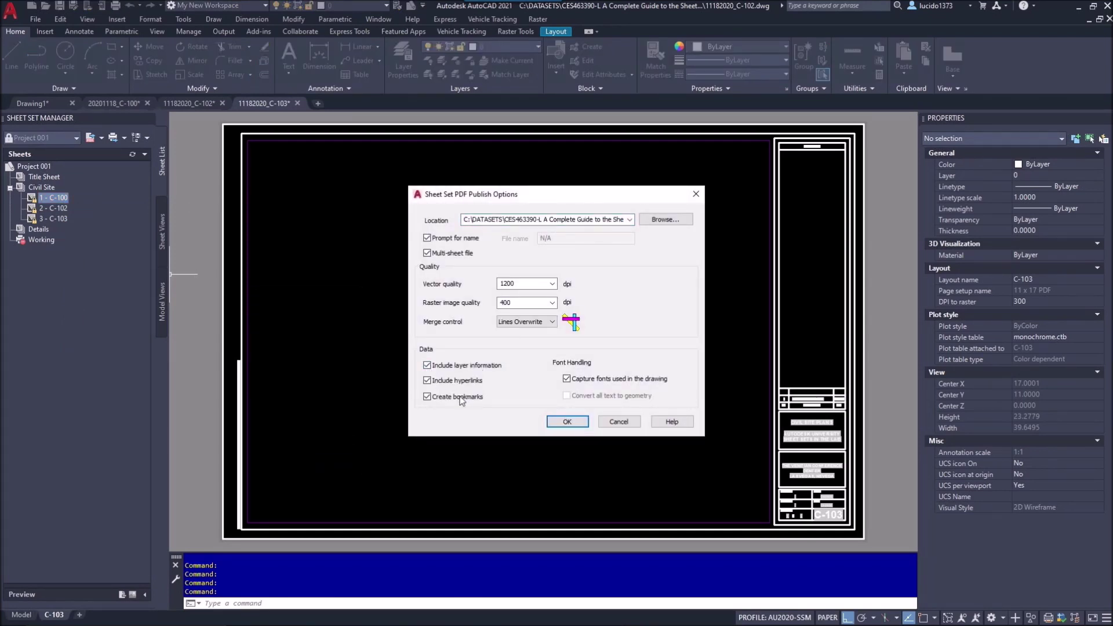
{"action": "left_click", "coordinate": [427, 366]}
{"action": "left_click", "coordinate": [560, 419]}
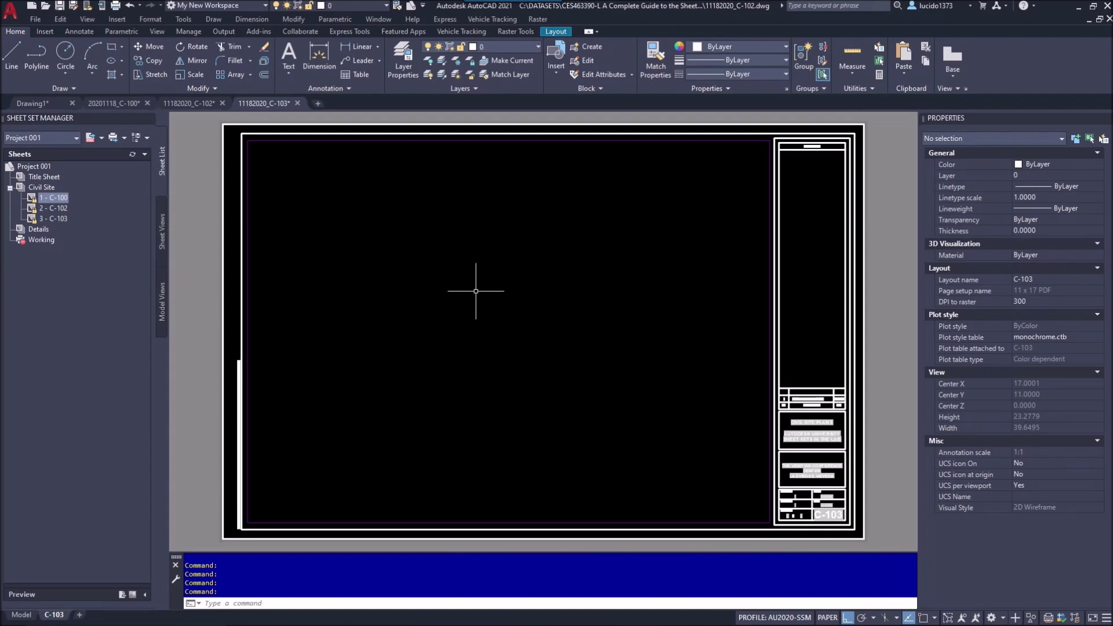
- Check the current value of the PUBLISHCOLLATE system variable without changing it
{"action": "type", "text": "PUBLISHCOLLATE"}
{"action": "key", "text": "Return"}
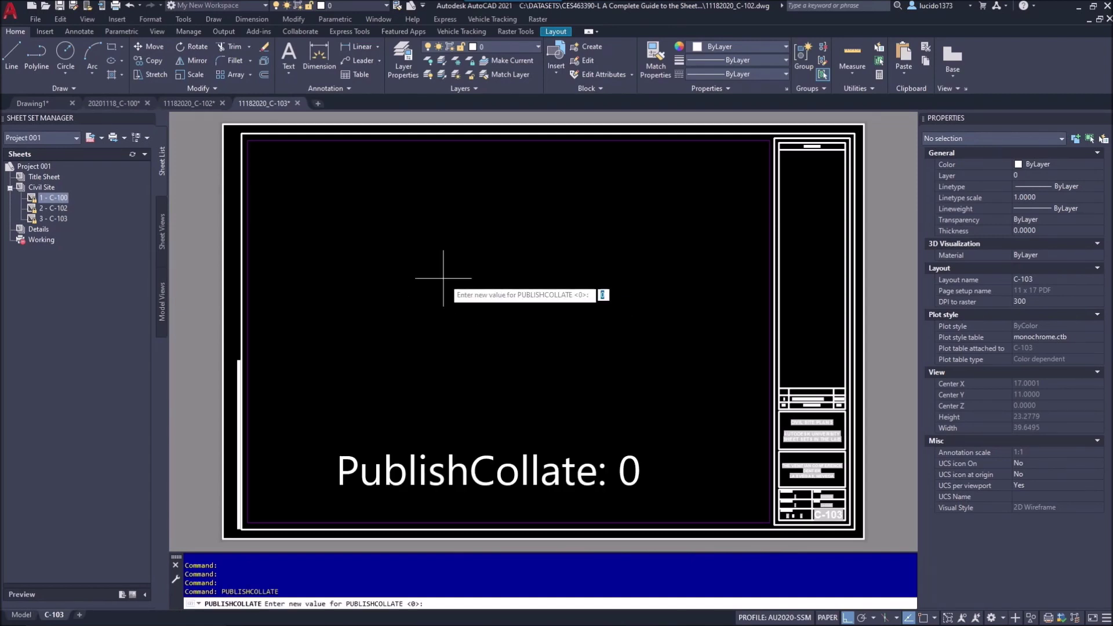
{"action": "key", "text": "Escape"}
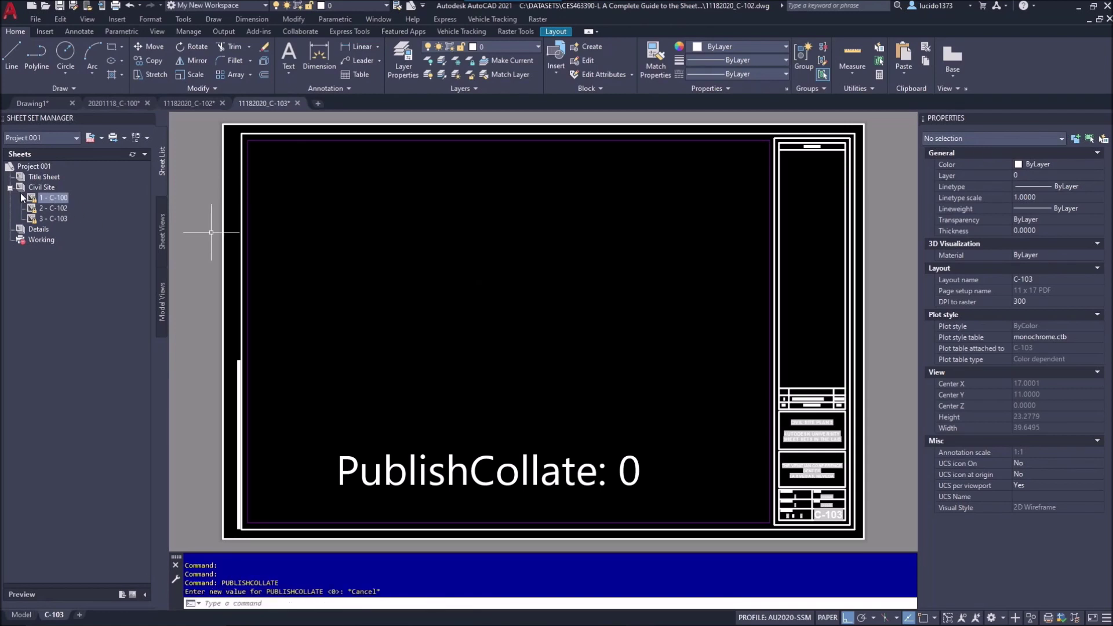
- Publish the Civil Site subset using the 11 x 17 PDF page setup override and dismiss the background job notice
{"action": "left_click", "coordinate": [54, 209]}
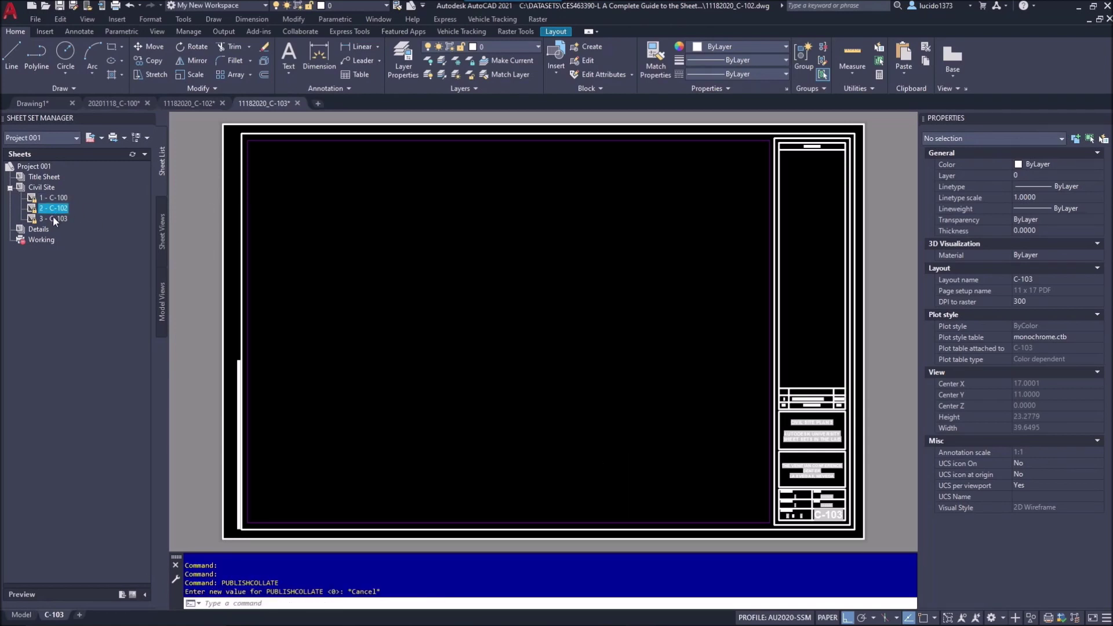
{"action": "left_click", "coordinate": [52, 198]}
{"action": "right_click", "coordinate": [53, 187]}
{"action": "mouse_move", "coordinate": [119, 284]}
{"action": "mouse_move", "coordinate": [272, 336]}
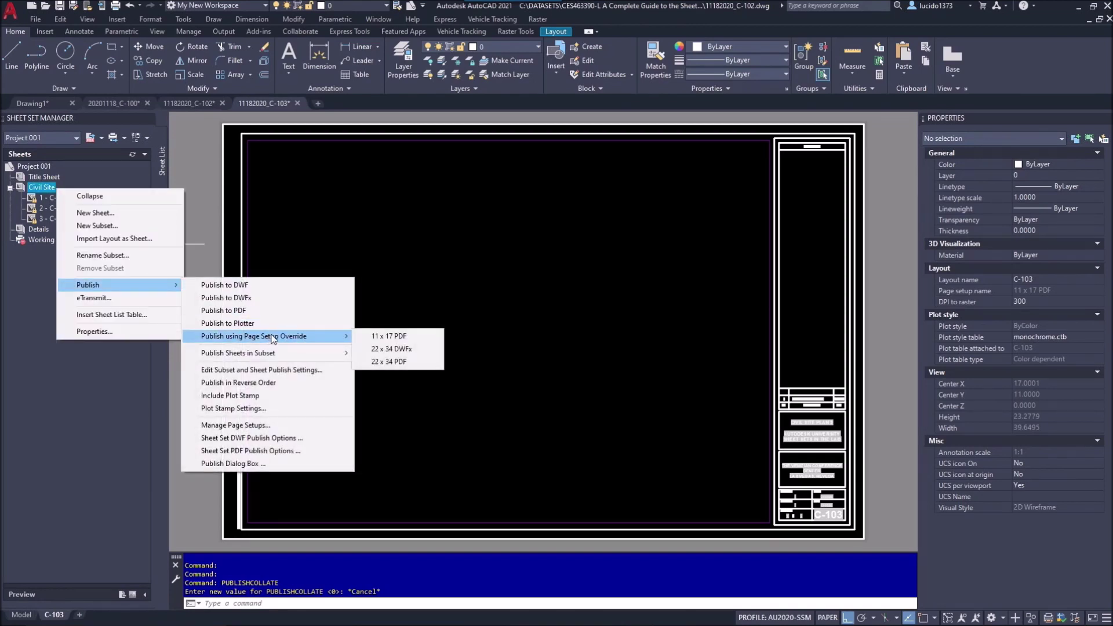
{"action": "left_click", "coordinate": [394, 336]}
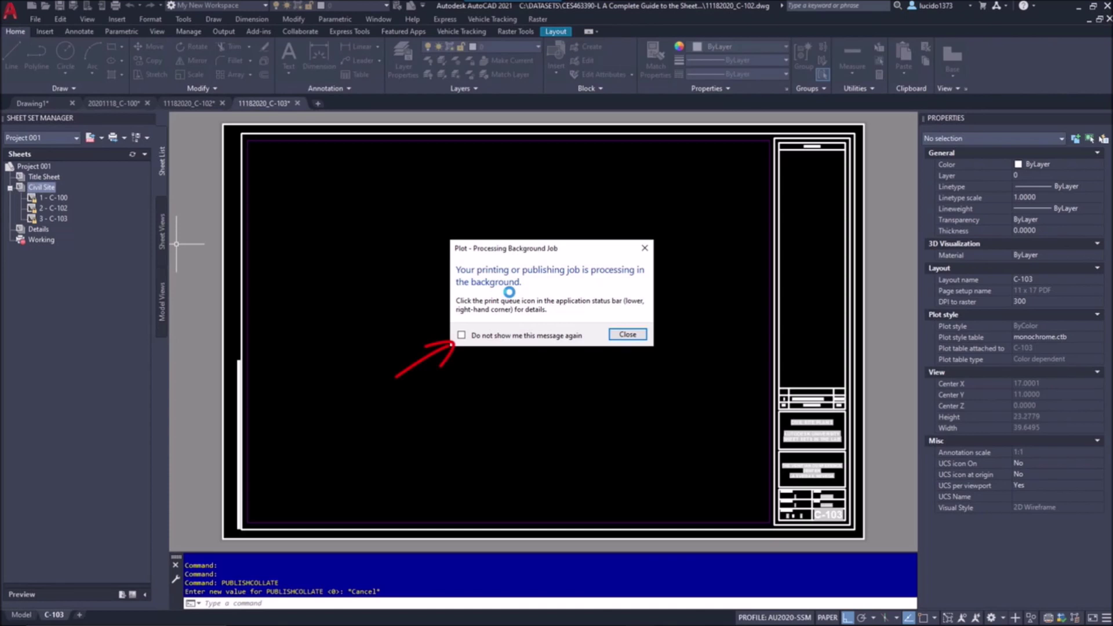
{"action": "left_click", "coordinate": [628, 335]}
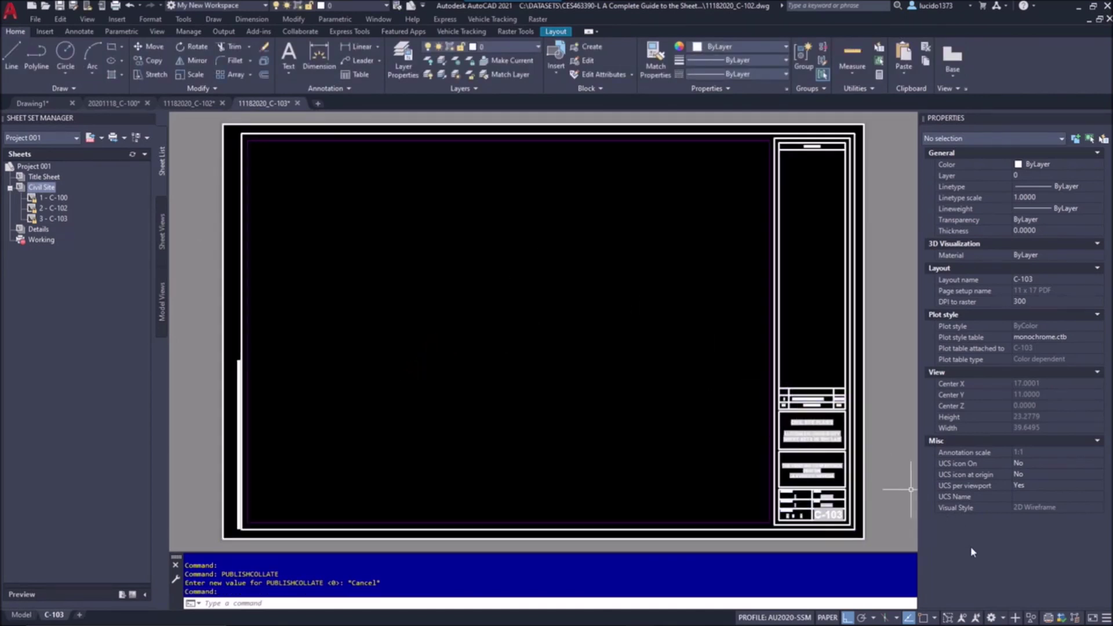
- Switch to the pdf folder in File Explorer and open the published 1 C-100.pdf for review
{"action": "mouse_move", "coordinate": [1049, 621]}
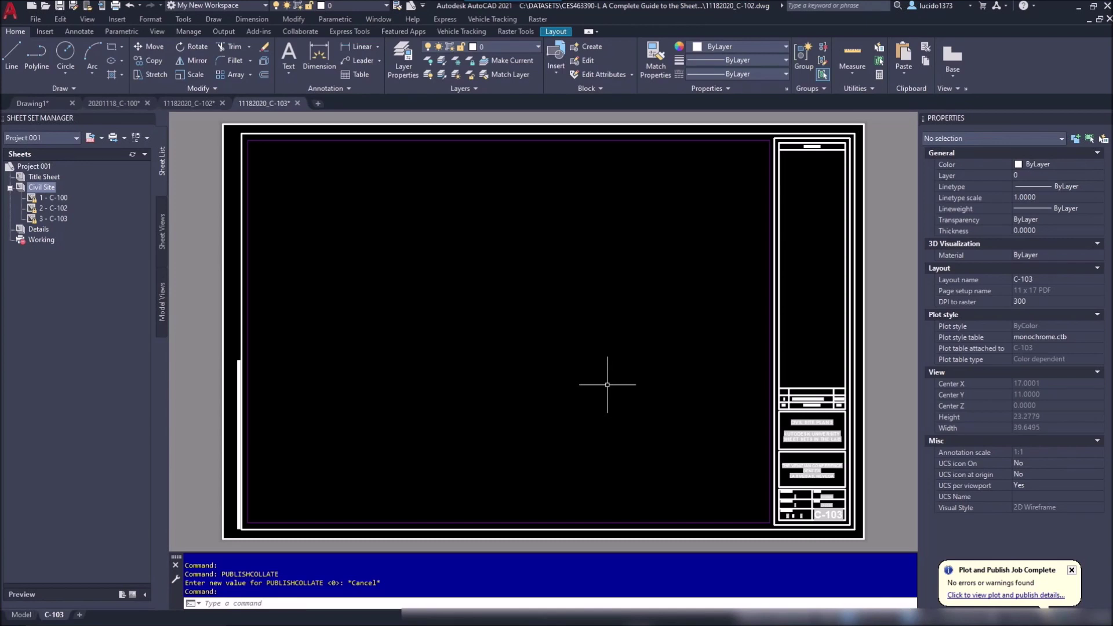
{"action": "mouse_move", "coordinate": [354, 621]}
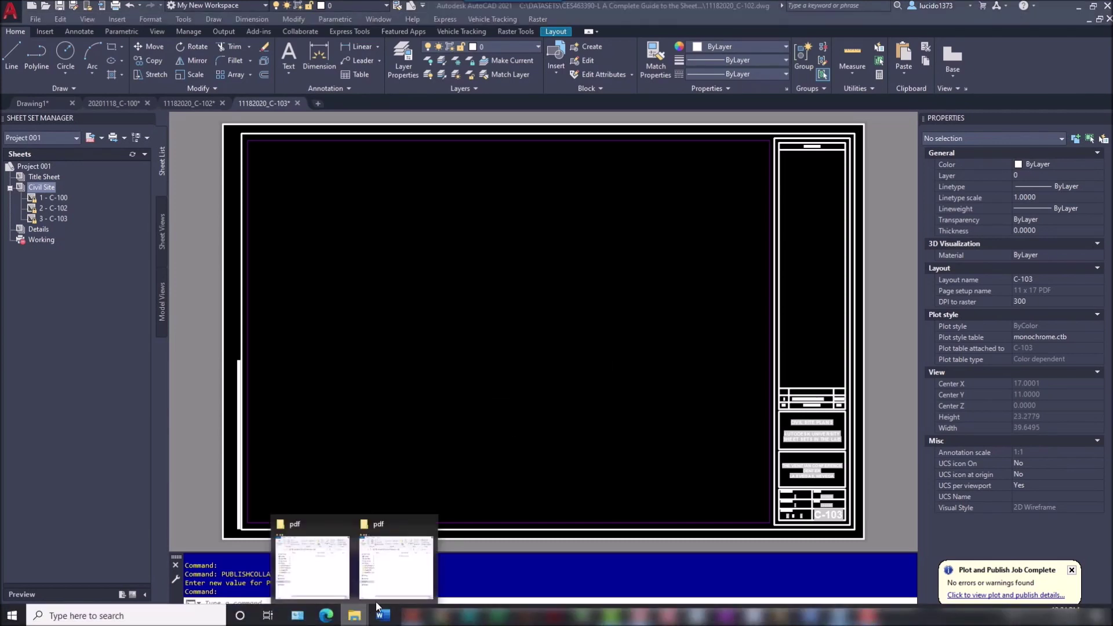
{"action": "left_click", "coordinate": [396, 559]}
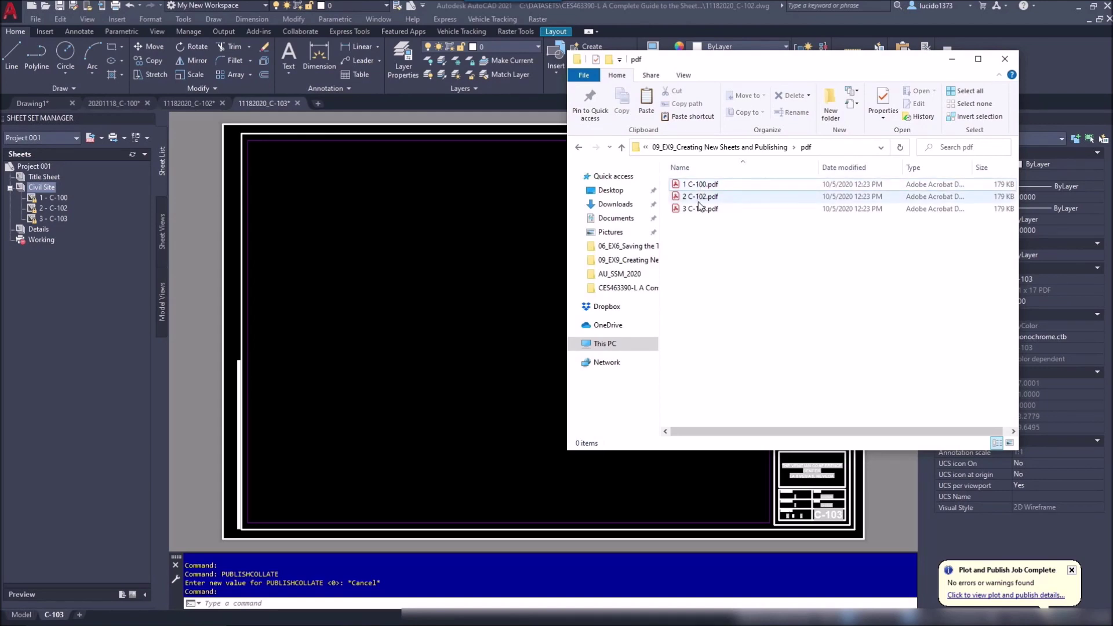
{"action": "double_click", "coordinate": [693, 184]}
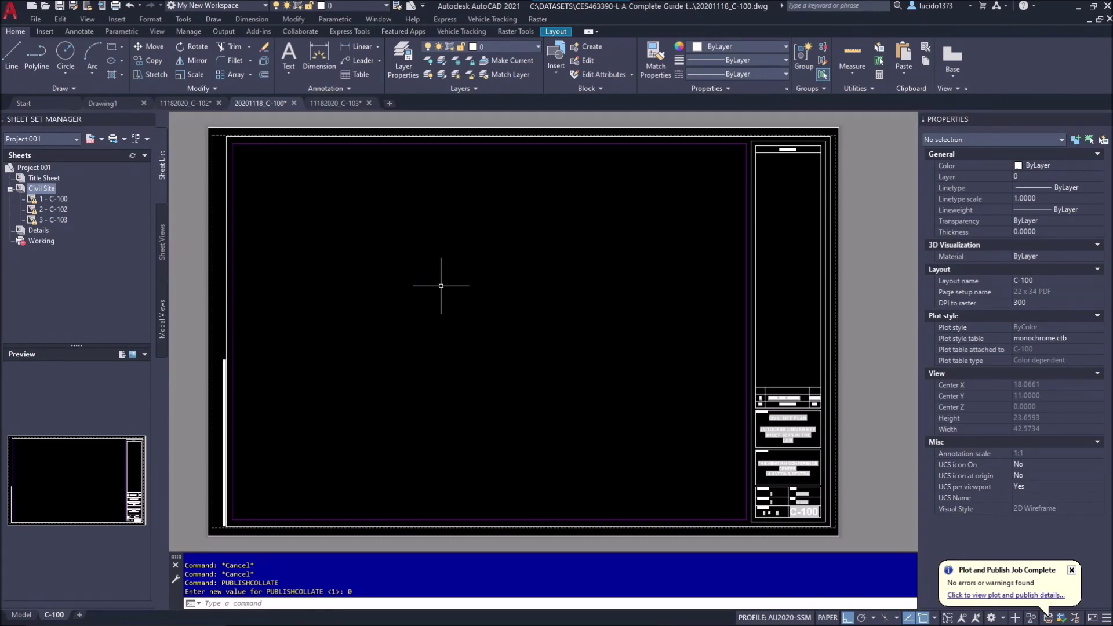
- Set the PUBLISHCOLLATE system variable to 1 so the sheets publish as a single job
{"action": "type", "text": "PUBLISHCOLLATE"}
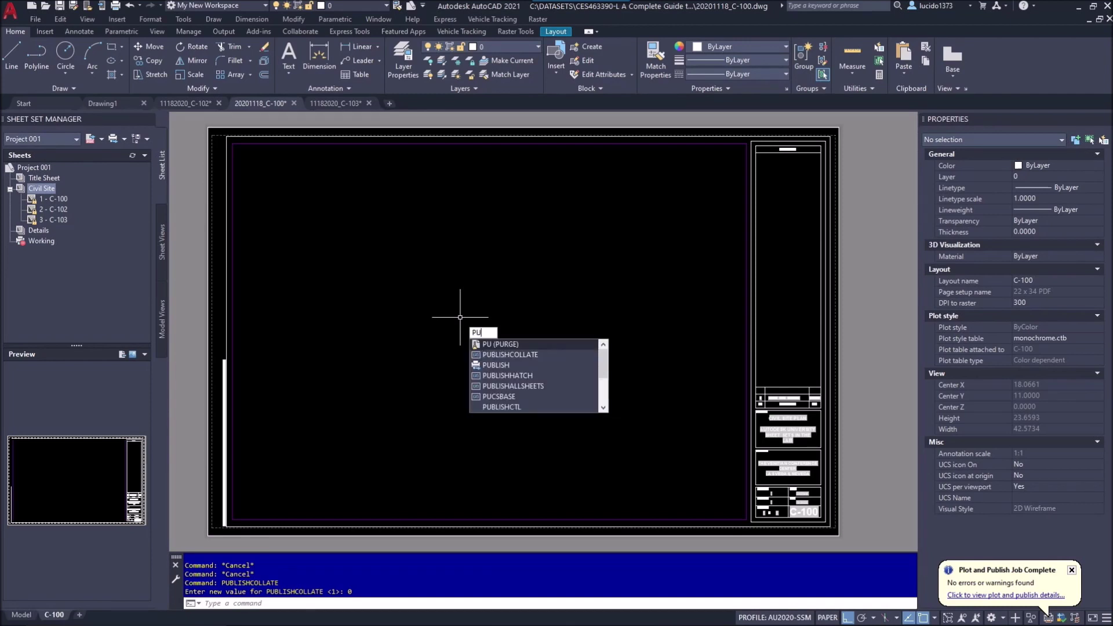
{"action": "key", "text": "Return"}
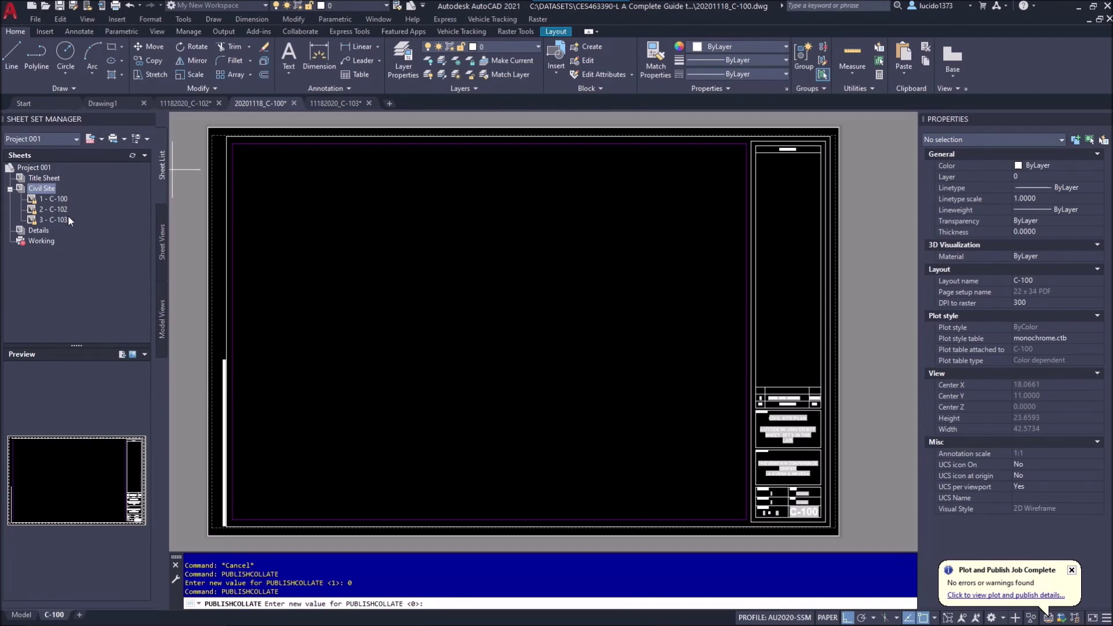
{"action": "type", "text": "1"}
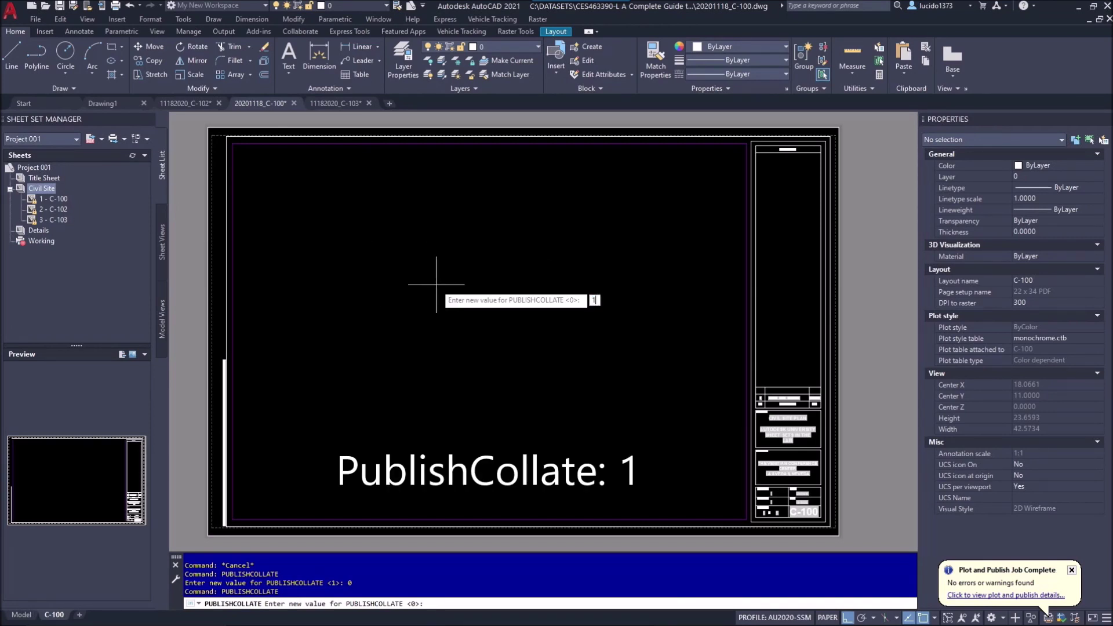
{"action": "key", "text": "Return"}
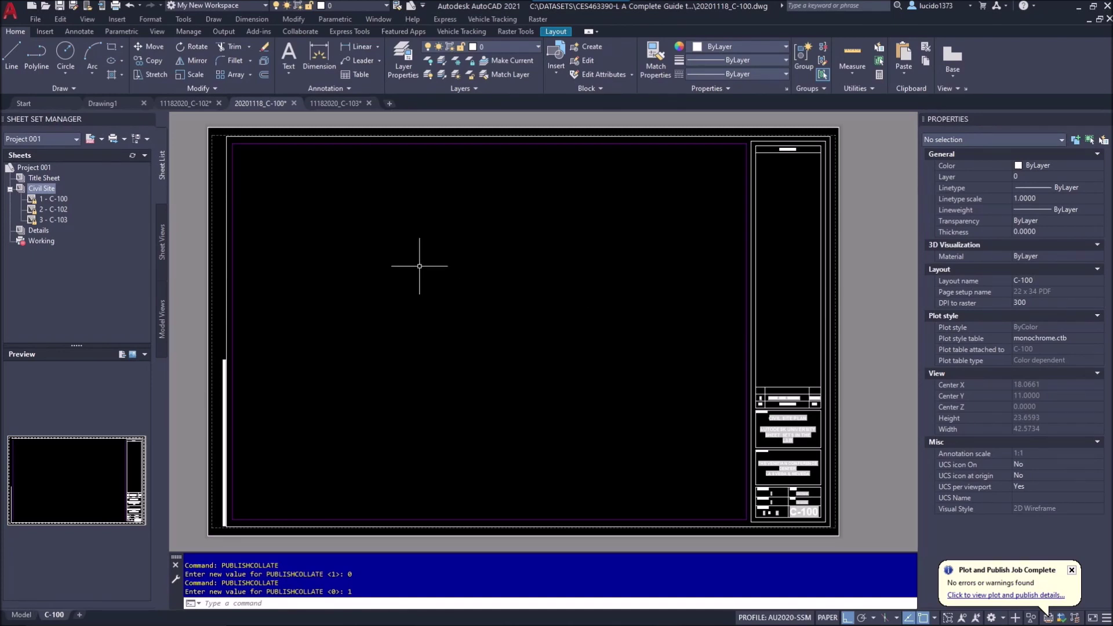
- Publish the Civil Site subset using the 11 x 17 PDF page setup override, with Project 001.pdf as the output file name
{"action": "right_click", "coordinate": [54, 187]}
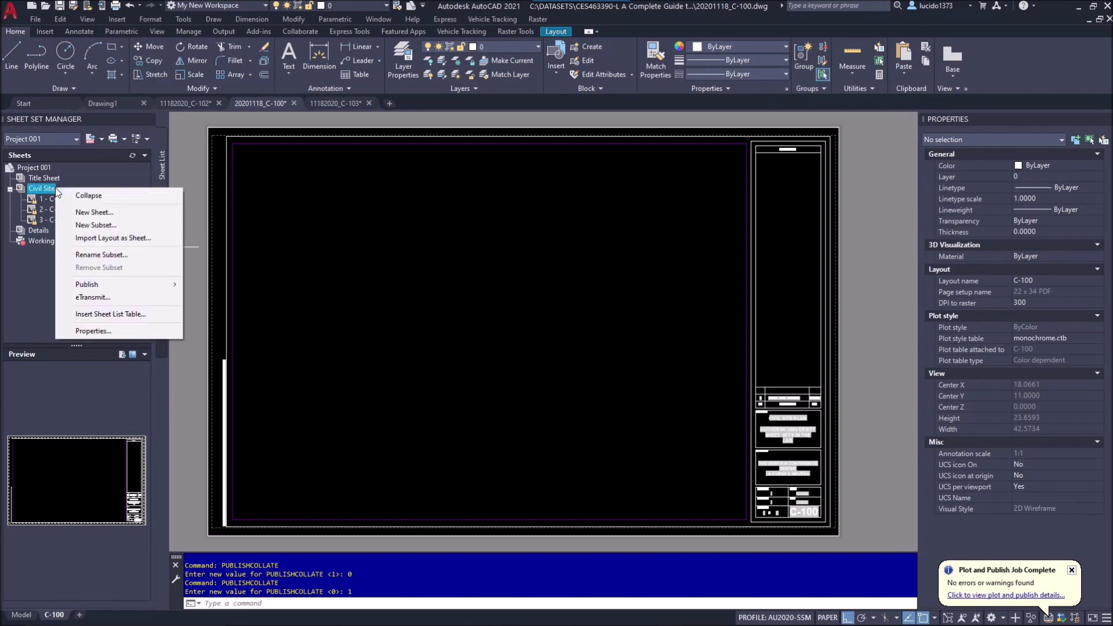
{"action": "mouse_move", "coordinate": [87, 284]}
{"action": "mouse_move", "coordinate": [286, 335]}
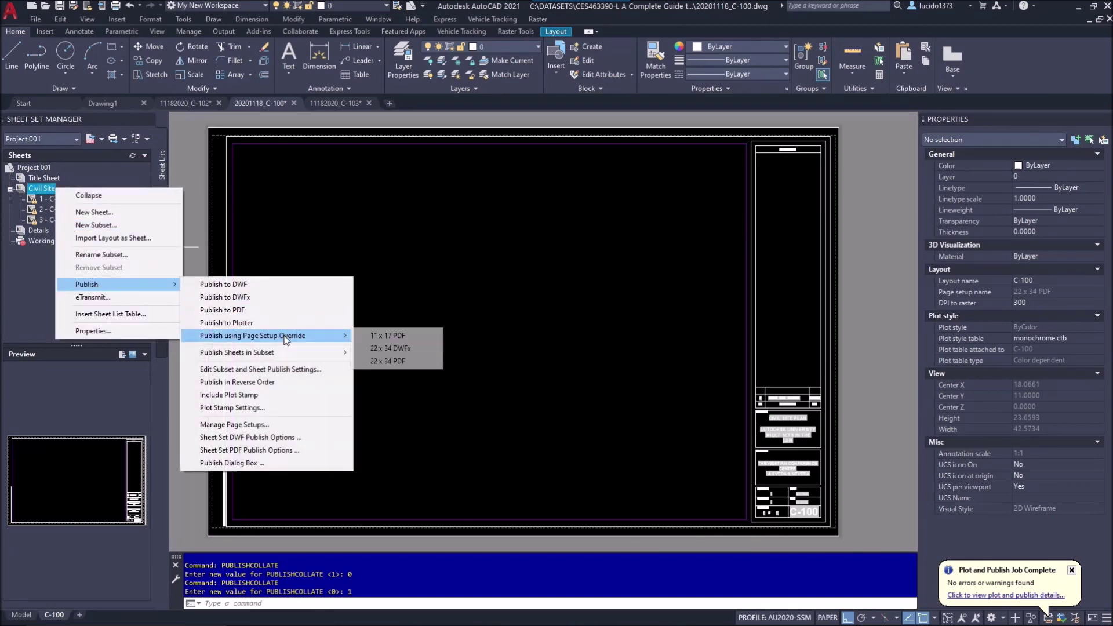
{"action": "left_click", "coordinate": [383, 335]}
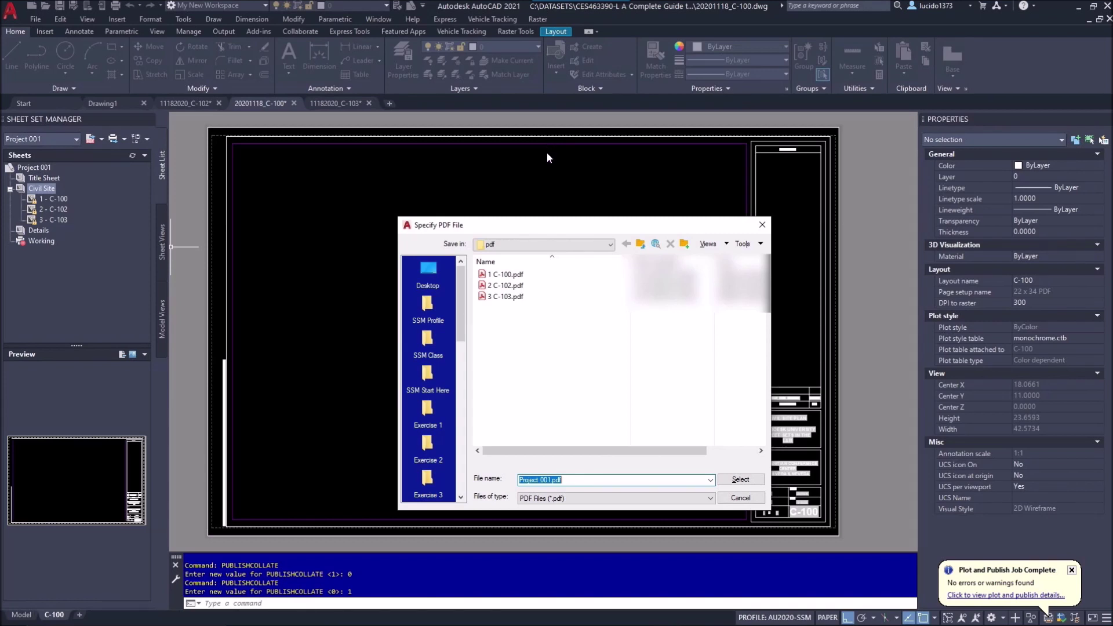
{"action": "left_click", "coordinate": [580, 480]}
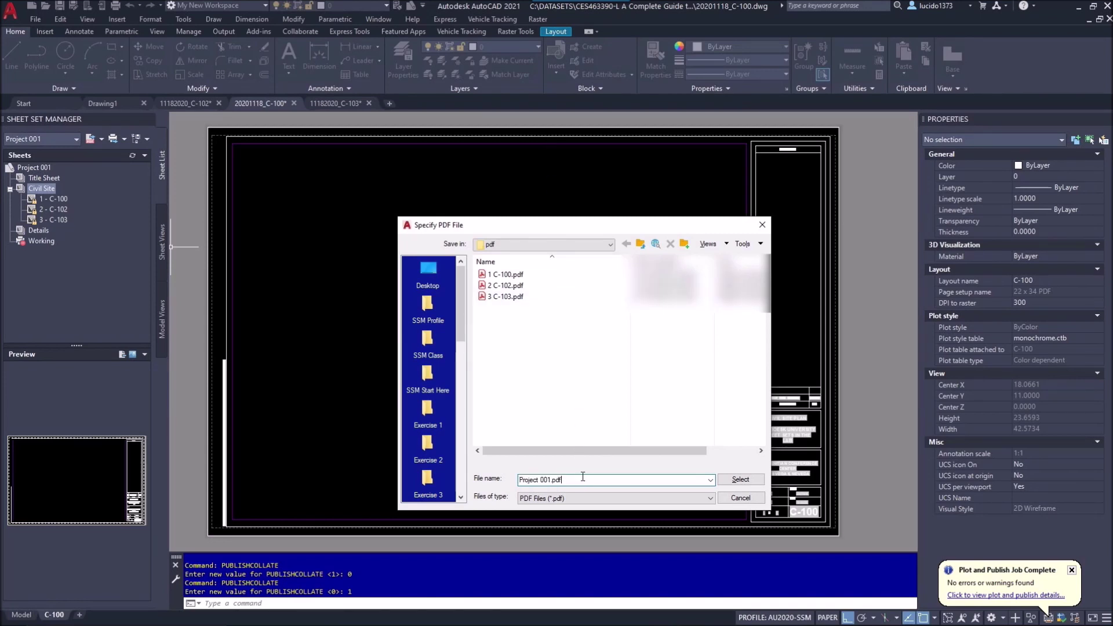
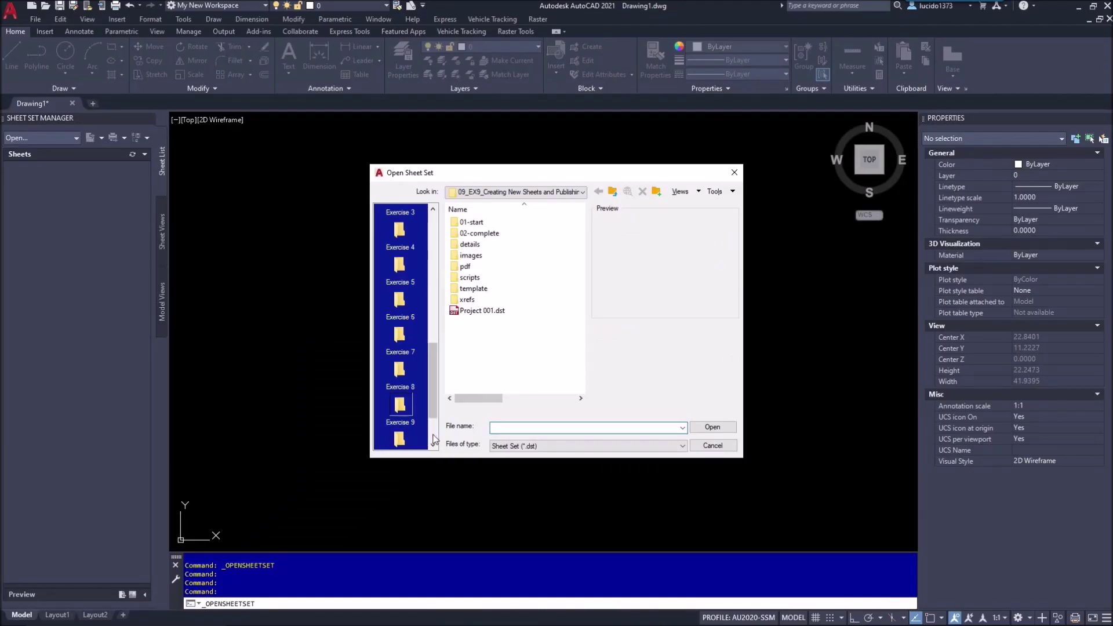
- Open the Project 001 sheet set from the Exercise 10 folder and open its G-100 sheet, showing the full layout
{"action": "scroll", "coordinate": [405, 325], "scroll_direction": "down", "scroll_amount": 5}
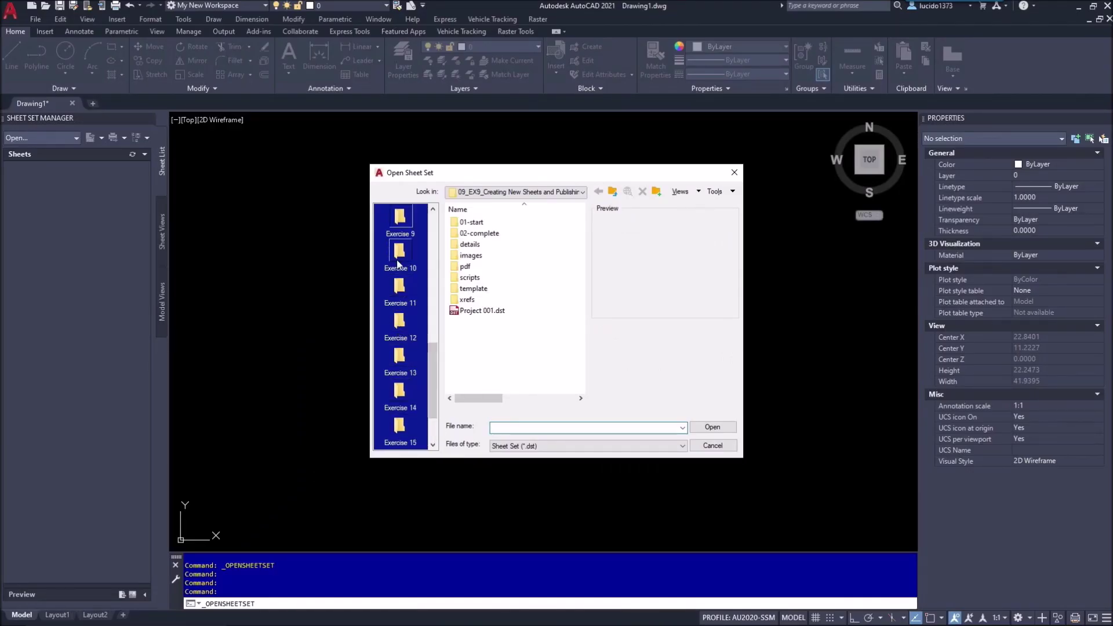
{"action": "left_click", "coordinate": [712, 427]}
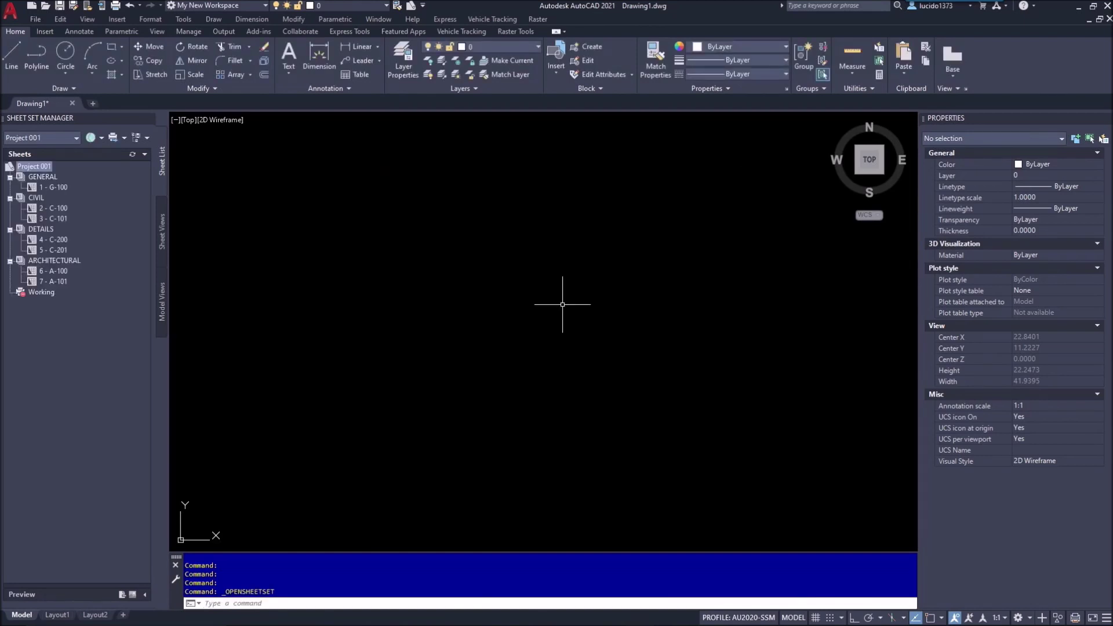
{"action": "double_click", "coordinate": [58, 187]}
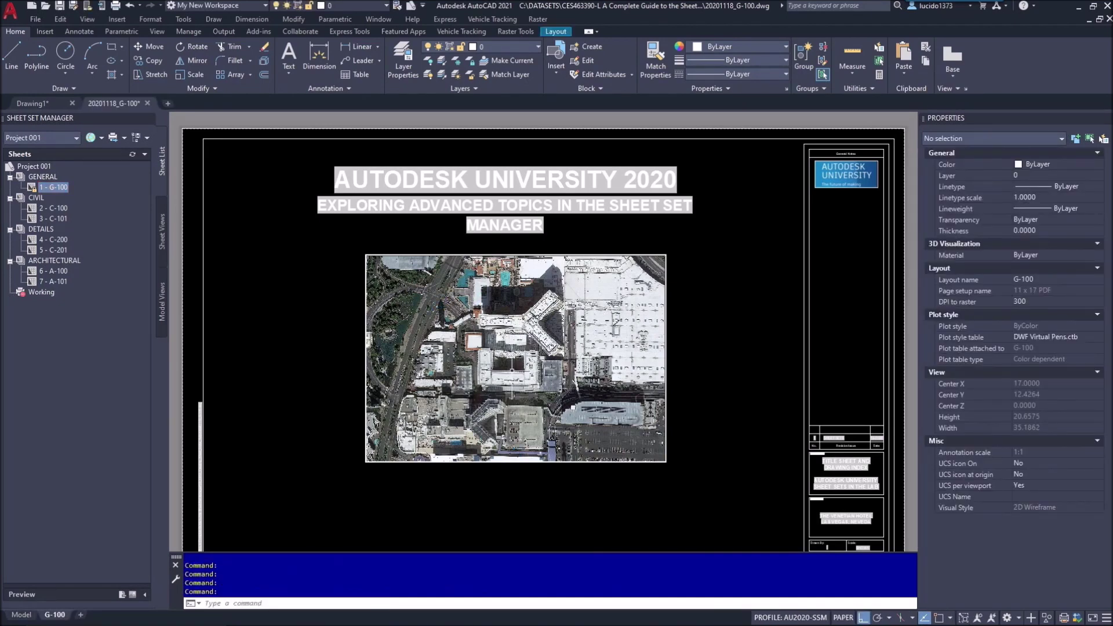
{"action": "middle_click", "coordinate": [512, 370]}
{"action": "middle_click", "coordinate": [512, 370]}
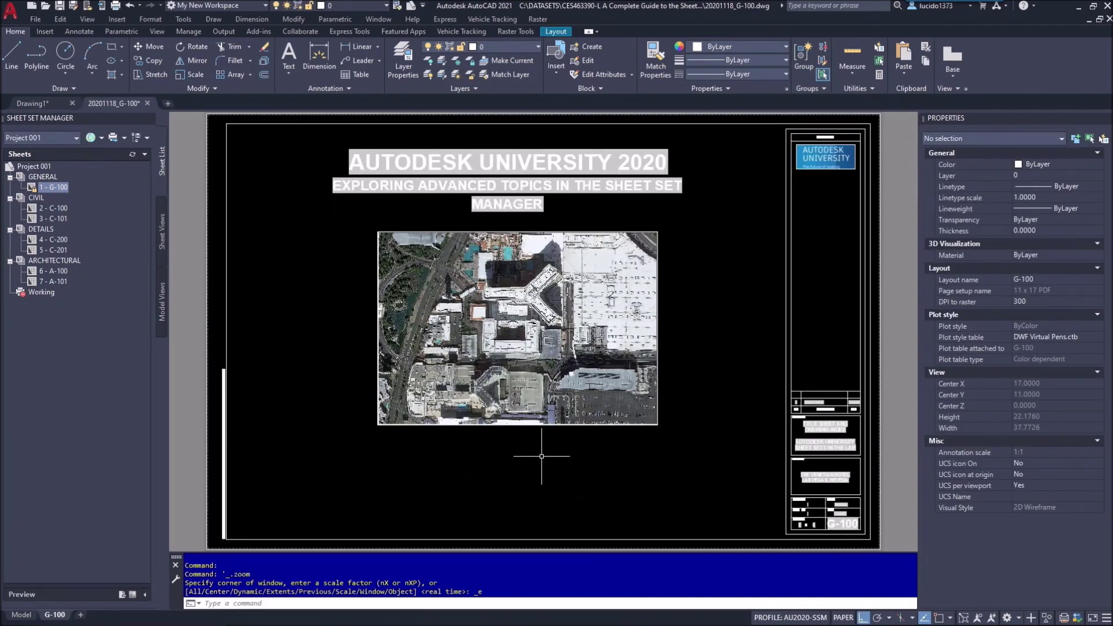
- Review the sheet properties of G-100 and C-200, including their descriptions and custom properties, without changing anything
{"action": "right_click", "coordinate": [57, 185]}
{"action": "left_click", "coordinate": [92, 328]}
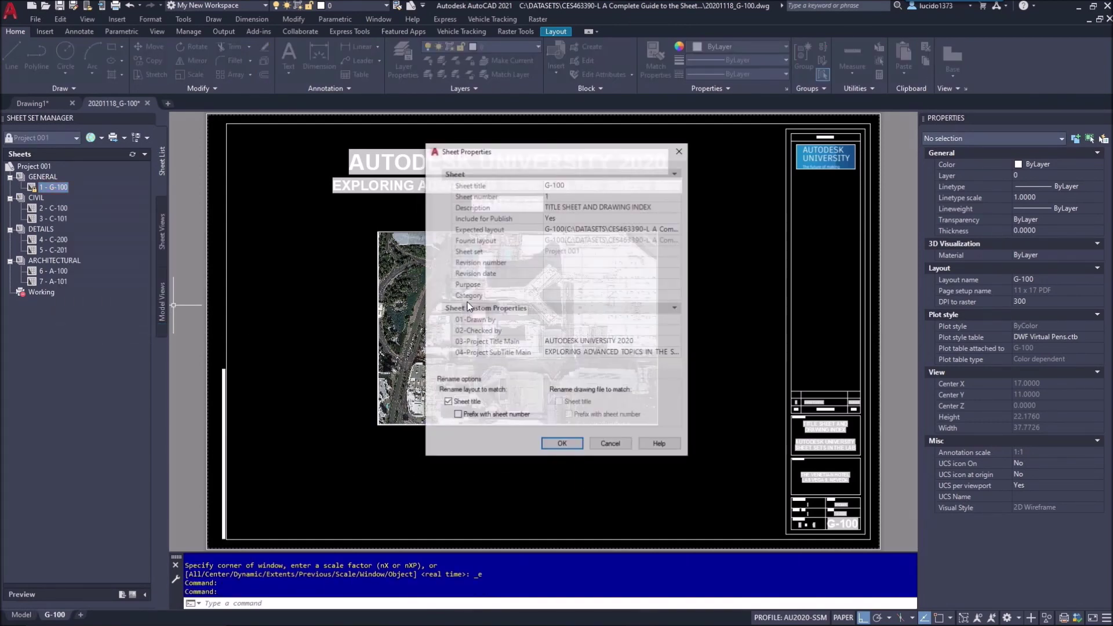
{"action": "left_click", "coordinate": [609, 445]}
{"action": "right_click", "coordinate": [52, 241]}
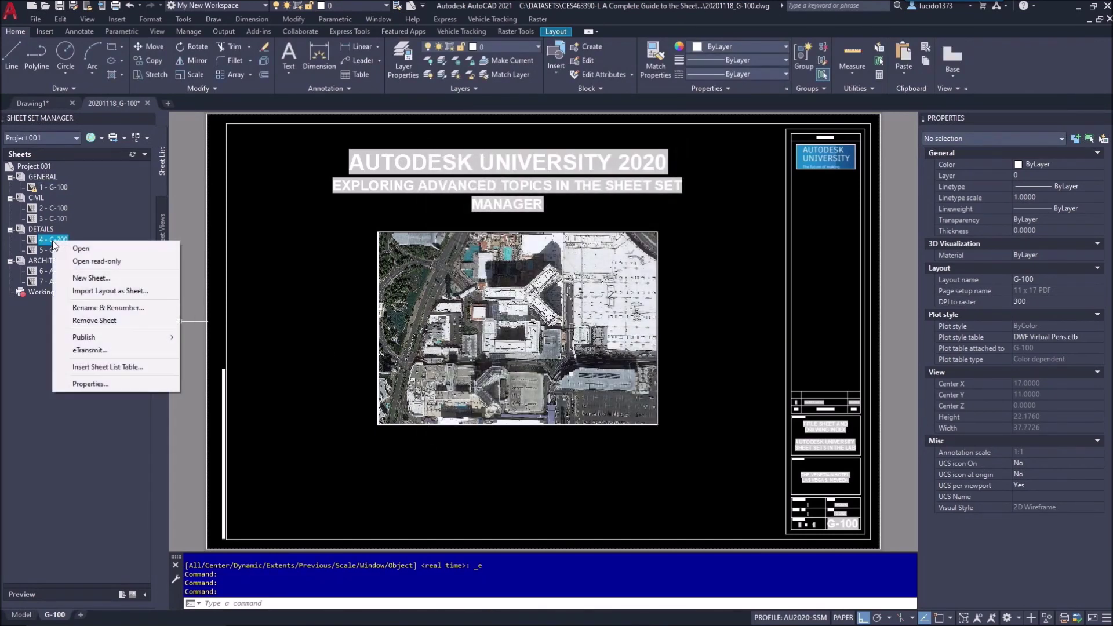
{"action": "left_click", "coordinate": [101, 383]}
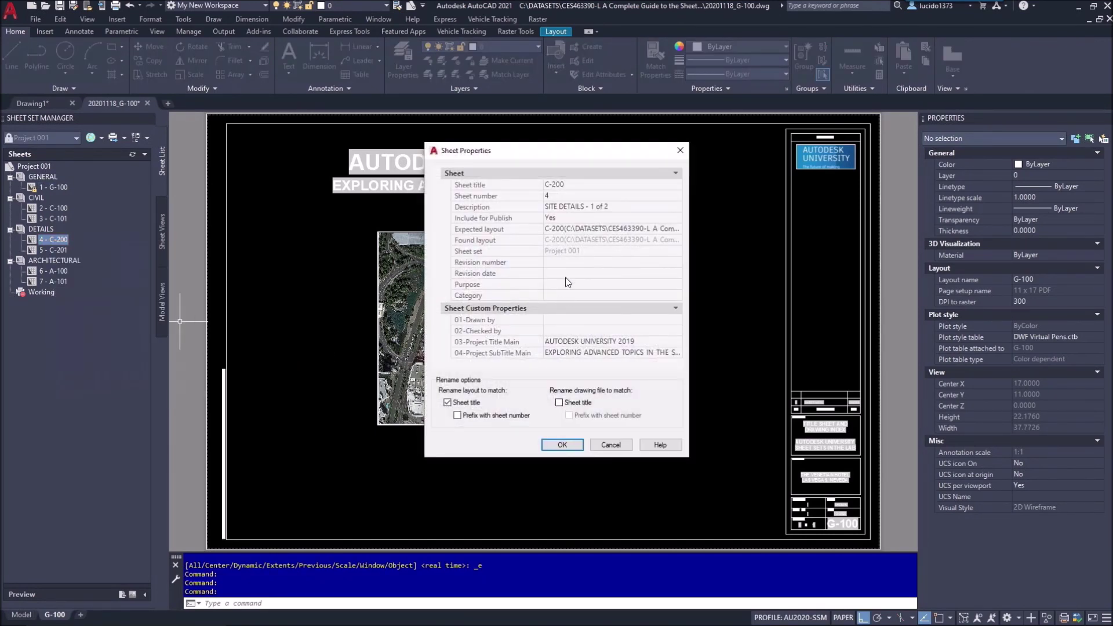
{"action": "left_click", "coordinate": [610, 445]}
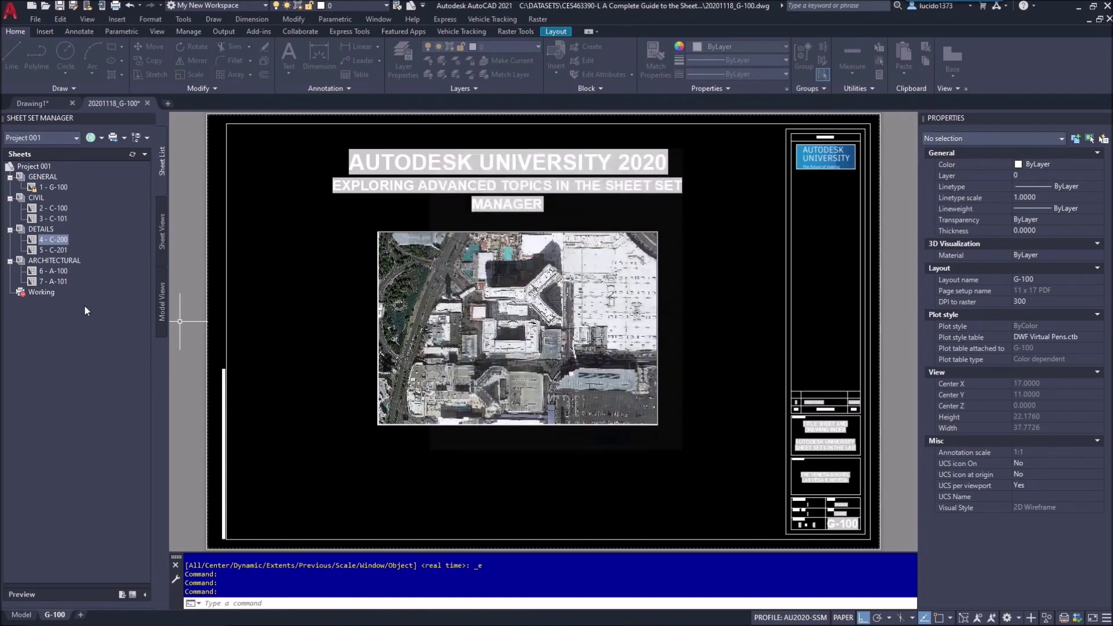
{"action": "left_click", "coordinate": [59, 271]}
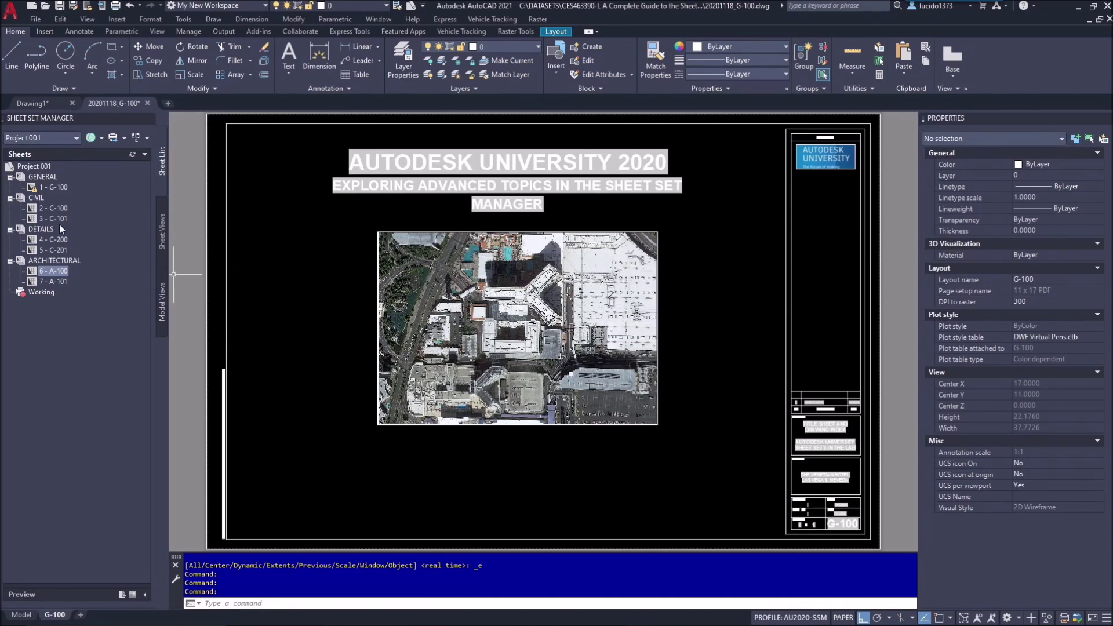
{"action": "right_click", "coordinate": [54, 190]}
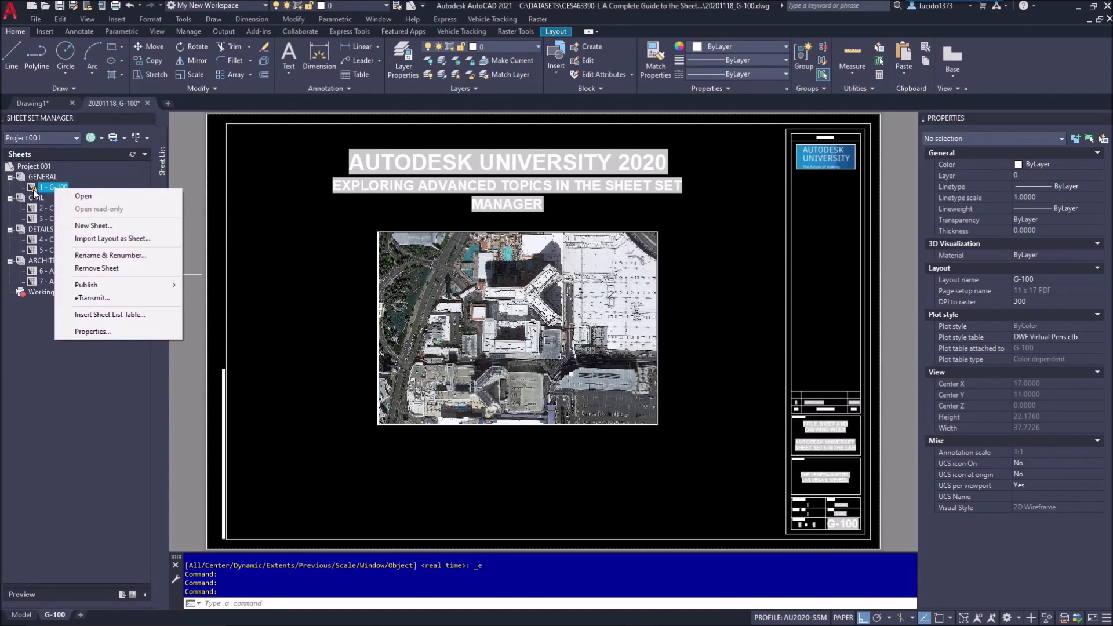
- Begin a sheet list table for the whole Project 001 sheet set and choose the Sheet Index table style
{"action": "right_click", "coordinate": [51, 166]}
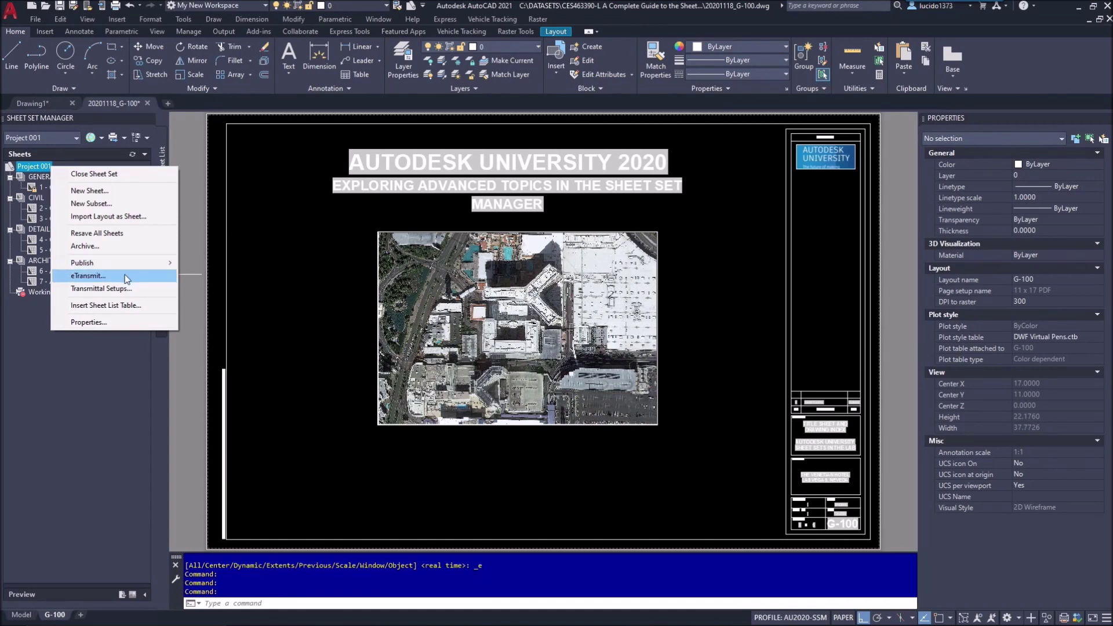
{"action": "left_click", "coordinate": [127, 306]}
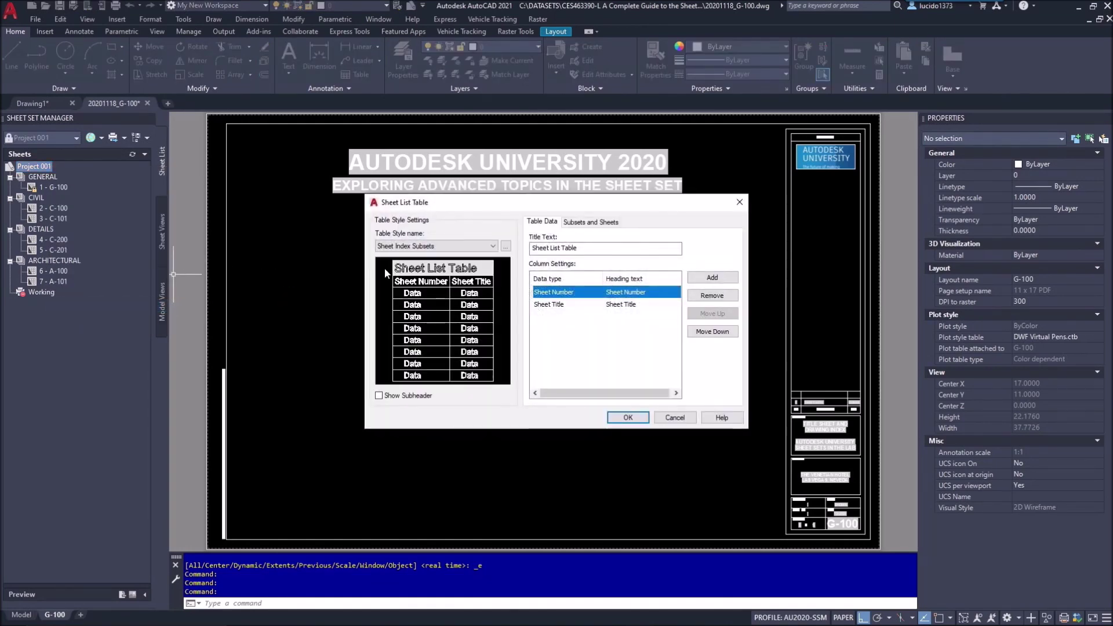
{"action": "left_click", "coordinate": [406, 246]}
{"action": "left_click", "coordinate": [409, 262]}
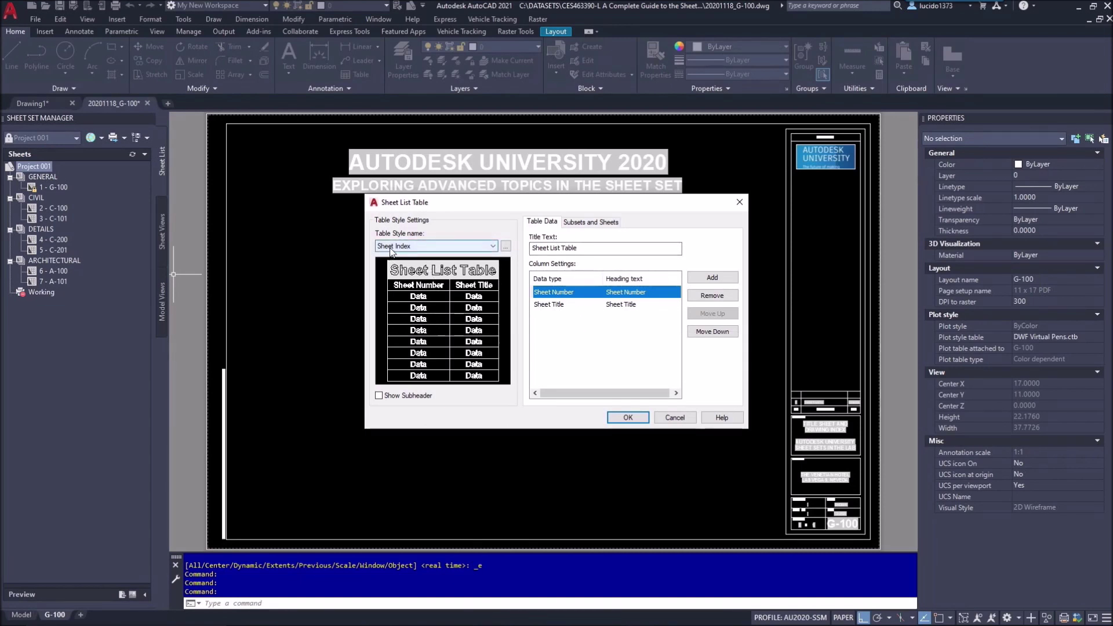
{"action": "left_click", "coordinate": [558, 306]}
{"action": "left_click", "coordinate": [555, 292]}
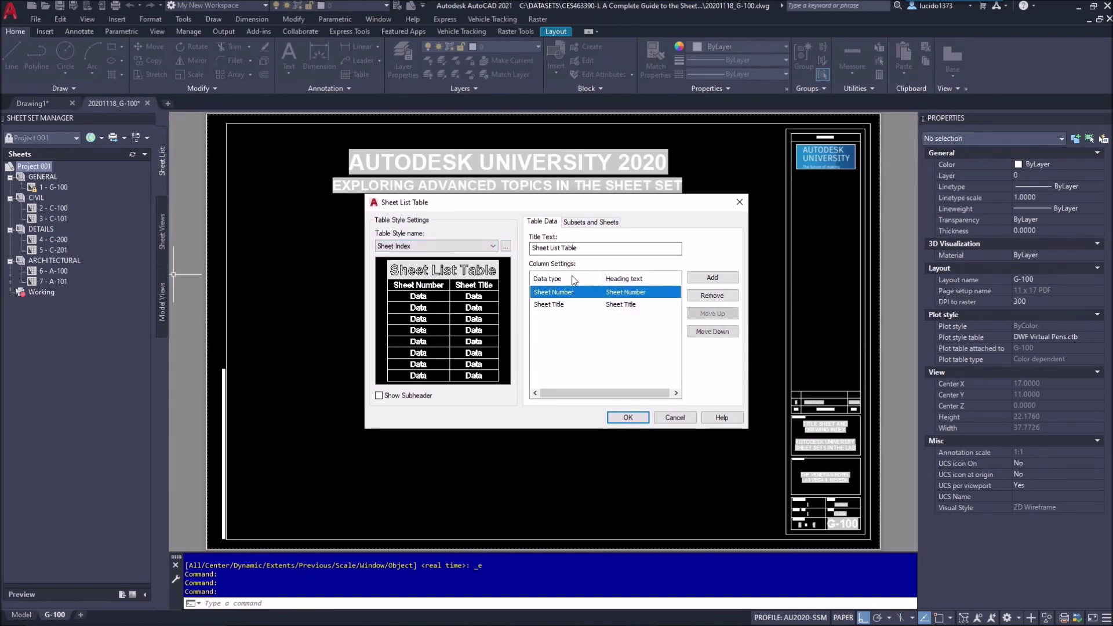
- Check which subsets and sheets the table includes, and add a Sheet Description column after Sheet Title
{"action": "left_click", "coordinate": [591, 222]}
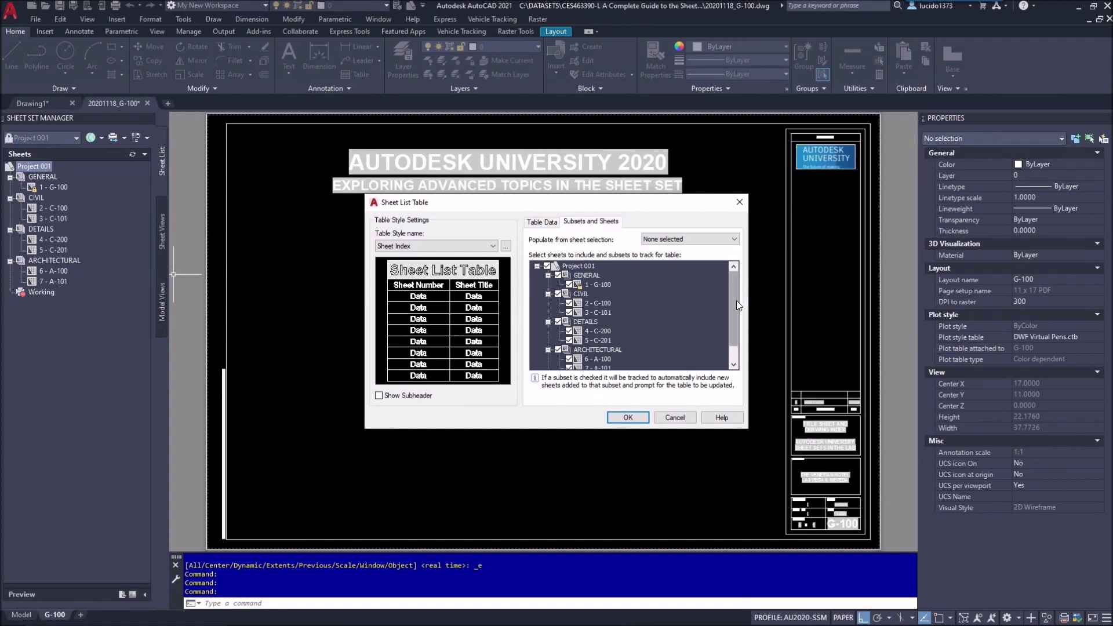
{"action": "scroll", "coordinate": [730, 336], "scroll_direction": "down", "scroll_amount": 1}
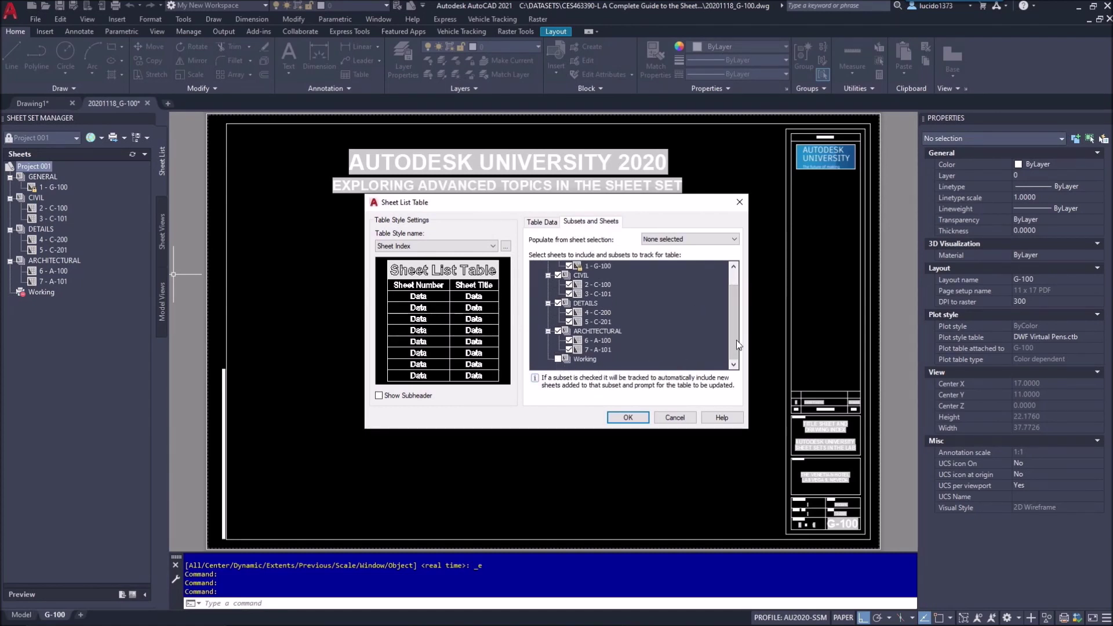
{"action": "scroll", "coordinate": [735, 342], "scroll_direction": "up", "scroll_amount": 2}
{"action": "left_click", "coordinate": [542, 222]}
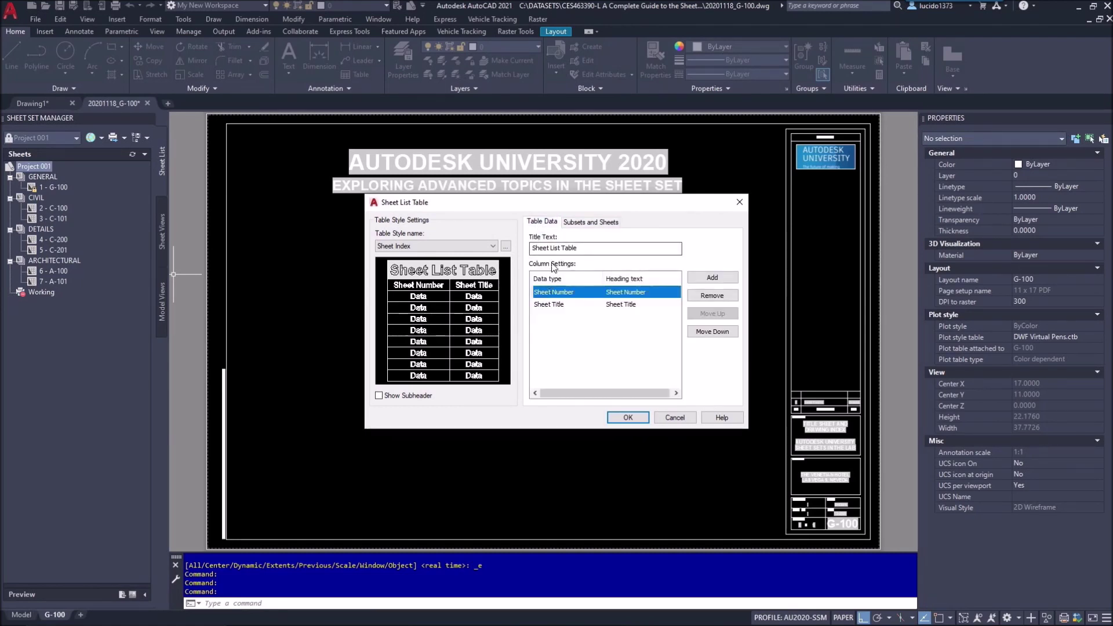
{"action": "left_click", "coordinate": [703, 281]}
{"action": "left_click", "coordinate": [560, 317]}
{"action": "left_click", "coordinate": [583, 317]}
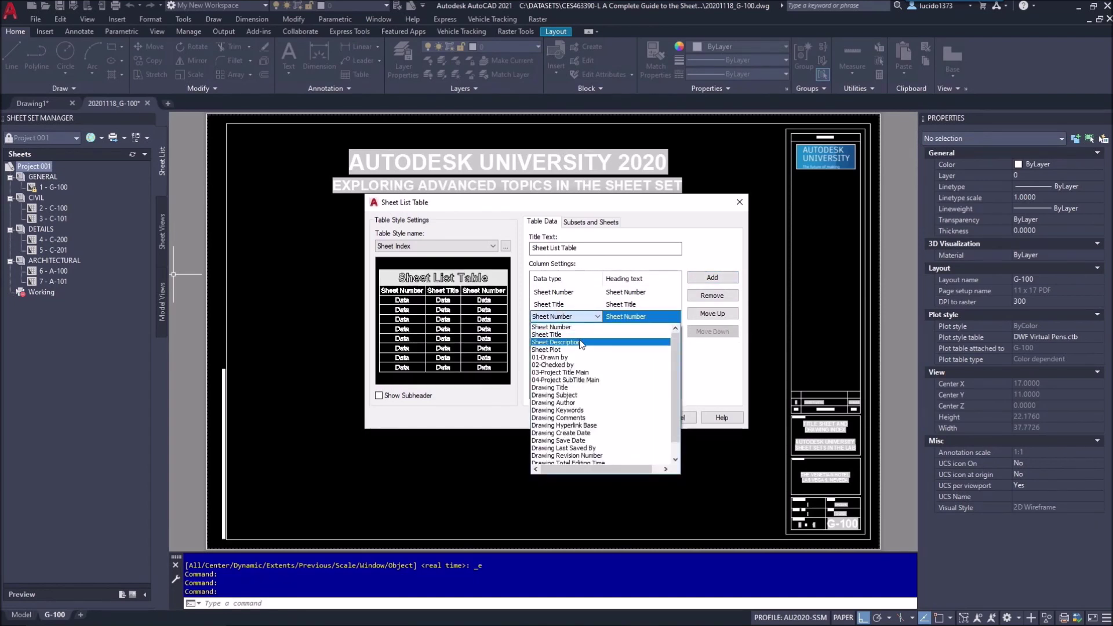
{"action": "left_click", "coordinate": [578, 342]}
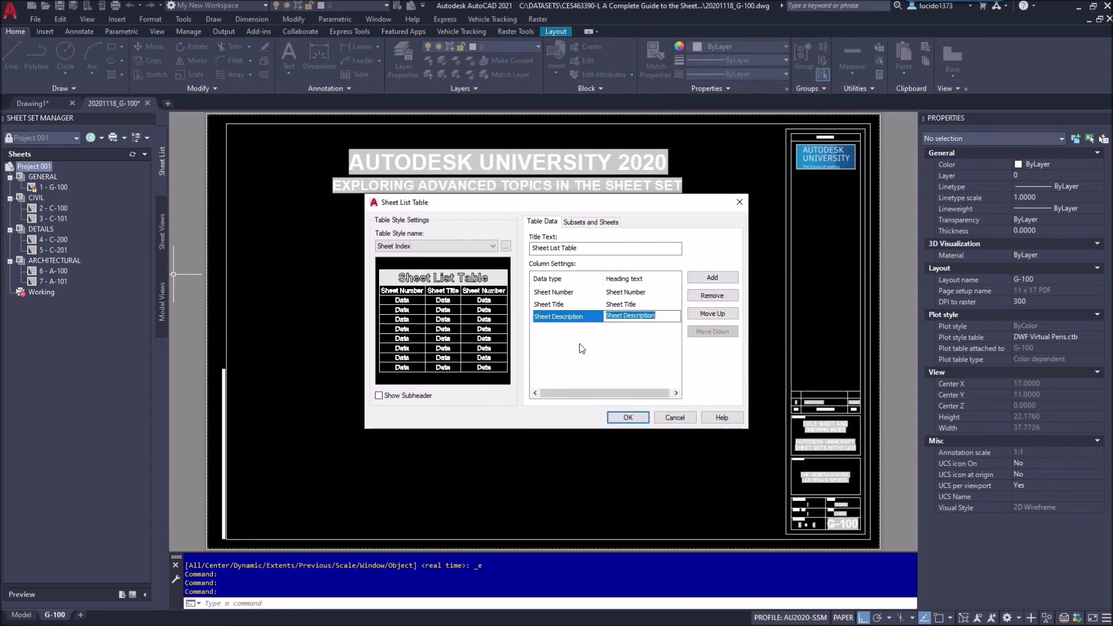
{"action": "left_click", "coordinate": [635, 302]}
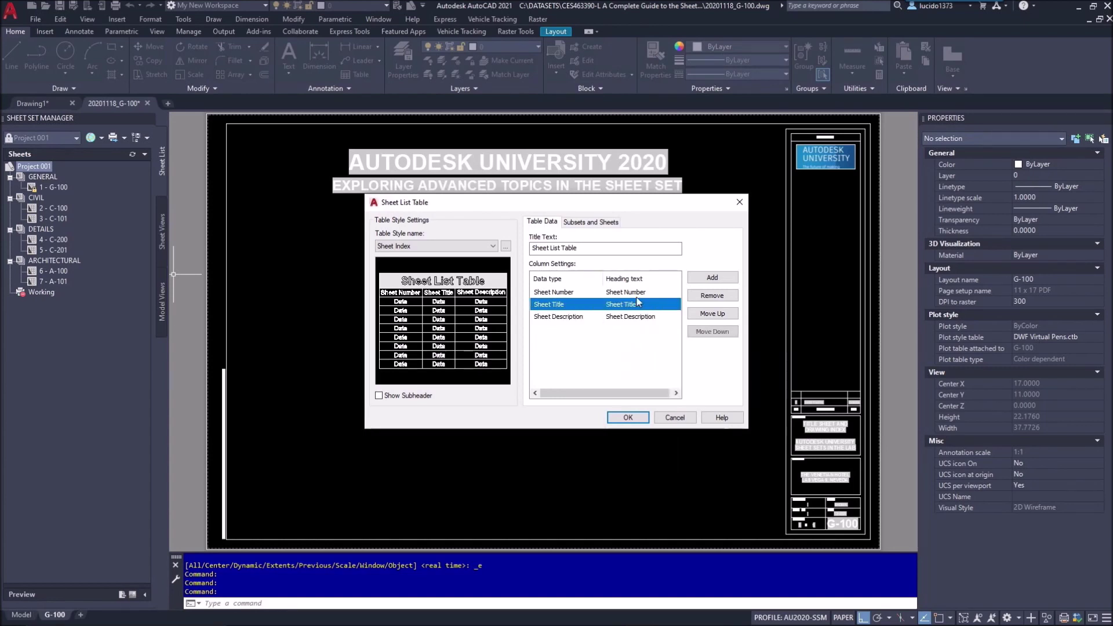
{"action": "left_click", "coordinate": [634, 291]}
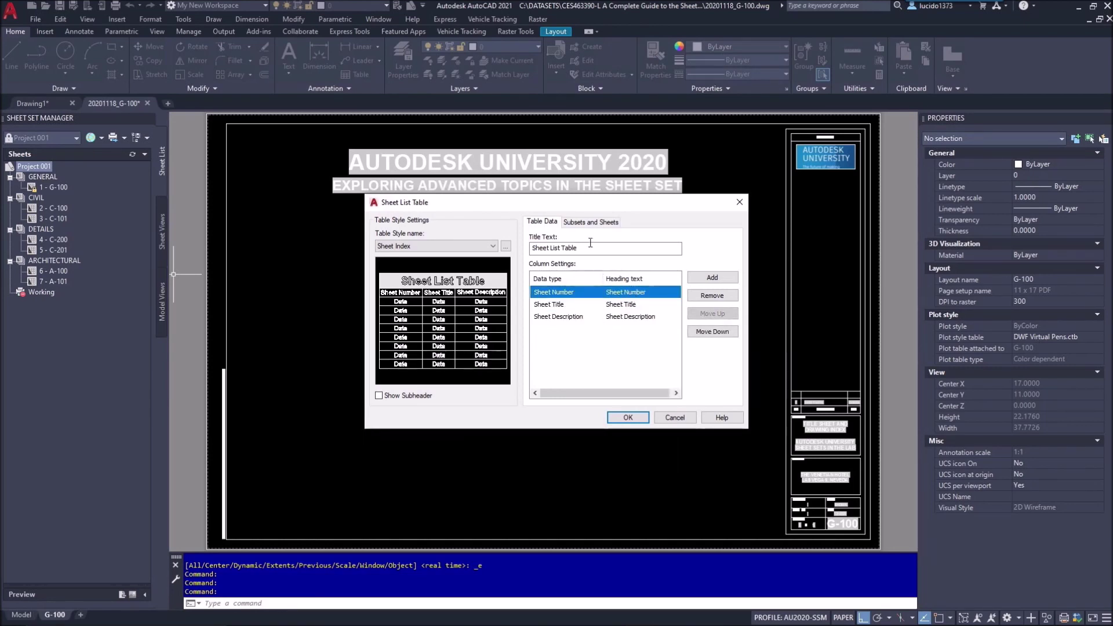
- Title the sheet list table DRAWING INDEX and insert it below the aerial image on the G-100 layout
{"action": "left_click_drag", "start_coordinate": [581, 248], "coordinate": [515, 245]}
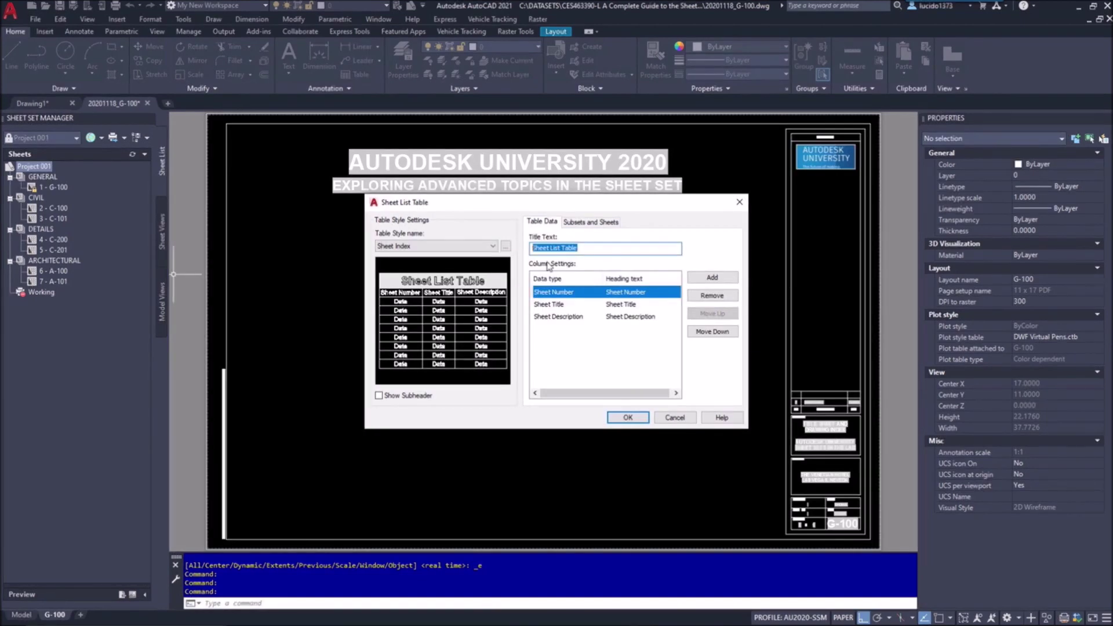
{"action": "type", "text": "d"}
{"action": "key", "text": "BackSpace"}
{"action": "type", "text": "DRAWING INDEX"}
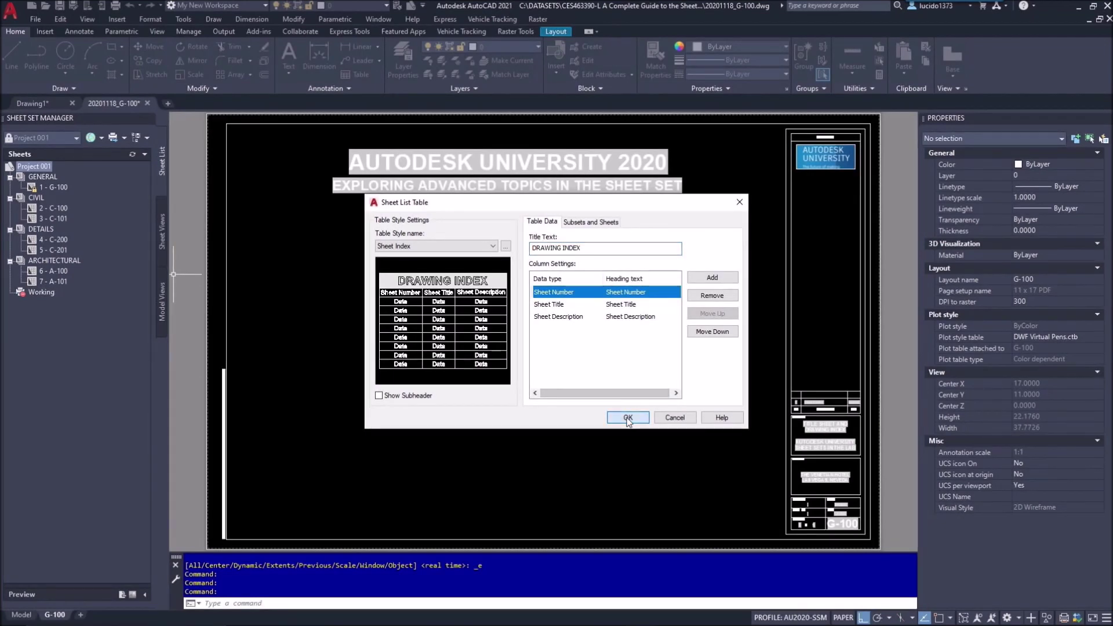
{"action": "left_click", "coordinate": [629, 420]}
{"action": "left_click", "coordinate": [431, 443]}
{"action": "scroll", "coordinate": [501, 429], "scroll_direction": "up", "scroll_amount": 4}
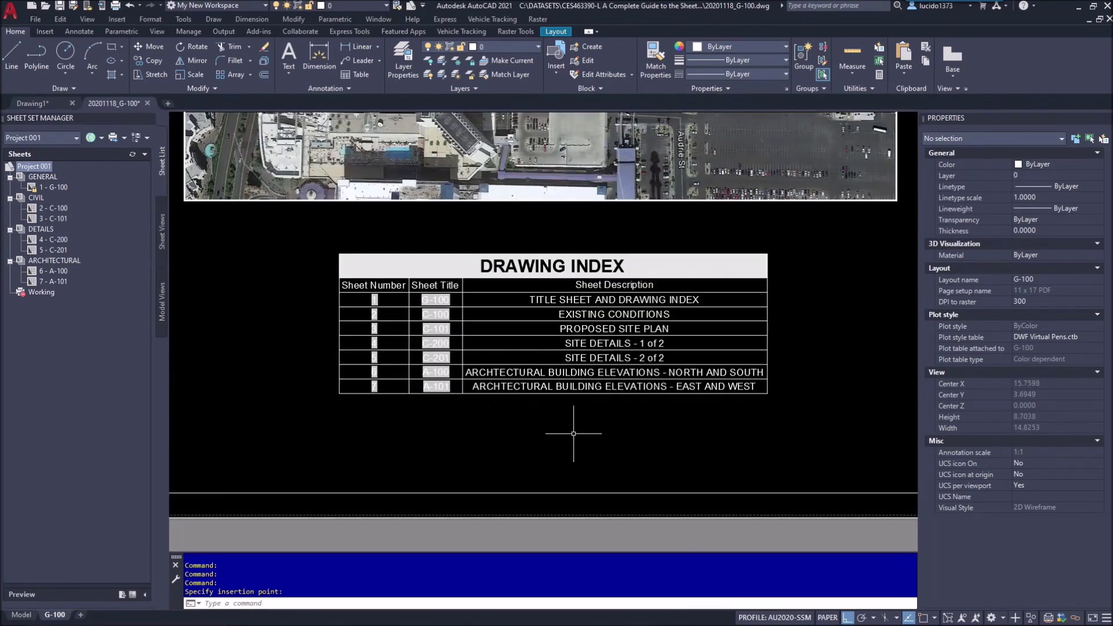
- Select the words TITLE SHEET AND in G-100's sheet description, accept the sheet properties and regenerate the layout
{"action": "right_click", "coordinate": [53, 187]}
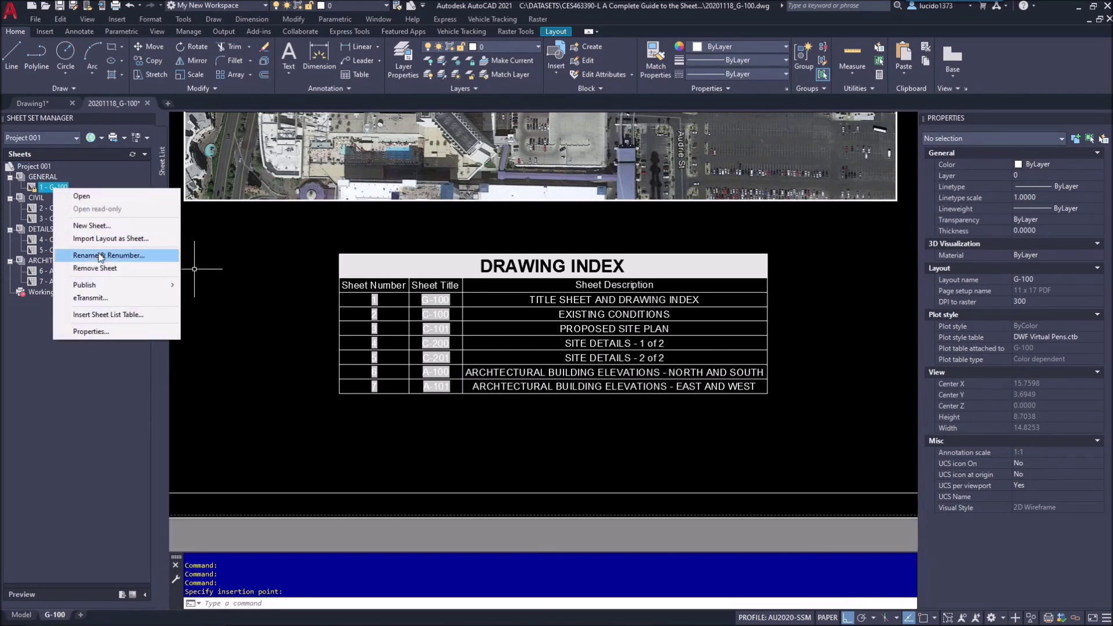
{"action": "left_click", "coordinate": [91, 332]}
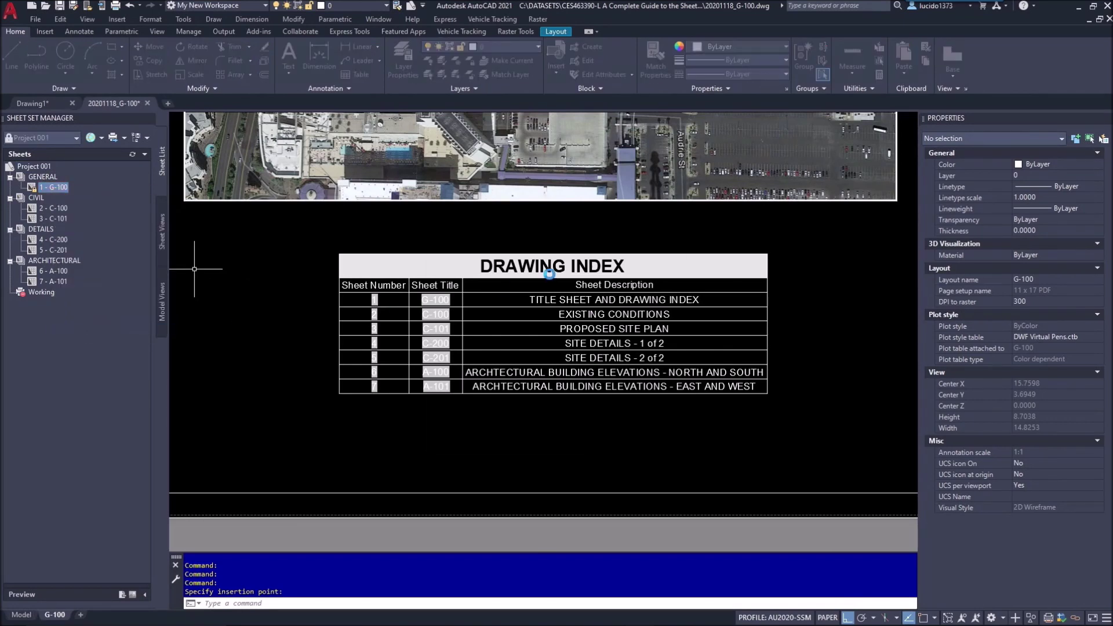
{"action": "left_click", "coordinate": [588, 207]}
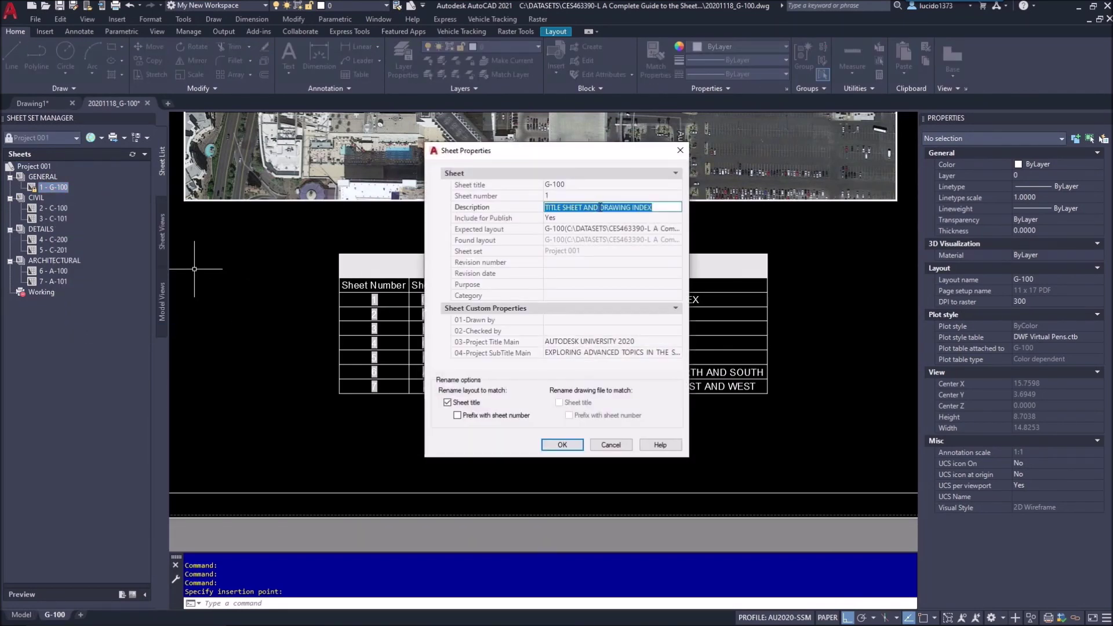
{"action": "left_click_drag", "start_coordinate": [601, 207], "coordinate": [520, 202]}
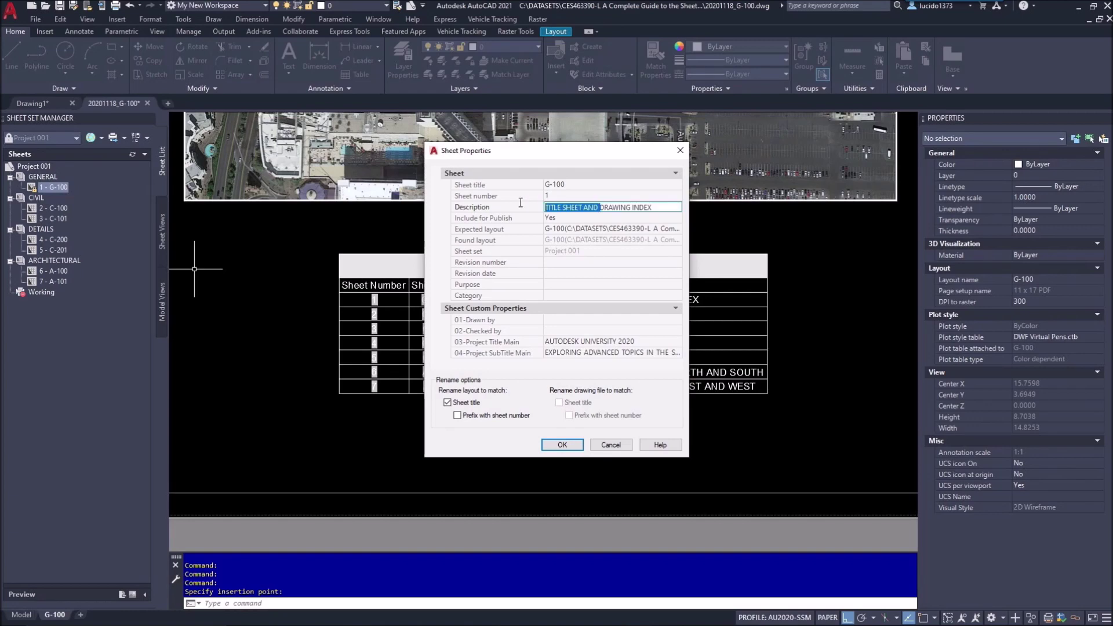
{"action": "left_click", "coordinate": [562, 444]}
{"action": "type", "text": "RE"}
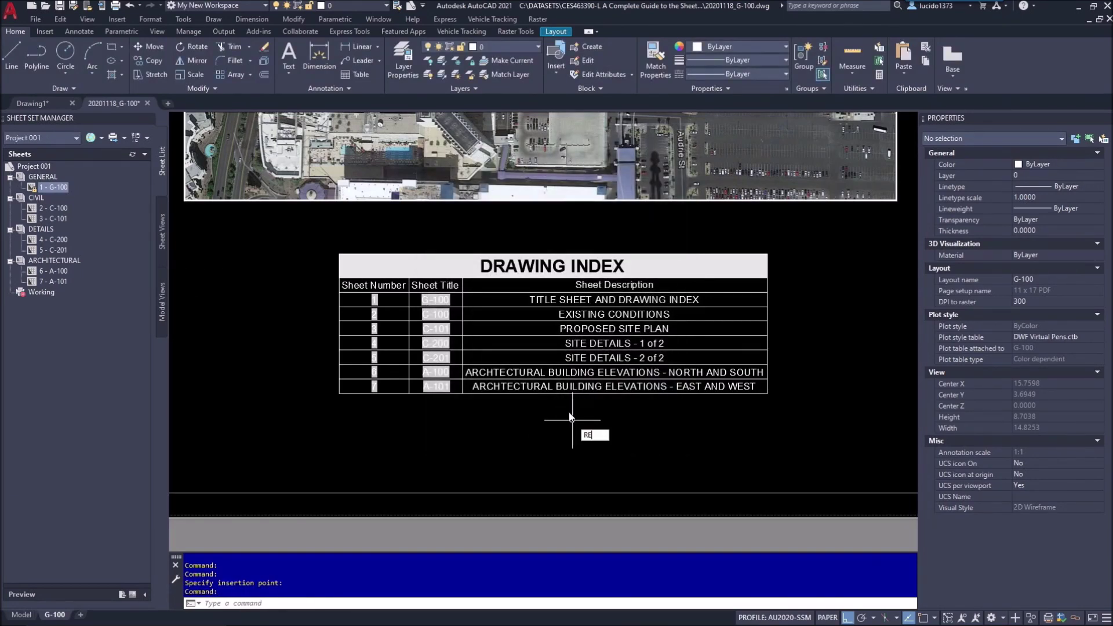
{"action": "key", "text": "Return"}
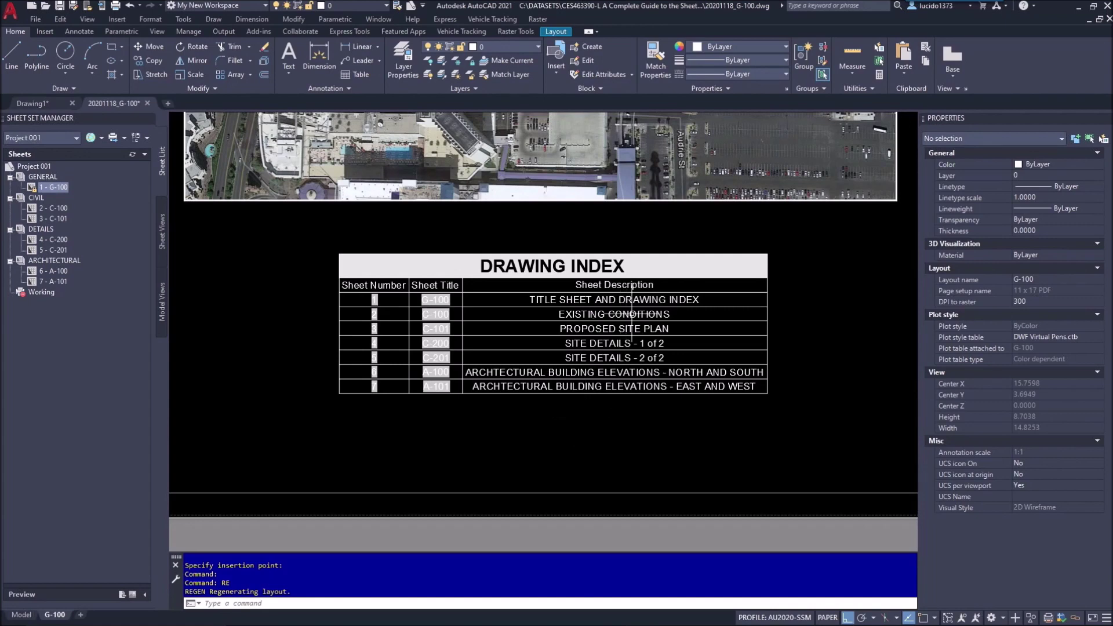
- Update the DRAWING INDEX table from its sheet set source using G-100's Sheet Description cell
{"action": "left_click", "coordinate": [645, 300]}
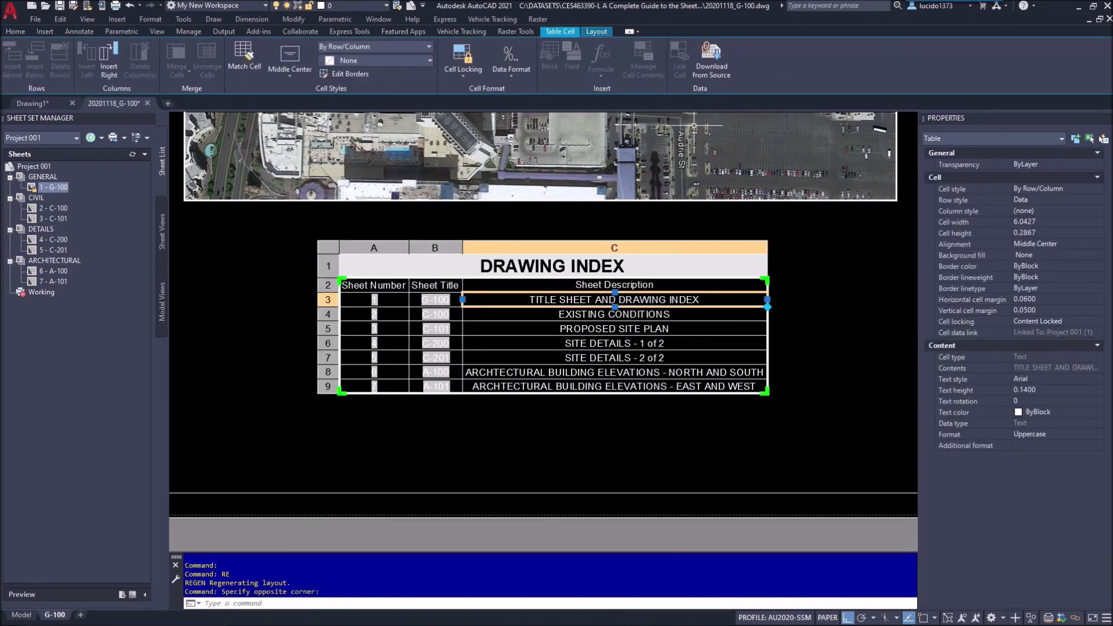
{"action": "left_click", "coordinate": [705, 58]}
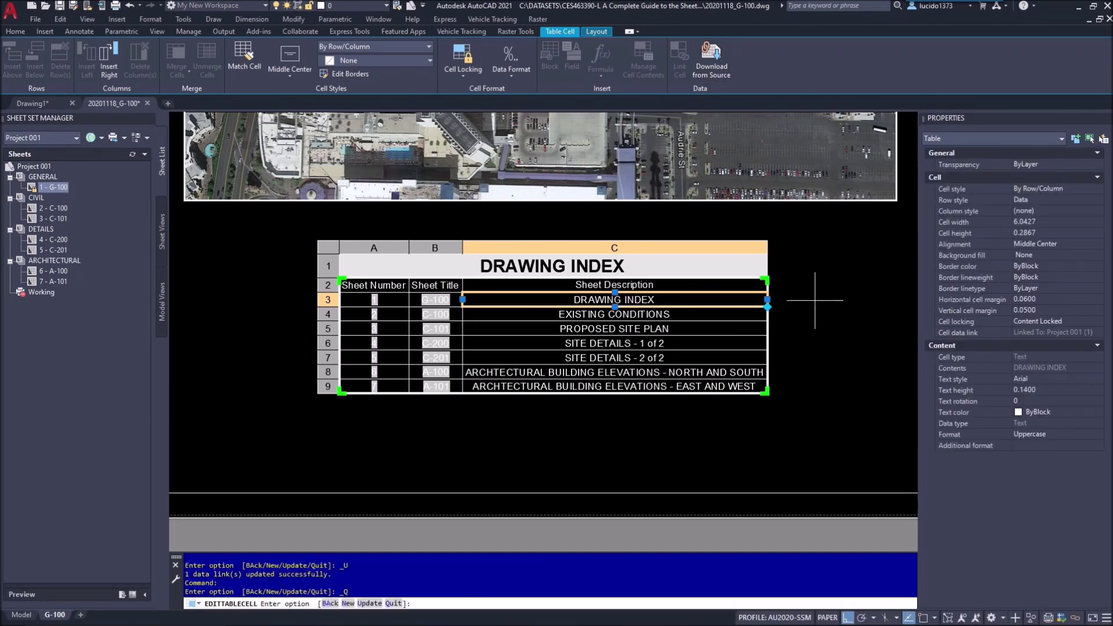
{"action": "key", "text": "Escape"}
{"action": "key", "text": "Escape"}
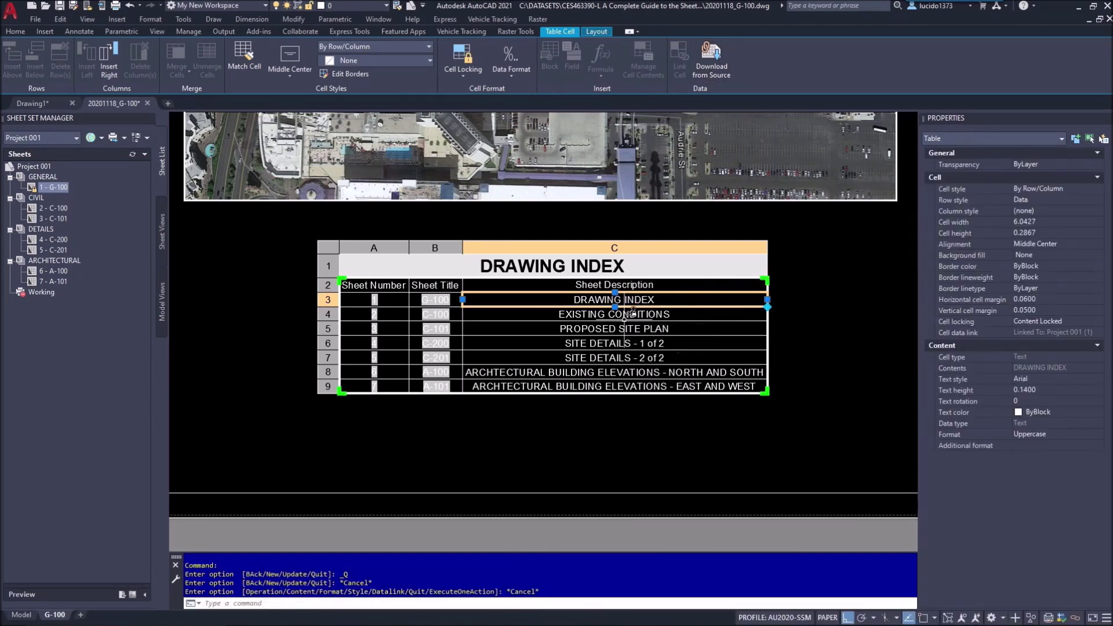
{"action": "key", "text": "Escape"}
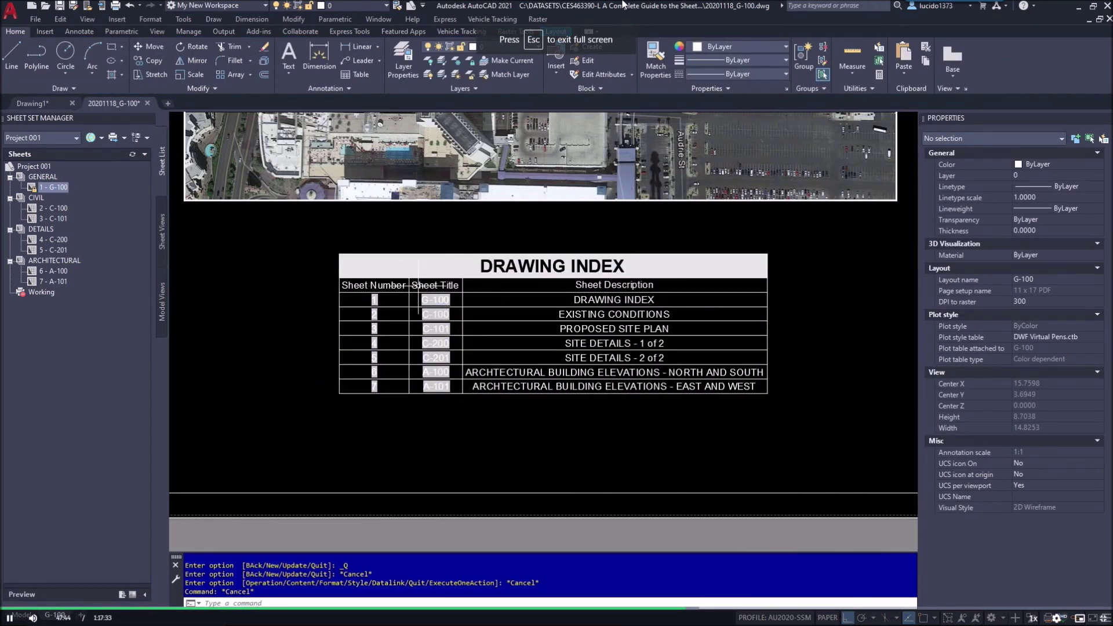
- Select the table's header row and apply the Uppercase data format to its headings
{"action": "left_click", "coordinate": [674, 285]}
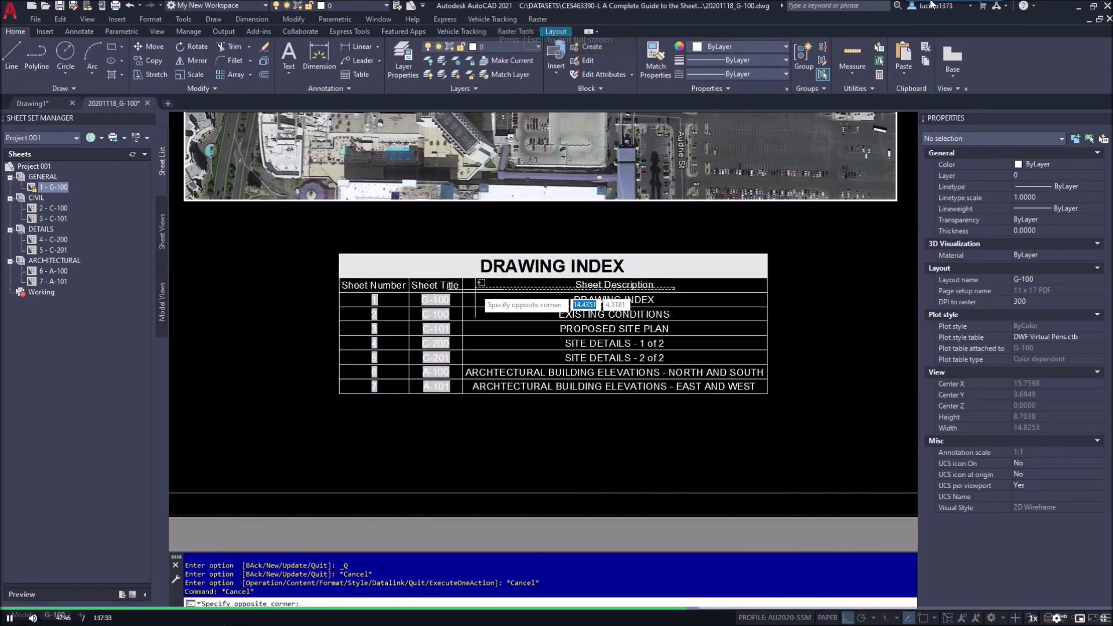
{"action": "left_click", "coordinate": [390, 277]}
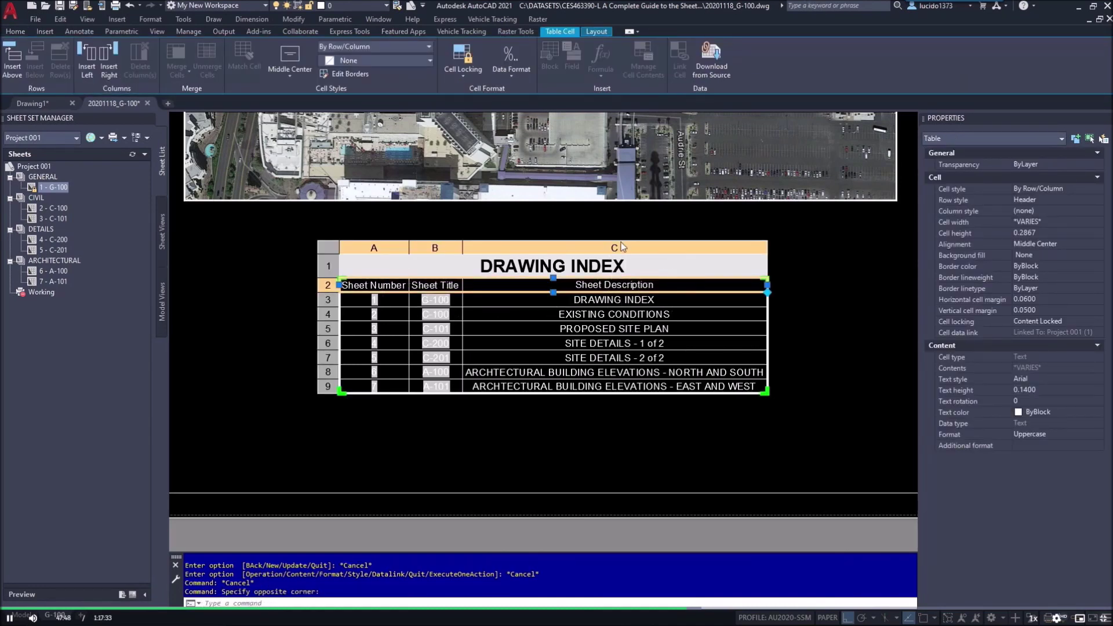
{"action": "right_click", "coordinate": [672, 283]}
{"action": "left_click", "coordinate": [718, 411]}
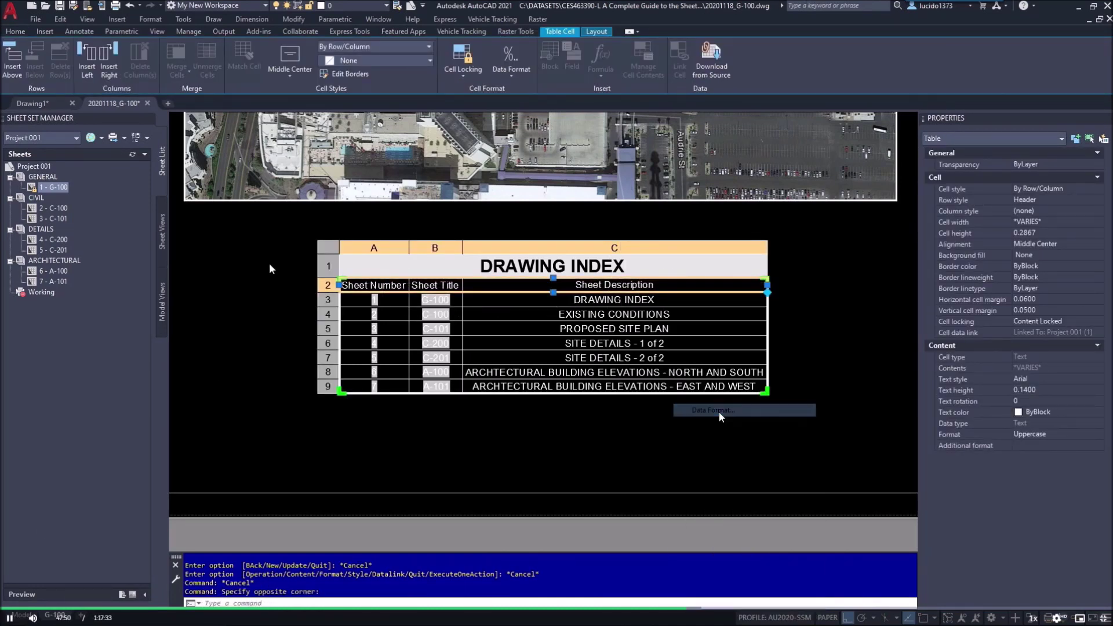
{"action": "left_click", "coordinate": [536, 389]}
- Erase the DRAWING INDEX table from the G-100 layout
{"action": "left_click", "coordinate": [434, 272]}
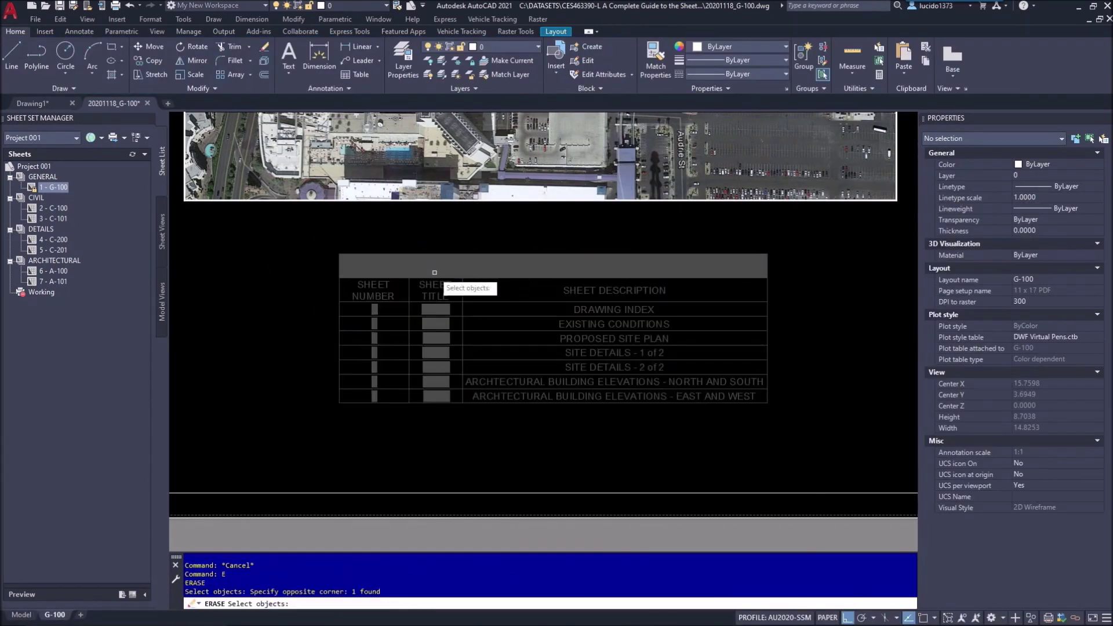
{"action": "key", "text": "Return"}
{"action": "scroll", "coordinate": [581, 213], "scroll_direction": "down", "scroll_amount": 2}
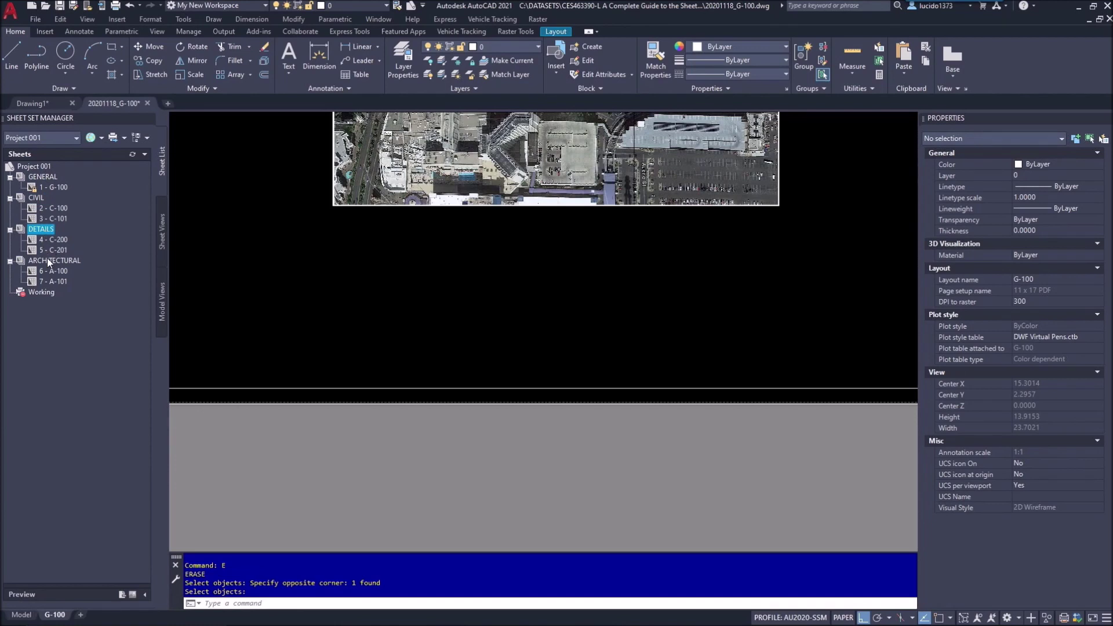
- Begin a new sheet list table for Project 001 with the Sheet Index Subsets table style and subheaders shown
{"action": "right_click", "coordinate": [49, 168]}
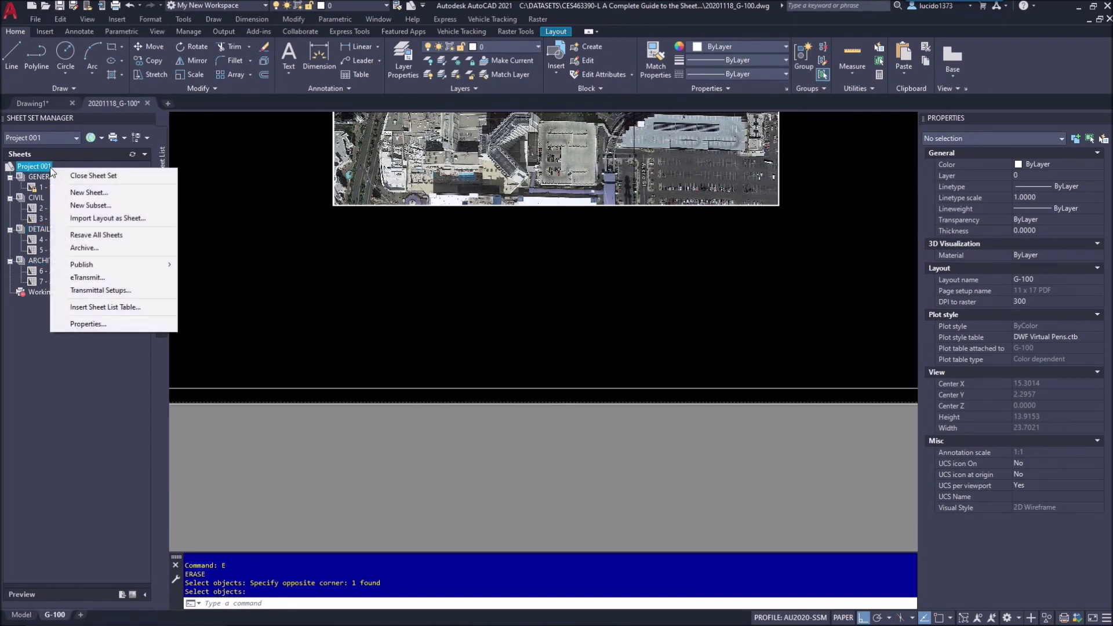
{"action": "left_click", "coordinate": [102, 306]}
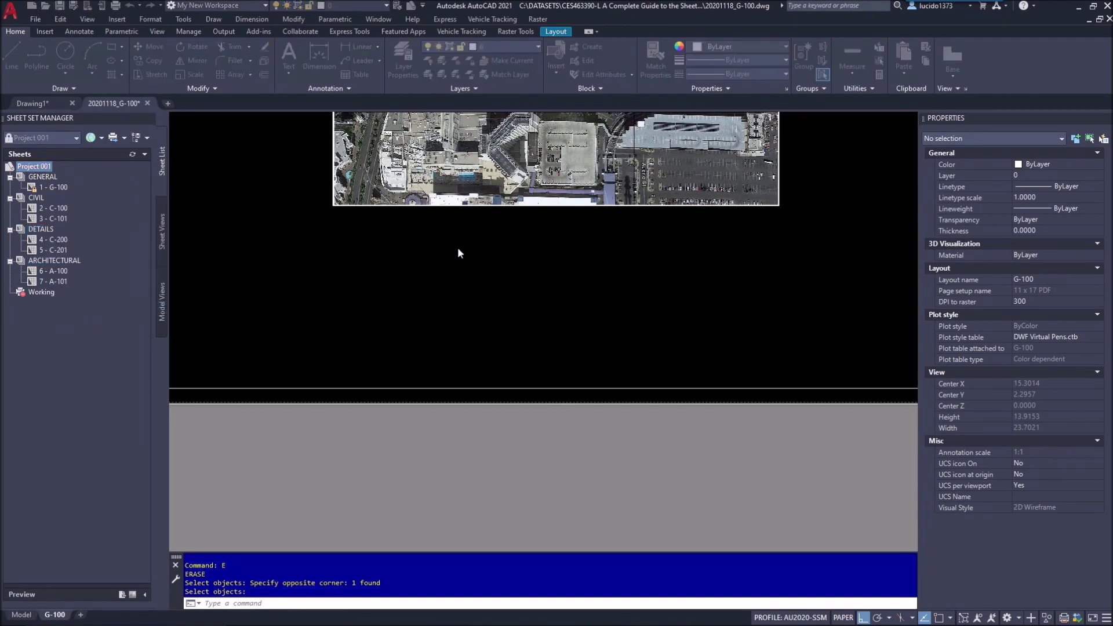
{"action": "left_click", "coordinate": [437, 246]}
{"action": "left_click", "coordinate": [407, 257]}
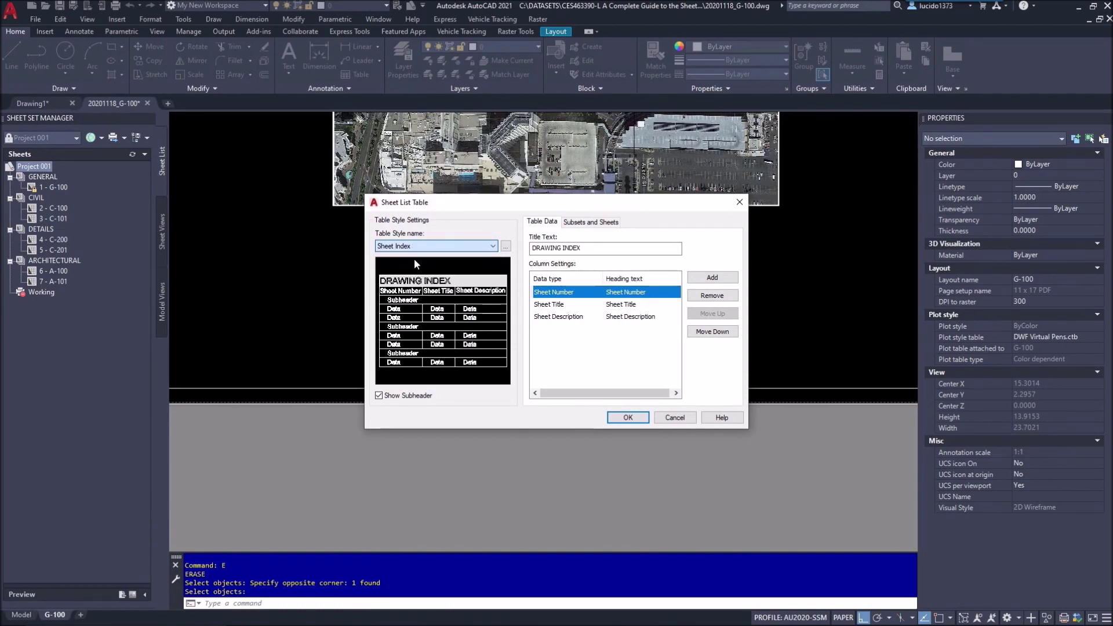
{"action": "left_click", "coordinate": [414, 248]}
{"action": "left_click", "coordinate": [412, 265]}
{"action": "left_click", "coordinate": [380, 397]}
{"action": "left_click", "coordinate": [380, 396]}
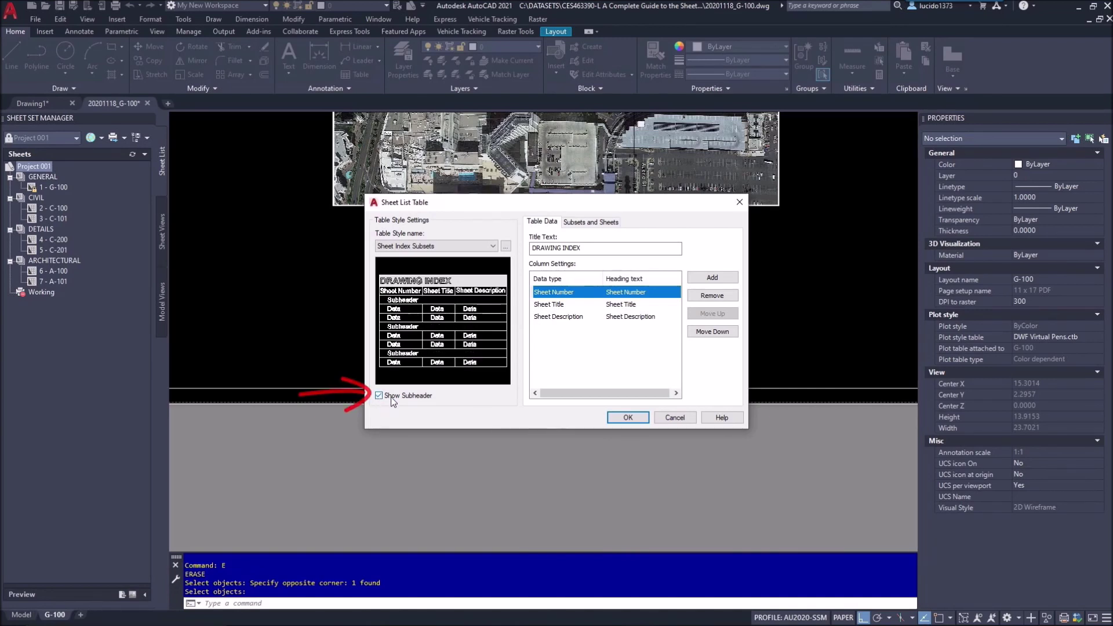
- Review the data types and heading texts of the Sheet Number, Sheet Title and Sheet Description columns
{"action": "left_click", "coordinate": [557, 317]}
{"action": "left_click", "coordinate": [555, 304]}
{"action": "left_click", "coordinate": [554, 292]}
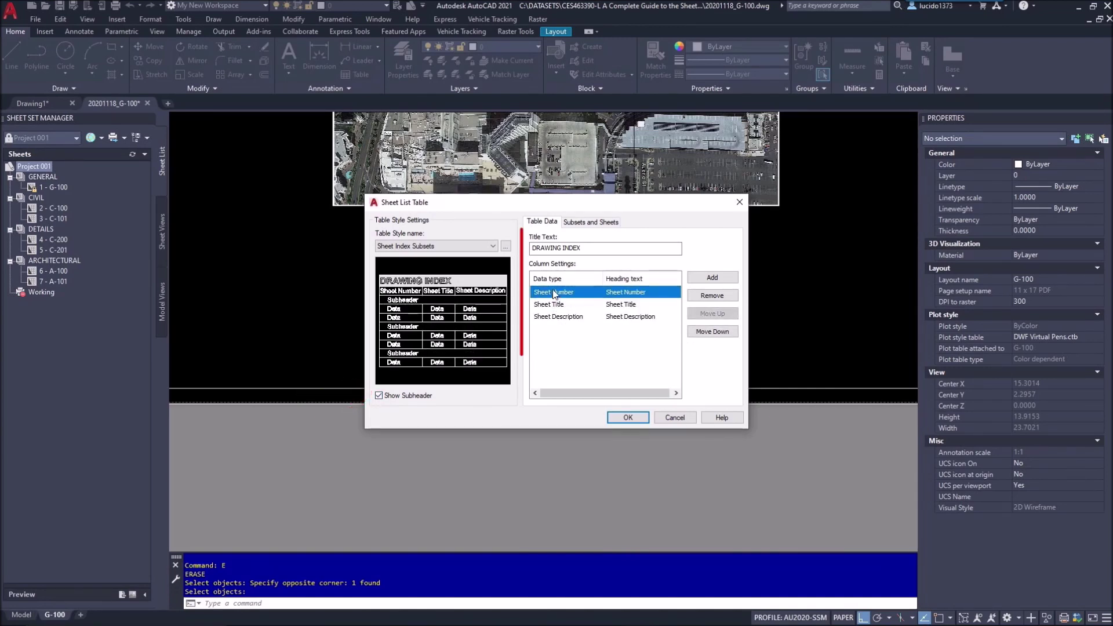
{"action": "left_click", "coordinate": [644, 291]}
{"action": "left_click", "coordinate": [654, 293]}
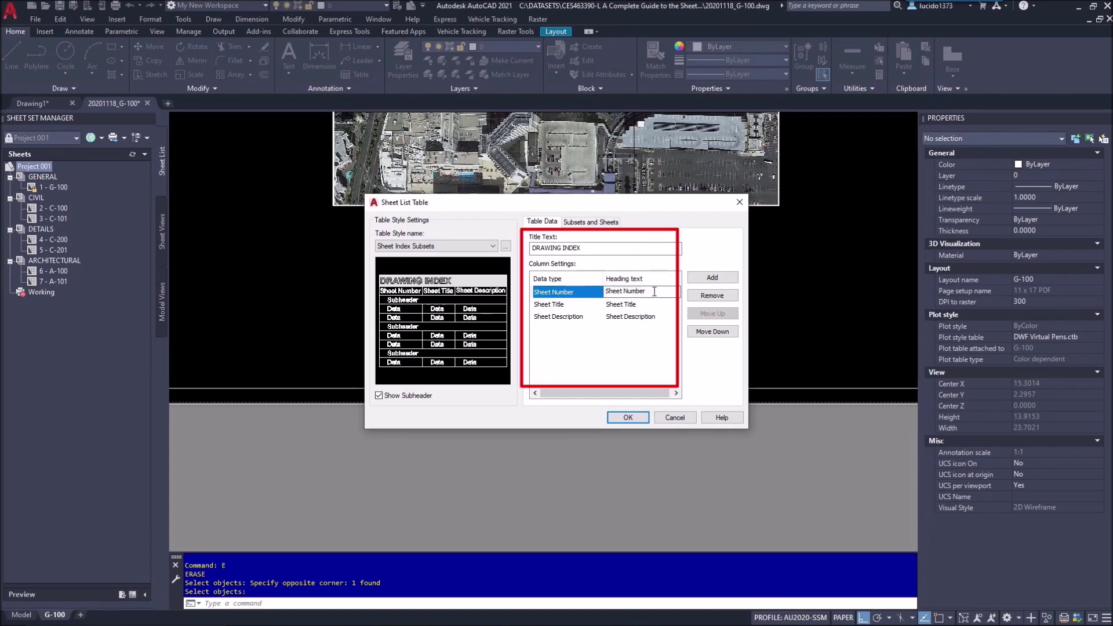
{"action": "left_click", "coordinate": [559, 305]}
{"action": "left_click", "coordinate": [566, 317]}
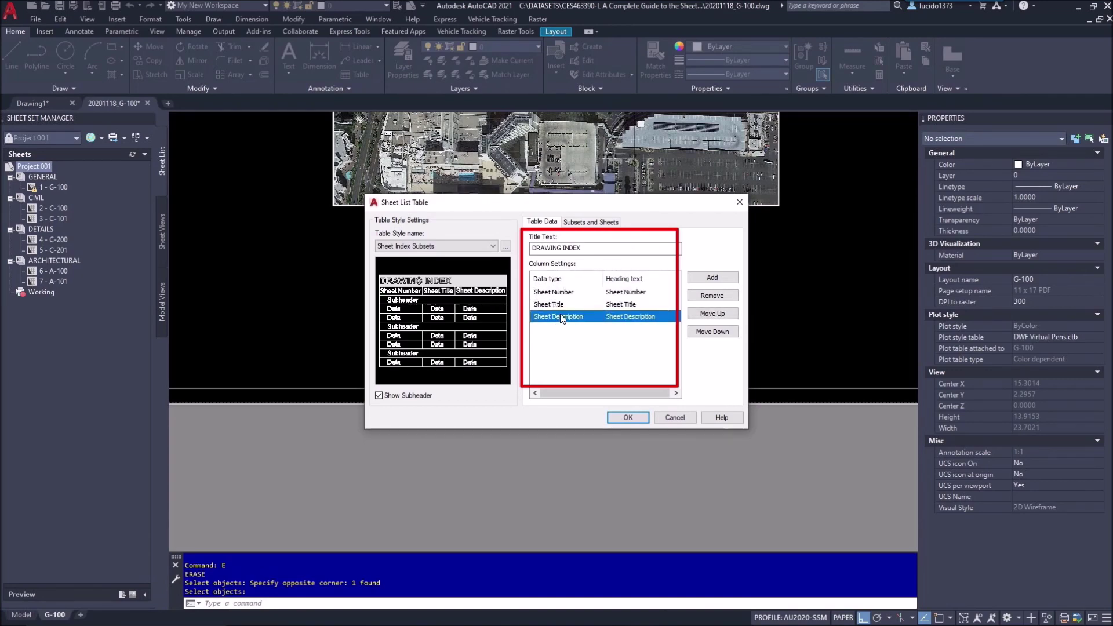
- Check the included subsets and sheets, and insert the DRAWING INDEX table below the aerial image on G-100
{"action": "left_click", "coordinate": [589, 222]}
{"action": "left_click", "coordinate": [627, 418]}
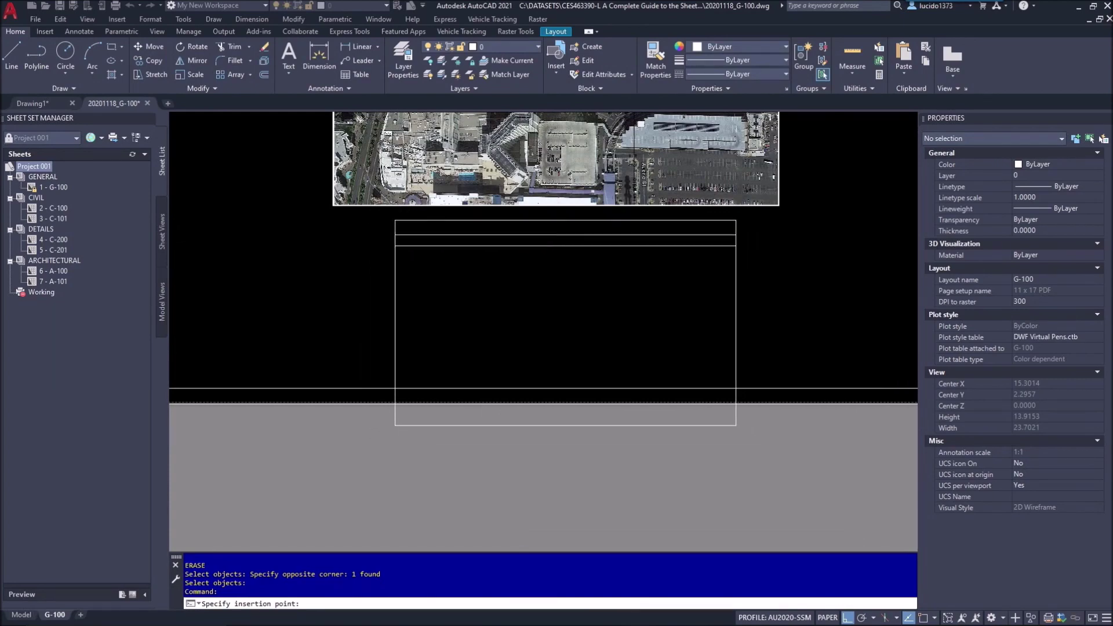
{"action": "left_click", "coordinate": [395, 221]}
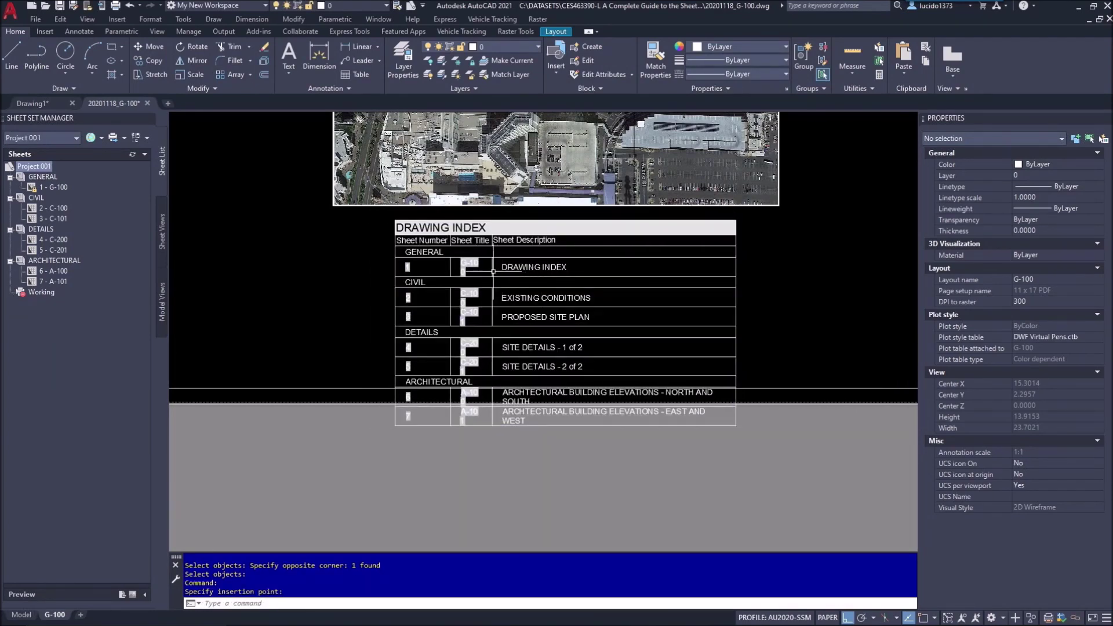
- Widen the table's Sheet Title column to about 1.68 so each sheet title fits on one line
{"action": "left_click", "coordinate": [489, 265]}
{"action": "left_click", "coordinate": [491, 267]}
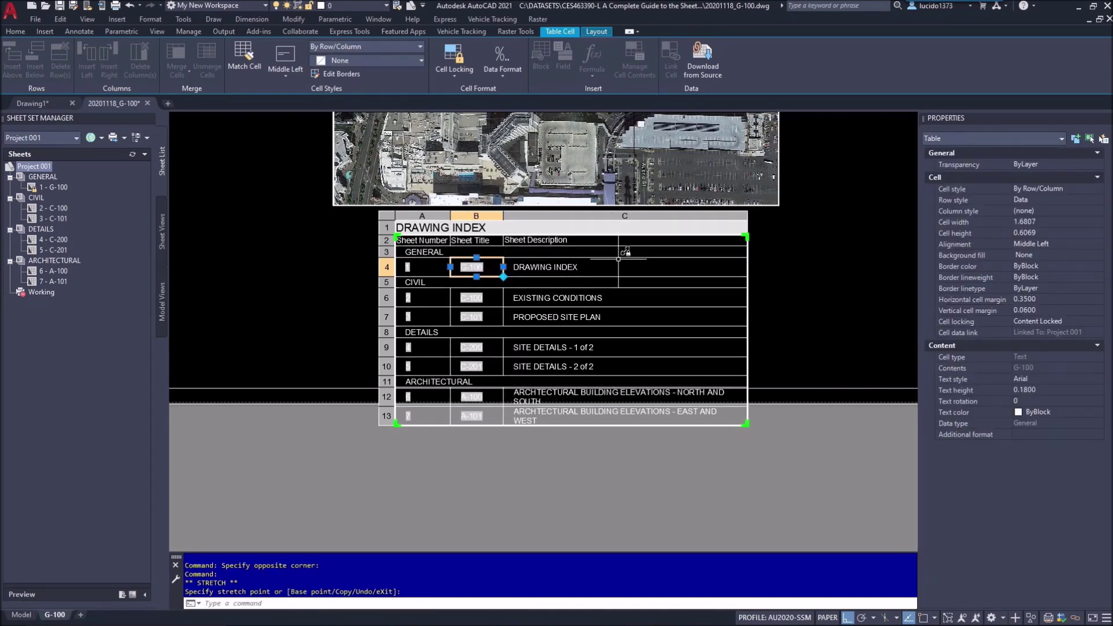
{"action": "key", "text": "Escape"}
- Select the whole DRAWING INDEX table and move it to the SHEET INDEX layer
{"action": "left_click", "coordinate": [756, 251]}
{"action": "left_click", "coordinate": [696, 237]}
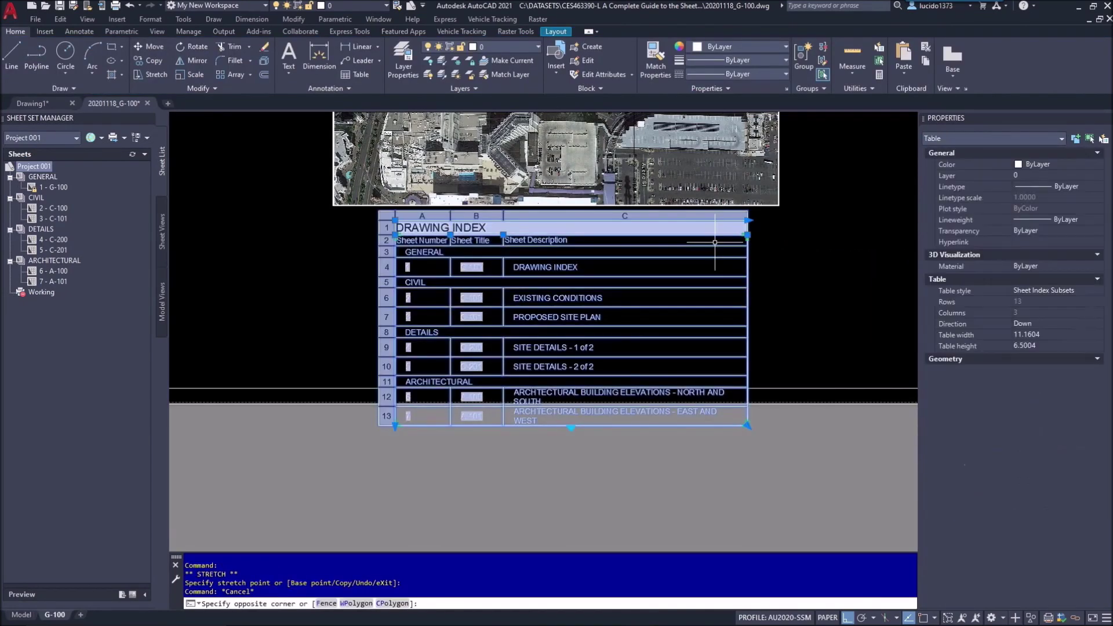
{"action": "left_click", "coordinate": [489, 46]}
{"action": "left_click", "coordinate": [492, 91]}
{"action": "key", "text": "Escape"}
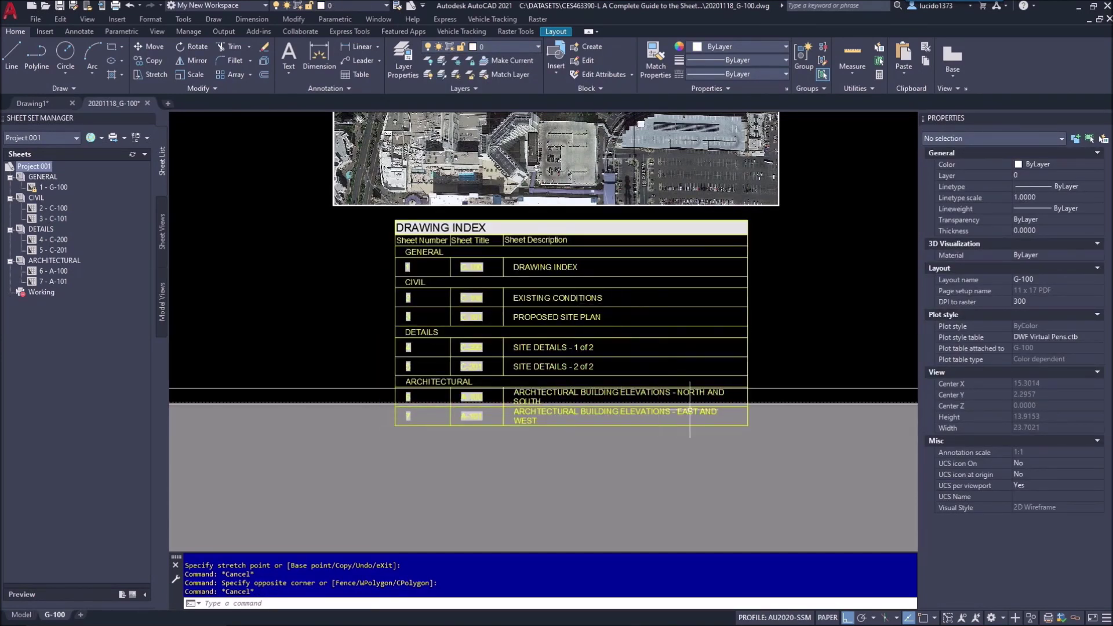
- Reduce the cell height of all subset and sheet rows to the minimum their text allows
{"action": "left_click", "coordinate": [732, 416]}
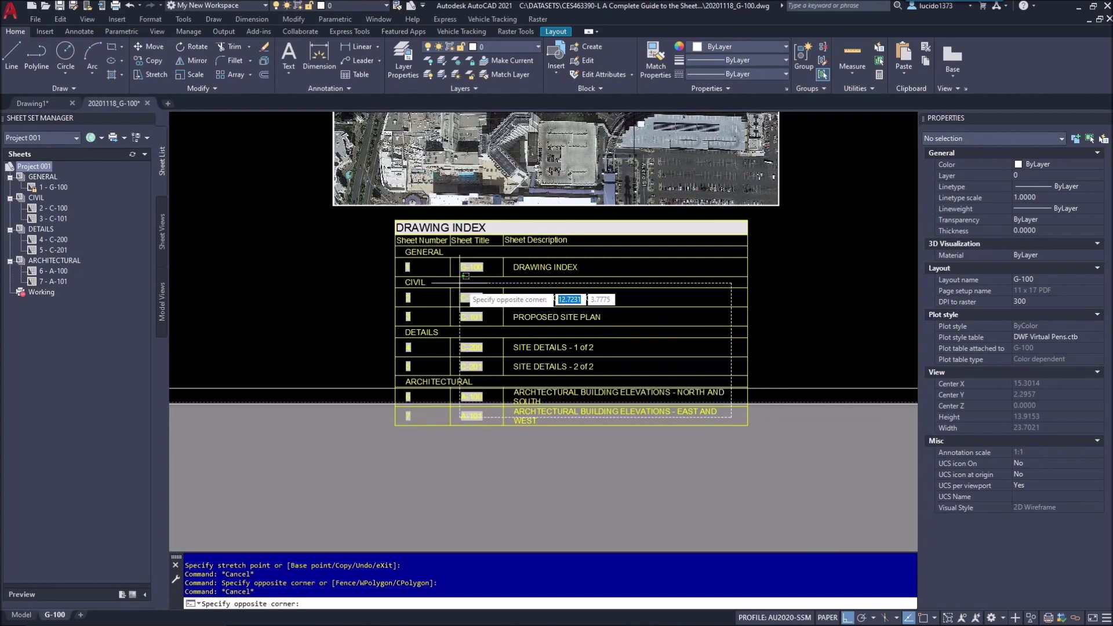
{"action": "left_click", "coordinate": [405, 255]}
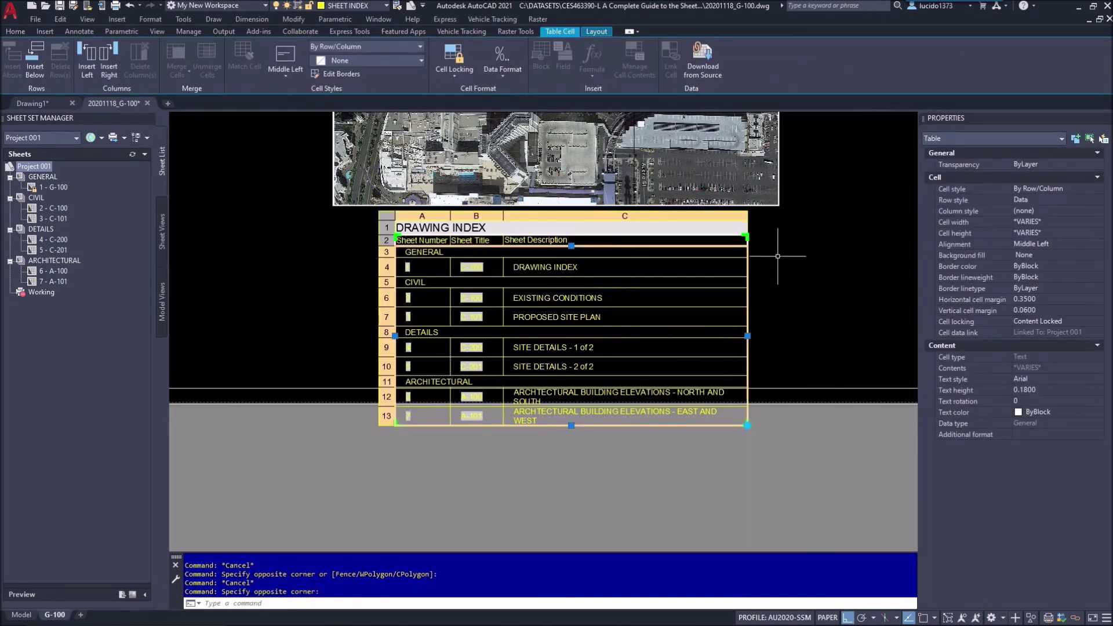
{"action": "left_click", "coordinate": [1038, 233]}
{"action": "type", "text": ".01"}
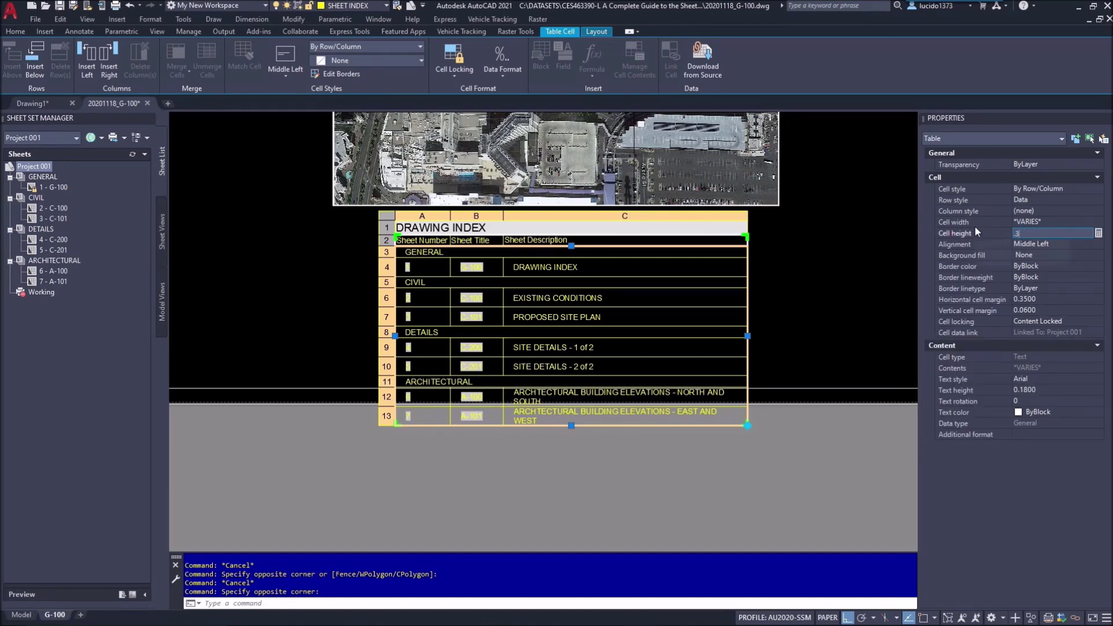
{"action": "key", "text": "Return"}
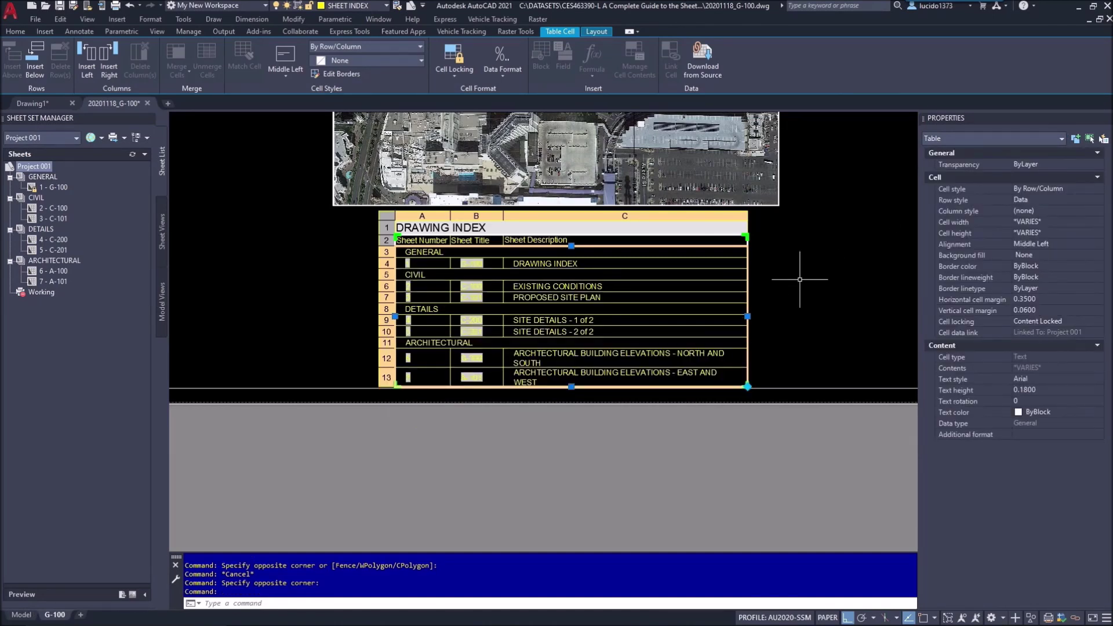
{"action": "key", "text": "Escape"}
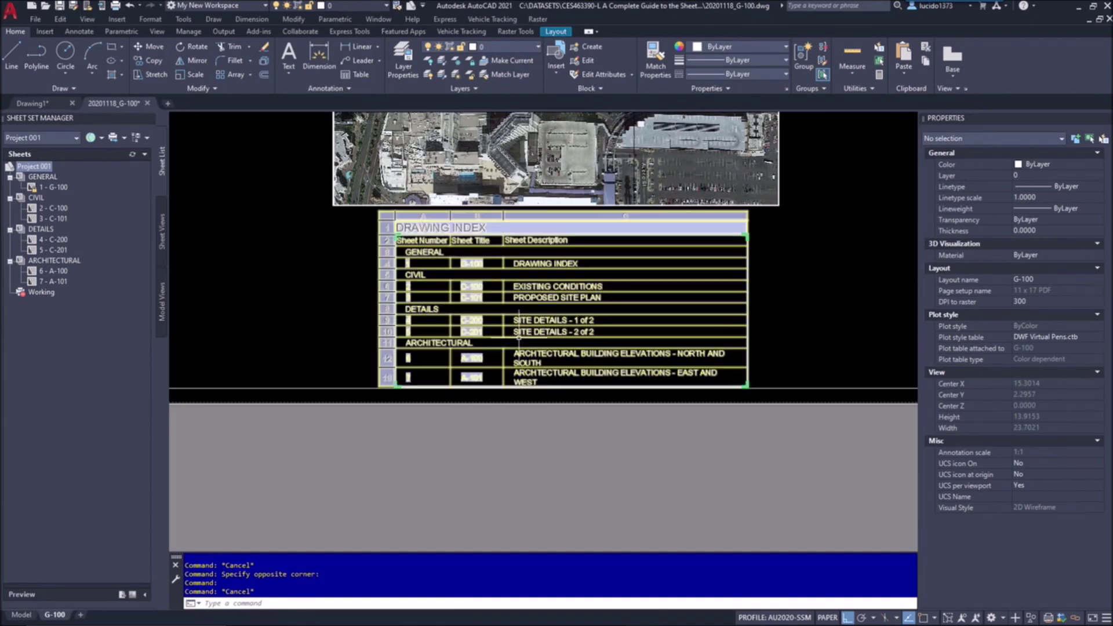
- View the whole G-100 sheet and check the table's options for updating it from the sheet set
{"action": "middle_click", "coordinate": [519, 335]}
{"action": "middle_click", "coordinate": [519, 335]}
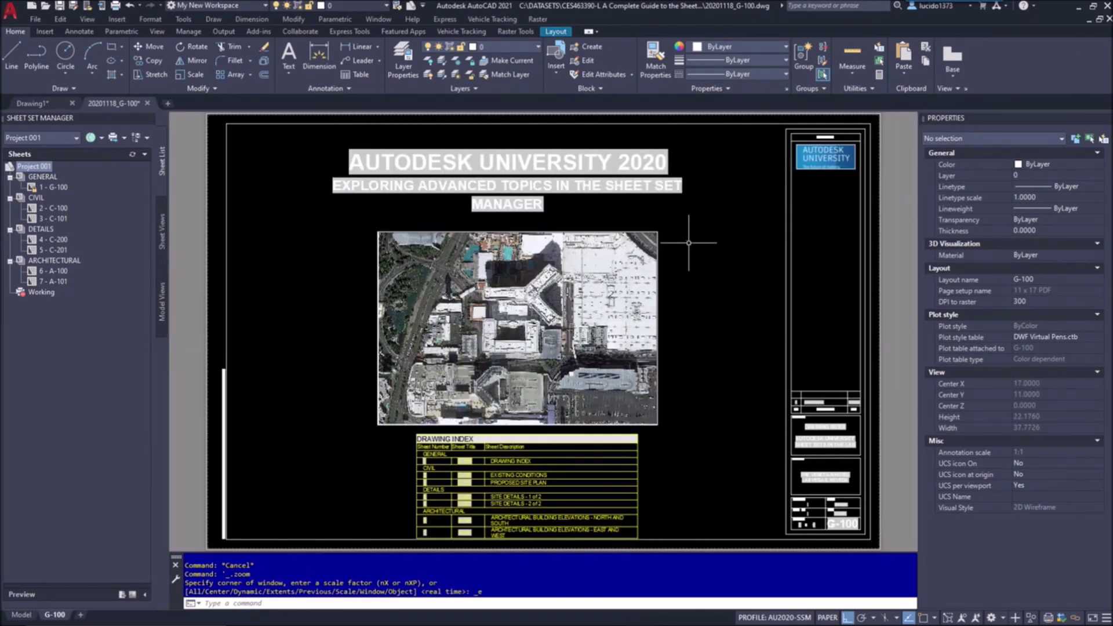
{"action": "left_click", "coordinate": [568, 447]}
{"action": "right_click", "coordinate": [568, 447]}
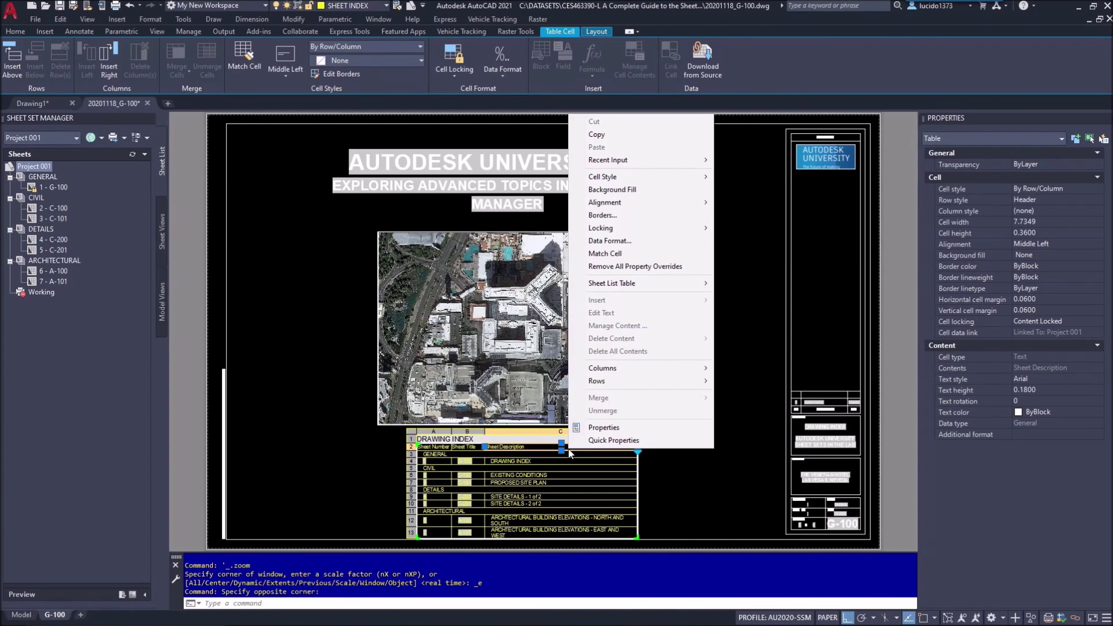
{"action": "left_click", "coordinate": [757, 288]}
{"action": "left_click", "coordinate": [719, 113]}
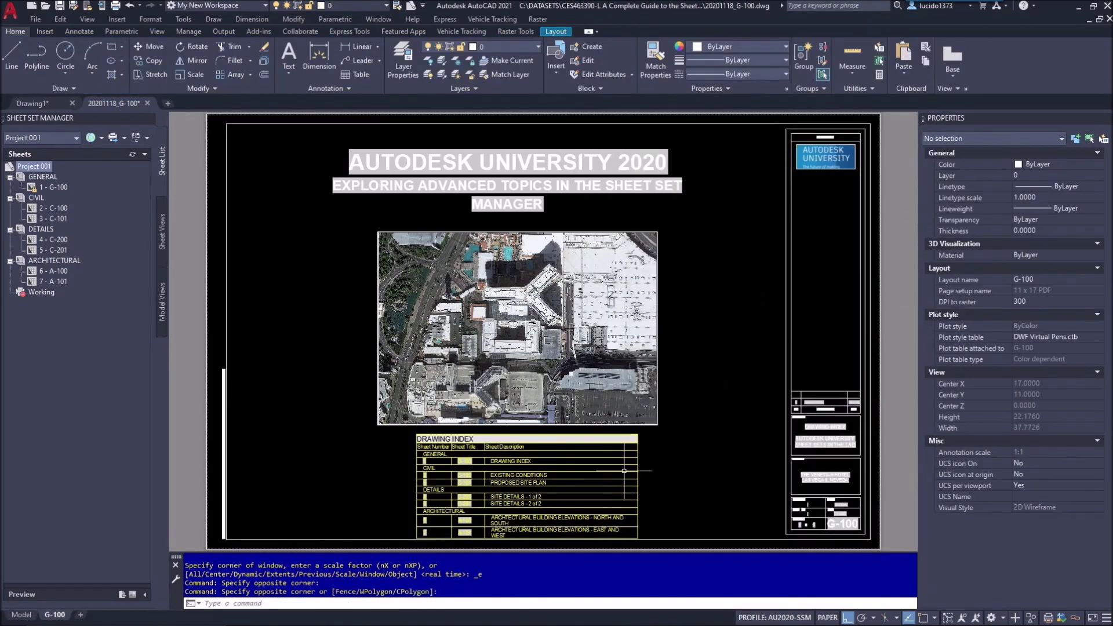
{"action": "left_click", "coordinate": [612, 454]}
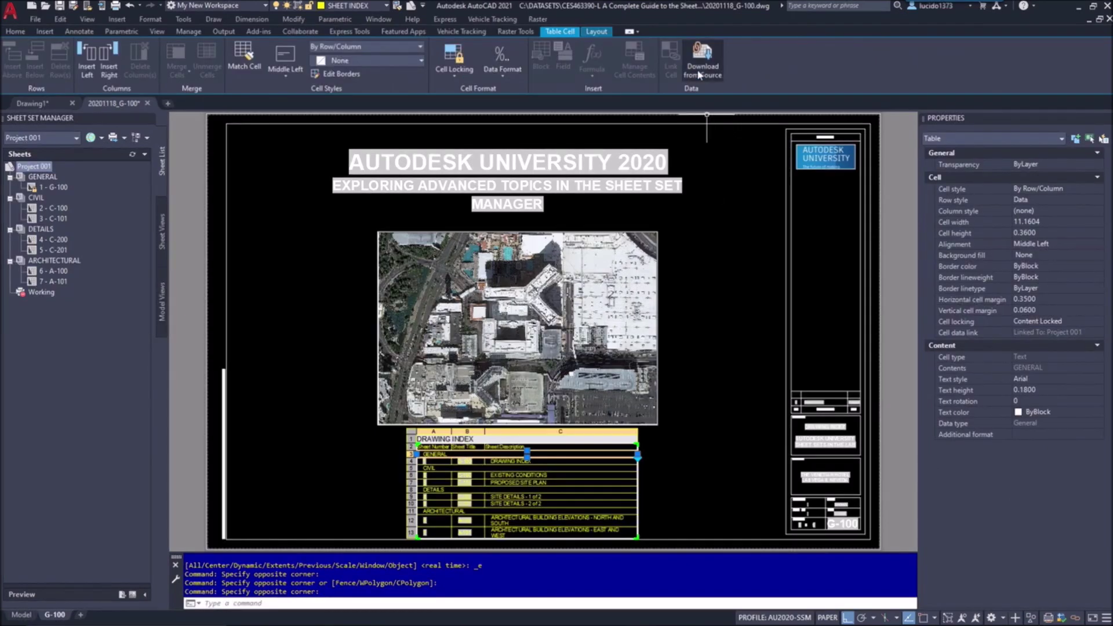
{"action": "key", "text": "Escape"}
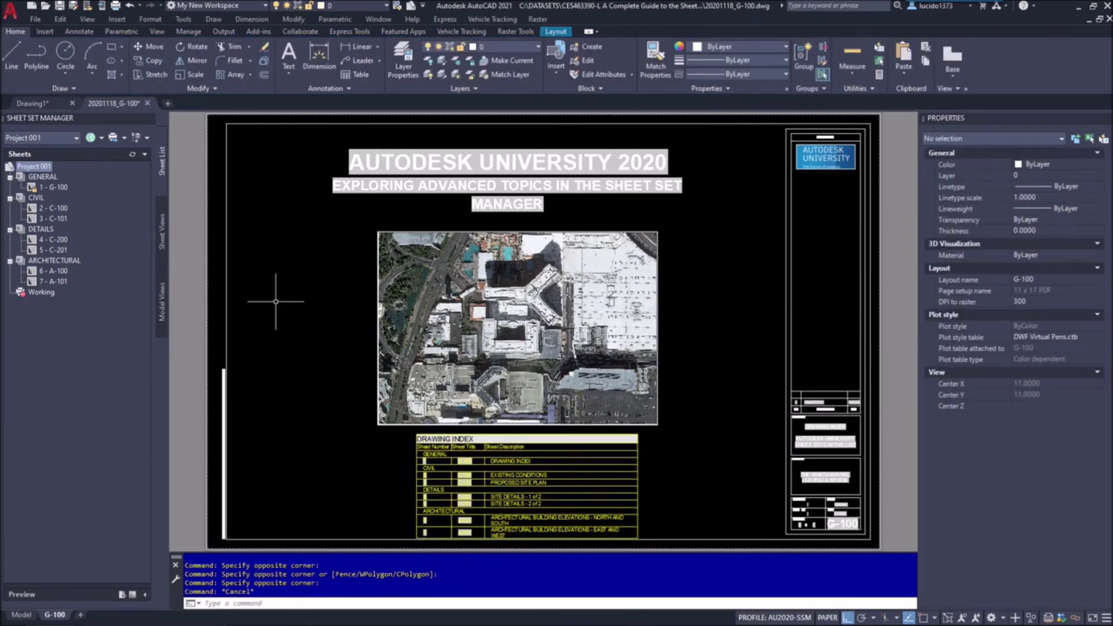
- Open the G-100 drawing's file location and switch to File Explorer at the 10_EX10_Creating_Sheet_Index_Table folder
{"action": "right_click", "coordinate": [125, 109]}
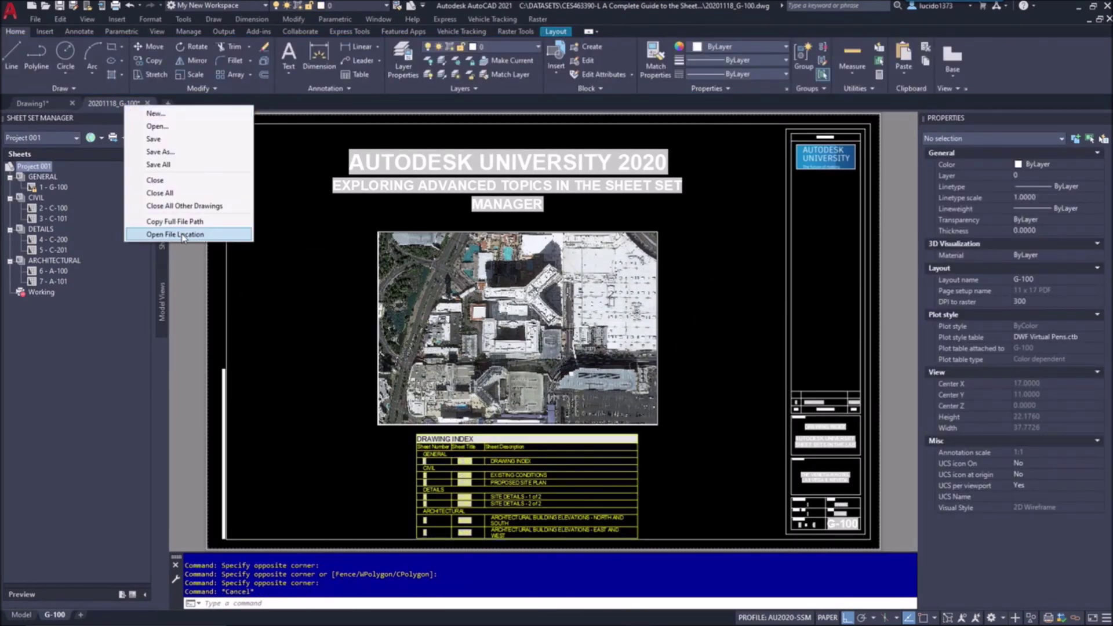
{"action": "left_click", "coordinate": [354, 229]}
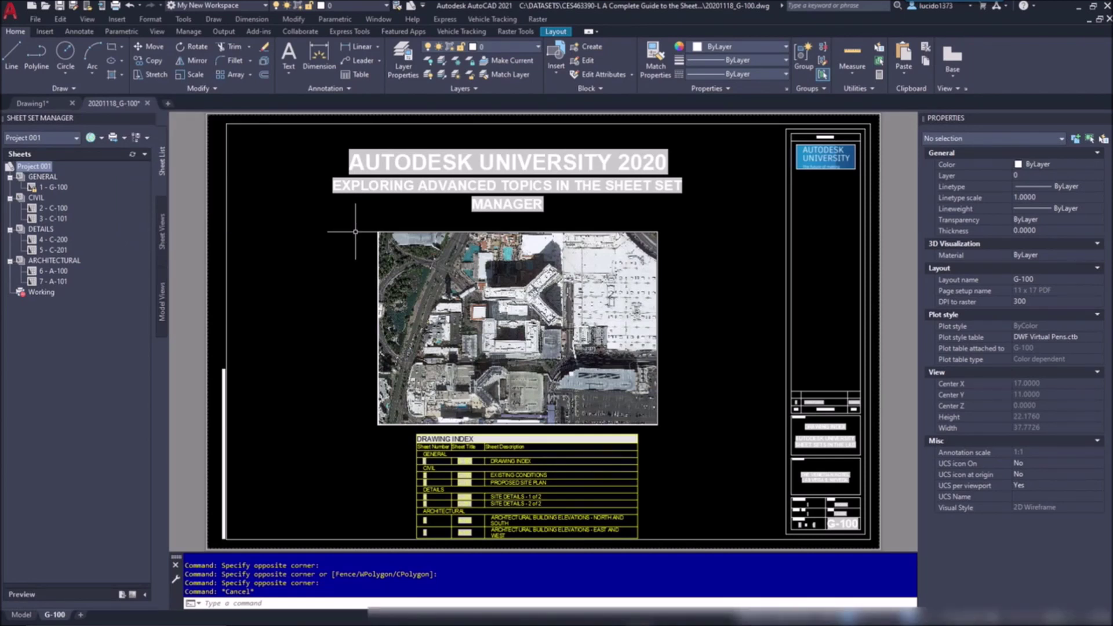
{"action": "mouse_move", "coordinate": [366, 607]}
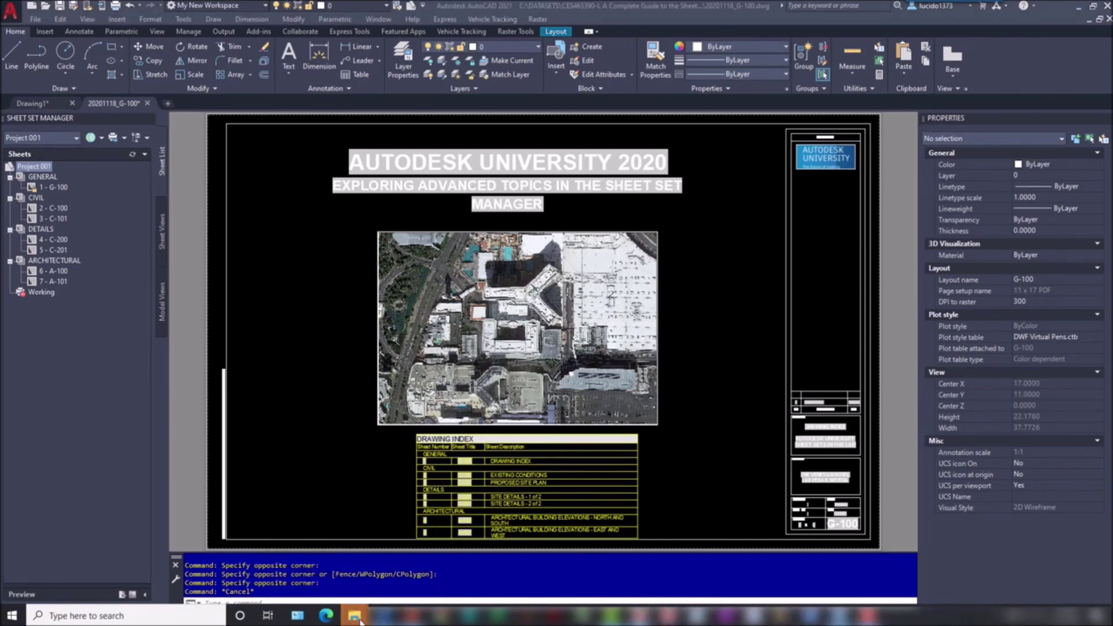
{"action": "left_click", "coordinate": [364, 525]}
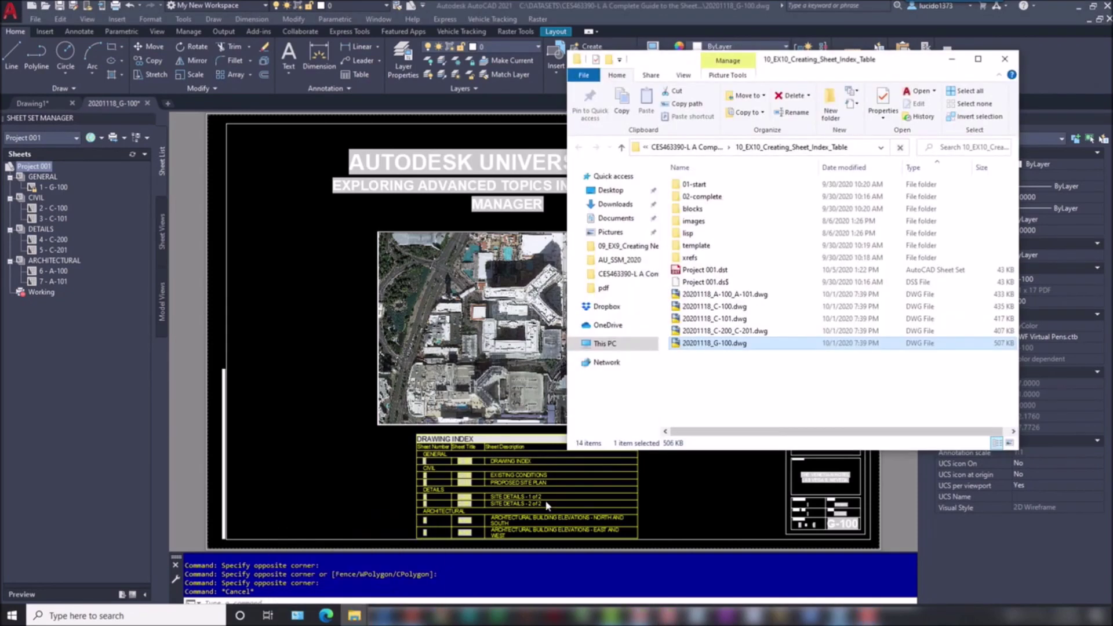
- Open DATAUP-SSM.lsp from the exercise's lisp folder, review its data link update routine, and close the file and folder windows
{"action": "double_click", "coordinate": [688, 233]}
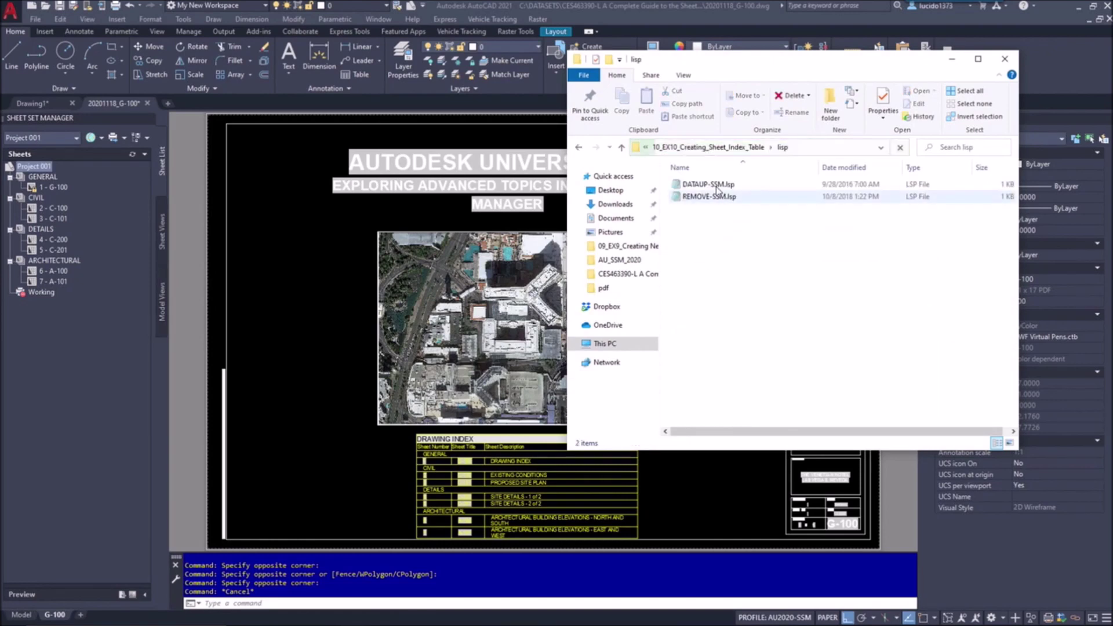
{"action": "left_click", "coordinate": [710, 186]}
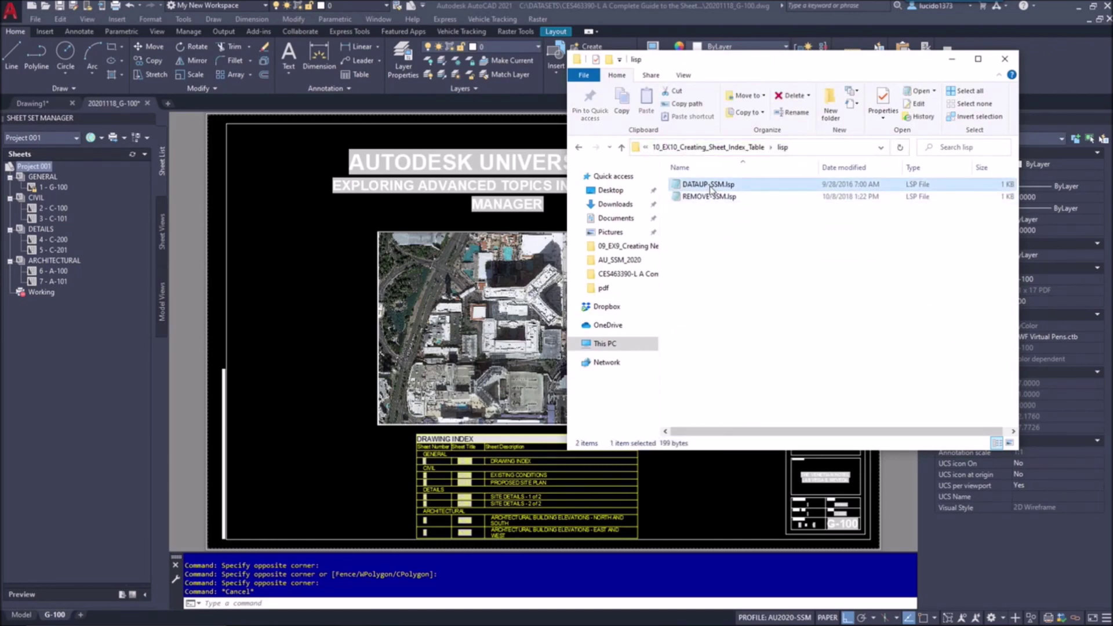
{"action": "double_click", "coordinate": [714, 185]}
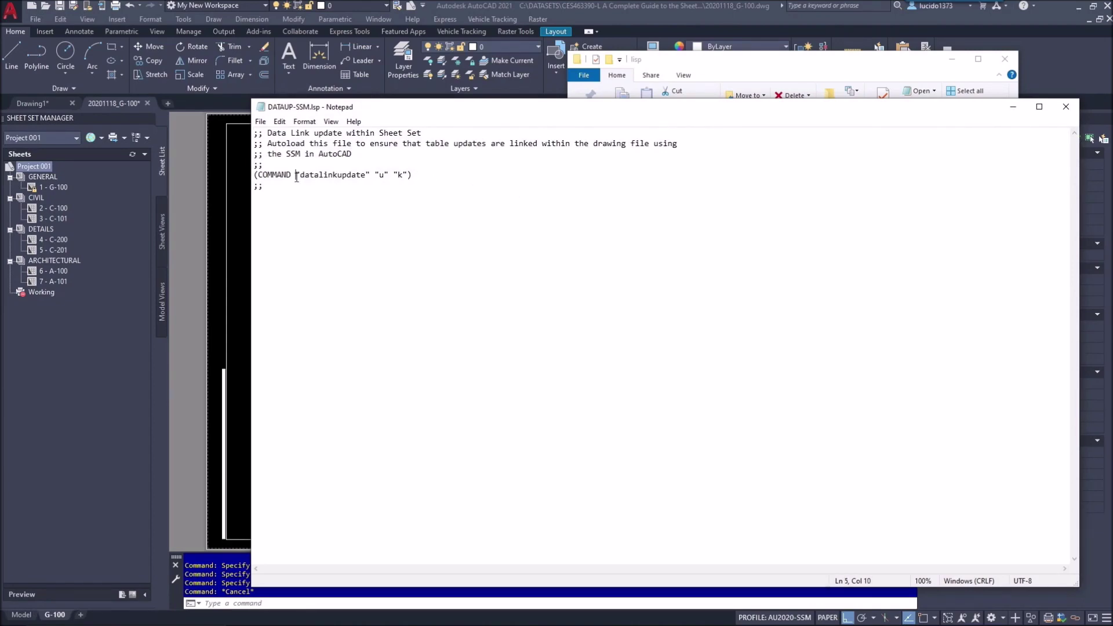
{"action": "left_click", "coordinate": [1065, 106]}
{"action": "left_click", "coordinate": [1004, 59]}
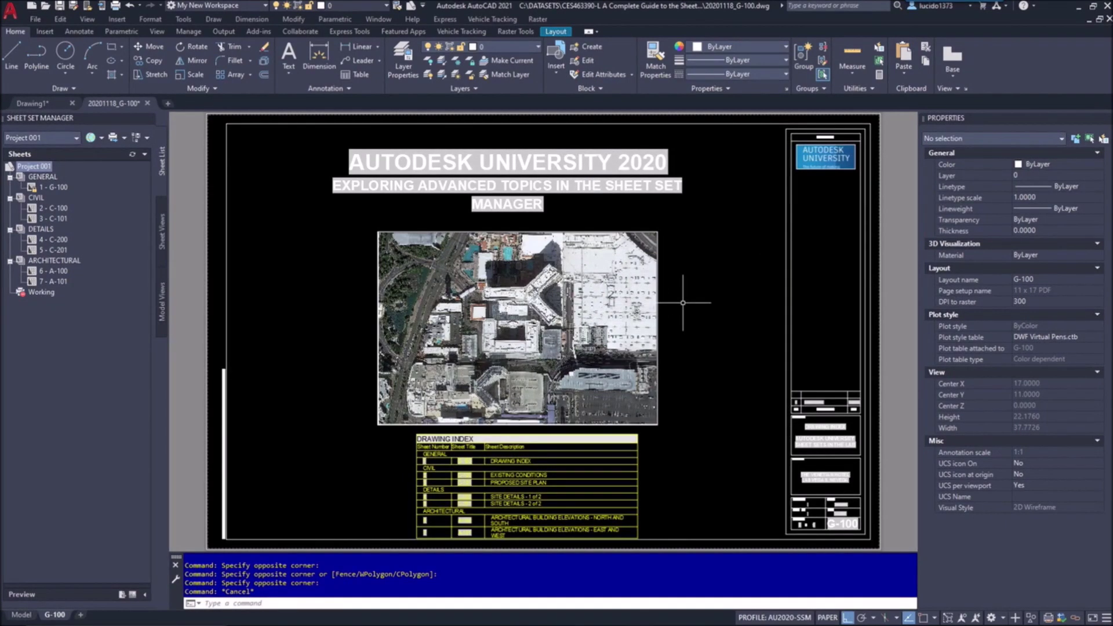
- Select the whole DRAWING INDEX table on sheet G-100 to inspect its properties
{"action": "left_click", "coordinate": [602, 448]}
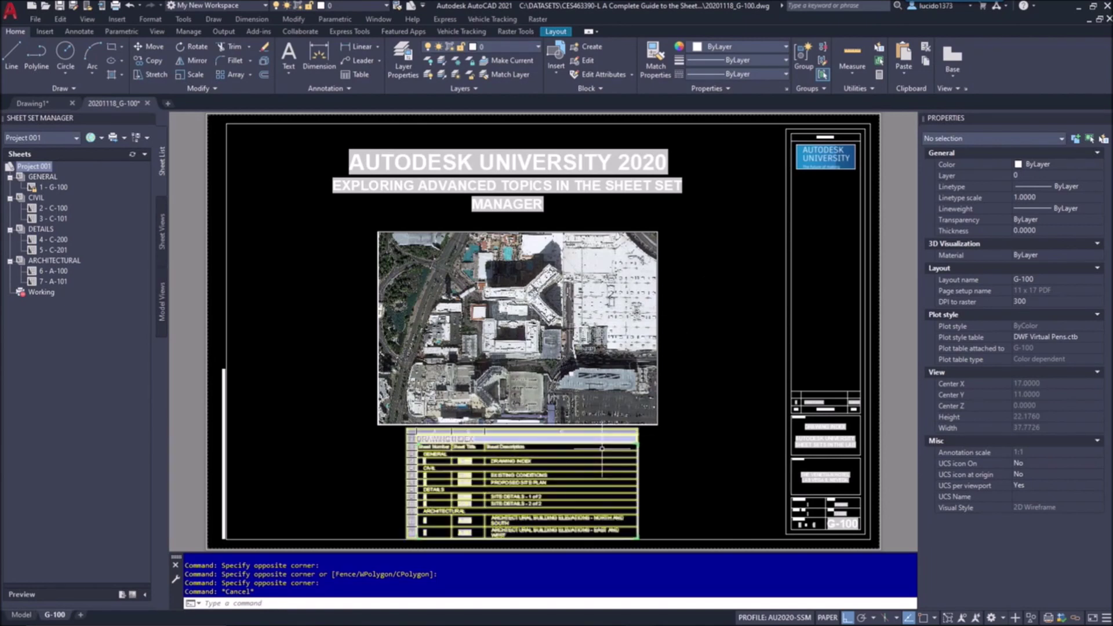
{"action": "left_click", "coordinate": [601, 448]}
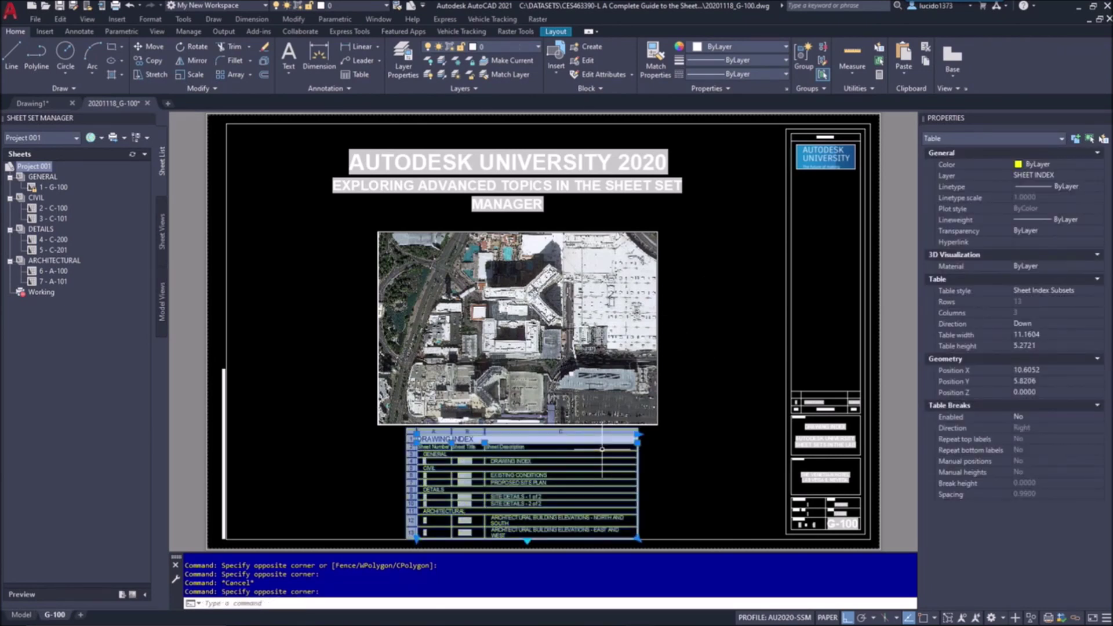
{"action": "left_click", "coordinate": [602, 448]}
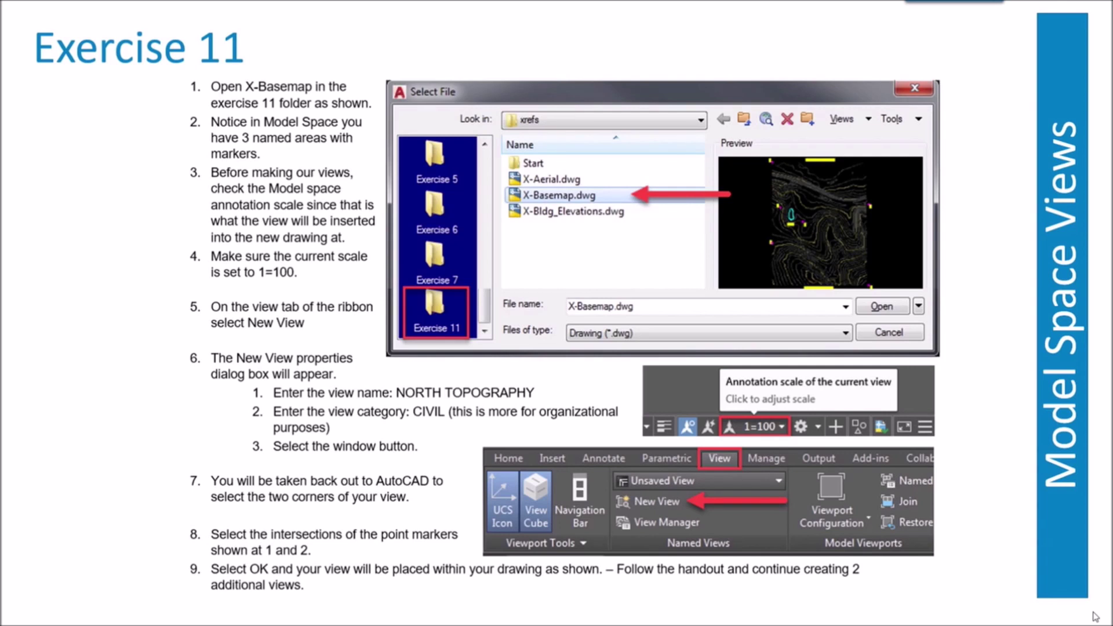
{"action": "mouse_move", "coordinate": [1095, 617]}
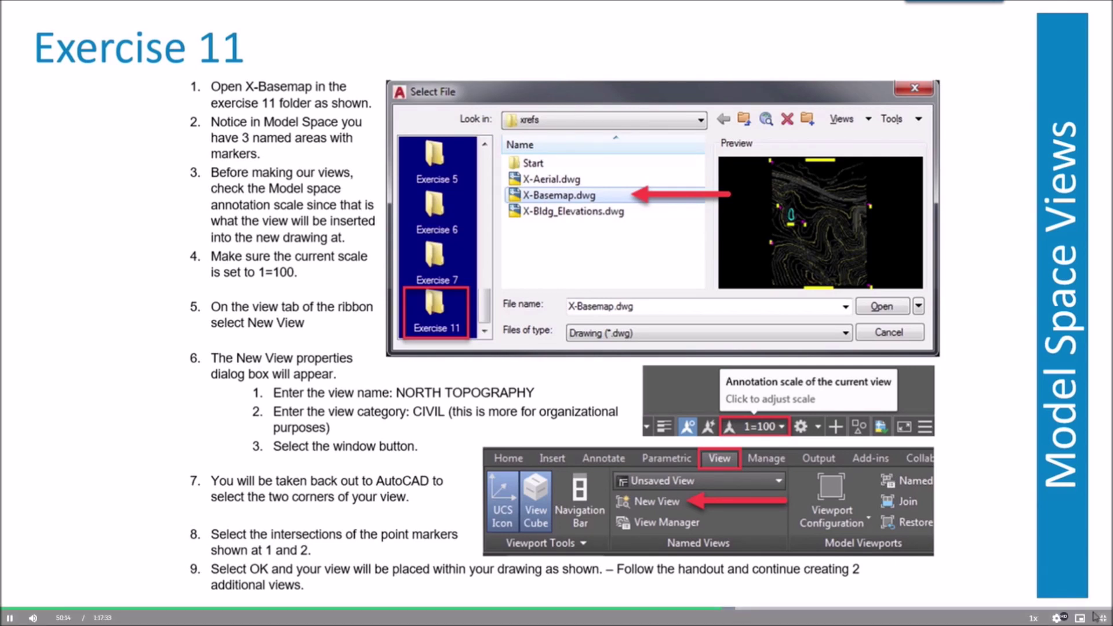